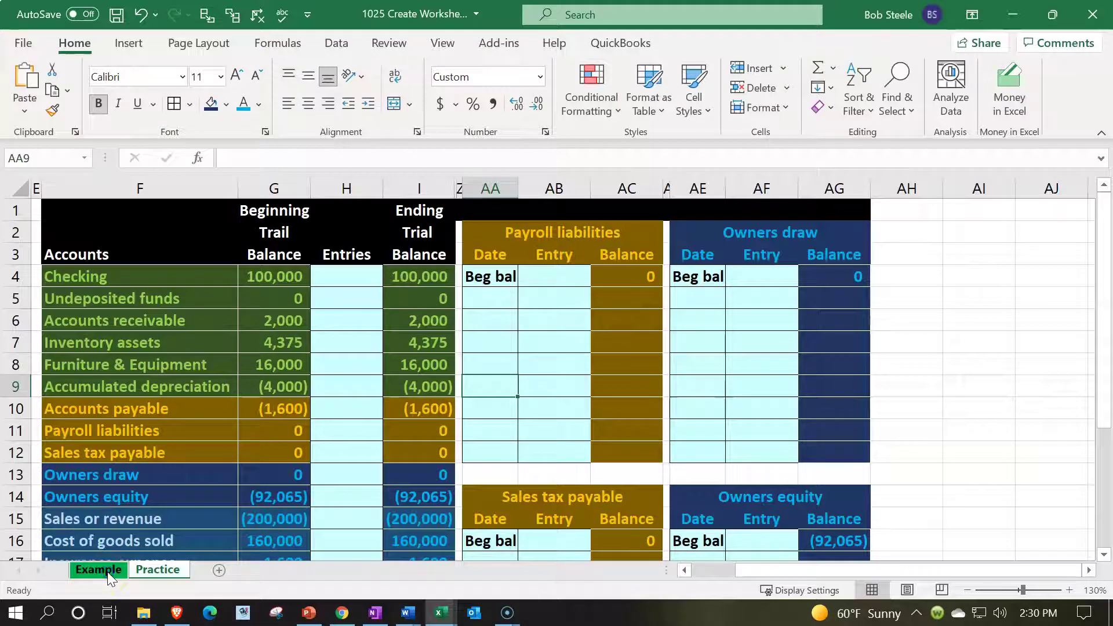
# - Open the Example sheet and examine the journal entry area's Date, Accounts, Debit and Credit columns
pyautogui.click(107, 573)
pyautogui.click(173, 281)
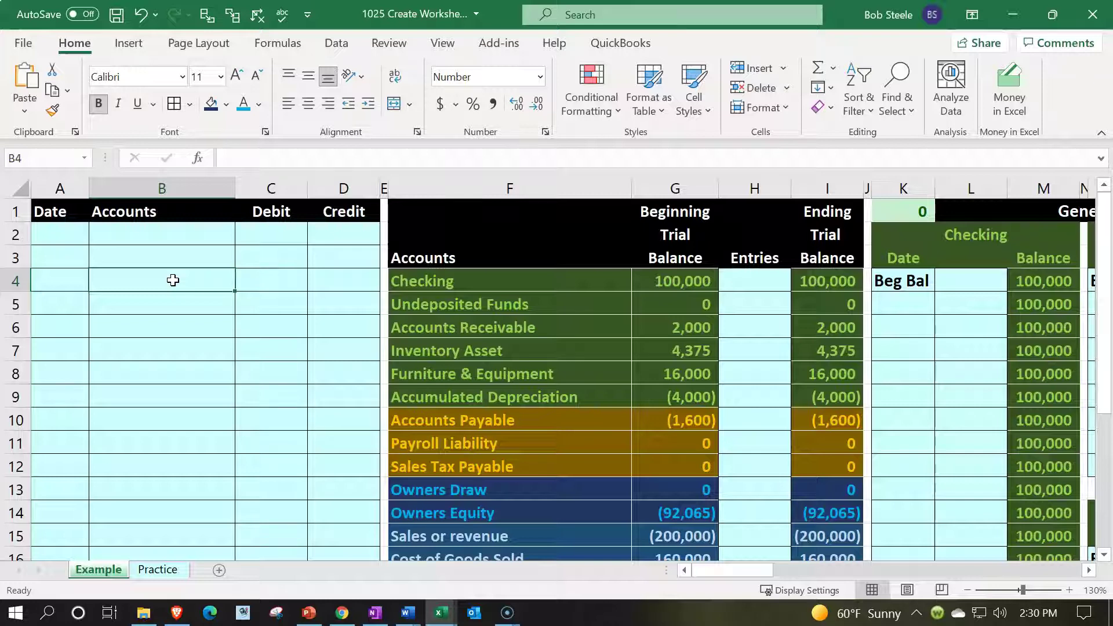
pyautogui.press('Up')
pyautogui.press('Up')
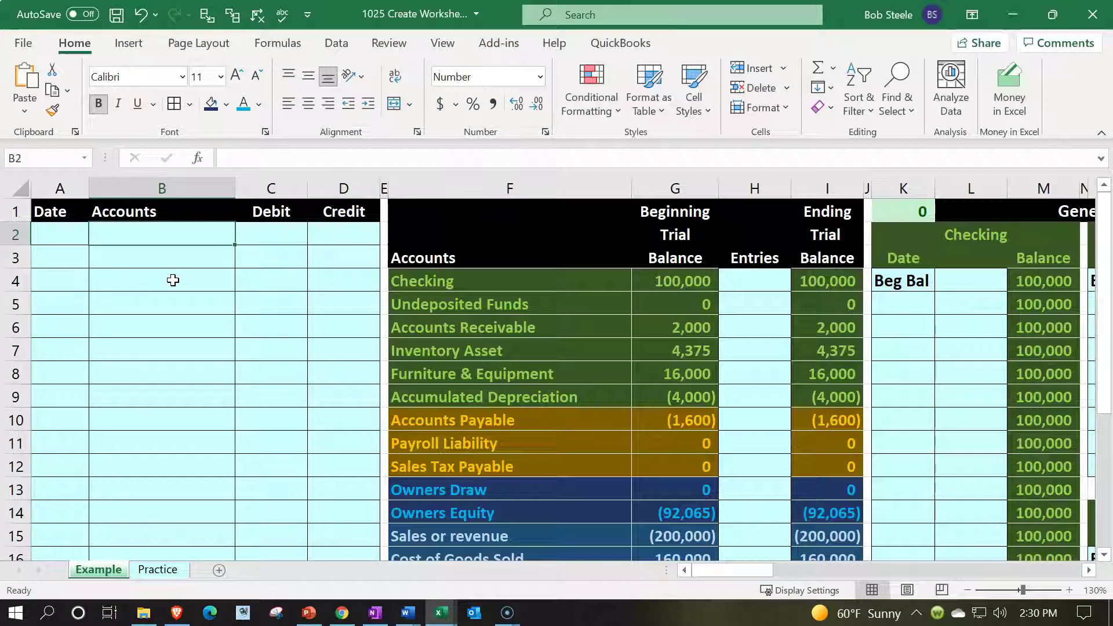
pyautogui.press('Right')
pyautogui.press('Up')
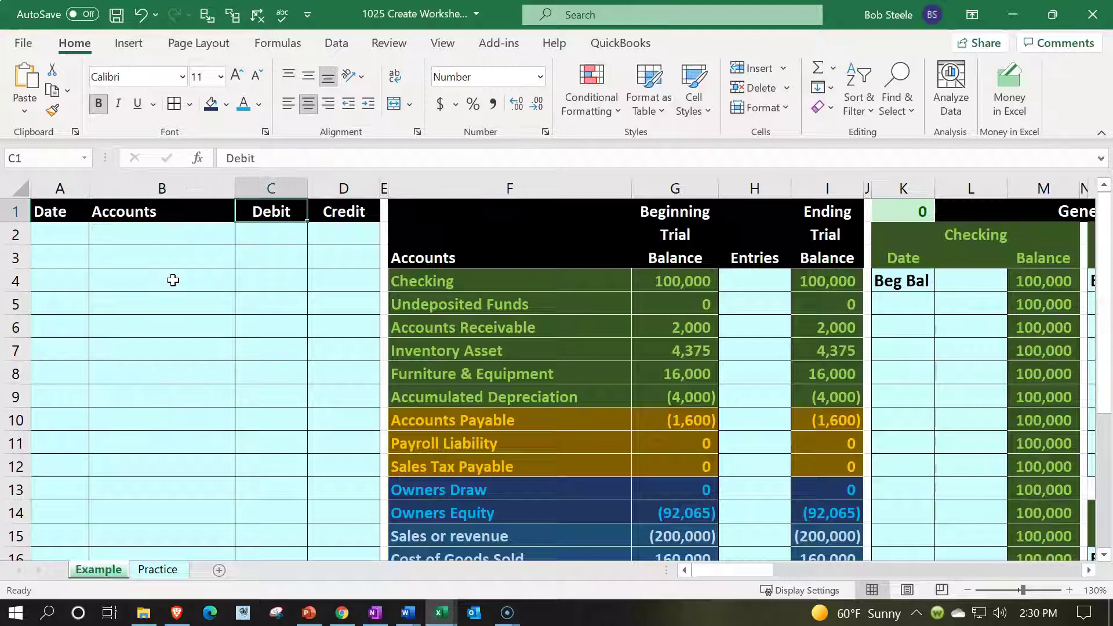
pyautogui.press('Right')
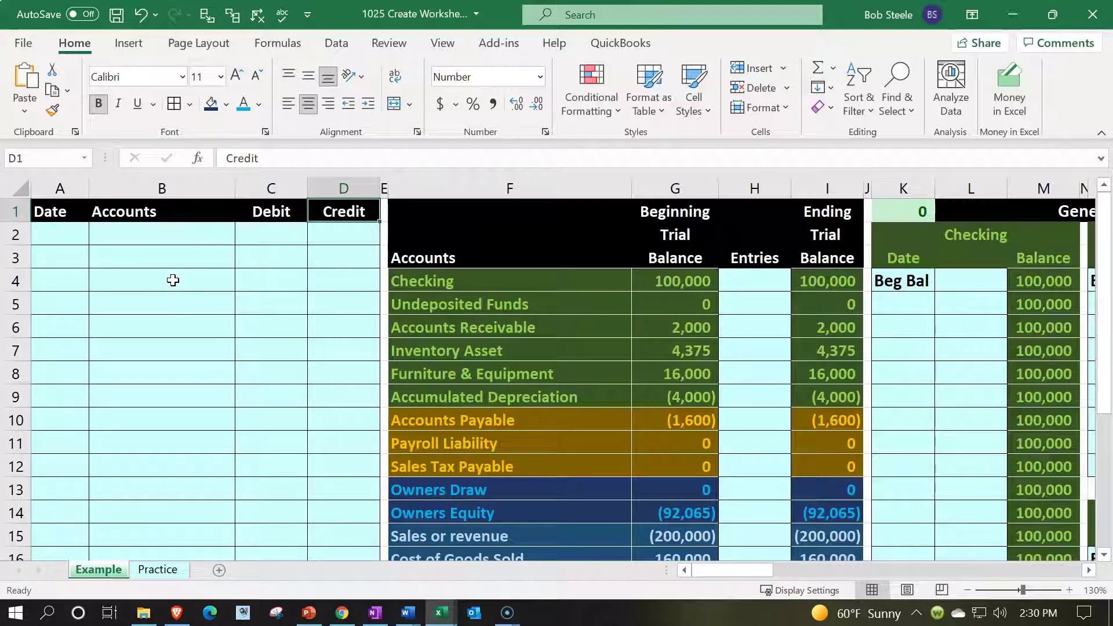
# - Examine the trial balance on the Example sheet, from the Beginning Trial Balance column through Entries to the Ending Trial Balance
pyautogui.press('Right')
pyautogui.press('Right')
pyautogui.press('Right')
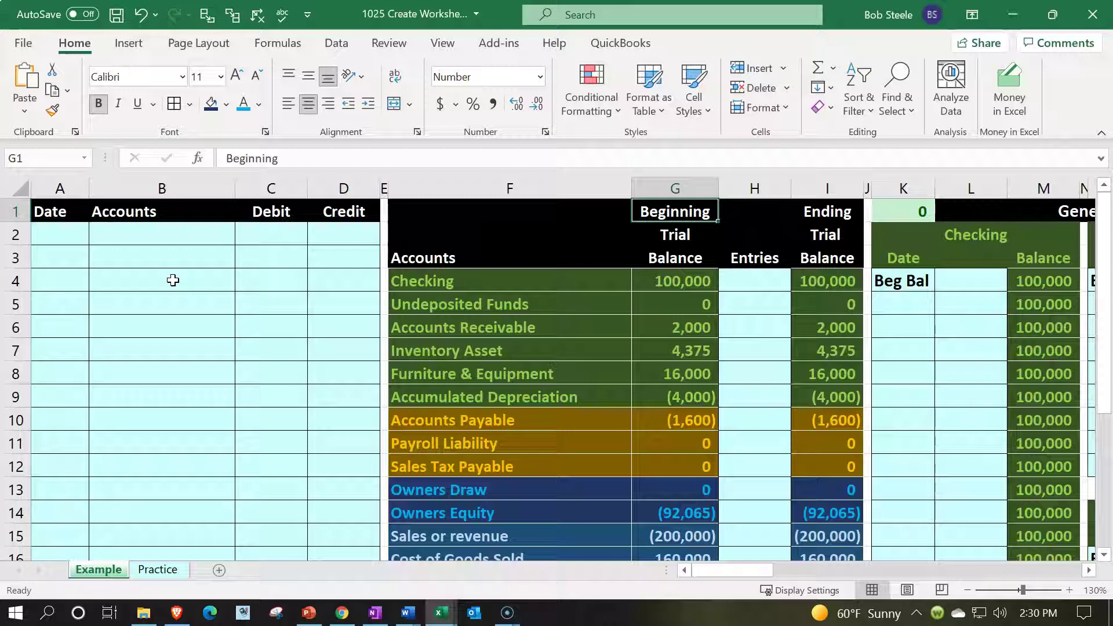
pyautogui.press('Down')
pyautogui.press('Down')
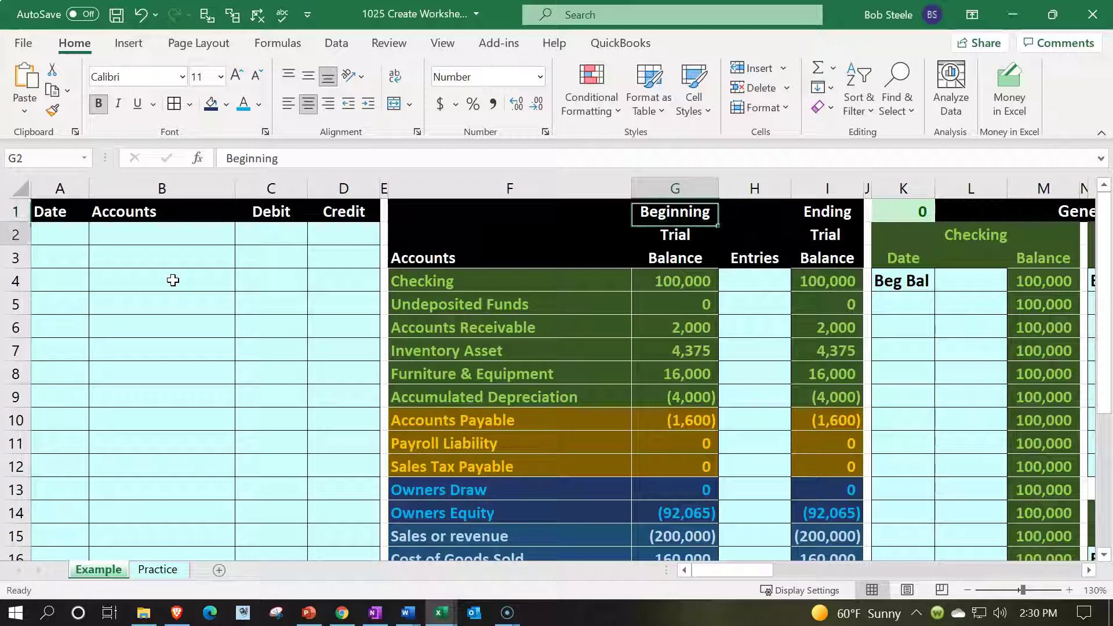
pyautogui.press('Down')
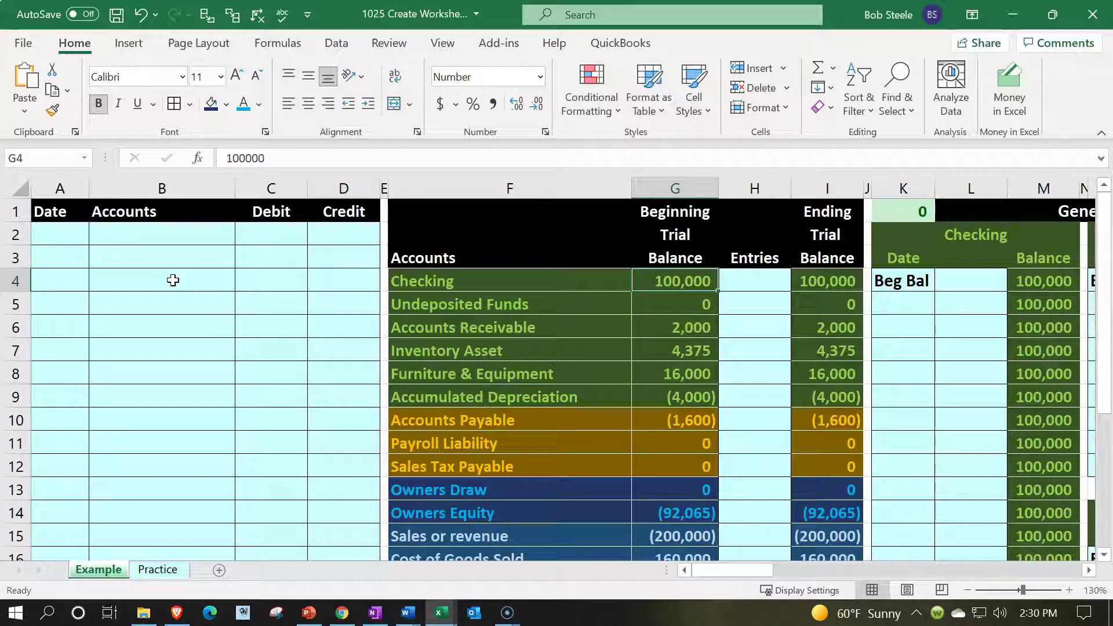
pyautogui.press('Down')
pyautogui.press('Down')
pyautogui.press('Down')
pyautogui.press('Down')
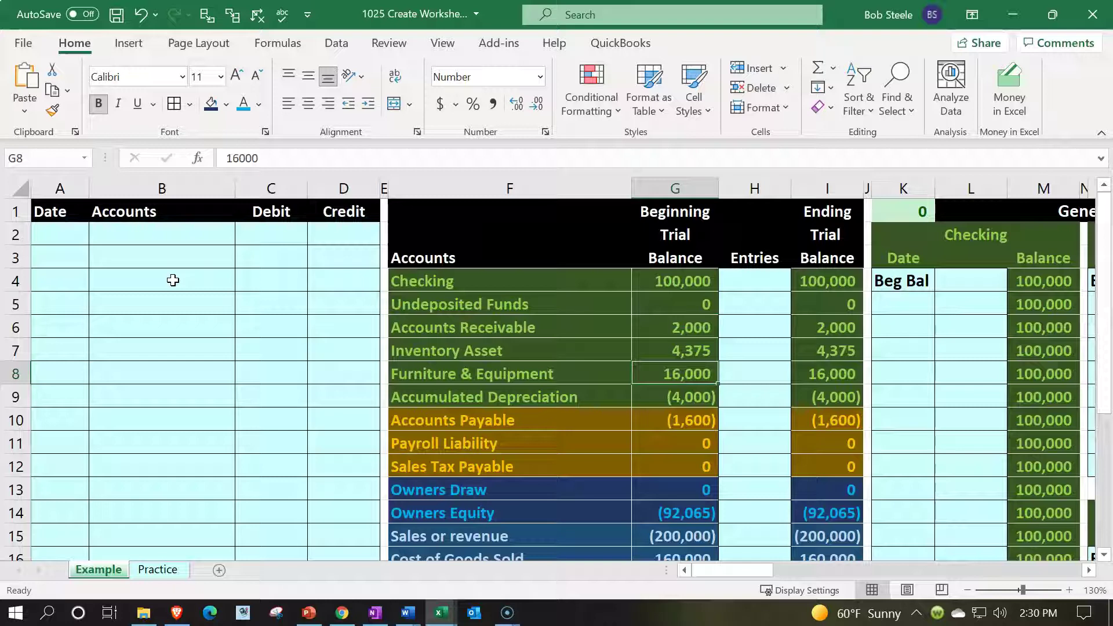
pyautogui.press('Right')
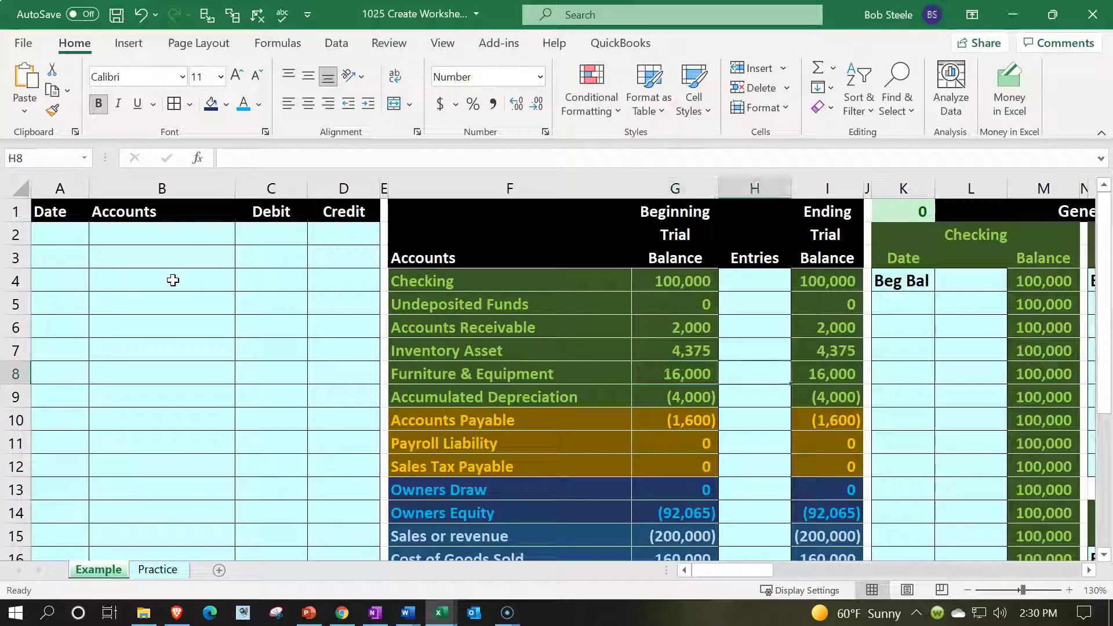
pyautogui.press('Right')
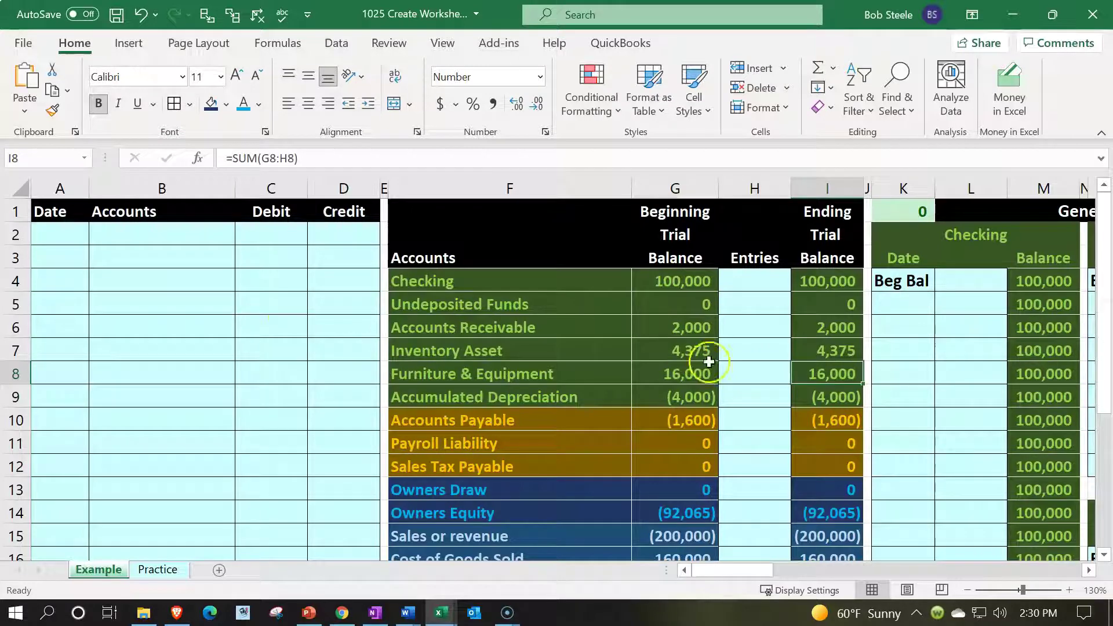
# - Inspect the formulas behind the ending Furniture & Equipment balance and the beginning column's Total debits & credits and Net Income
pyautogui.doubleClick(818, 374)
pyautogui.press('Return')
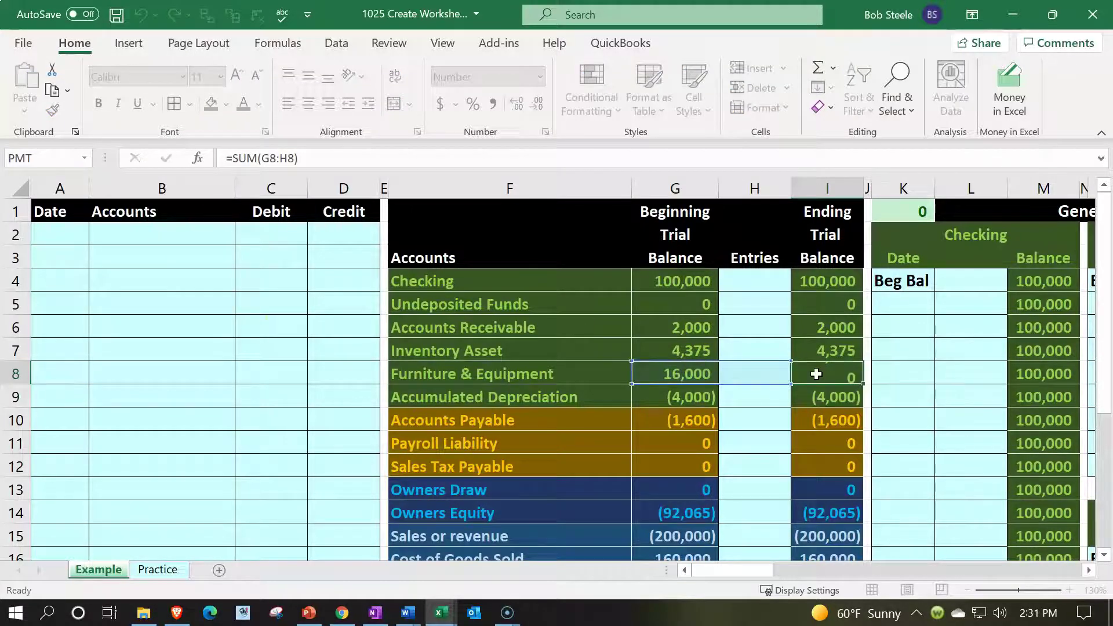
pyautogui.scroll(-3, 803, 373)
pyautogui.scroll(-1, 818, 374)
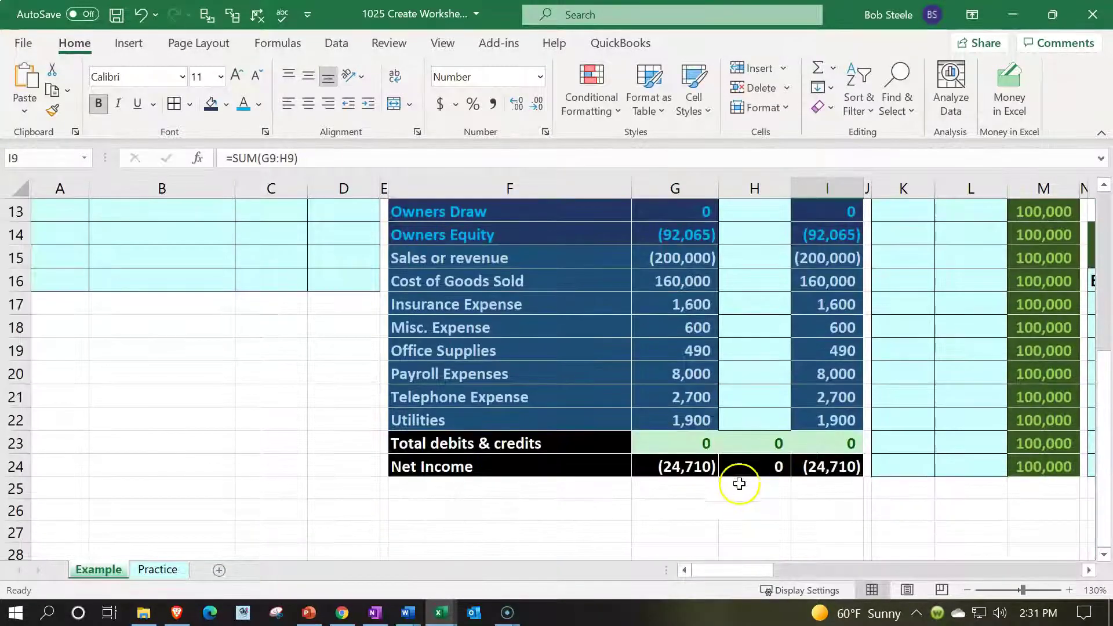
pyautogui.doubleClick(682, 443)
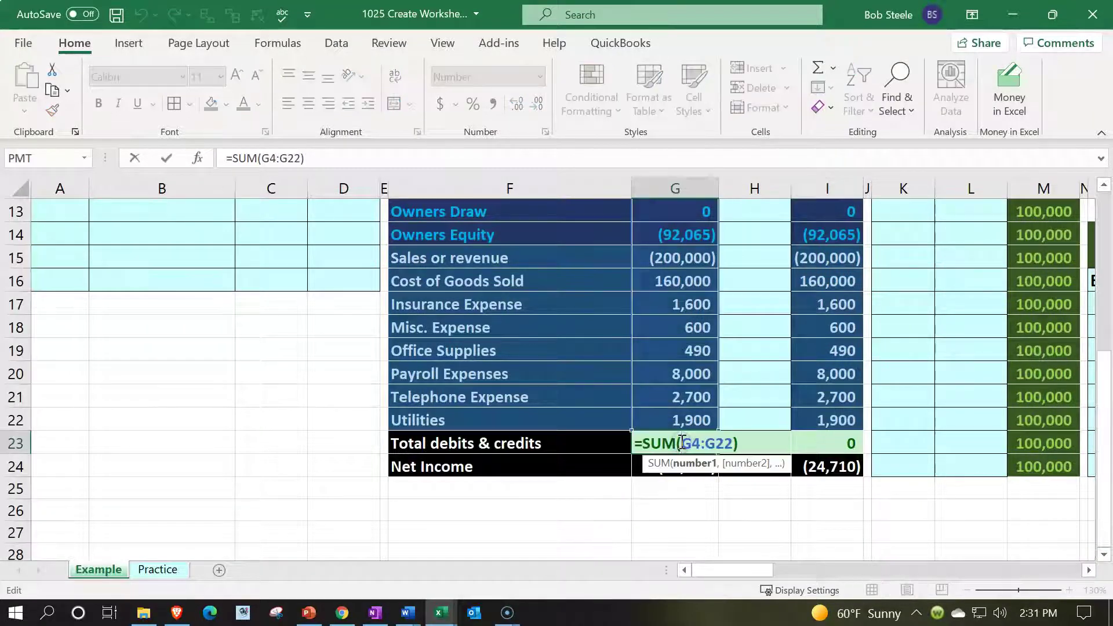
pyautogui.press('Return')
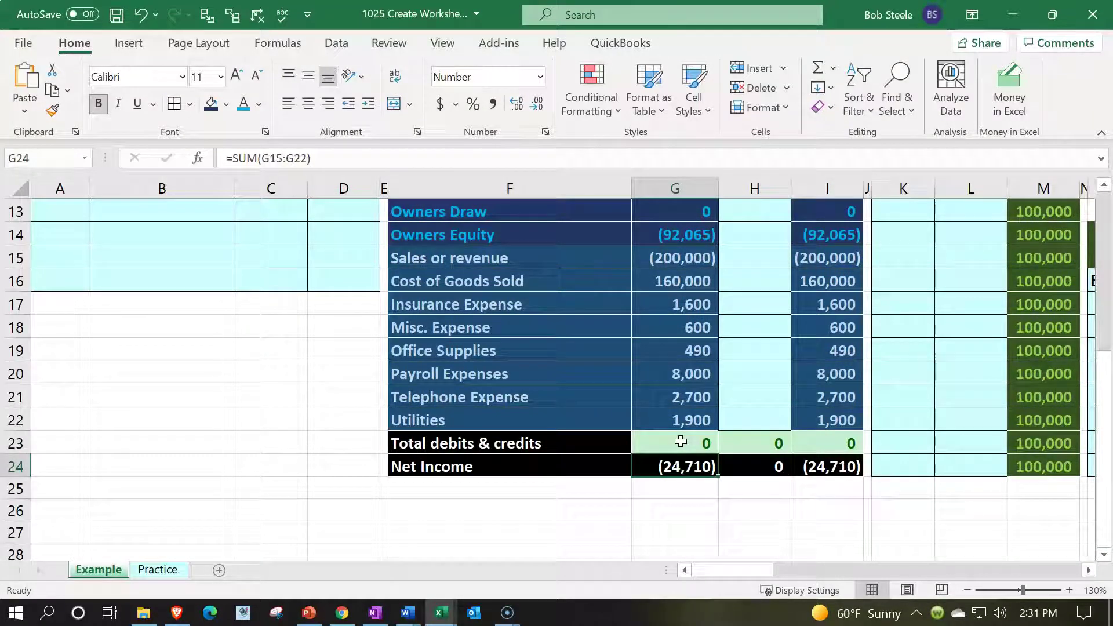
pyautogui.doubleClick(687, 467)
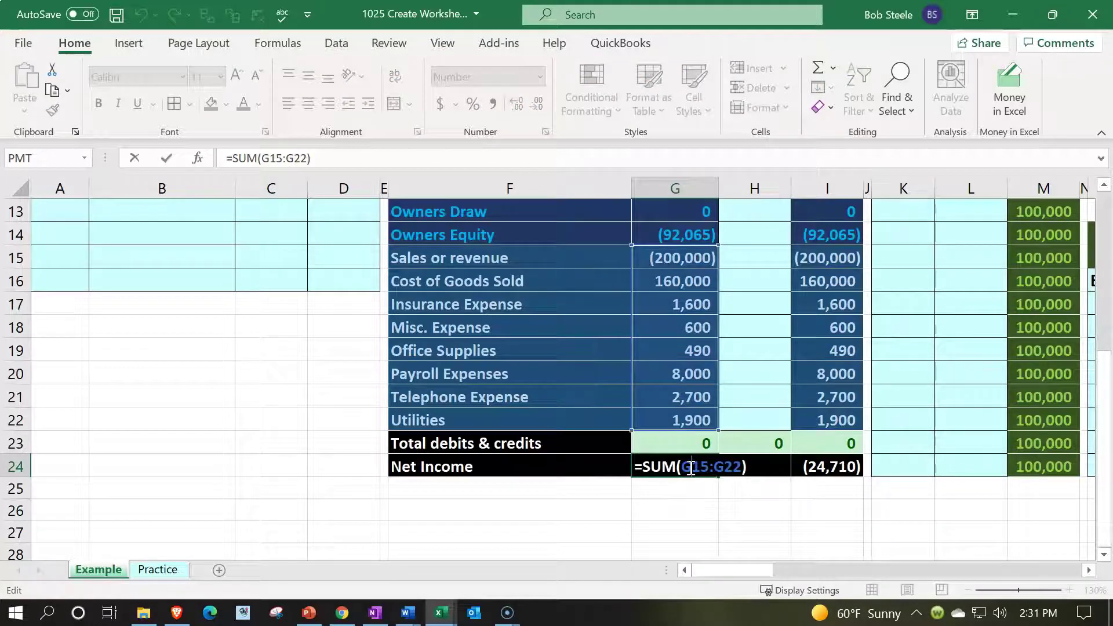
pyautogui.press('Return')
pyautogui.scroll(4, 689, 467)
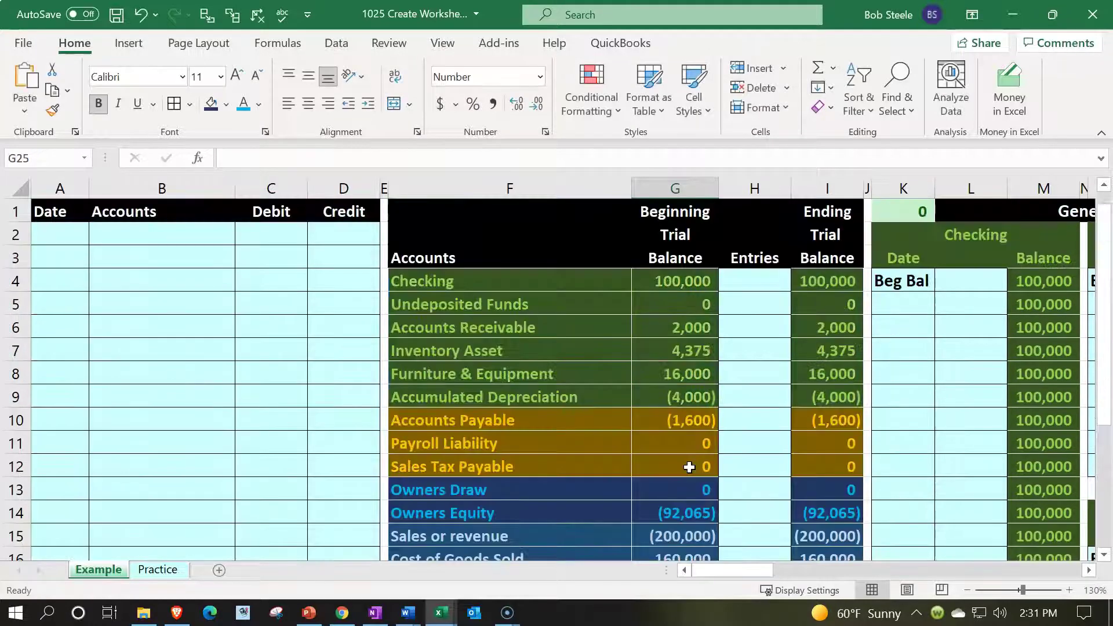
# - Examine the Example sheet's General Ledger accounts across the columns, from Checking through to Office Supplies
pyautogui.click(782, 335)
pyautogui.press('Right')
pyautogui.press('Right')
pyautogui.press('Right')
pyautogui.press('Right')
pyautogui.press('Right')
pyautogui.press('Right')
pyautogui.press('Right')
pyautogui.press('Right')
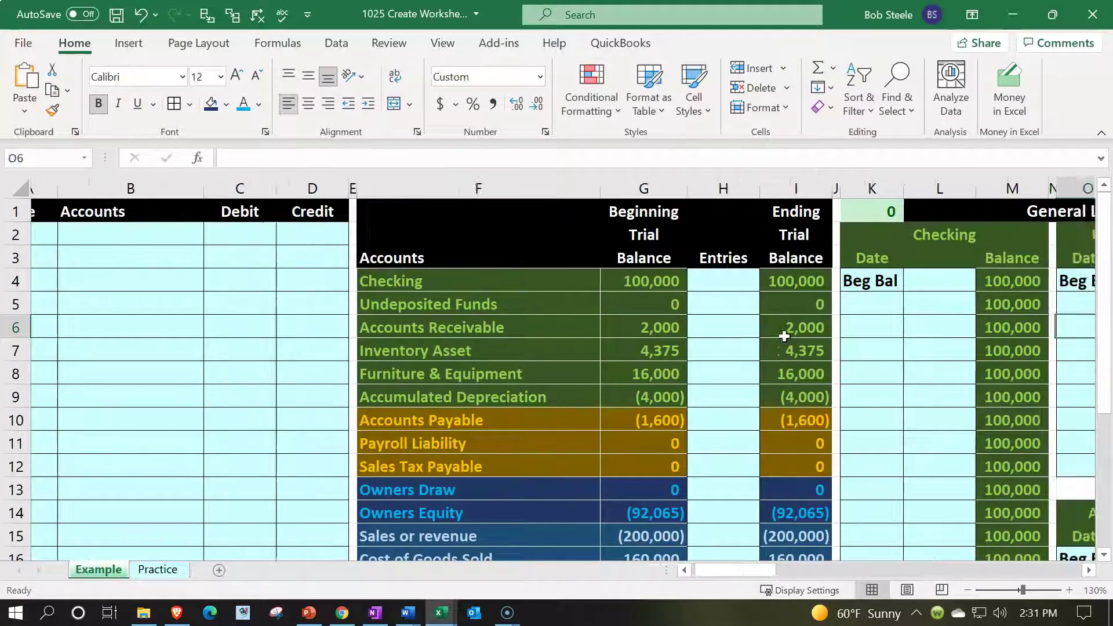
pyautogui.press('Right')
pyautogui.press('Right')
pyautogui.press('Right')
pyautogui.press('Right')
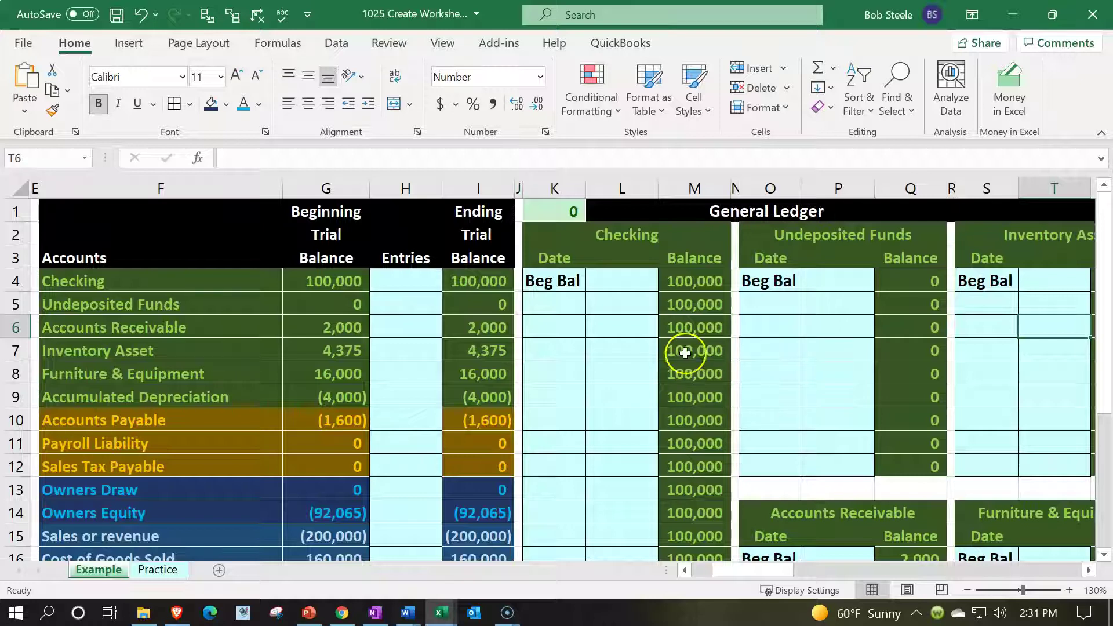
pyautogui.click(746, 353)
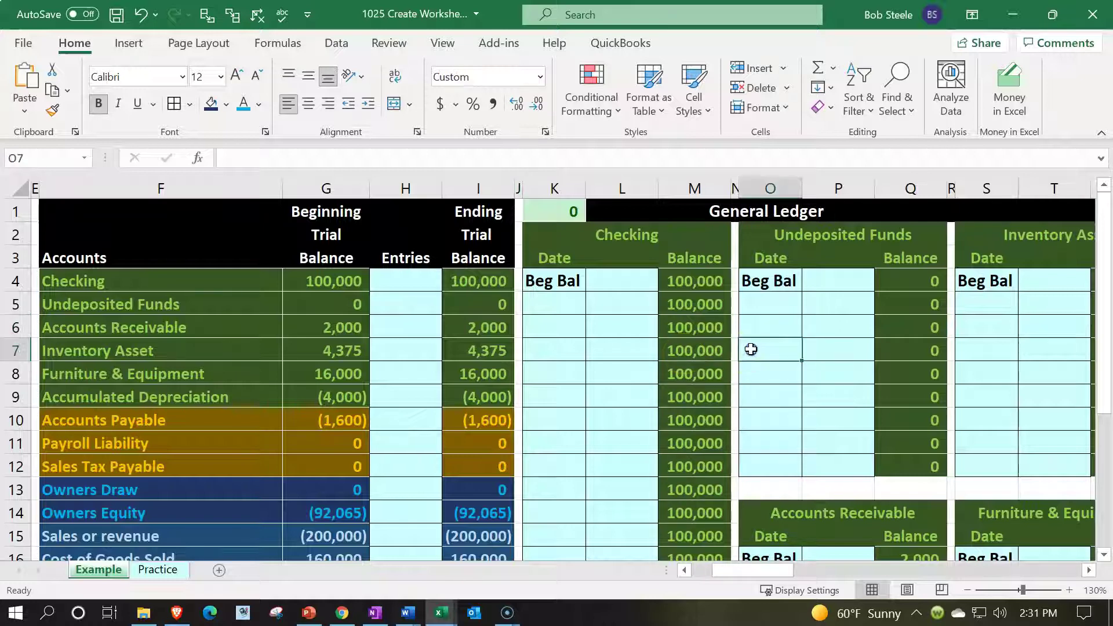
pyautogui.press('Right')
pyautogui.press('Right')
pyautogui.press('Right')
pyautogui.press('Right')
pyautogui.press('Right')
pyautogui.press('Right')
pyautogui.press('Right')
pyautogui.press('Right')
pyautogui.press('Right')
pyautogui.press('Right')
pyautogui.press('Right')
pyautogui.press('Right')
pyautogui.press('Right')
pyautogui.press('Right')
pyautogui.press('Right')
pyautogui.press('Right')
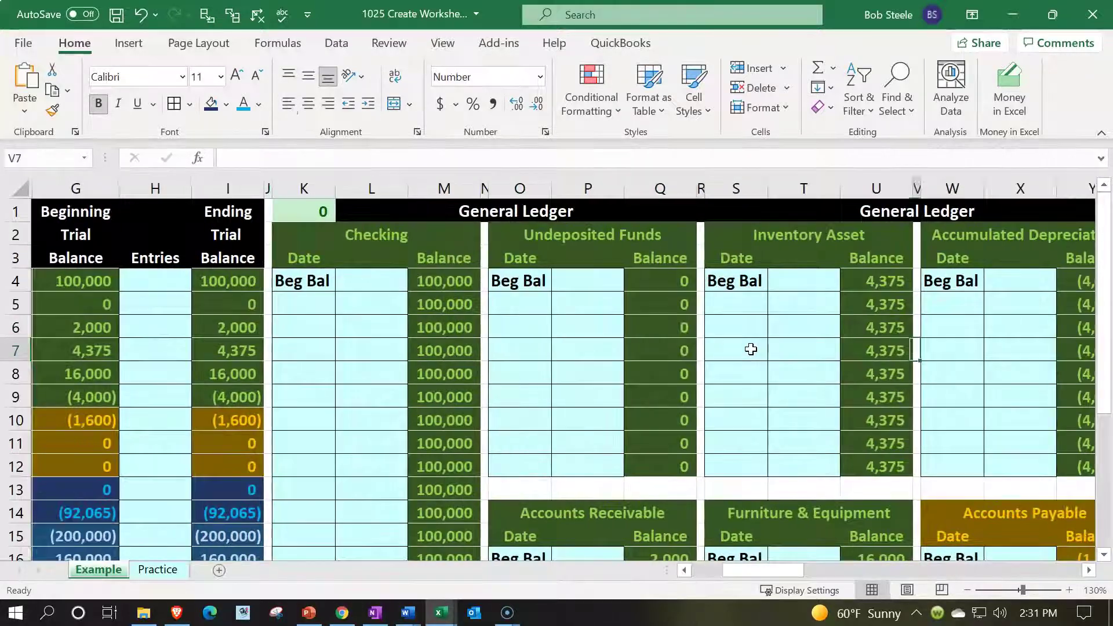
pyautogui.press('Right')
pyautogui.press('Right')
pyautogui.press('Right')
pyautogui.press('Right')
pyautogui.press('Right')
pyautogui.press('Right')
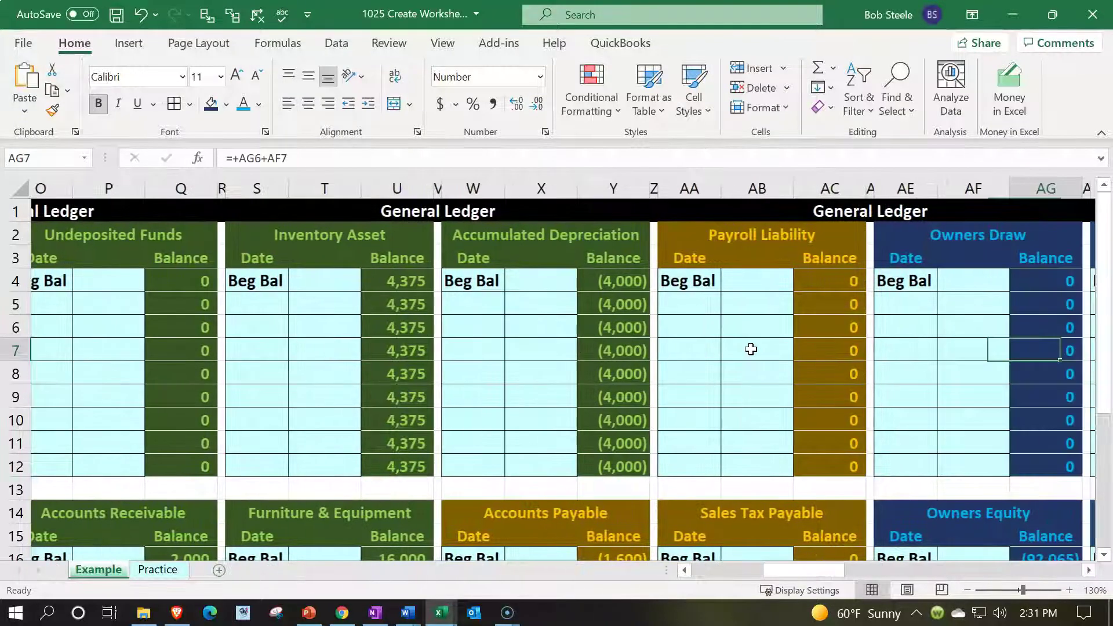
pyautogui.press('Right')
pyautogui.press('Right')
pyautogui.press('Right')
pyautogui.press('Right')
pyautogui.press('Right')
pyautogui.press('Right')
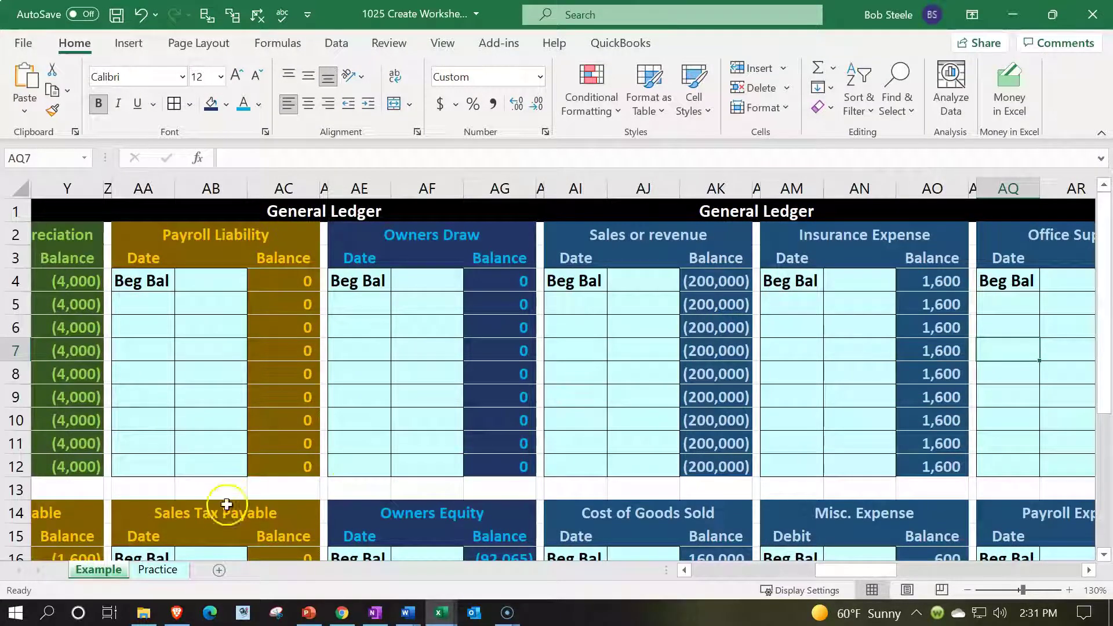
# - Switch to the Practice sheet and review its layout from the journal and trial balance columns to the Owners draw ledger
pyautogui.click(176, 574)
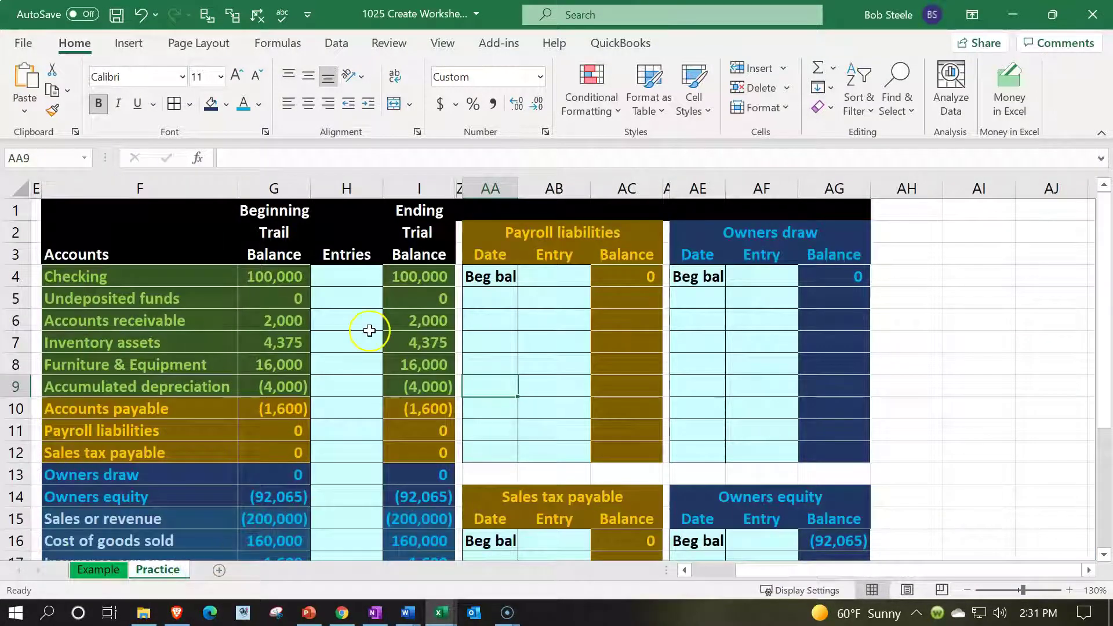
pyautogui.click(388, 297)
pyautogui.press('Left')
pyautogui.press('Left')
pyautogui.press('Left')
pyautogui.press('Left')
pyautogui.press('Left')
pyautogui.press('Left')
pyautogui.press('Left')
pyautogui.press('Left')
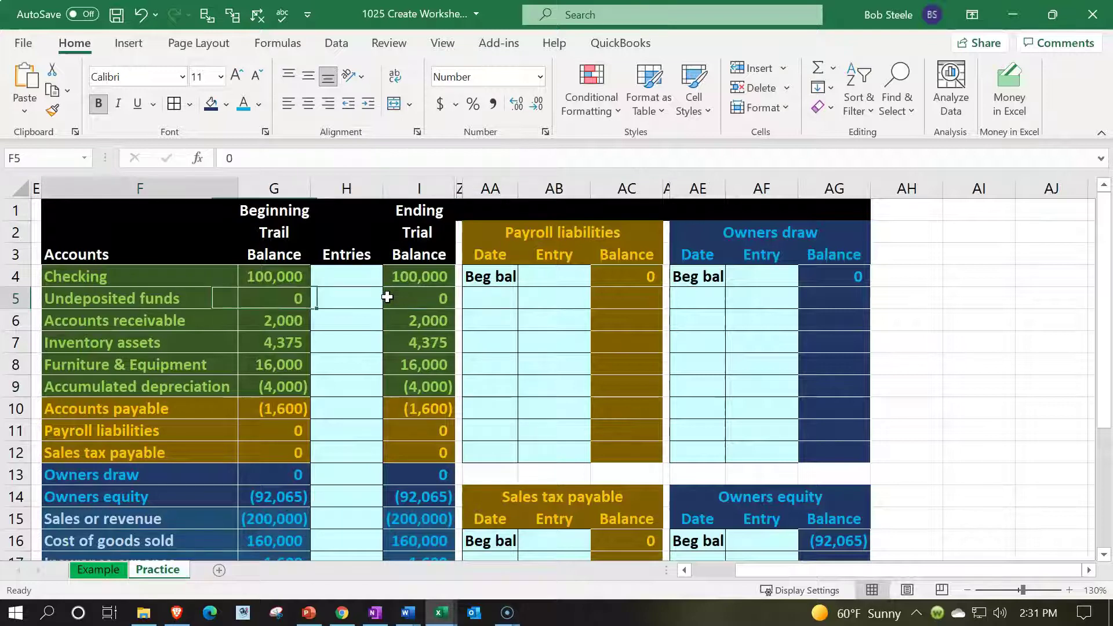
pyautogui.press('Right')
pyautogui.press('Right')
pyautogui.press('Right')
pyautogui.press('Right')
pyautogui.press('Right')
pyautogui.press('Right')
pyautogui.press('Right')
pyautogui.press('Right')
pyautogui.press('Right')
pyautogui.press('Right')
pyautogui.press('Right')
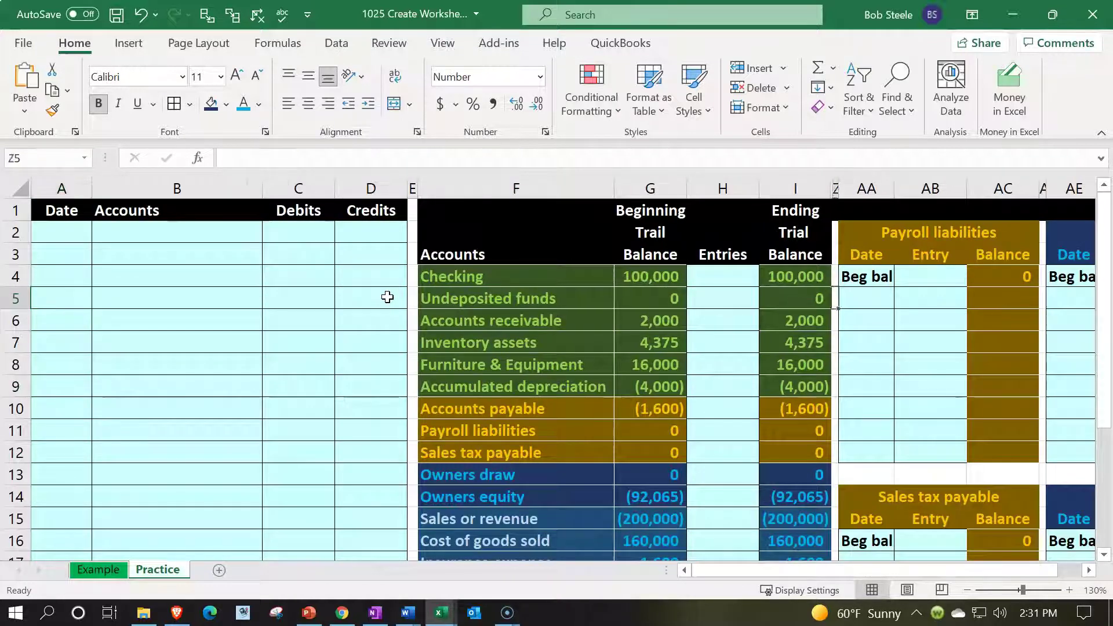
pyautogui.press('Right')
pyautogui.press('Right')
pyautogui.press('Right')
pyautogui.press('Right')
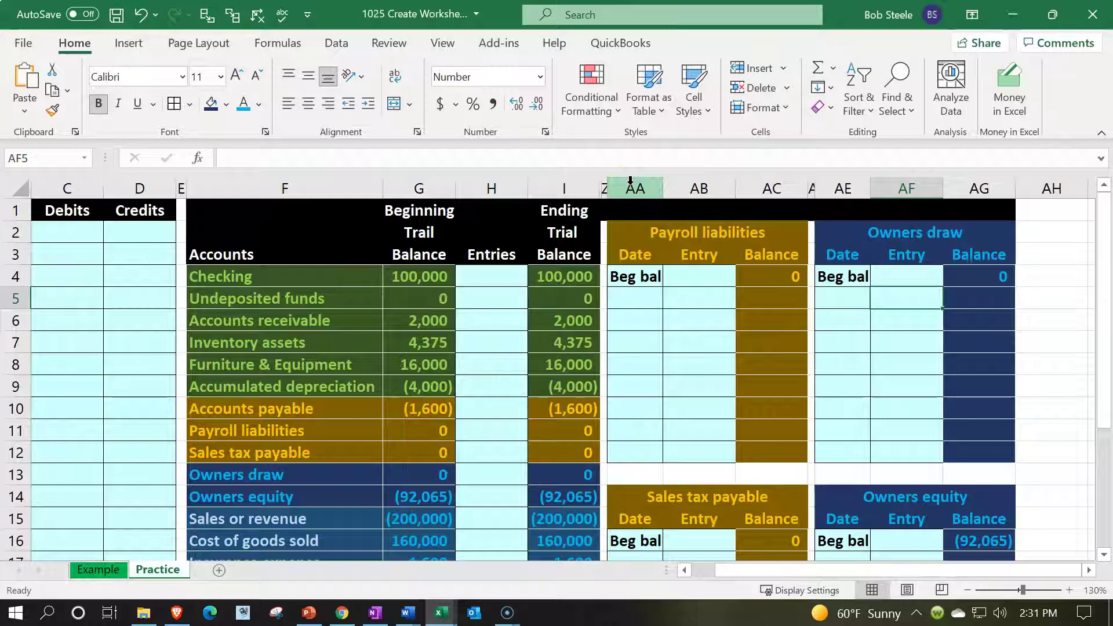
# - Unhide the hidden general ledger columns between columns I and AA on the Practice sheet
pyautogui.click(585, 186)
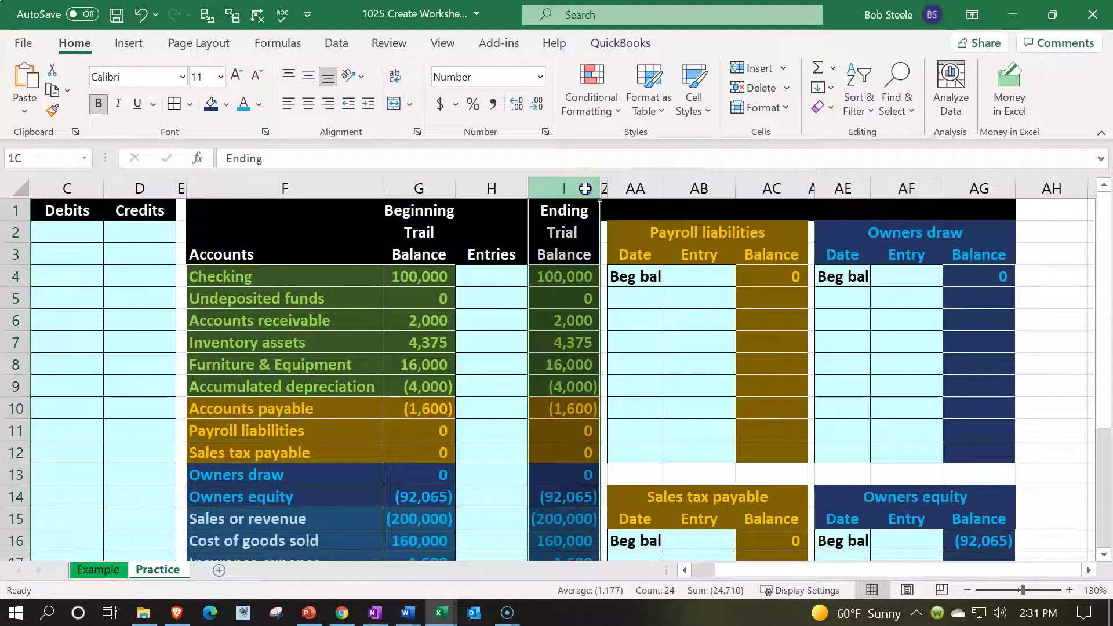
pyautogui.moveTo(585, 188); pyautogui.dragTo(616, 186)
pyautogui.rightClick(628, 282)
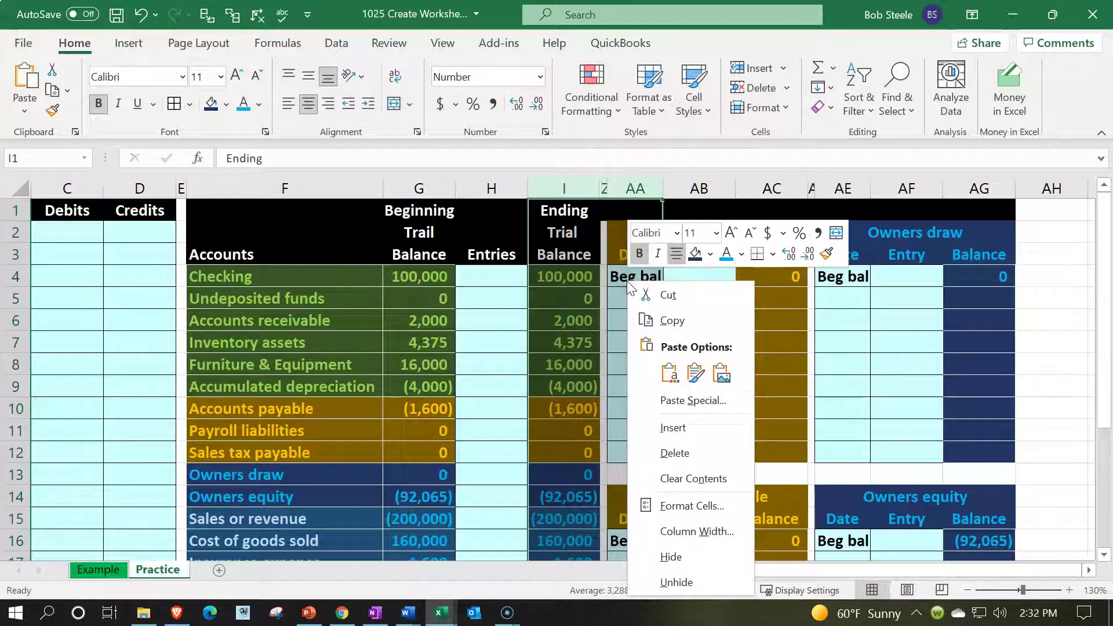
pyautogui.click(675, 580)
pyautogui.click(551, 312)
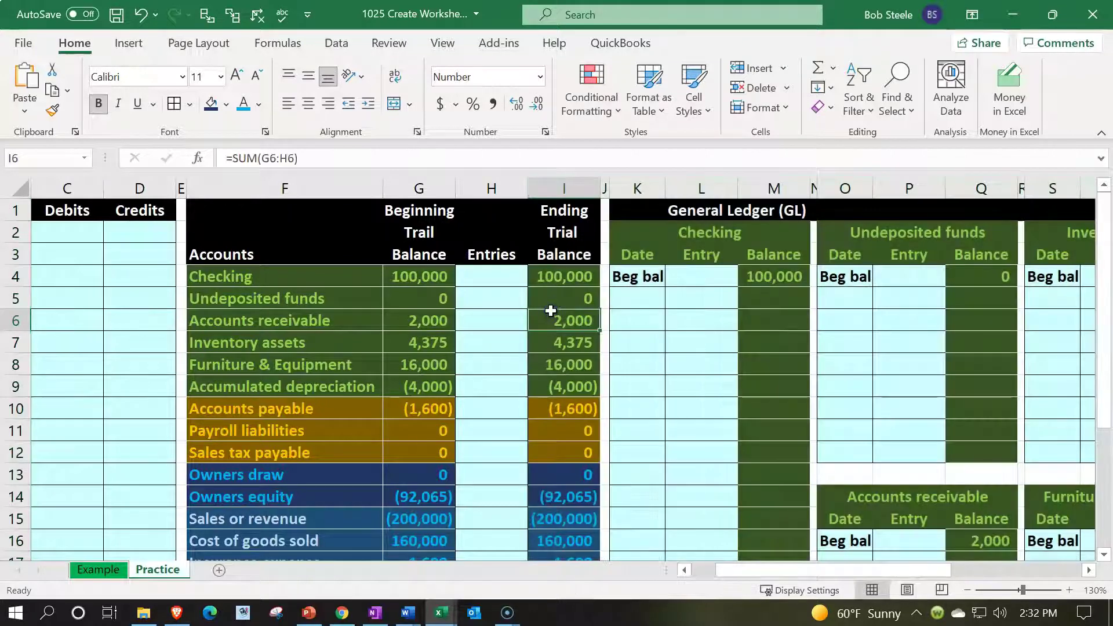
# - Examine the Practice sheet's General Ledger accounts from Checking across to Owners draw and the empty columns beyond
pyautogui.press('Right')
pyautogui.press('Right')
pyautogui.press('Right')
pyautogui.press('Right')
pyautogui.press('Right')
pyautogui.press('Right')
pyautogui.press('Right')
pyautogui.press('Right')
pyautogui.press('Right')
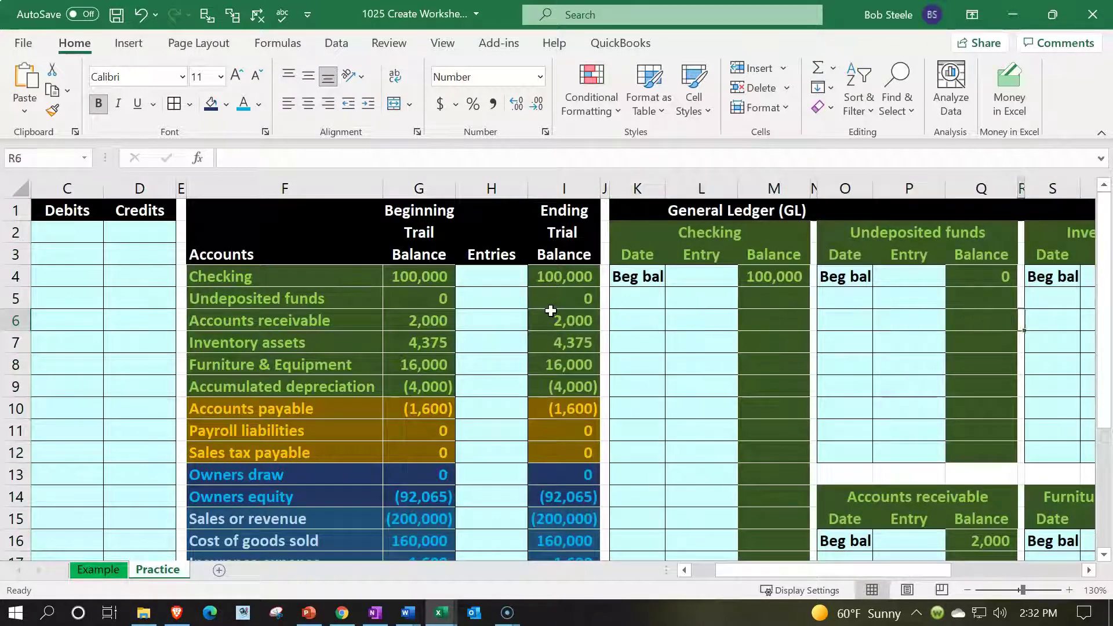
pyautogui.press('Right')
pyautogui.press('Right')
pyautogui.press('Right')
pyautogui.press('Right')
pyautogui.press('Right')
pyautogui.press('Right')
pyautogui.press('Right')
pyautogui.press('Right')
pyautogui.press('Right')
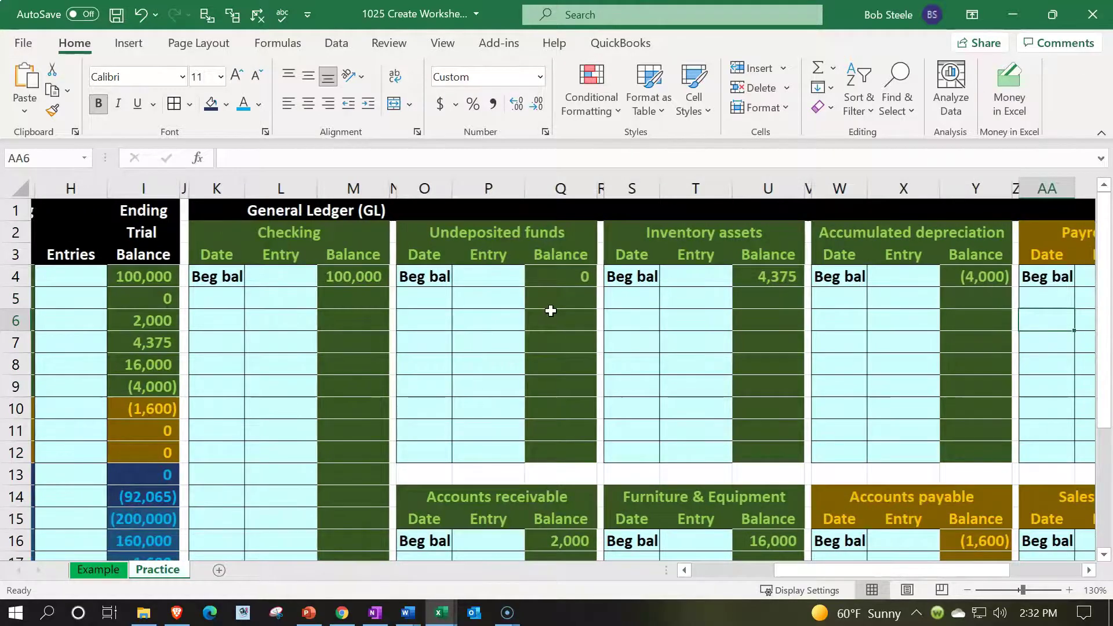
pyautogui.press('Right')
pyautogui.press('Right')
pyautogui.press('Right')
pyautogui.press('Right')
pyautogui.press('Right')
pyautogui.press('Right')
pyautogui.press('Right')
pyautogui.press('Right')
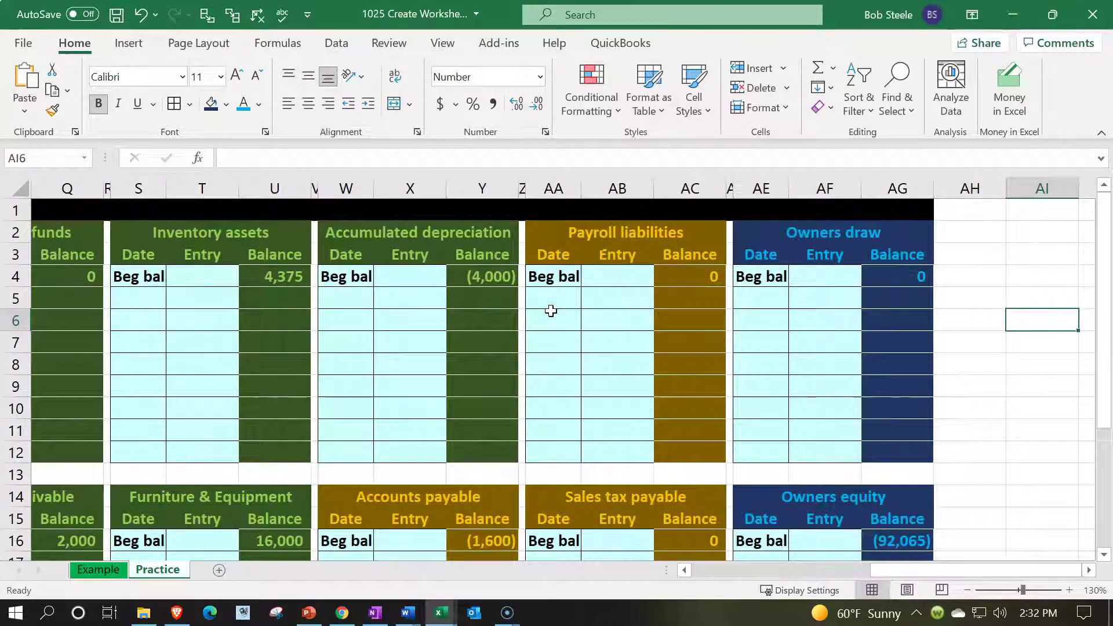
# - Hide General Ledger columns J through AC on the Practice sheet, leaving the owners draw and equity ledgers beside the trial balance
pyautogui.click(802, 322)
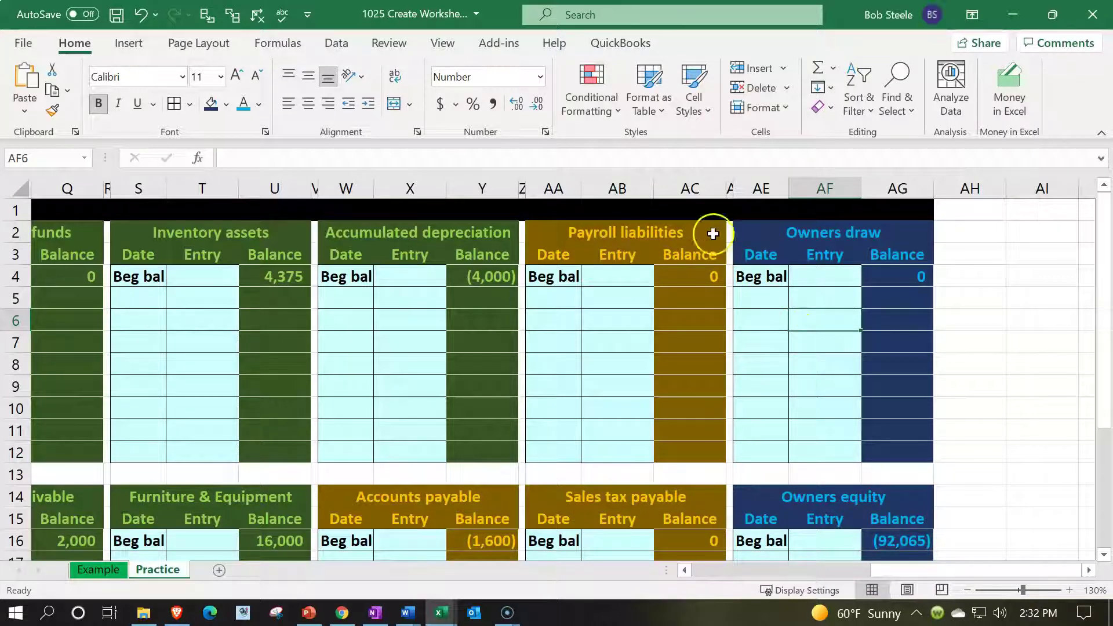
pyautogui.click(694, 188)
pyautogui.moveTo(694, 187)
pyautogui.mouseDown()
pyautogui.moveTo(26, 188)
pyautogui.moveTo(130, 208)
pyautogui.moveTo(376, 216)
pyautogui.moveTo(448, 199)
pyautogui.mouseUp()
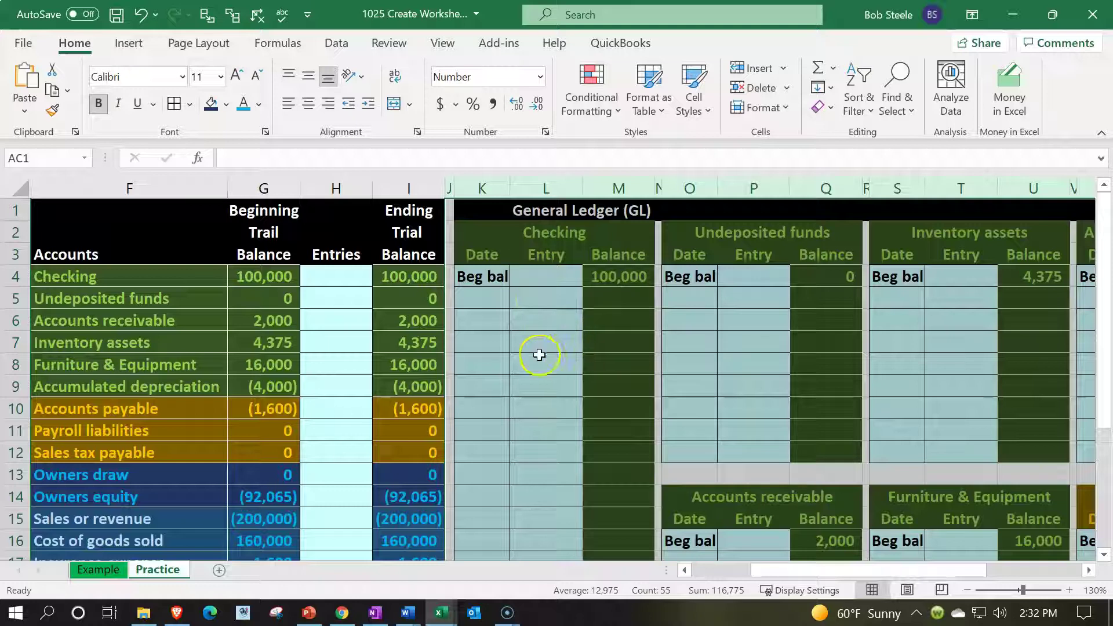
pyautogui.rightClick(594, 405)
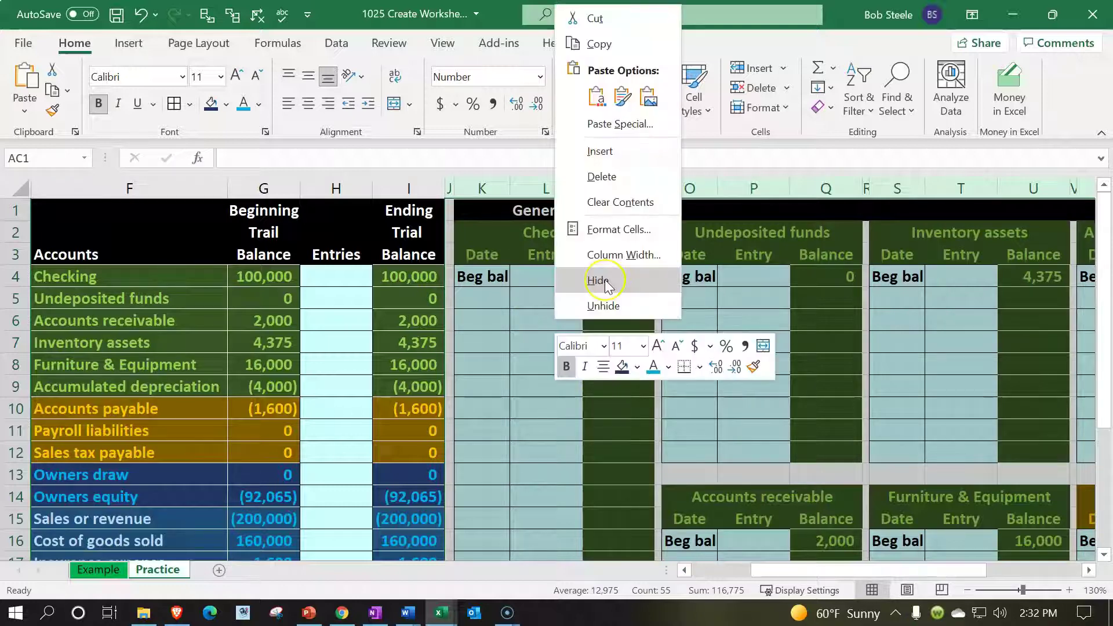
pyautogui.click(606, 285)
pyautogui.click(621, 378)
# - Duplicate the owners draw and owners equity ledger columns AD through AG into the empty columns starting at AH
pyautogui.press('Left')
pyautogui.press('Left')
pyautogui.press('Left')
pyautogui.press('Left')
pyautogui.press('Left')
pyautogui.press('Left')
pyautogui.press('Left')
pyautogui.press('Left')
pyautogui.press('Left')
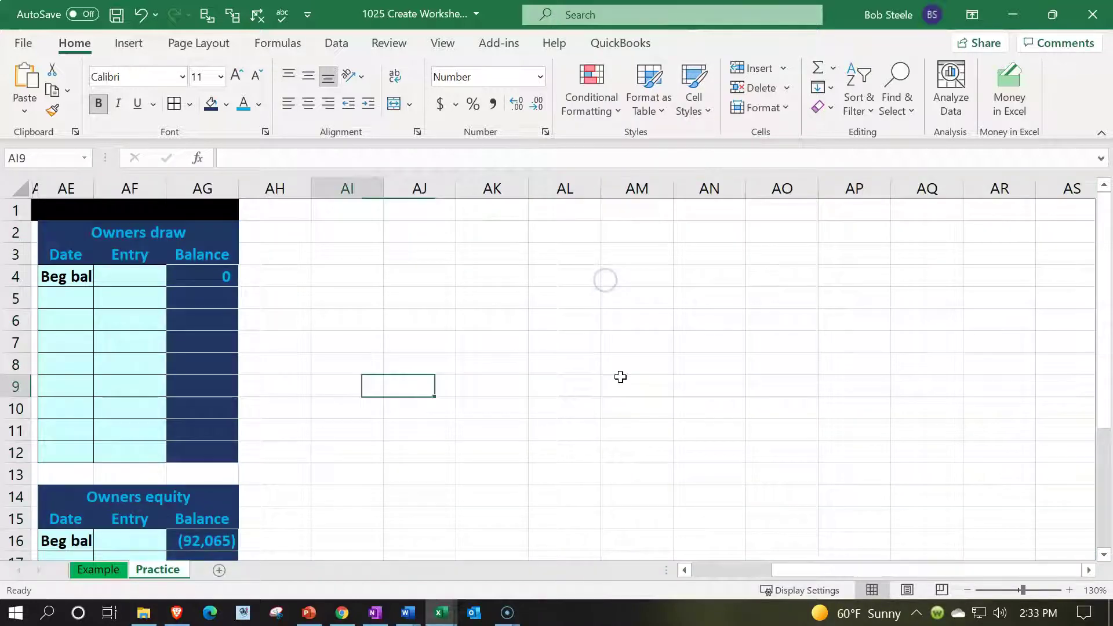
pyautogui.press('Left')
pyautogui.press('Left')
pyautogui.press('Left')
pyautogui.press('Left')
pyautogui.press('Left')
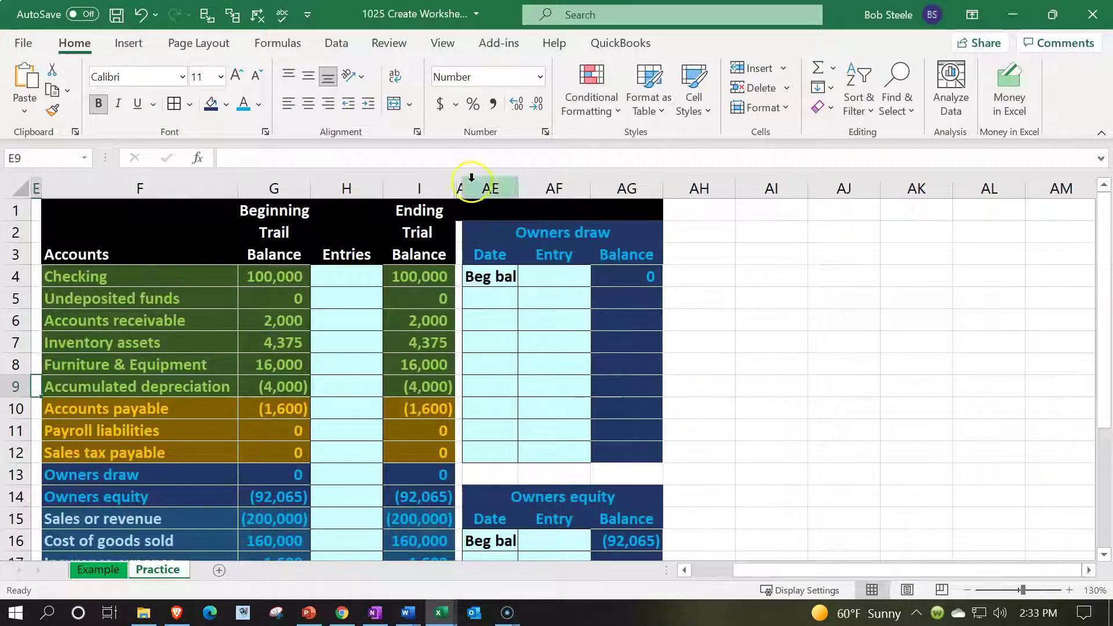
pyautogui.moveTo(460, 189); pyautogui.dragTo(605, 189)
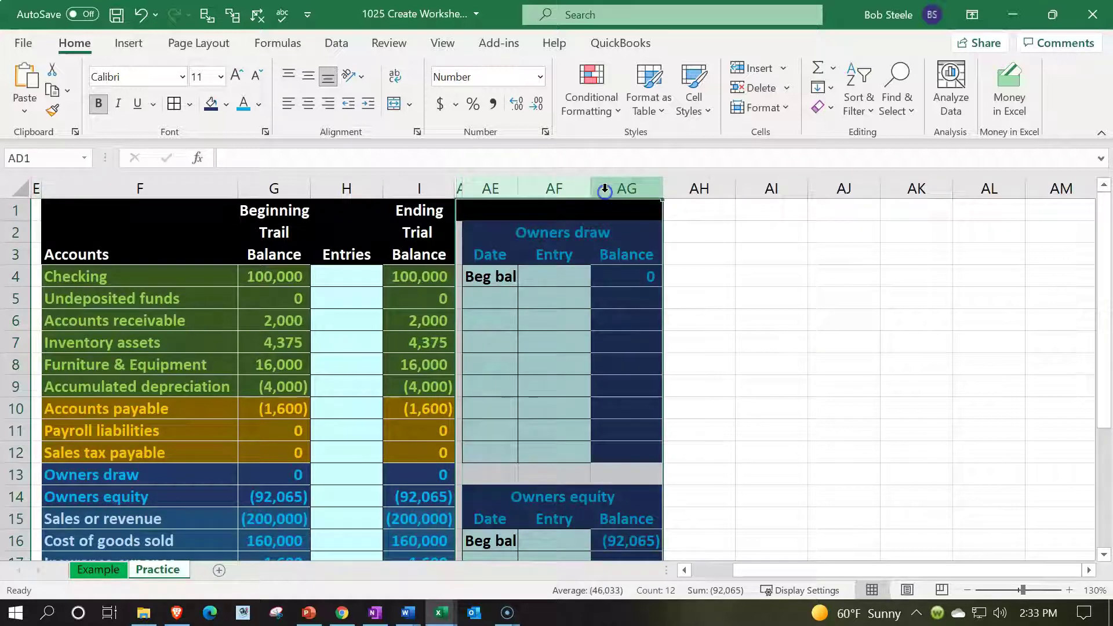
pyautogui.hotkey('ctrl', 'c')
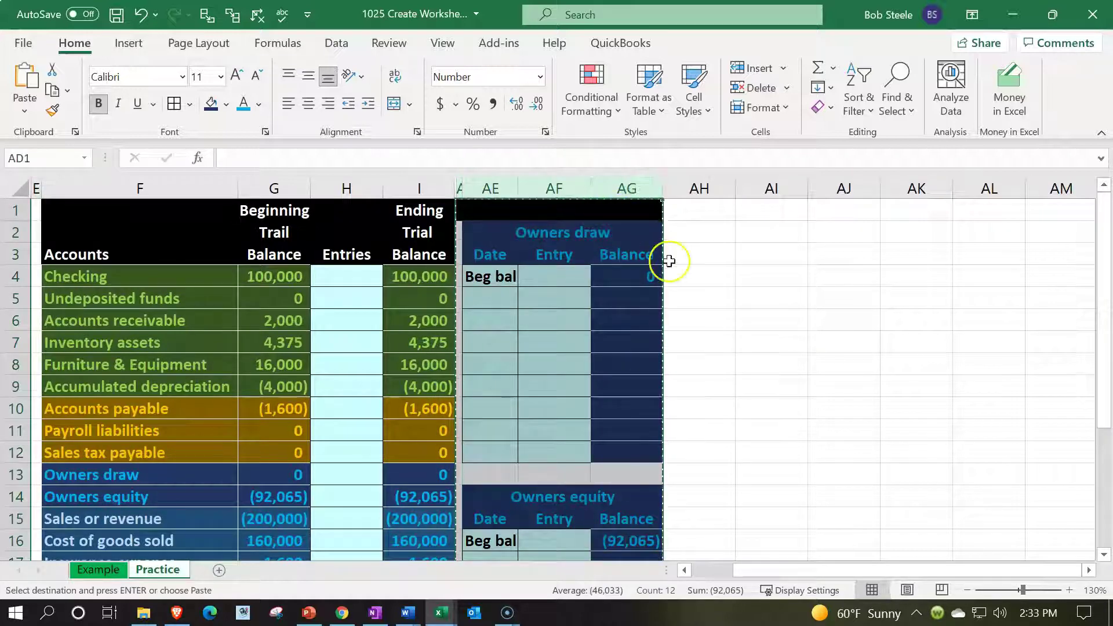
pyautogui.click(706, 212)
pyautogui.hotkey('ctrl', 'v')
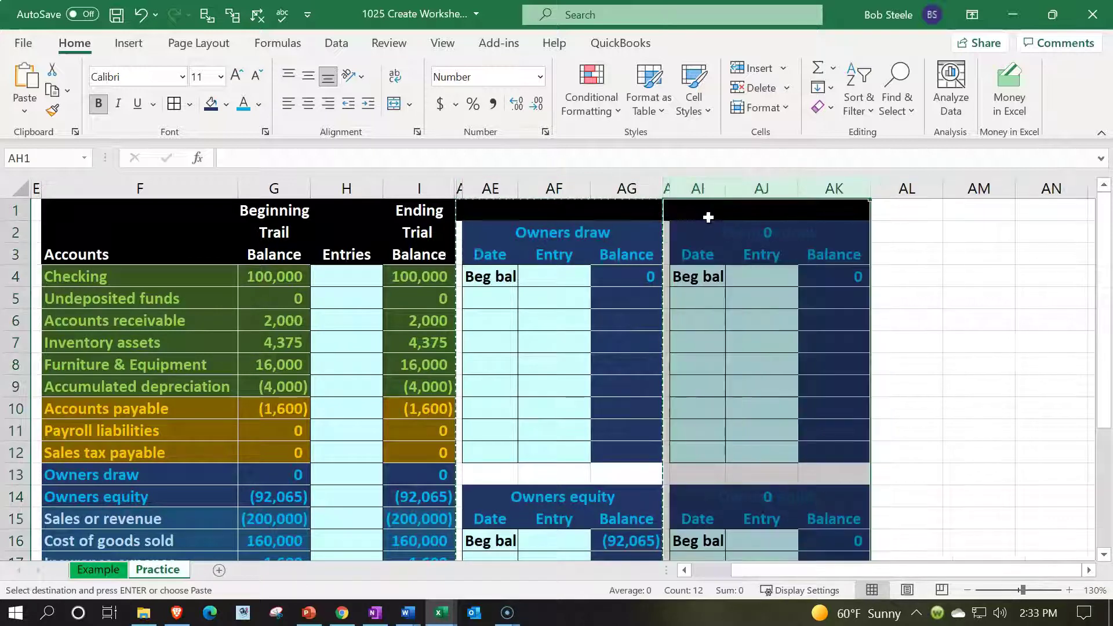
# - Fill the new upper ledger's header AI2:AK3 and balance cells AK4:AK12 with the darkest shade of the lighter blue theme color
pyautogui.scroll(-1, 706, 281)
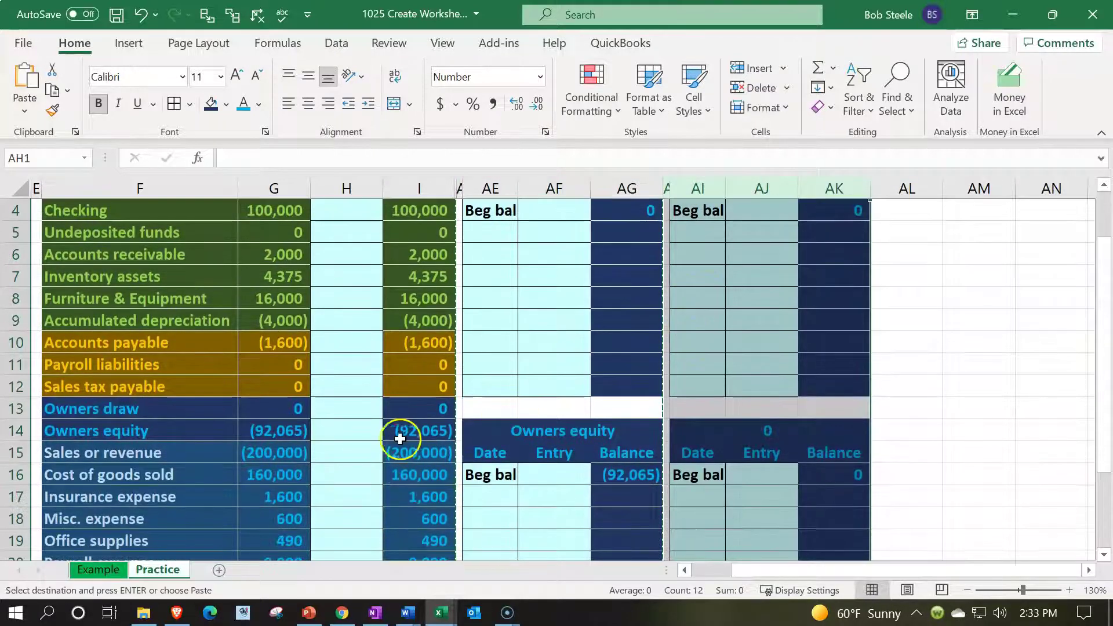
pyautogui.scroll(1, 293, 469)
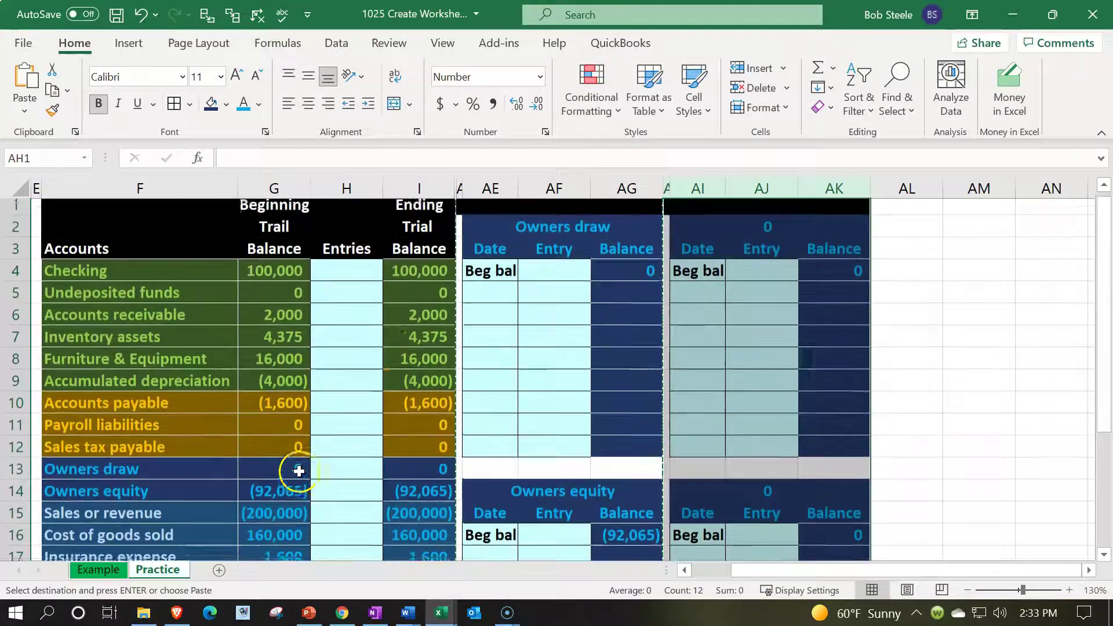
pyautogui.moveTo(694, 237); pyautogui.dragTo(844, 254)
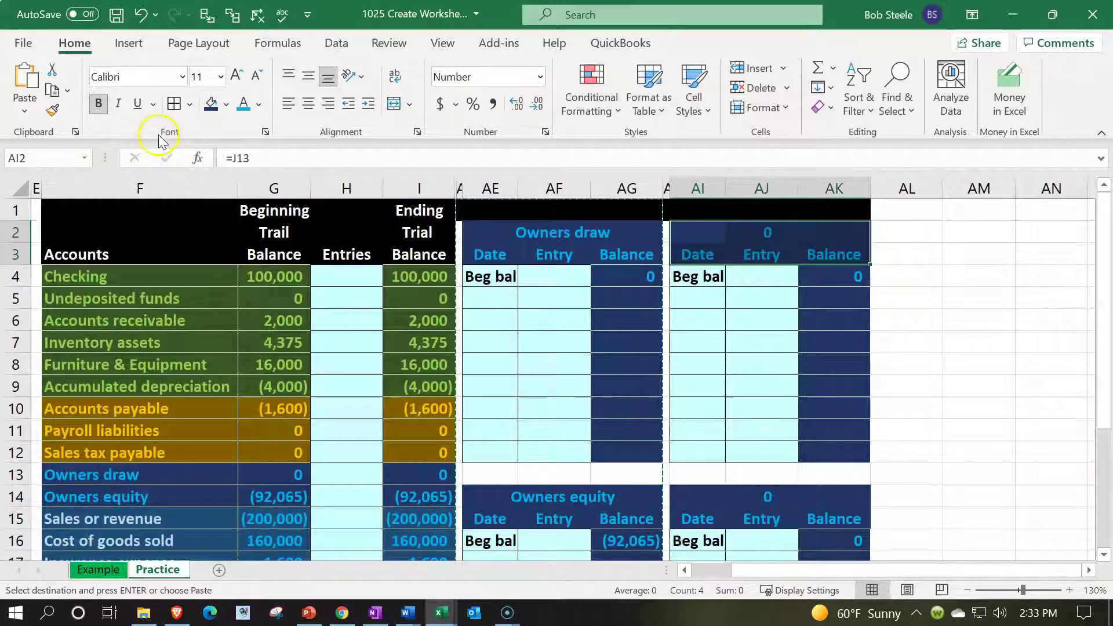
pyautogui.click(227, 104)
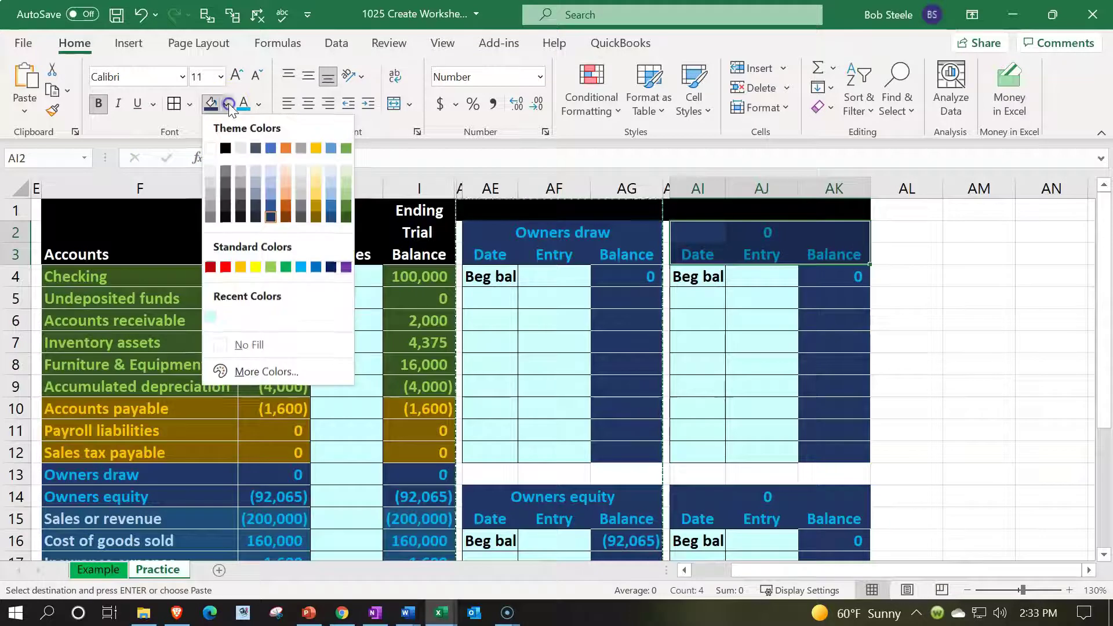
pyautogui.click(332, 220)
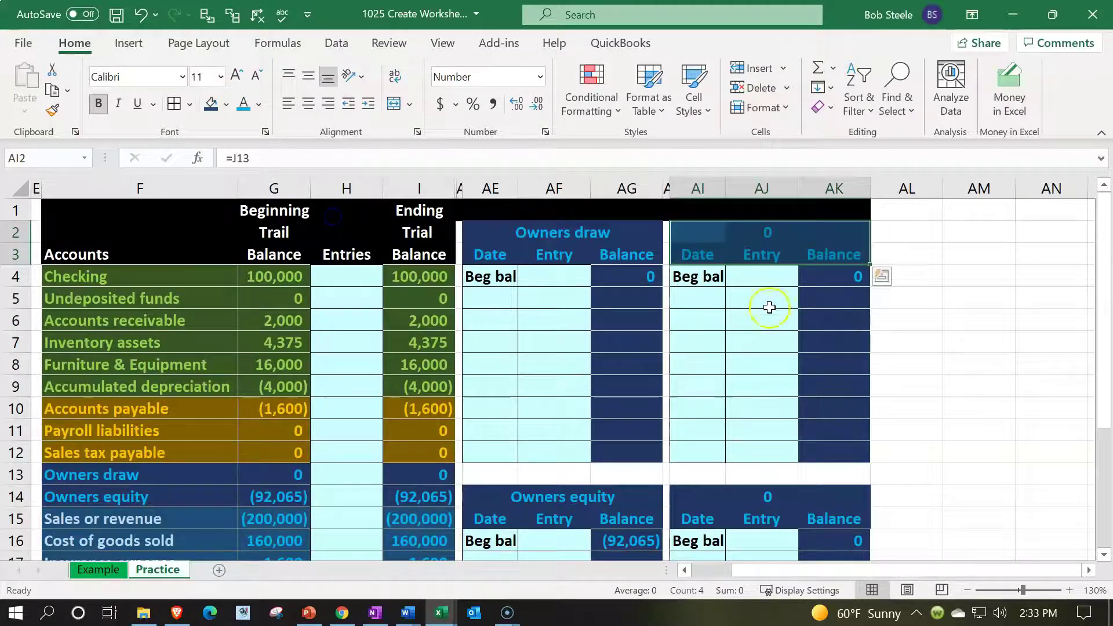
pyautogui.moveTo(857, 283); pyautogui.dragTo(845, 455)
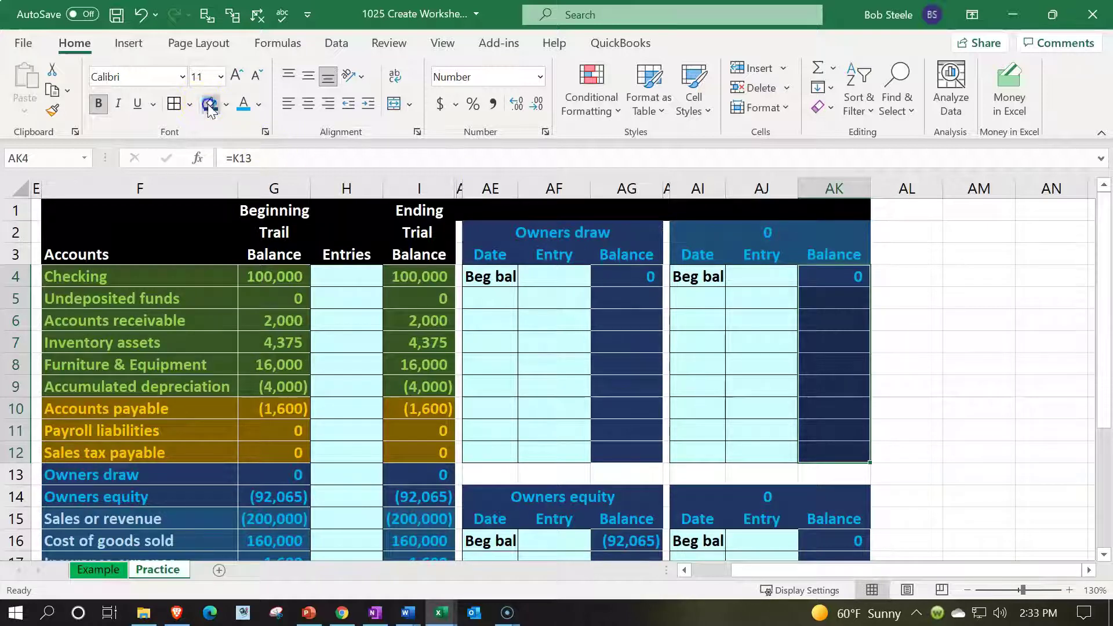
pyautogui.click(210, 104)
# - Link the new upper ledger's title in AI2 to the Sales or revenue account name in F15
pyautogui.click(712, 234)
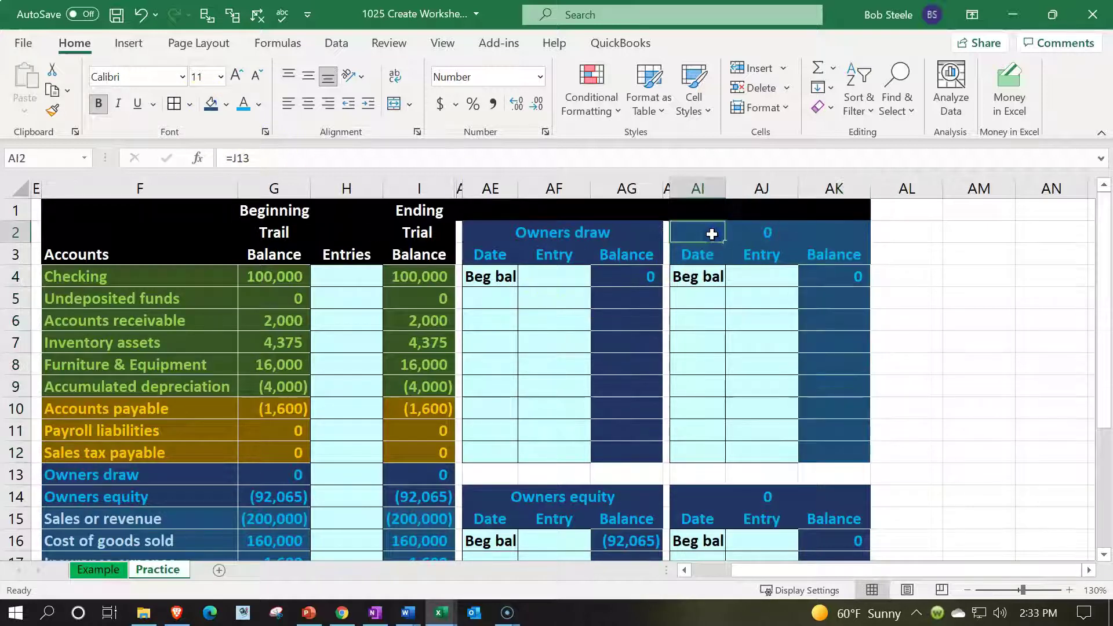
pyautogui.write('=')
pyautogui.press('Down')
pyautogui.press('Down')
pyautogui.press('Down')
pyautogui.press('Down')
pyautogui.press('Down')
pyautogui.press('Down')
pyautogui.press('Down')
pyautogui.press('Down')
pyautogui.press('Down')
pyautogui.press('Down')
pyautogui.press('Down')
pyautogui.press('Down')
pyautogui.press('Down')
pyautogui.press('Down')
pyautogui.press('Down')
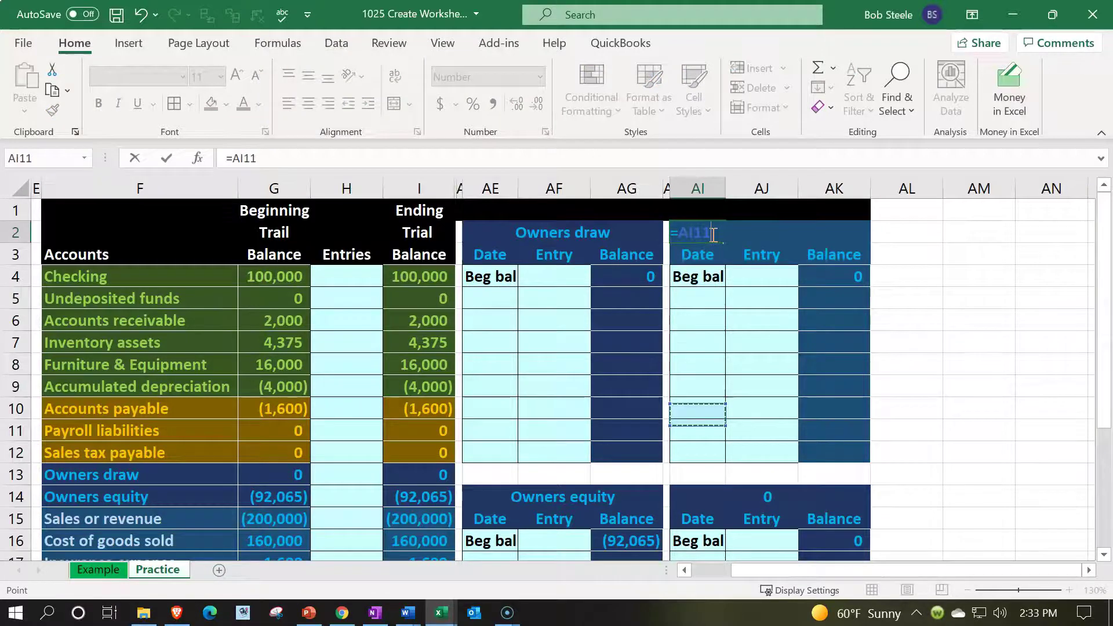
pyautogui.press('Left')
pyautogui.press('Left')
pyautogui.press('Left')
pyautogui.press('Left')
pyautogui.press('Left')
pyautogui.press('Left')
pyautogui.press('Left')
pyautogui.press('Left')
pyautogui.press('Up')
pyautogui.press('Up')
pyautogui.press('Up')
pyautogui.press('Left')
pyautogui.press('Down')
pyautogui.press('Return')
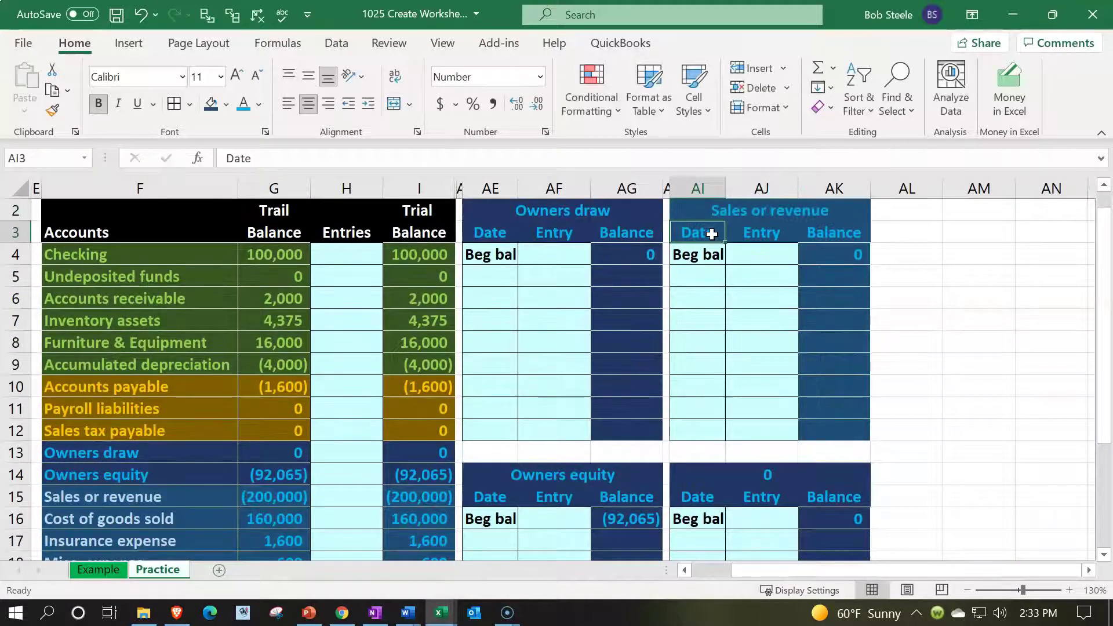
# - Link the Sales or revenue ledger's beginning balance in AK4 to the beginning trial balance amount in G15
pyautogui.press('Down')
pyautogui.press('Right')
pyautogui.press('Right')
pyautogui.write('=')
pyautogui.press('Down')
pyautogui.press('Down')
pyautogui.press('Down')
pyautogui.press('Down')
pyautogui.press('Down')
pyautogui.press('Down')
pyautogui.press('Down')
pyautogui.press('Down')
pyautogui.press('Down')
pyautogui.press('Down')
pyautogui.press('Left')
pyautogui.press('Left')
pyautogui.press('Left')
pyautogui.press('Left')
pyautogui.press('Left')
pyautogui.press('Left')
pyautogui.press('Left')
pyautogui.press('Down')
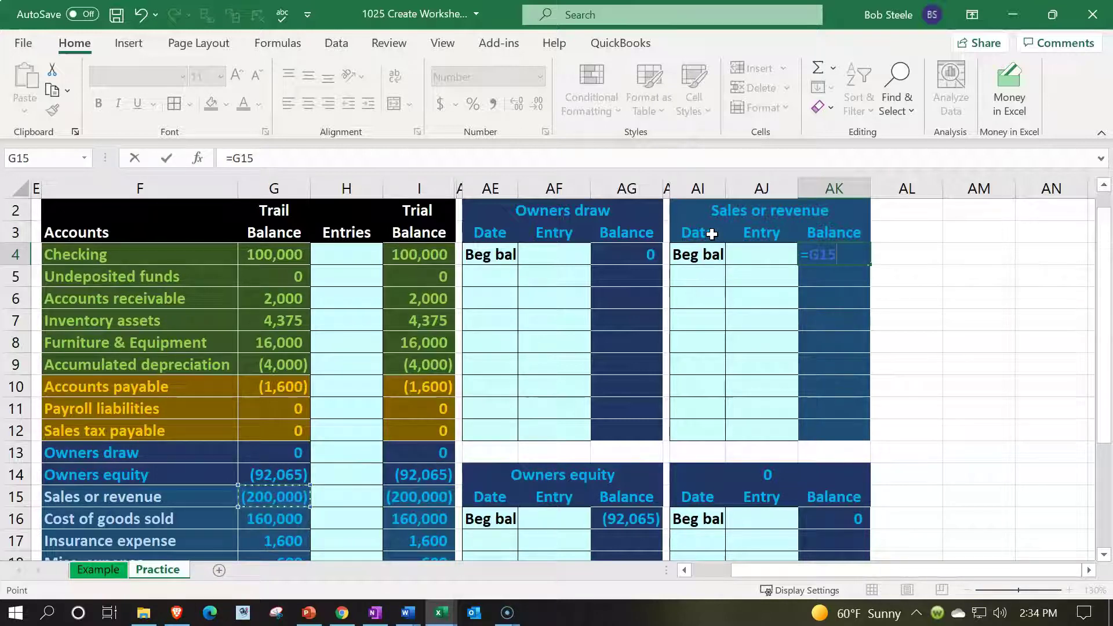
pyautogui.press('Return')
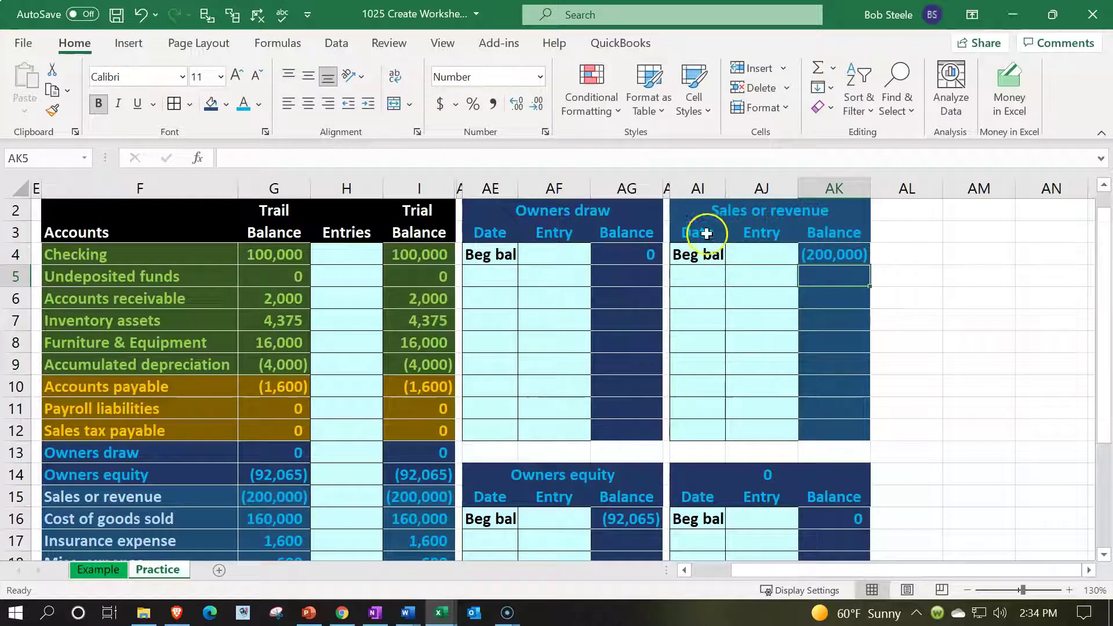
# - Examine the Sales or revenue ledger and the Cost of goods sold and expense accounts in the trial balance
pyautogui.moveTo(698, 213); pyautogui.dragTo(811, 422)
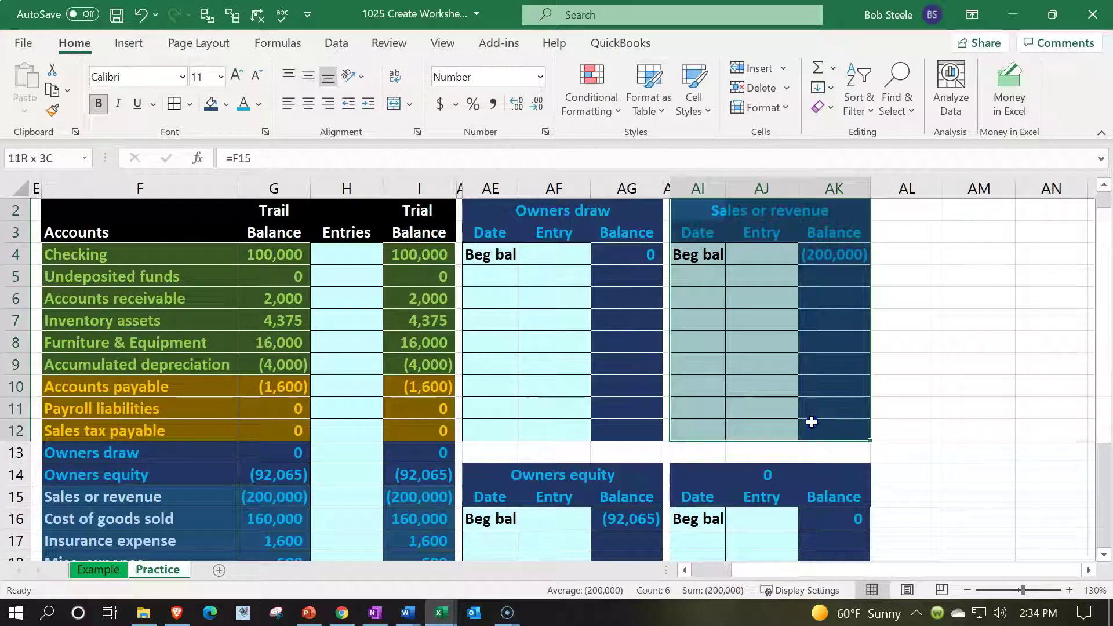
pyautogui.click(774, 371)
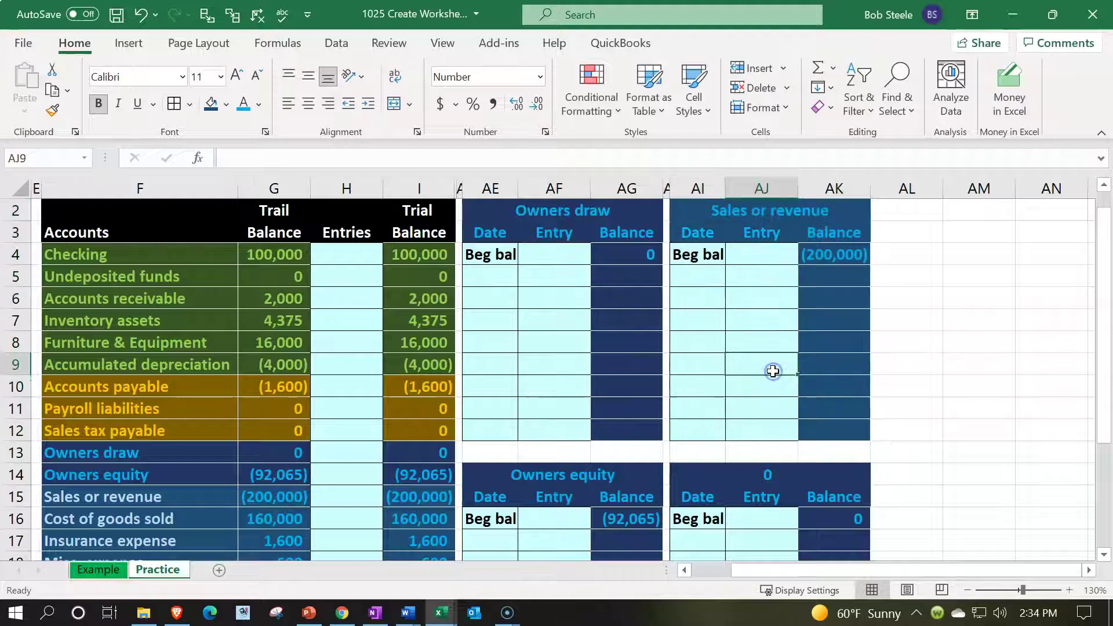
pyautogui.scroll(-1, 554, 432)
pyautogui.click(295, 462)
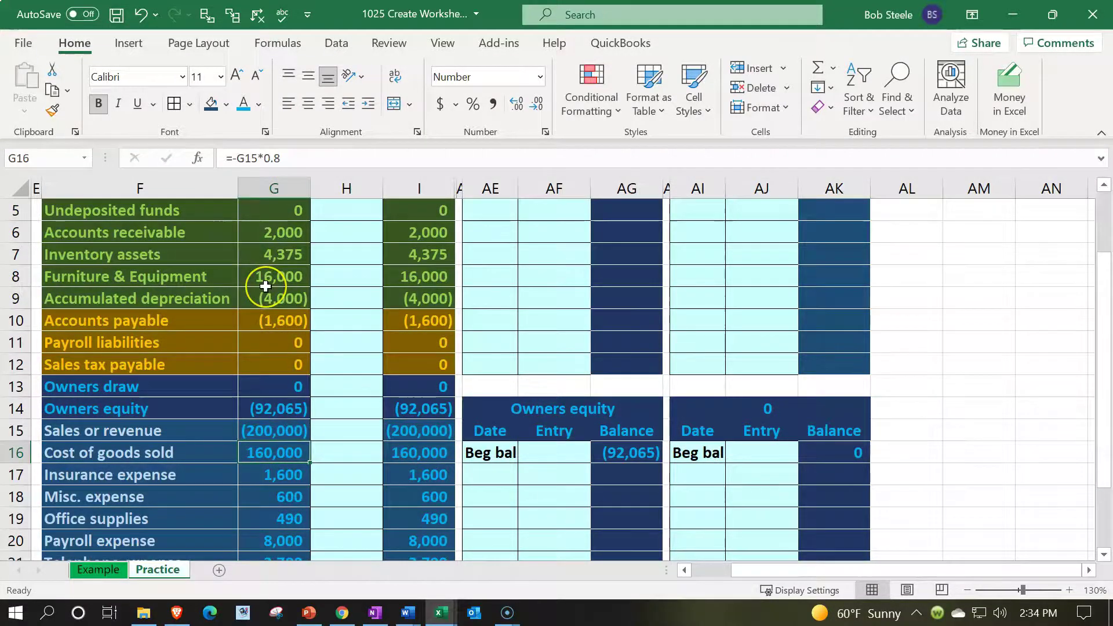
pyautogui.scroll(-2, 265, 285)
pyautogui.scroll(3, 266, 286)
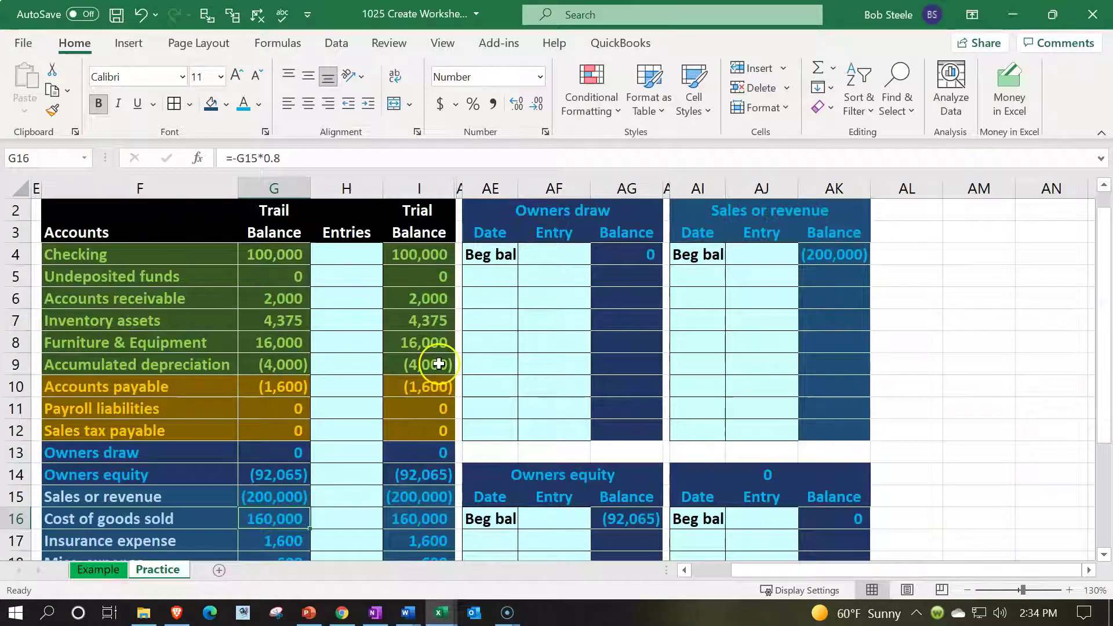
pyautogui.click(820, 293)
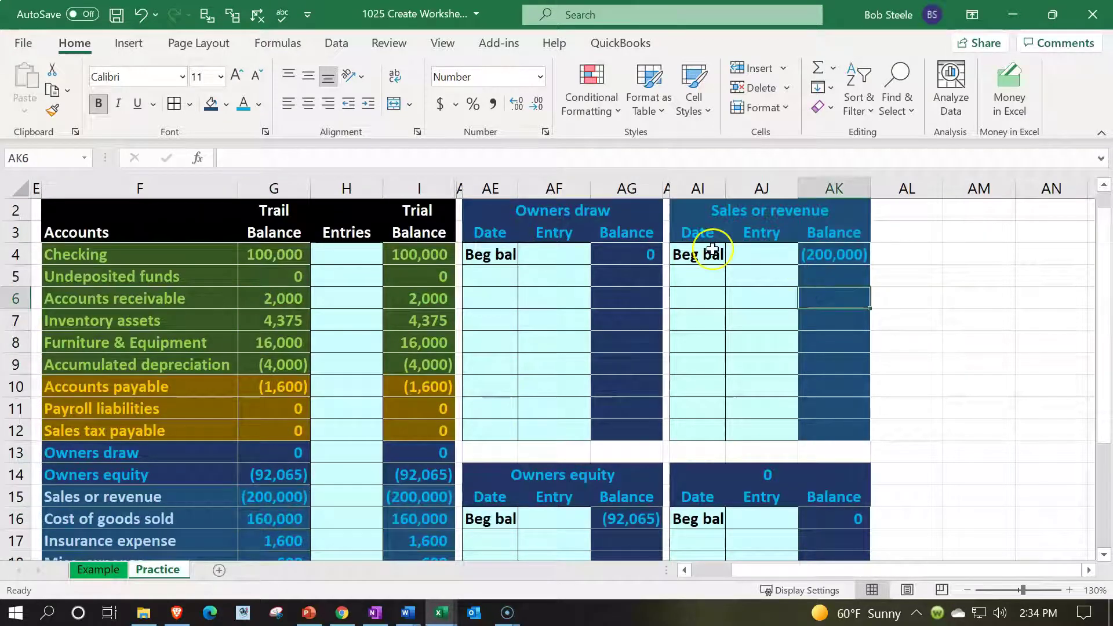
# - Apply the formatting of the Sales or revenue ledger AI2:AK12 to the new lower ledger block starting at AI14
pyautogui.moveTo(704, 217)
pyautogui.mouseDown()
pyautogui.moveTo(815, 366)
pyautogui.moveTo(834, 435)
pyautogui.mouseUp()
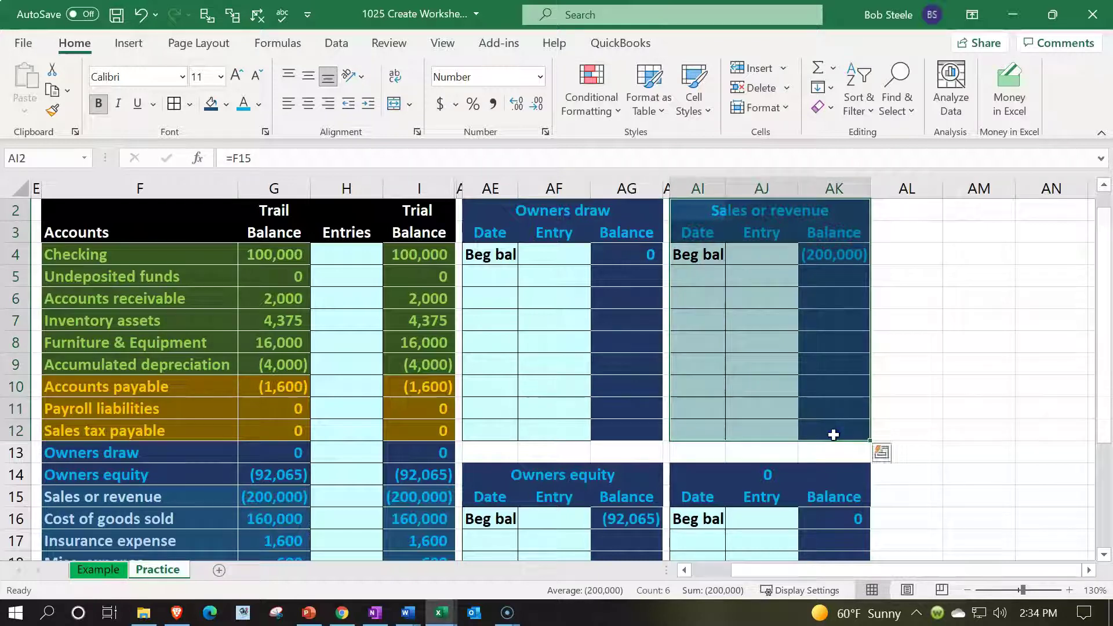
pyautogui.click(54, 115)
pyautogui.scroll(-2, 790, 376)
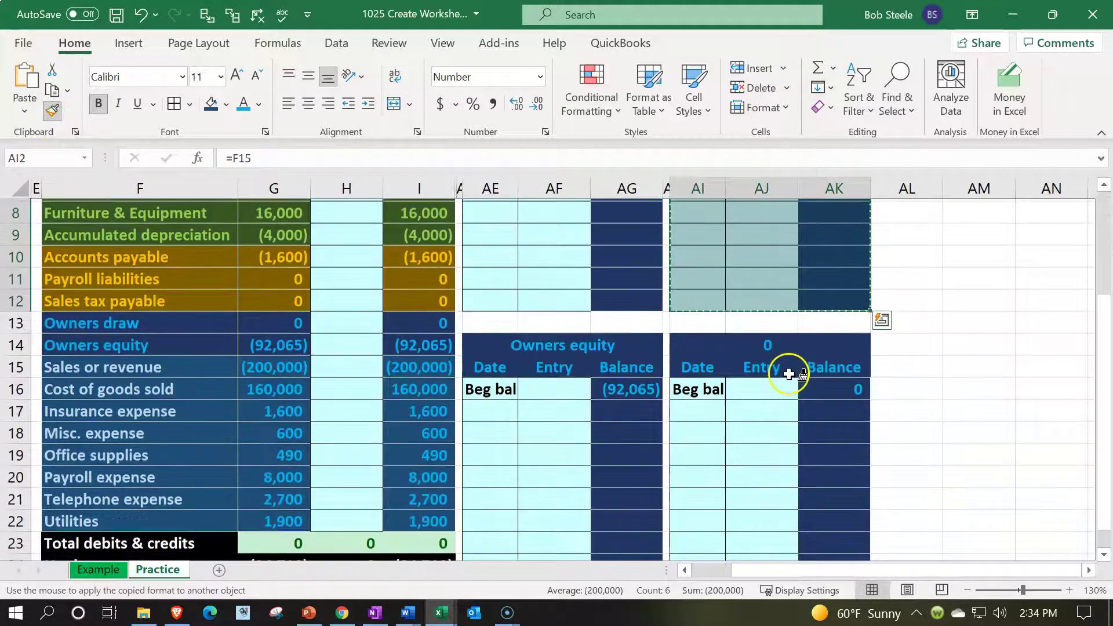
pyautogui.click(708, 342)
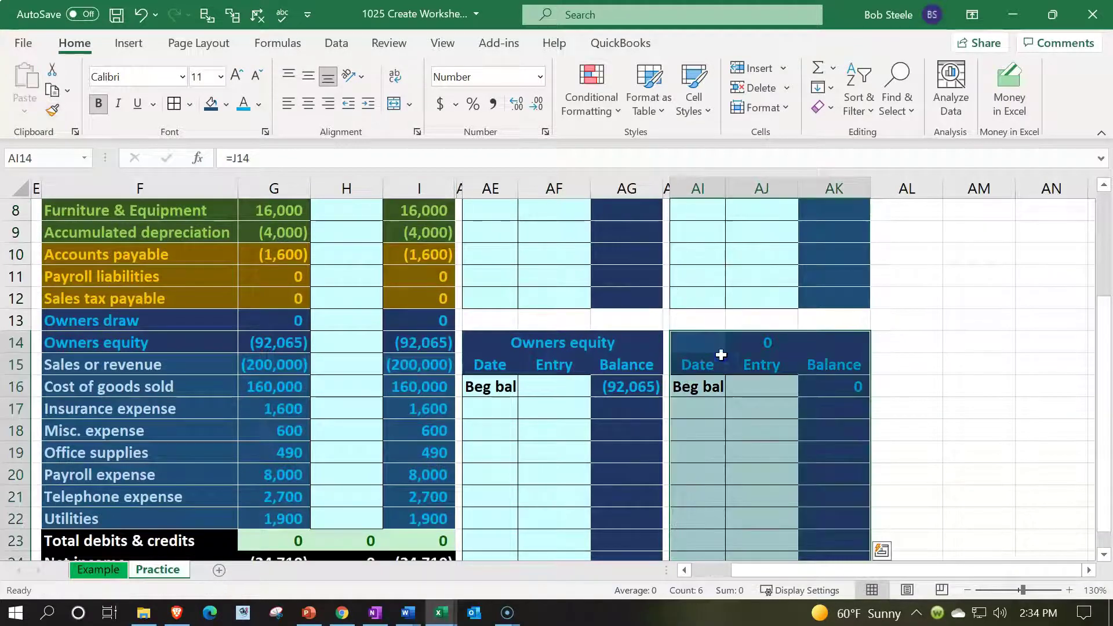
pyautogui.click(785, 475)
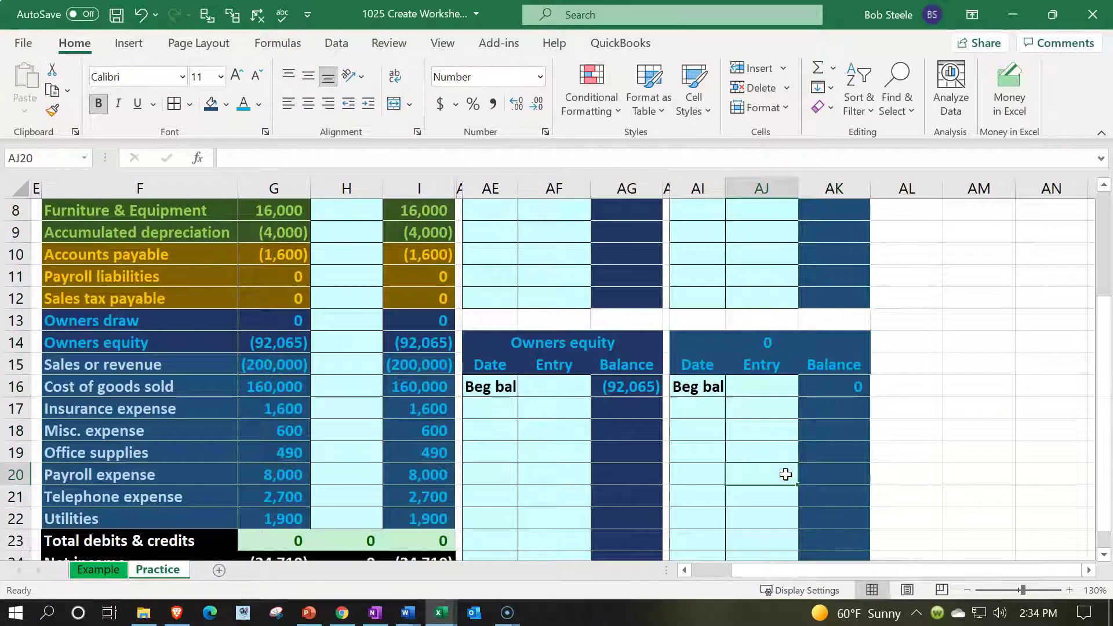
# - Link the new lower ledger's title in AI14 to the Cost of goods sold account name in F16
pyautogui.click(697, 345)
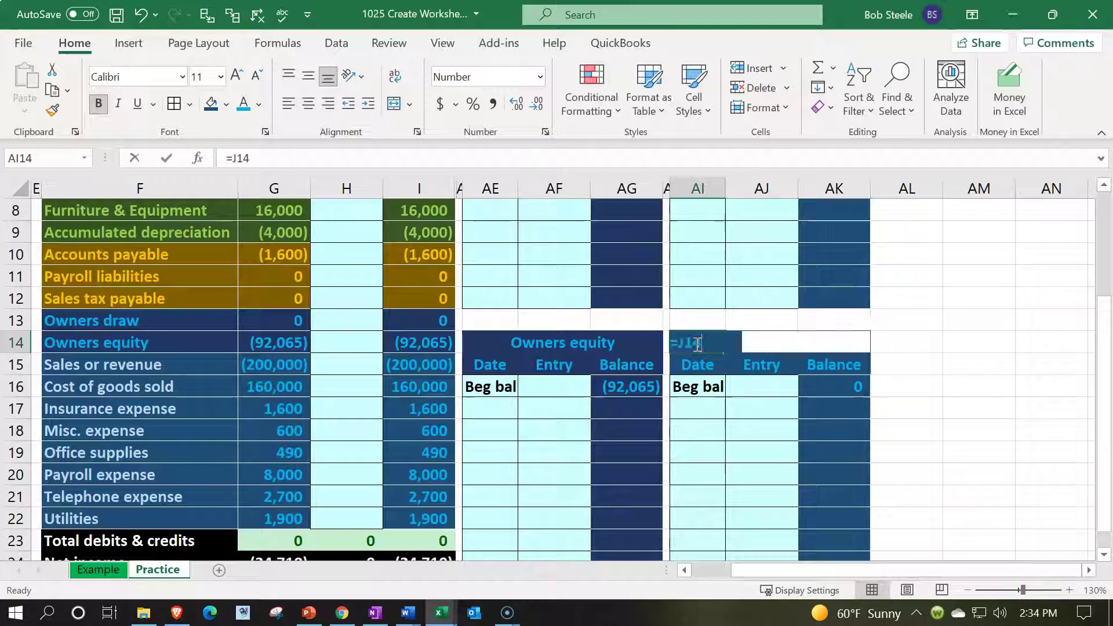
pyautogui.write('=')
pyautogui.press('Left')
pyautogui.press('Left')
pyautogui.press('Left')
pyautogui.press('Left')
pyautogui.press('Left')
pyautogui.press('Left')
pyautogui.press('Left')
pyautogui.press('Left')
pyautogui.press('Left')
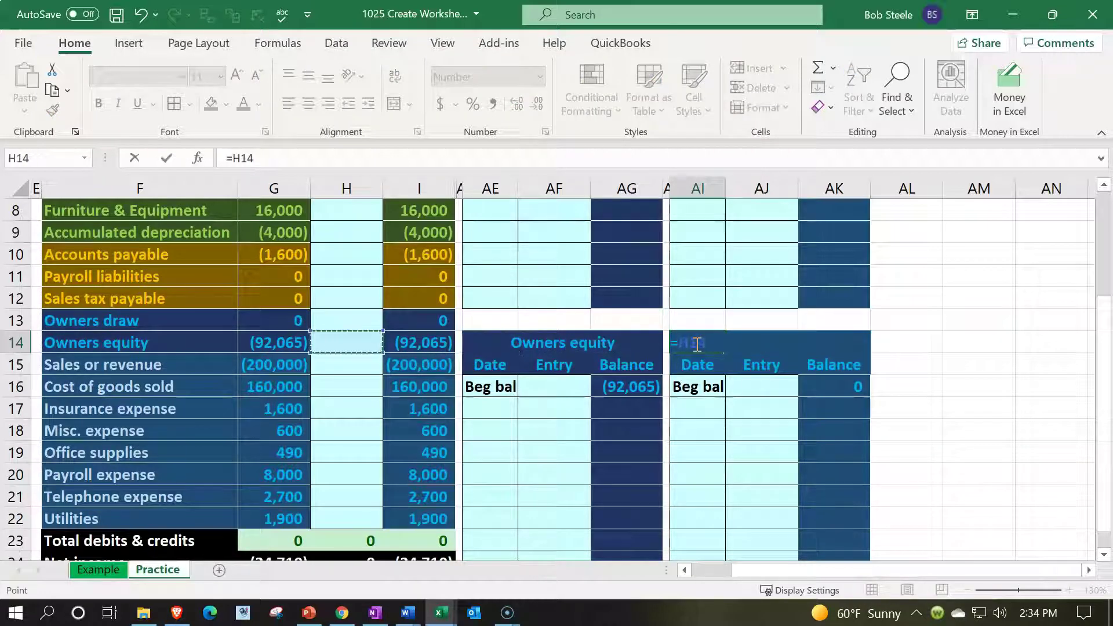
pyautogui.press('Down')
pyautogui.press('Down')
pyautogui.press('Right')
pyautogui.press('Return')
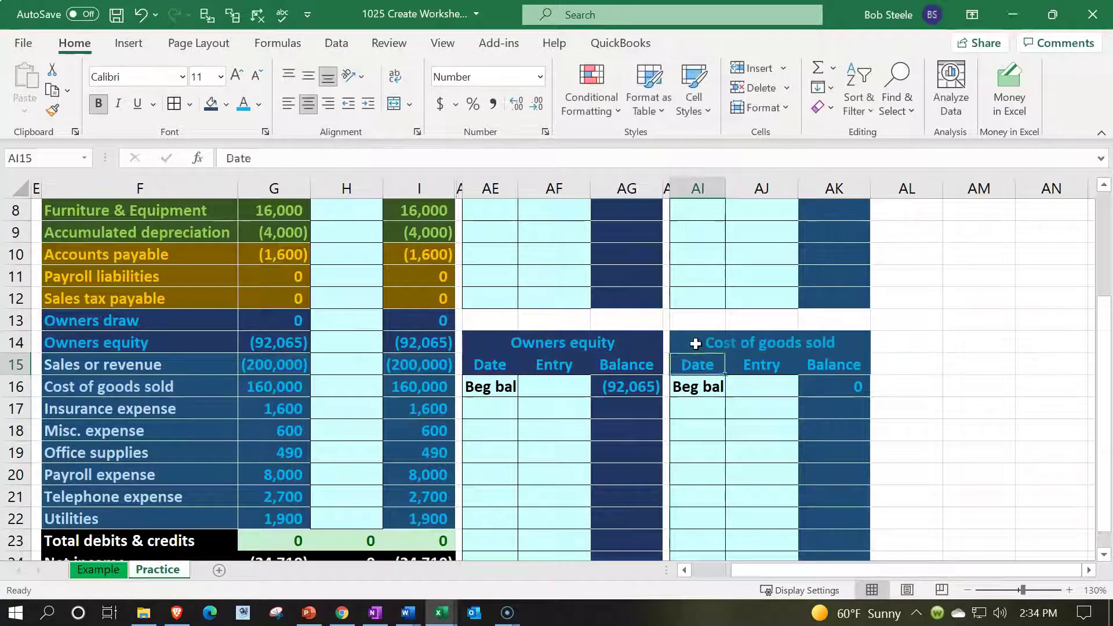
# - Link the Cost of goods sold ledger's beginning balance in AK16 to the beginning trial balance amount in G16
pyautogui.press('Right')
pyautogui.press('Right')
pyautogui.press('Down')
pyautogui.write('=')
pyautogui.press('Left')
pyautogui.press('Left')
pyautogui.press('Left')
pyautogui.press('Left')
pyautogui.press('Left')
pyautogui.press('Left')
pyautogui.press('Left')
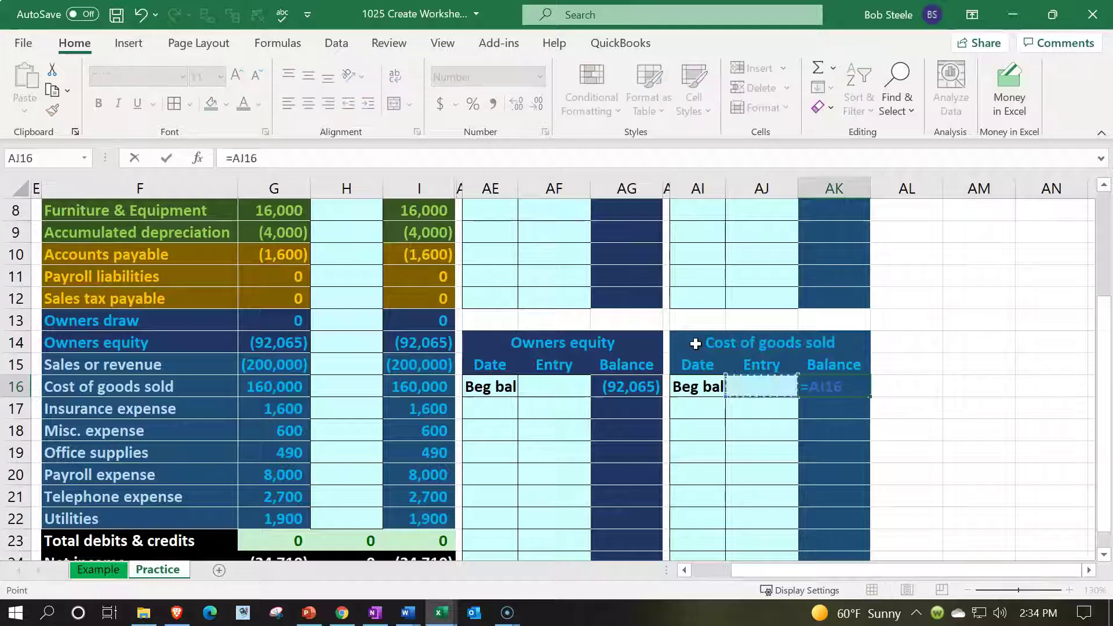
pyautogui.press('Left')
pyautogui.press('Left')
pyautogui.press('Left')
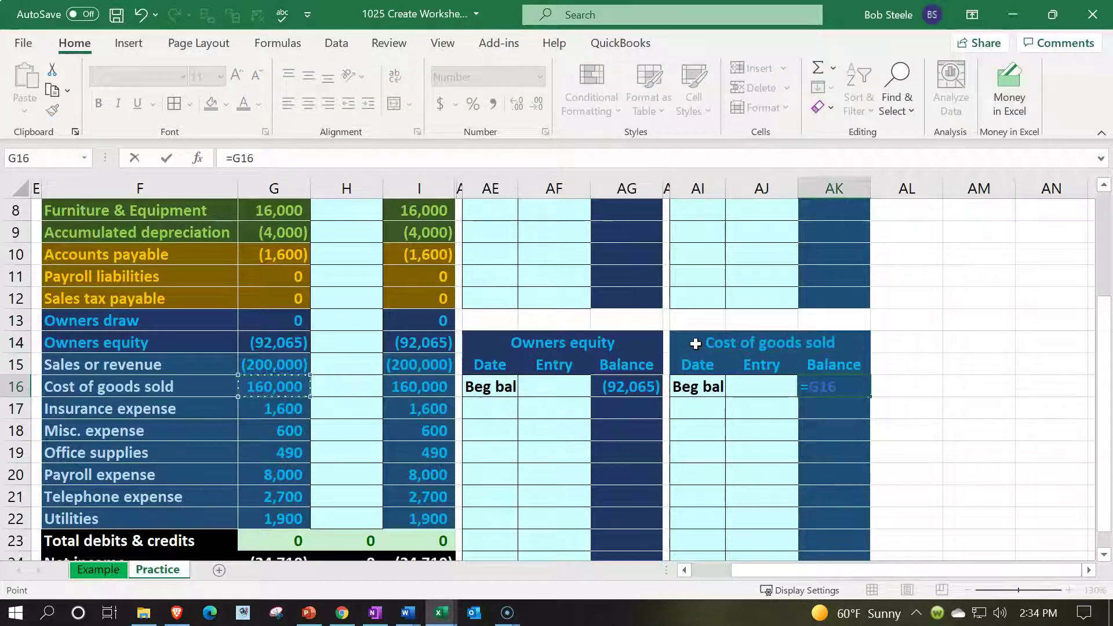
pyautogui.press('Return')
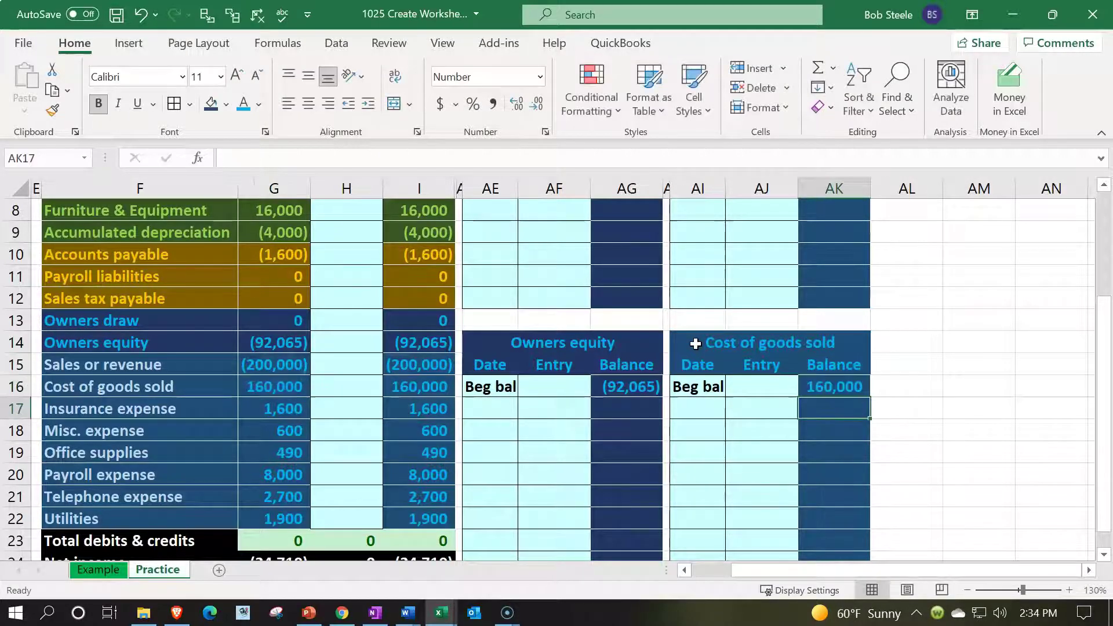
pyautogui.scroll(3, 695, 343)
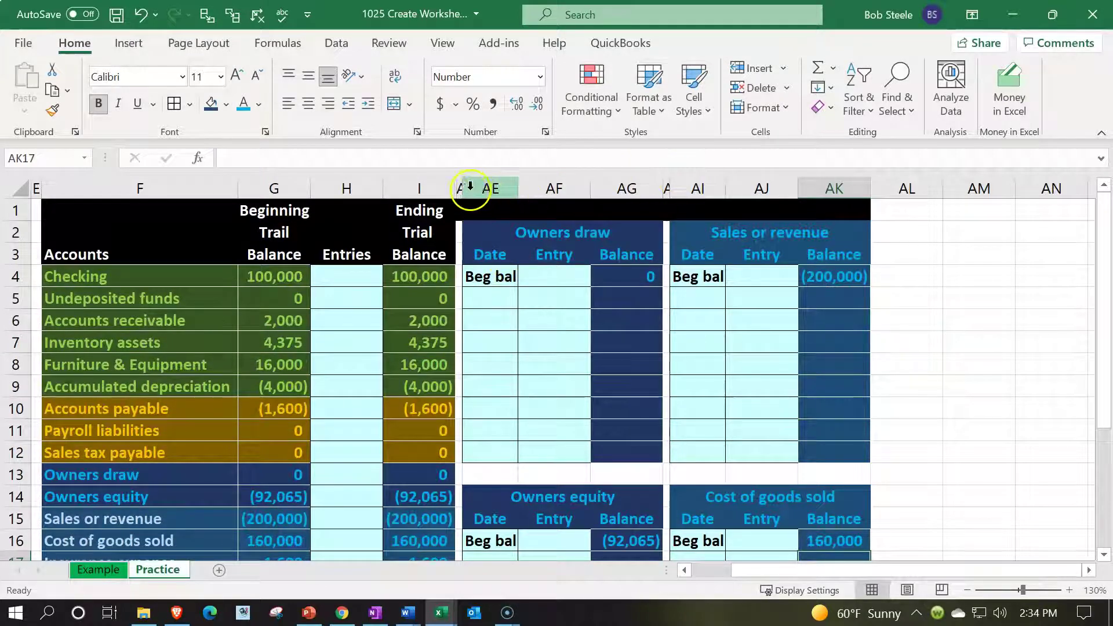
# - Hide columns AD through AG, which hold the Owners draw and Owners equity ledgers
pyautogui.moveTo(460, 192); pyautogui.dragTo(626, 188)
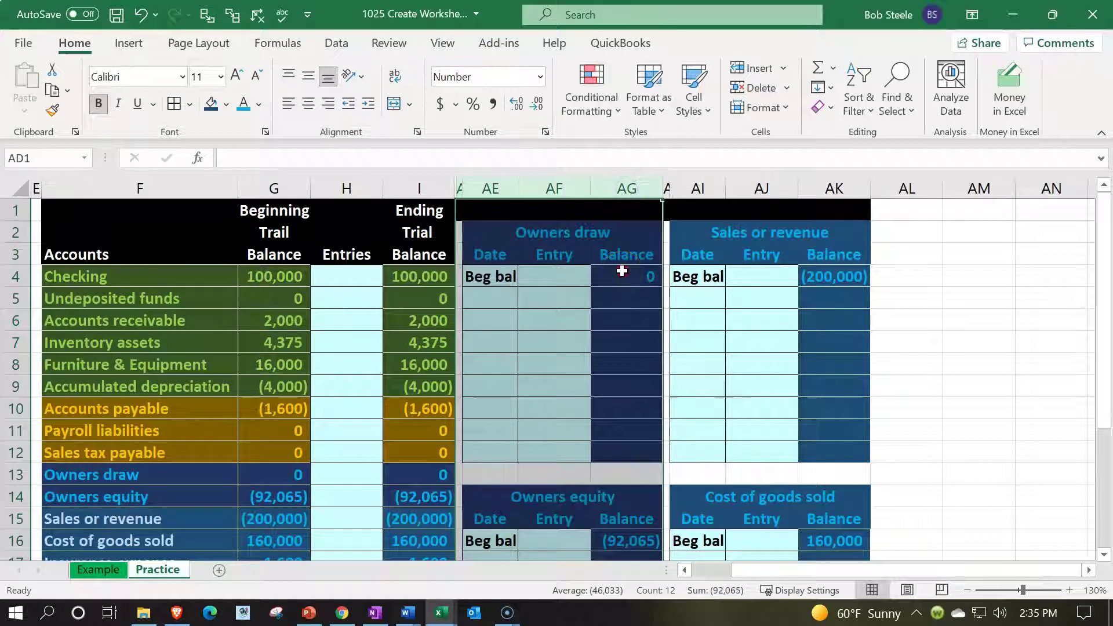
pyautogui.rightClick(622, 270)
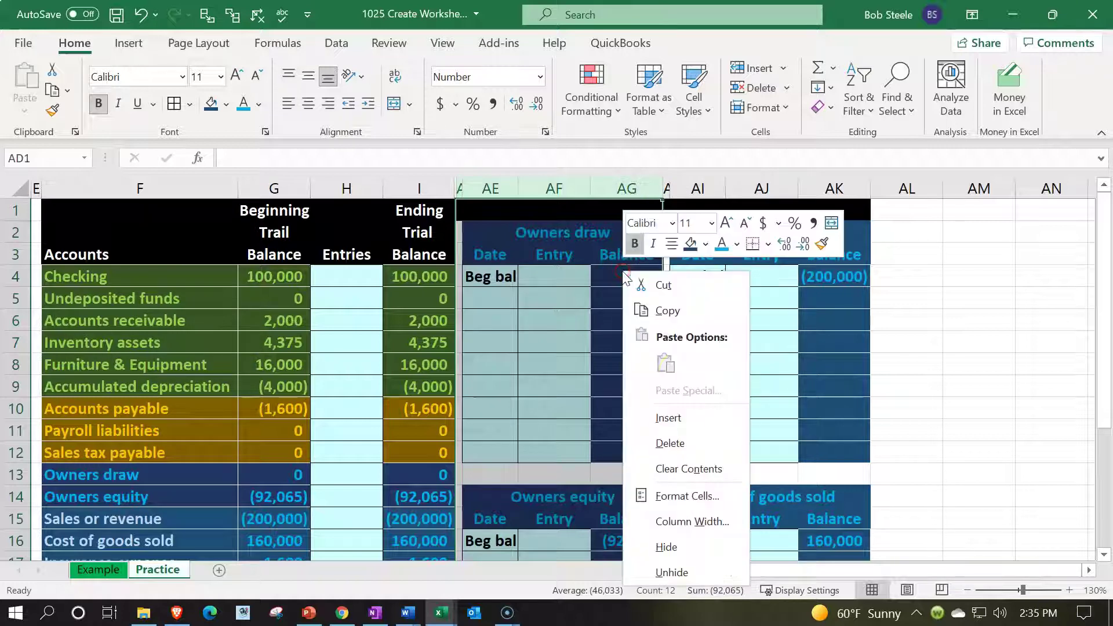
pyautogui.click(696, 554)
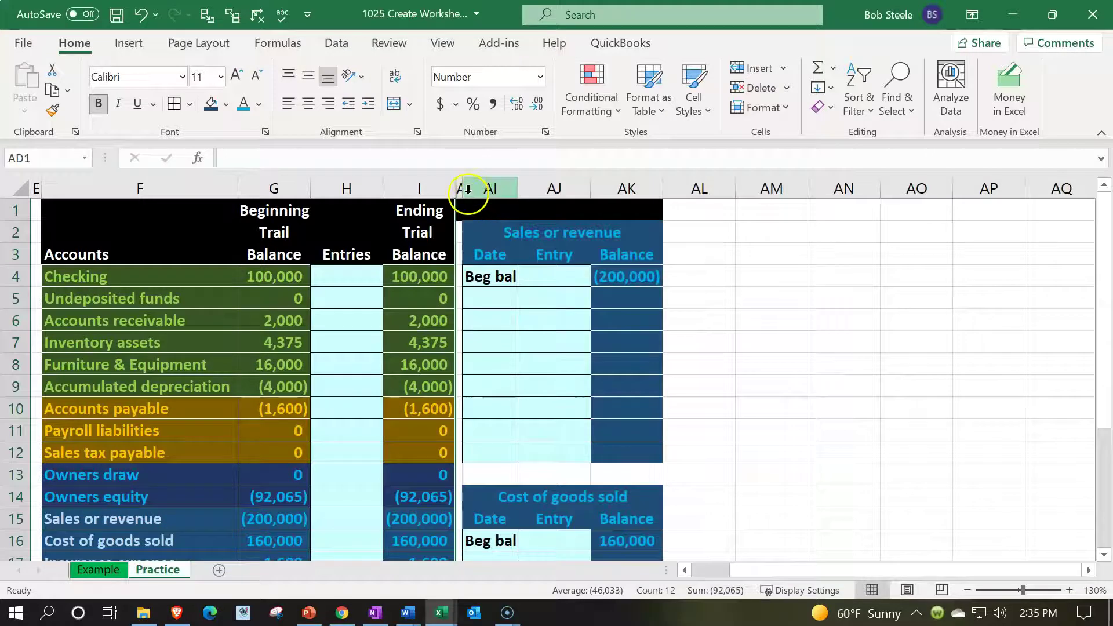
# - Copy the Sales or revenue and Cost of goods sold ledger columns AH:AK into the empty columns starting at AL1
pyautogui.moveTo(460, 184); pyautogui.dragTo(597, 193)
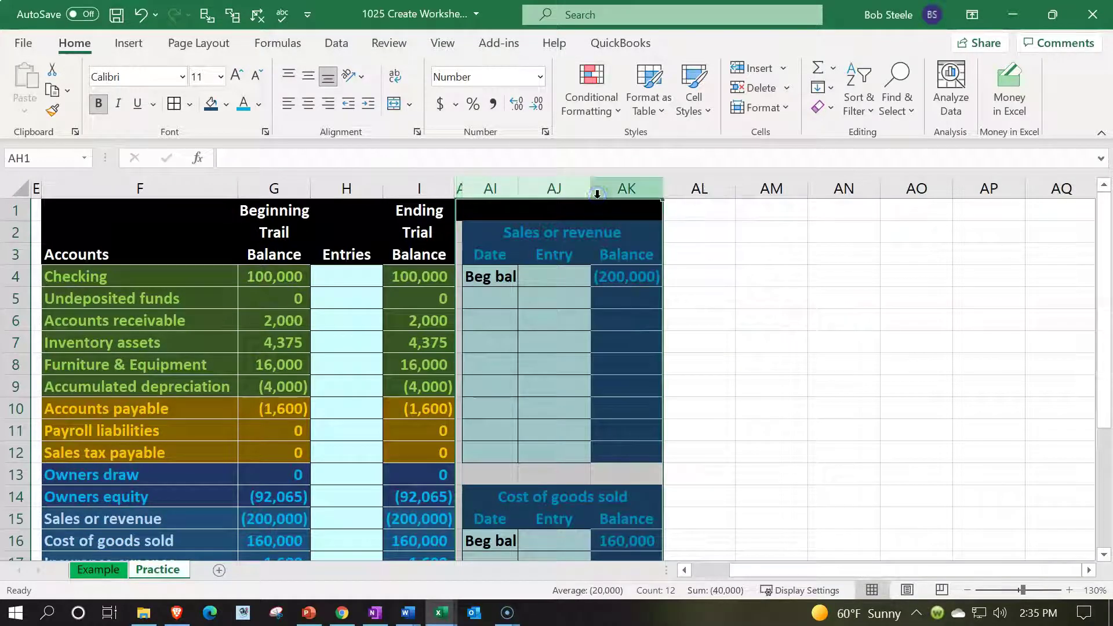
pyautogui.hotkey('ctrl', 'c')
pyautogui.click(708, 207)
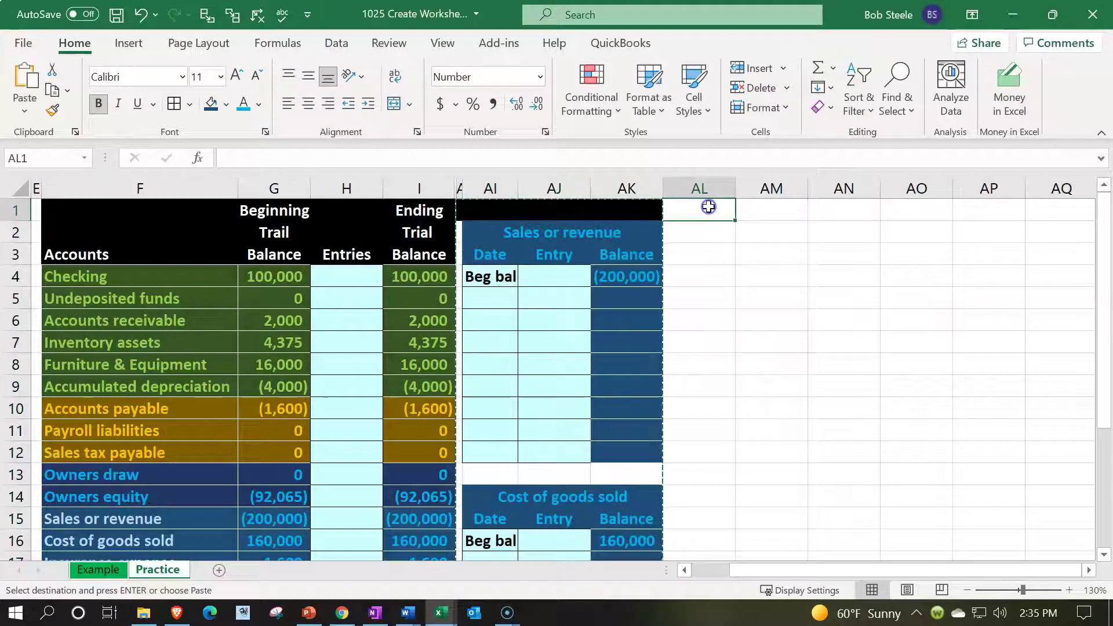
pyautogui.hotkey('ctrl', 'v')
# - Link the new upper ledger's title in AM2 to the Insurance expense account name in F17
pyautogui.click(691, 235)
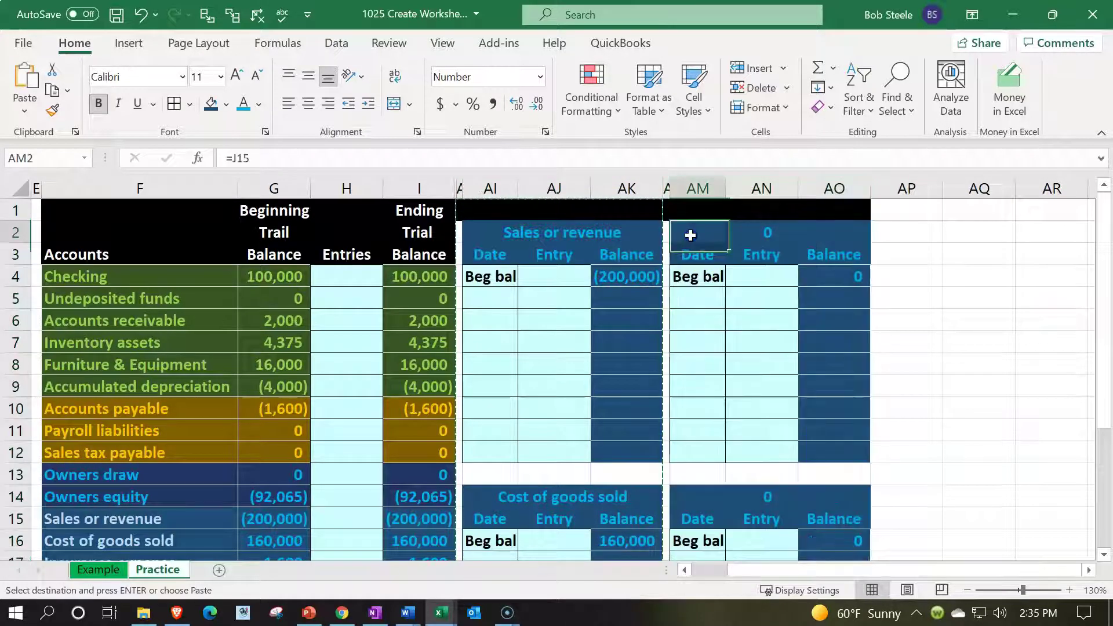
pyautogui.write('=')
pyautogui.press('Down')
pyautogui.press('Down')
pyautogui.press('Down')
pyautogui.press('Down')
pyautogui.press('Down')
pyautogui.press('Down')
pyautogui.press('Down')
pyautogui.press('Down')
pyautogui.press('Down')
pyautogui.press('Down')
pyautogui.press('Down')
pyautogui.press('Down')
pyautogui.press('Down')
pyautogui.press('Down')
pyautogui.press('Down')
pyautogui.press('Left')
pyautogui.press('Left')
pyautogui.press('Left')
pyautogui.press('Left')
pyautogui.press('Left')
pyautogui.press('Left')
pyautogui.press('Left')
pyautogui.press('Left')
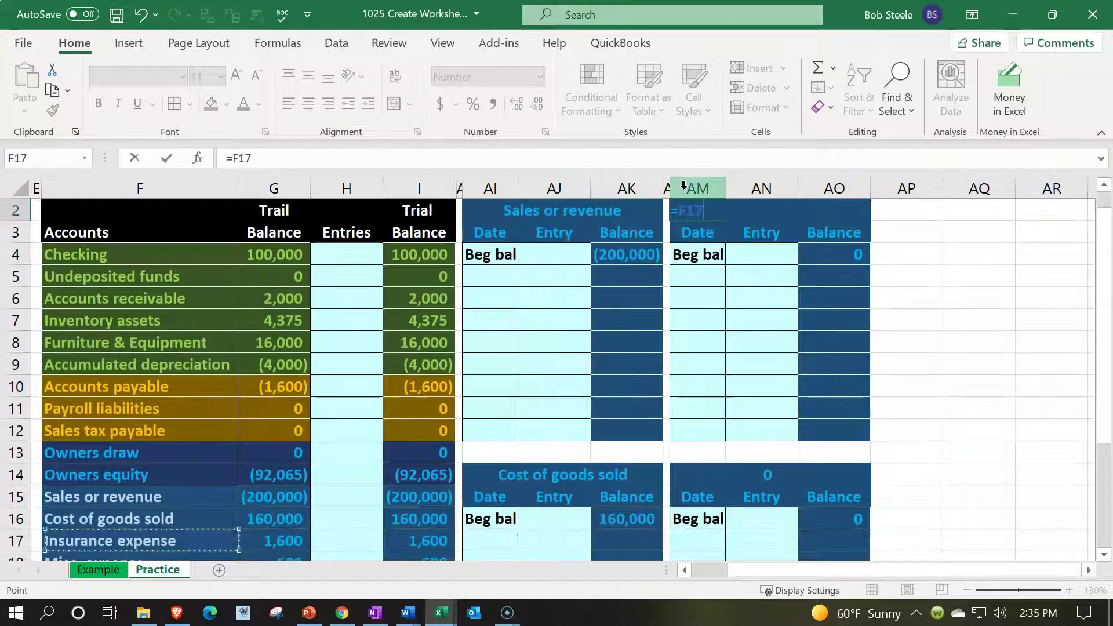
pyautogui.press('Return')
# - Link the Insurance expense ledger's beginning balance in AO4 to the beginning trial balance amount in G17
pyautogui.press('Down')
pyautogui.press('Right')
pyautogui.press('Right')
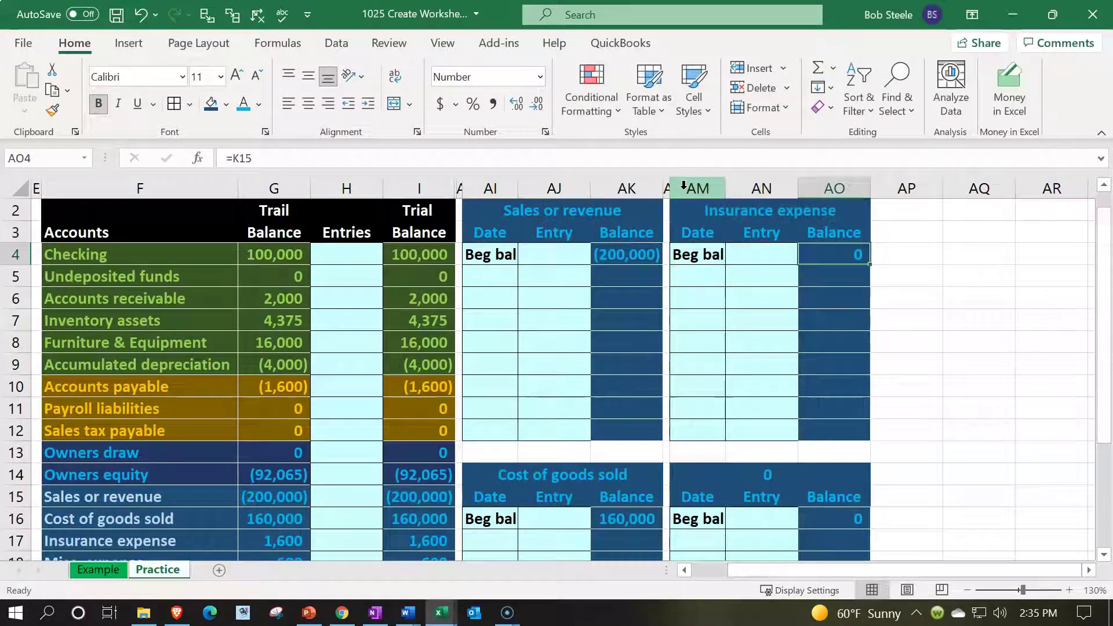
pyautogui.write('=')
pyautogui.press('Left')
pyautogui.press('Left')
pyautogui.press('Left')
pyautogui.press('Left')
pyautogui.press('Left')
pyautogui.press('Down')
pyautogui.press('Down')
pyautogui.press('Down')
pyautogui.press('Down')
pyautogui.press('Down')
pyautogui.press('Down')
pyautogui.press('Down')
pyautogui.press('Down')
pyautogui.press('Down')
pyautogui.press('Down')
pyautogui.press('Down')
pyautogui.press('Left')
pyautogui.press('Left')
pyautogui.press('Left')
pyautogui.press('Left')
pyautogui.press('Down')
pyautogui.press('Down')
pyautogui.press('Left')
pyautogui.press('Return')
# - Link the new lower ledger's title in AM14 to the Misc. expense account name in F18
pyautogui.press('Down')
pyautogui.press('Down')
pyautogui.press('Down')
pyautogui.press('Down')
pyautogui.press('Down')
pyautogui.press('Down')
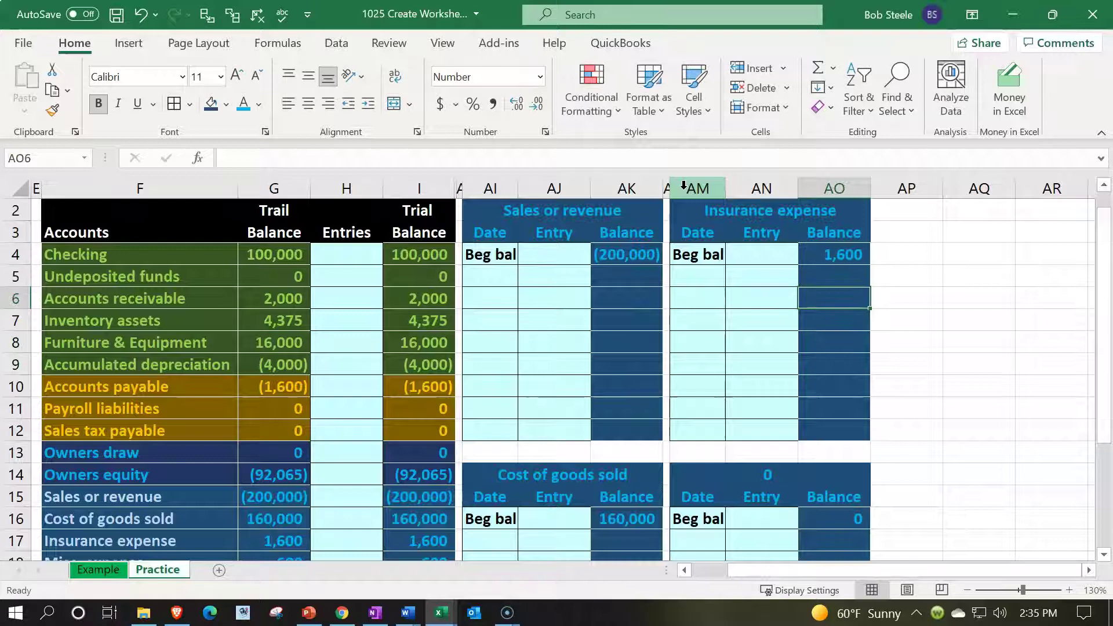
pyautogui.press('Down')
pyautogui.press('Down')
pyautogui.press('Down')
pyautogui.press('Down')
pyautogui.press('Down')
pyautogui.press('Down')
pyautogui.press('Down')
pyautogui.press('Down')
pyautogui.press('Down')
pyautogui.press('Down')
pyautogui.press('Down')
pyautogui.press('Down')
pyautogui.press('Down')
pyautogui.press('Up')
pyautogui.press('Up')
pyautogui.press('Up')
pyautogui.press('Up')
pyautogui.press('Up')
pyautogui.press('Up')
pyautogui.press('Up')
pyautogui.press('Up')
pyautogui.press('Up')
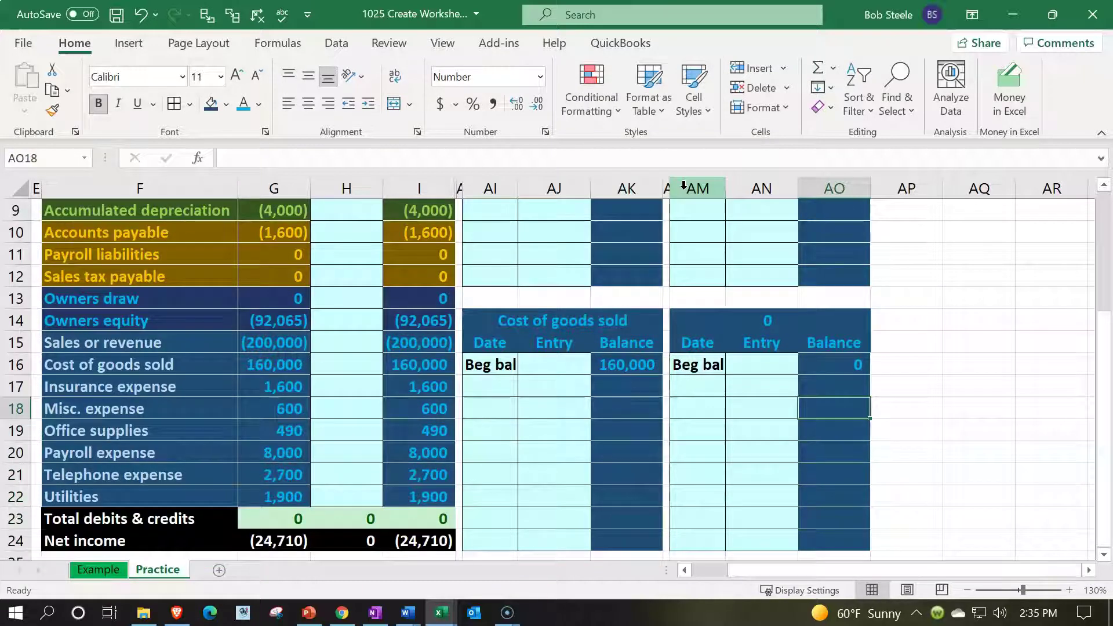
pyautogui.press('Left')
pyautogui.press('Left')
pyautogui.write('=')
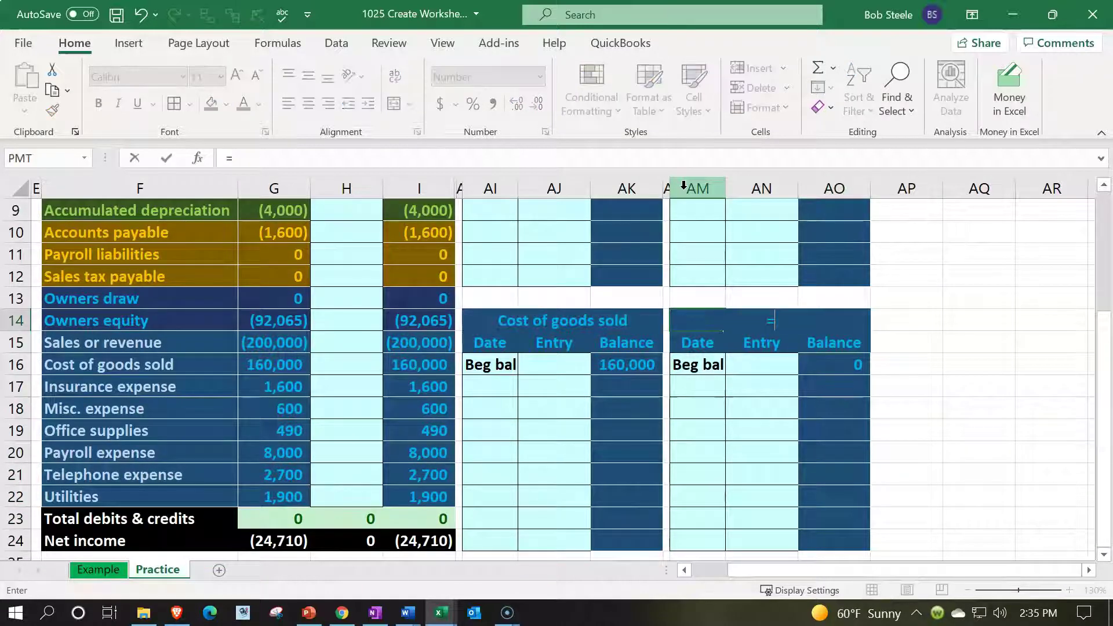
pyautogui.press('Left')
pyautogui.press('Left')
pyautogui.press('Left')
pyautogui.press('Left')
pyautogui.press('Left')
pyautogui.press('Down')
pyautogui.press('Down')
pyautogui.press('Down')
pyautogui.press('Down')
pyautogui.press('Return')
# - Link the Misc. expense ledger's beginning balance in AO16 to the beginning trial balance amount in G18
pyautogui.press('Down')
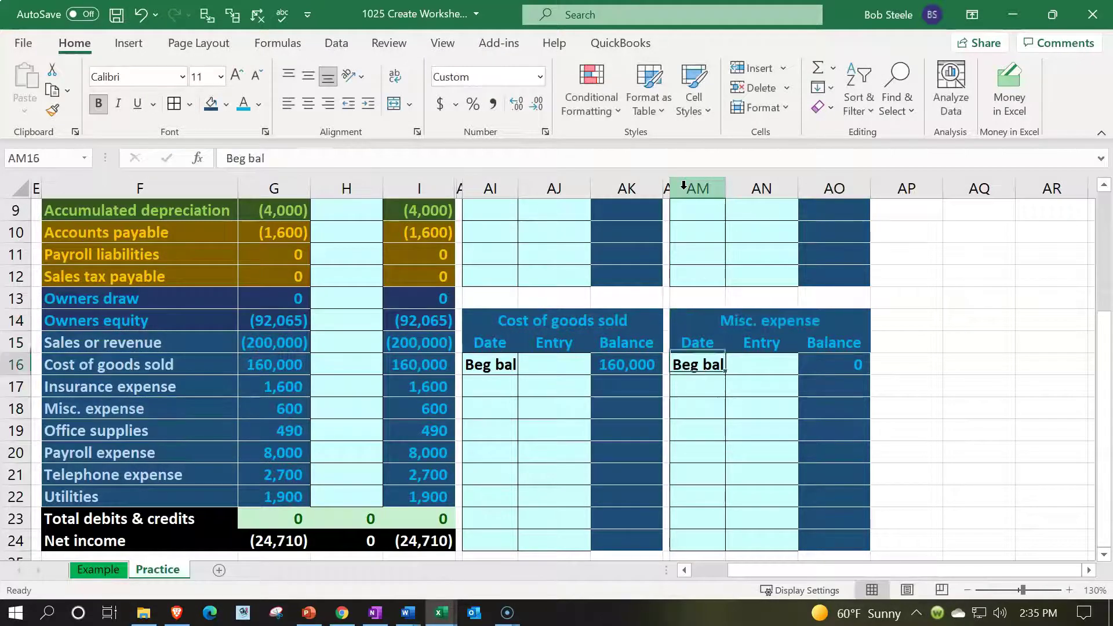
pyautogui.press('Right')
pyautogui.press('Right')
pyautogui.write('=')
pyautogui.press('Left')
pyautogui.press('Left')
pyautogui.press('Left')
pyautogui.press('Left')
pyautogui.press('Left')
pyautogui.press('Left')
pyautogui.press('Left')
pyautogui.press('Left')
pyautogui.press('Down')
pyautogui.press('Down')
pyautogui.press('Return')
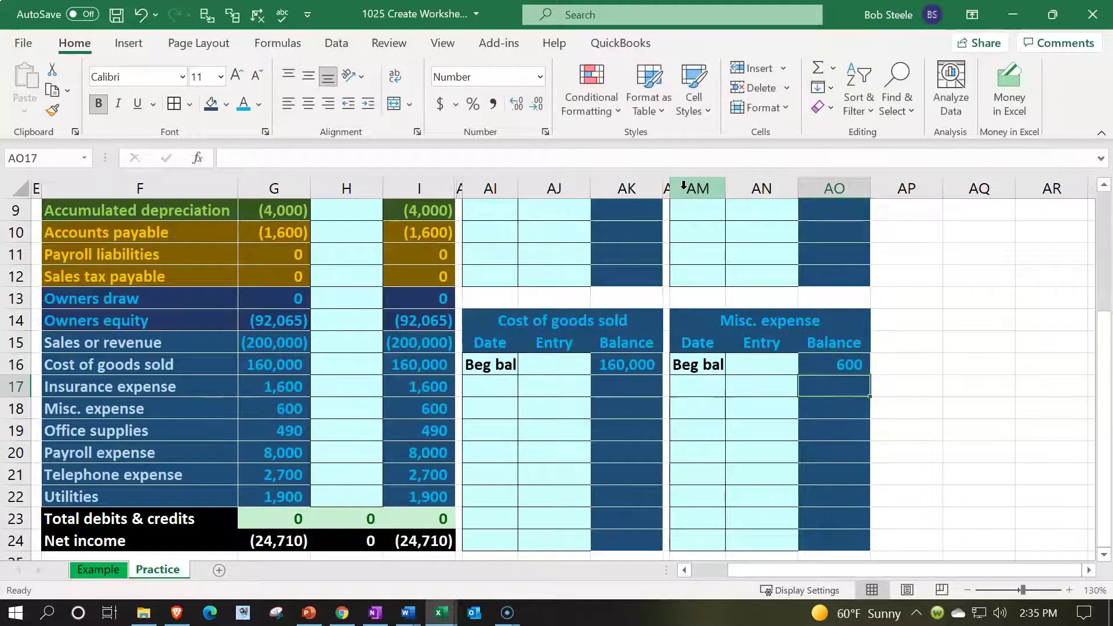
# - Hide columns AH through AK, which hold the Sales or revenue and Cost of goods sold ledgers
pyautogui.scroll(2, 631, 305)
pyautogui.moveTo(460, 183); pyautogui.dragTo(602, 189)
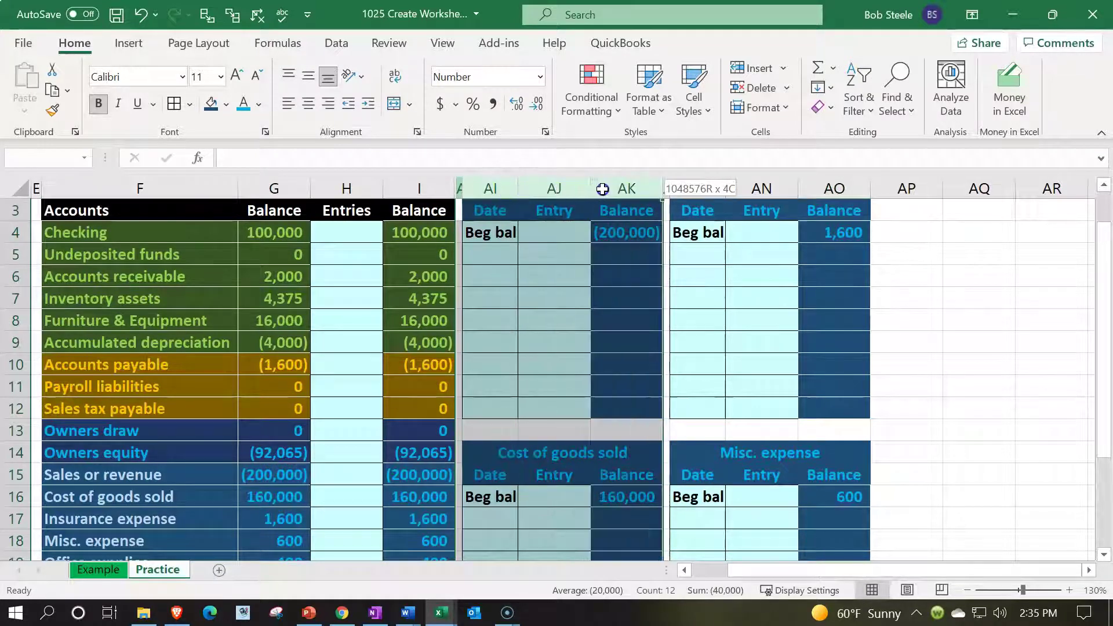
pyautogui.rightClick(599, 281)
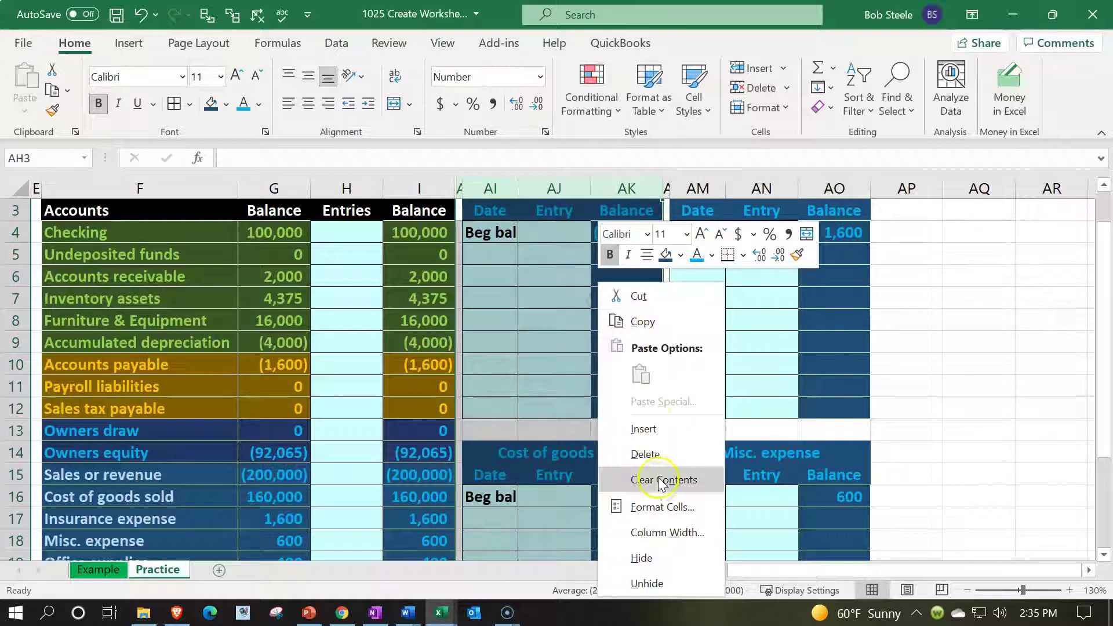
pyautogui.click(642, 558)
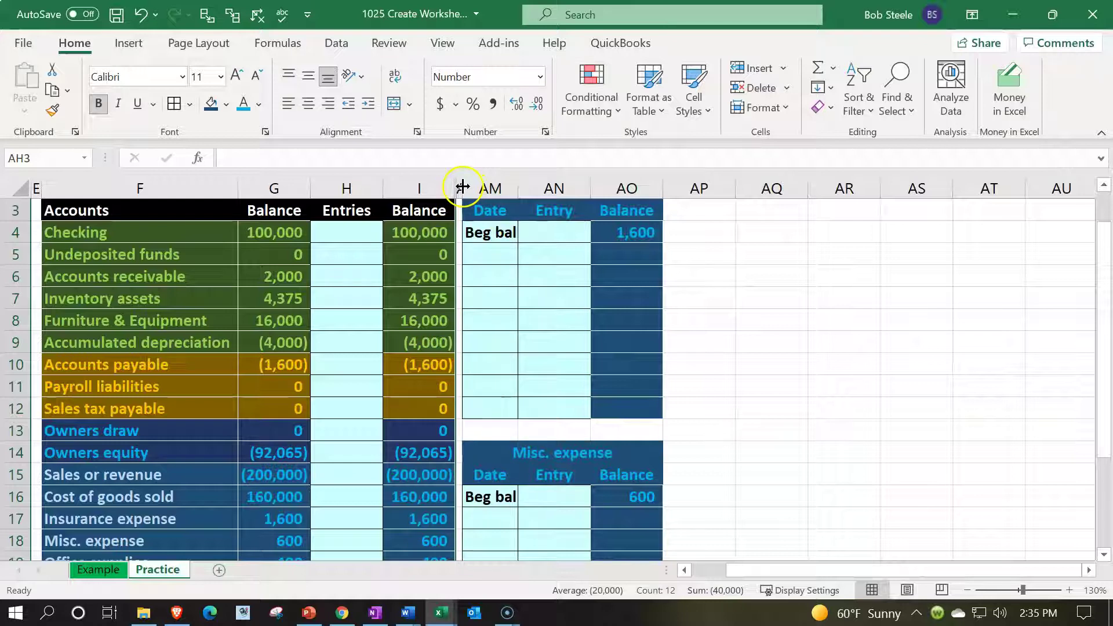
# - Copy the Insurance expense and Misc. expense ledger columns AL:AO into the empty columns starting at AP1
pyautogui.moveTo(460, 180); pyautogui.dragTo(602, 192)
pyautogui.hotkey('ctrl', 'c')
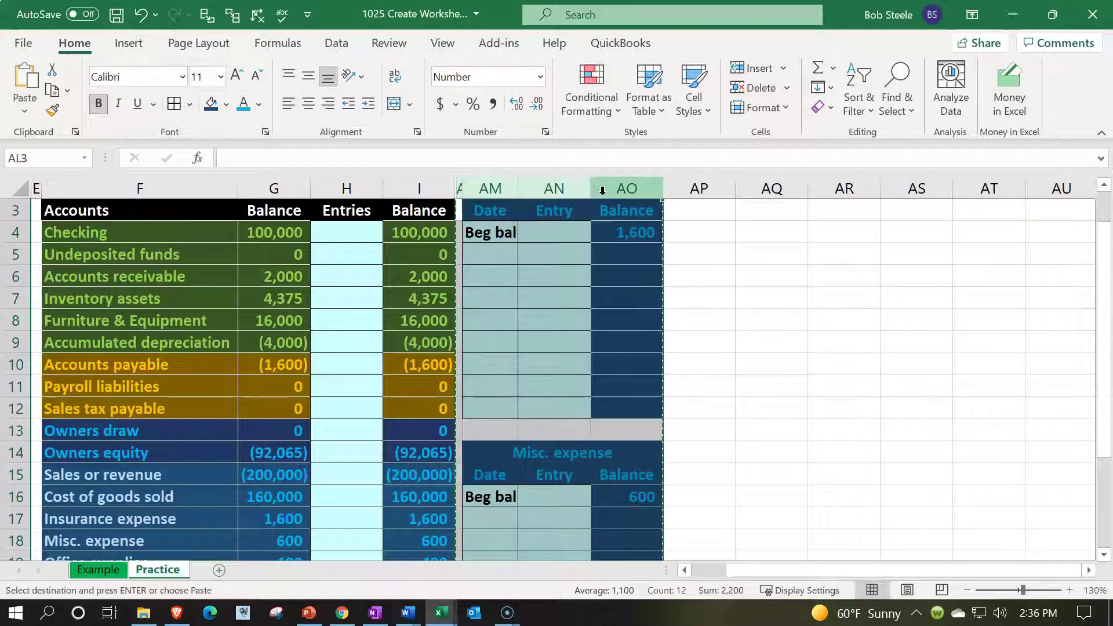
pyautogui.scroll(1, 710, 213)
pyautogui.click(710, 213)
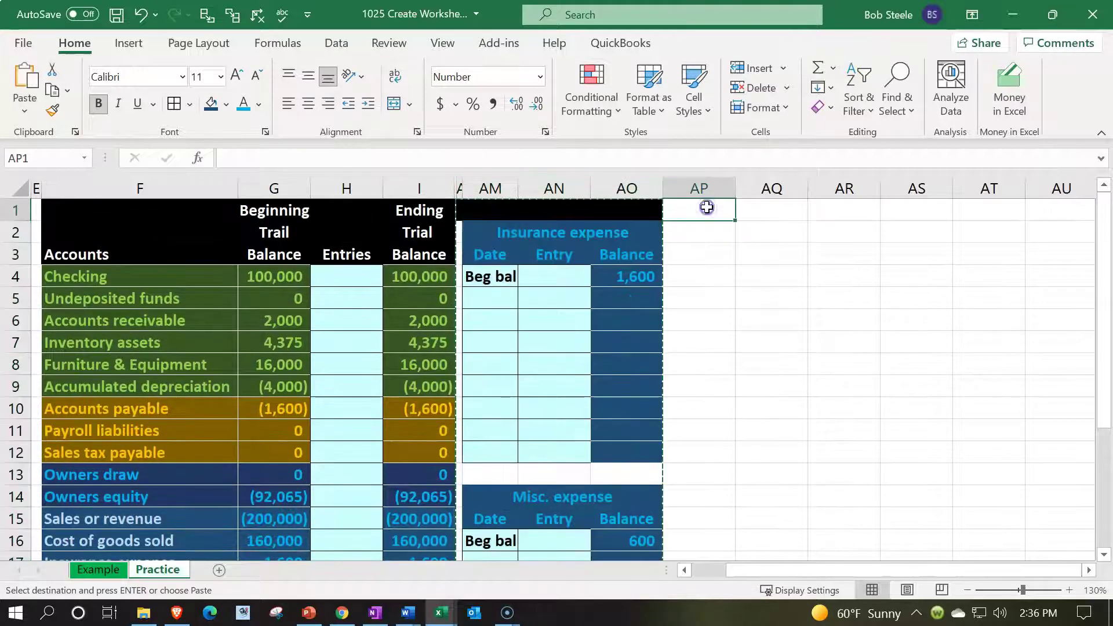
pyautogui.hotkey('ctrl', 'v')
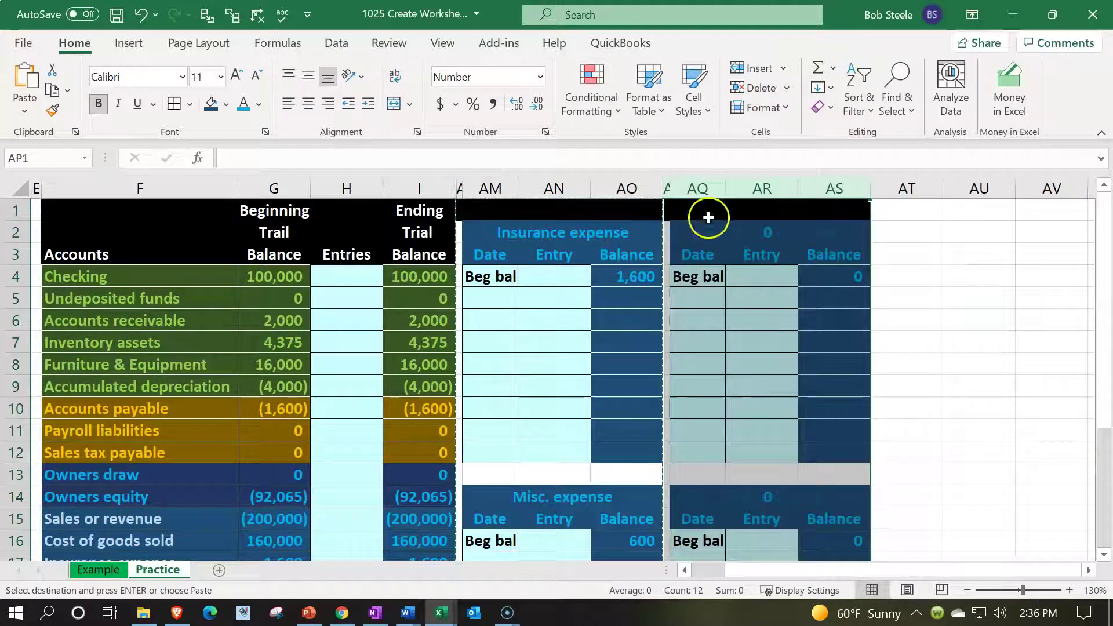
# - Link the new upper ledger's title in AQ2 to the Office supplies account name in the trial balance
pyautogui.click(701, 235)
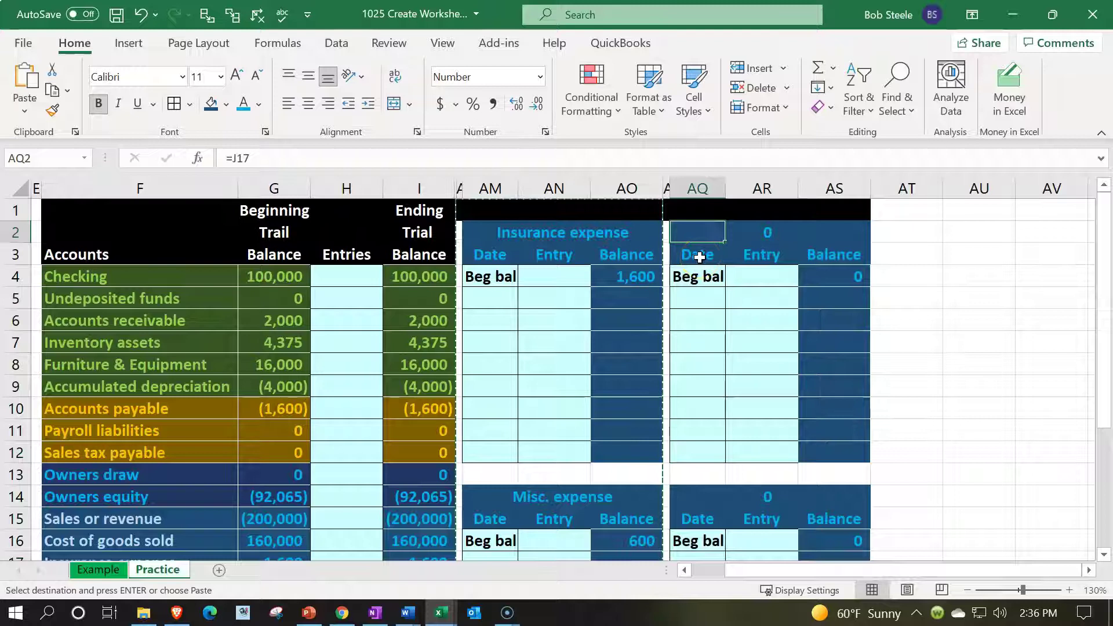
pyautogui.write('=')
pyautogui.press('Down')
pyautogui.press('Down')
pyautogui.press('Down')
pyautogui.press('Down')
pyautogui.press('Down')
pyautogui.press('Down')
pyautogui.press('Down')
pyautogui.press('Down')
pyautogui.press('Down')
pyautogui.press('Down')
pyautogui.press('Down')
pyautogui.press('Down')
pyautogui.press('Down')
pyautogui.press('Down')
pyautogui.press('Down')
pyautogui.press('Down')
pyautogui.press('Down')
pyautogui.press('Down')
pyautogui.press('Left')
pyautogui.press('Left')
pyautogui.press('Left')
pyautogui.press('Left')
pyautogui.press('Left')
pyautogui.press('Left')
pyautogui.press('Left')
pyautogui.press('Left')
pyautogui.press('Left')
pyautogui.press('Left')
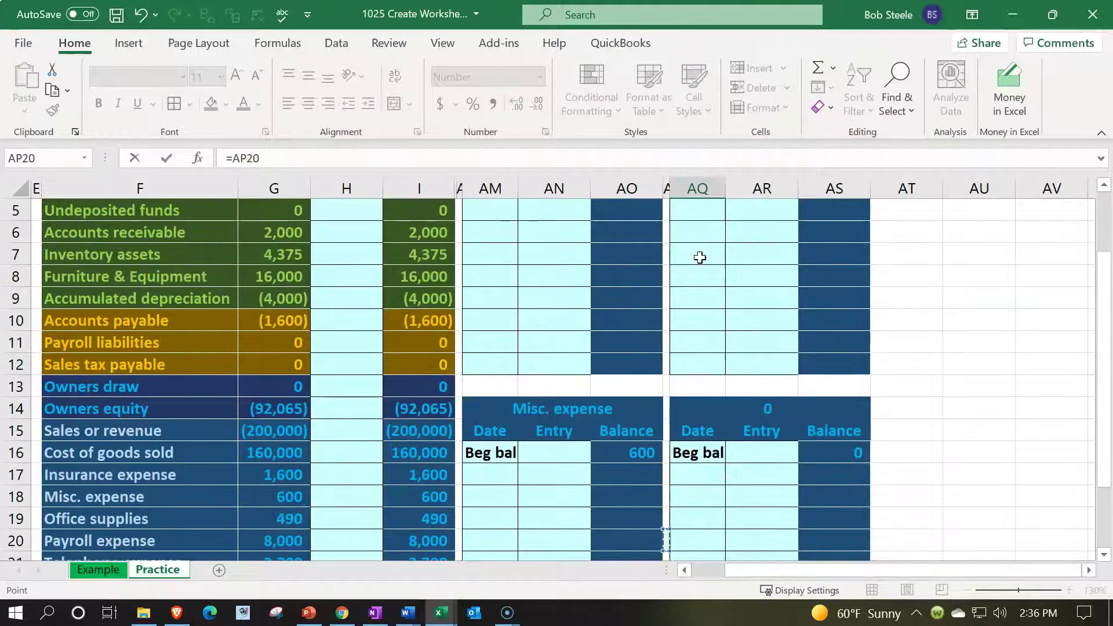
pyautogui.press('Right')
pyautogui.press('Return')
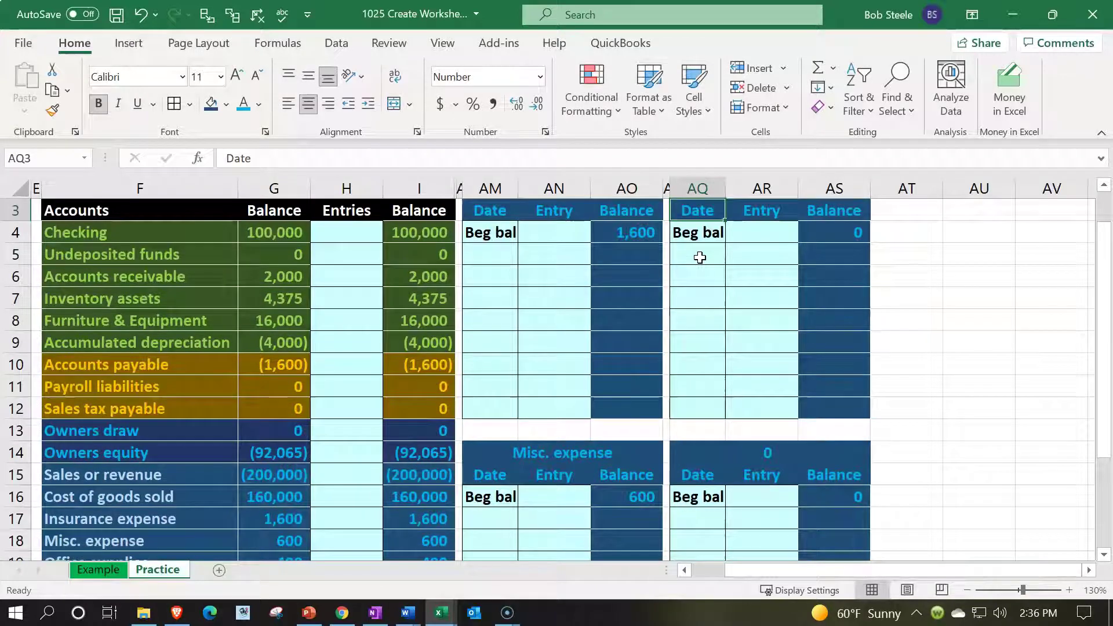
# - Link the Office supplies ledger's beginning balance in AS4 to the beginning trial balance amount in G19
pyautogui.press('Right')
pyautogui.press('Right')
pyautogui.press('Down')
pyautogui.write('=')
pyautogui.press('Down')
pyautogui.press('Down')
pyautogui.press('Down')
pyautogui.press('Down')
pyautogui.press('Down')
pyautogui.press('Down')
pyautogui.press('Down')
pyautogui.press('Down')
pyautogui.press('Down')
pyautogui.press('Down')
pyautogui.press('Down')
pyautogui.press('Down')
pyautogui.press('Down')
pyautogui.press('Down')
pyautogui.press('Left')
pyautogui.press('Left')
pyautogui.press('Left')
pyautogui.press('Left')
pyautogui.press('Left')
pyautogui.press('Left')
pyautogui.press('Left')
pyautogui.press('Left')
pyautogui.press('Left')
pyautogui.press('Left')
pyautogui.press('Left')
pyautogui.press('Right')
pyautogui.press('Return')
# - Link the new lower ledger's title in AQ14 to the Payroll expense account name in the trial balance
pyautogui.press('Down')
pyautogui.press('Down')
pyautogui.press('Down')
pyautogui.press('Down')
pyautogui.press('Down')
pyautogui.press('Down')
pyautogui.press('Down')
pyautogui.press('Down')
pyautogui.press('Left')
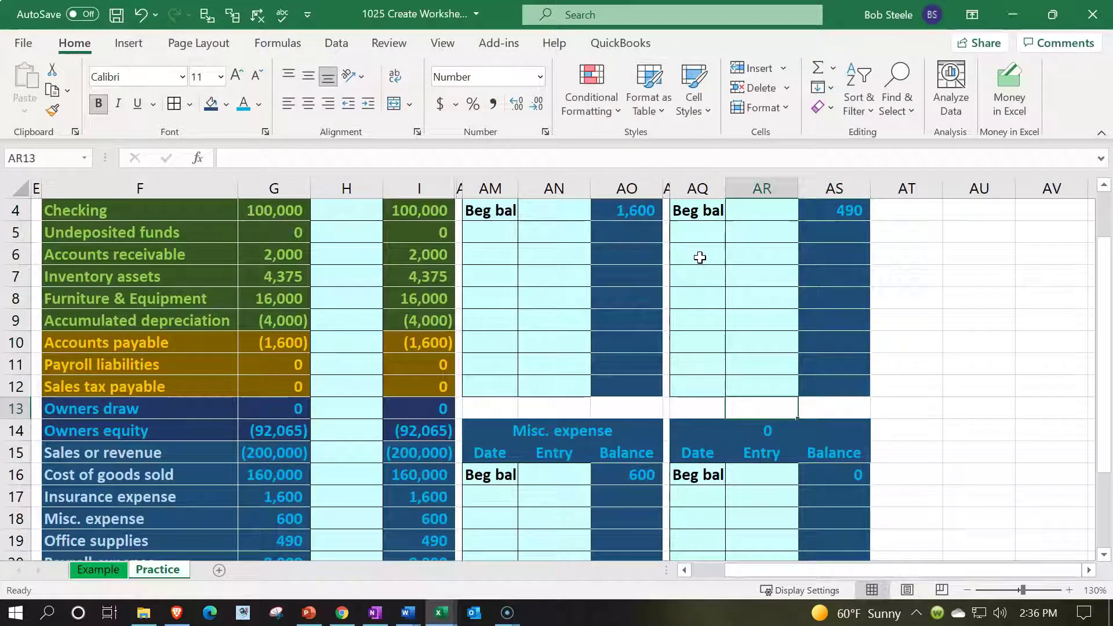
pyautogui.press('Left')
pyautogui.press('Down')
pyautogui.write('=')
pyautogui.press('Down')
pyautogui.press('Down')
pyautogui.press('Down')
pyautogui.press('Down')
pyautogui.press('Down')
pyautogui.press('Down')
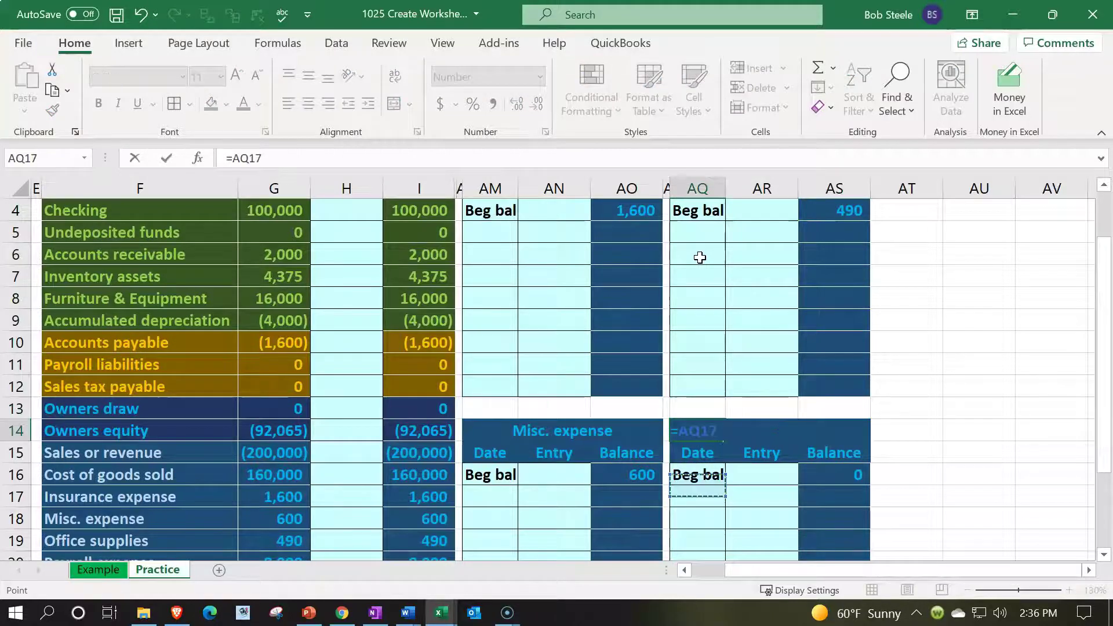
pyautogui.press('Left')
pyautogui.press('Left')
pyautogui.press('Left')
pyautogui.press('Left')
pyautogui.press('Left')
pyautogui.press('Left')
pyautogui.press('Left')
pyautogui.press('Left')
pyautogui.press('Left')
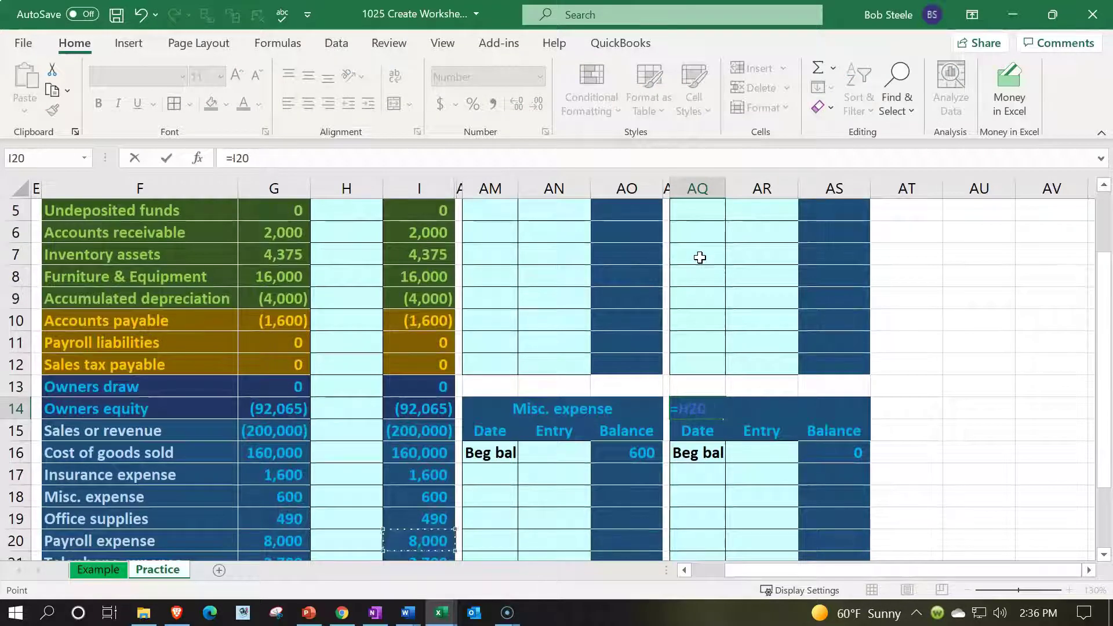
pyautogui.press('Return')
# - Link the Payroll expense ledger's beginning balance in AS16 to the beginning trial balance amount in G20
pyautogui.press('Right')
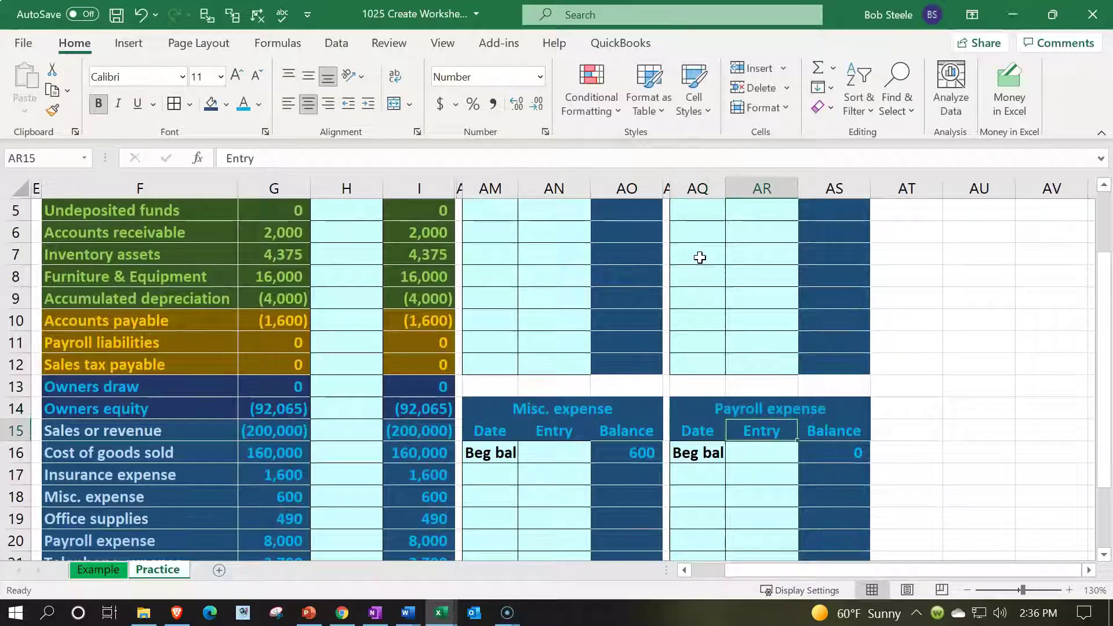
pyautogui.press('Right')
pyautogui.press('Down')
pyautogui.write('=')
pyautogui.press('Left')
pyautogui.press('Left')
pyautogui.press('Left')
pyautogui.press('Left')
pyautogui.press('Left')
pyautogui.press('Left')
pyautogui.press('Left')
pyautogui.press('Left')
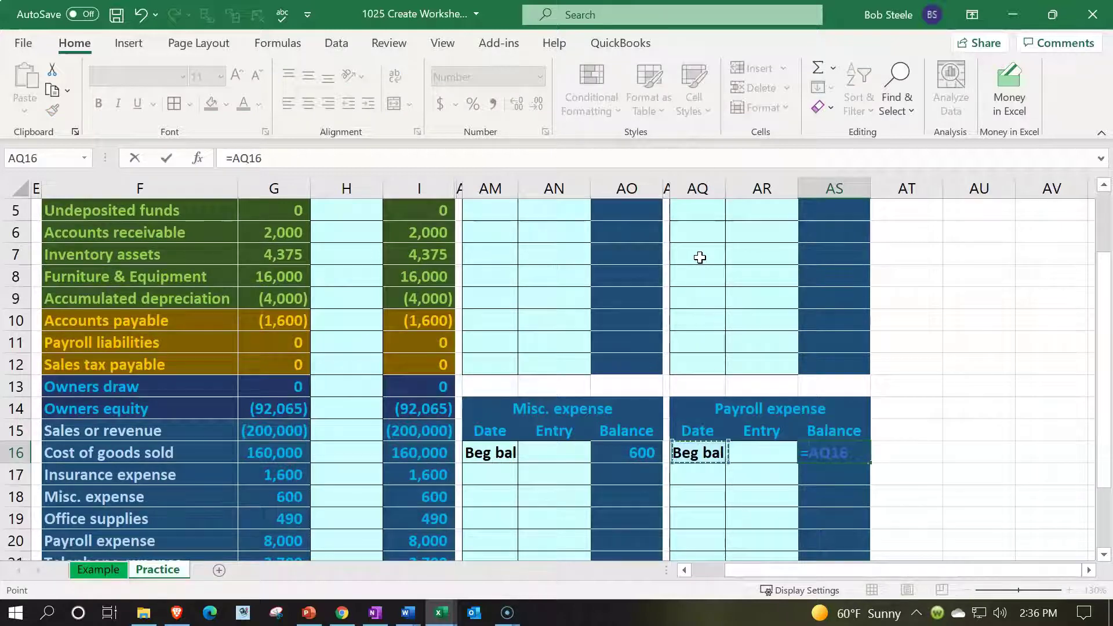
pyautogui.press('Left')
pyautogui.press('Down')
pyautogui.press('Down')
pyautogui.press('Down')
pyautogui.press('Down')
pyautogui.press('Left')
pyautogui.press('Return')
pyautogui.scroll(-1, 699, 257)
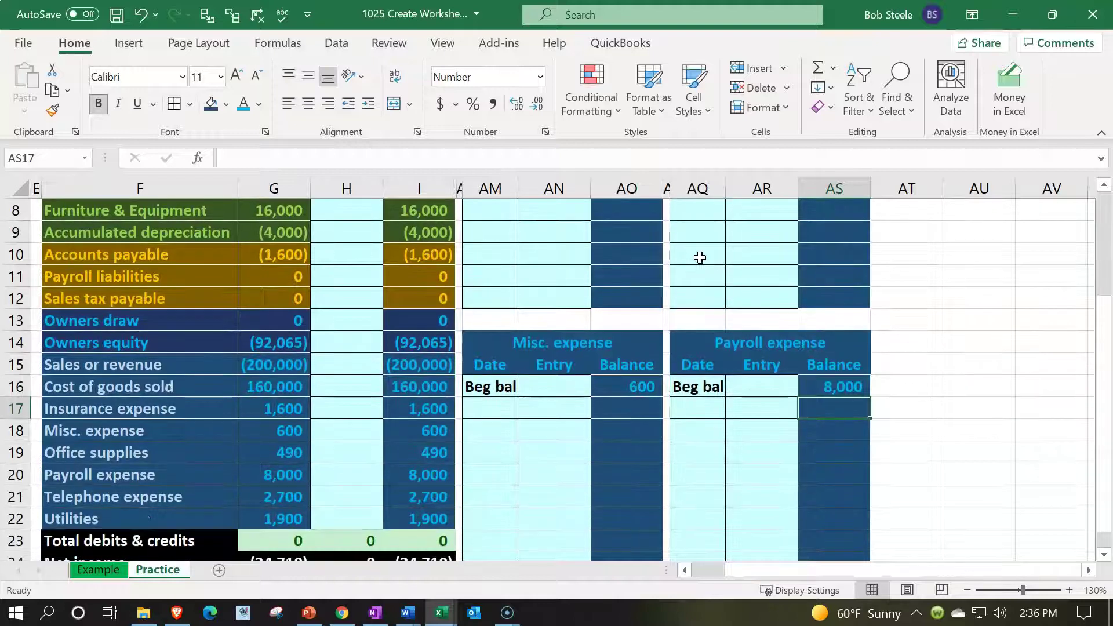
# - Hide columns AL through AO, which hold the Insurance expense and Misc. expense ledgers
pyautogui.scroll(1, 599, 315)
pyautogui.moveTo(460, 187); pyautogui.dragTo(603, 189)
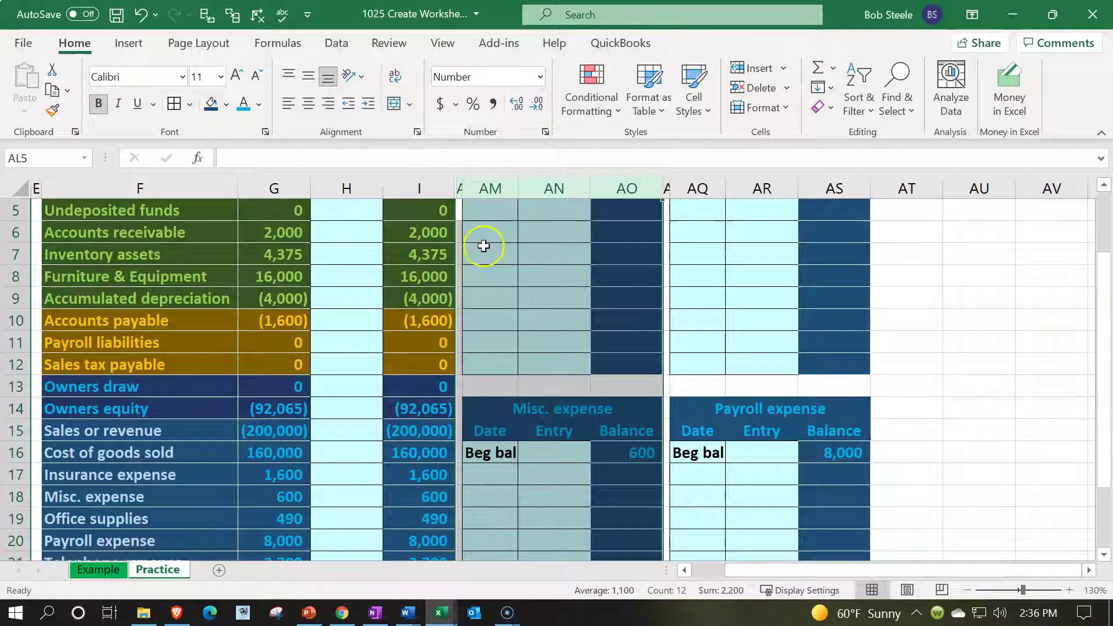
pyautogui.rightClick(567, 255)
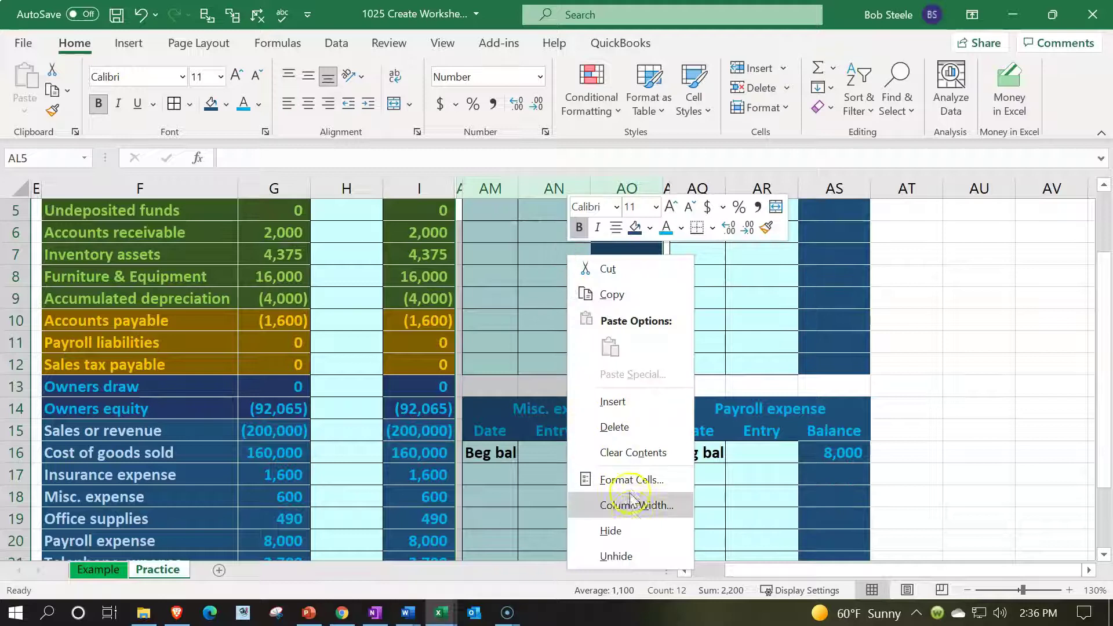
pyautogui.click(610, 532)
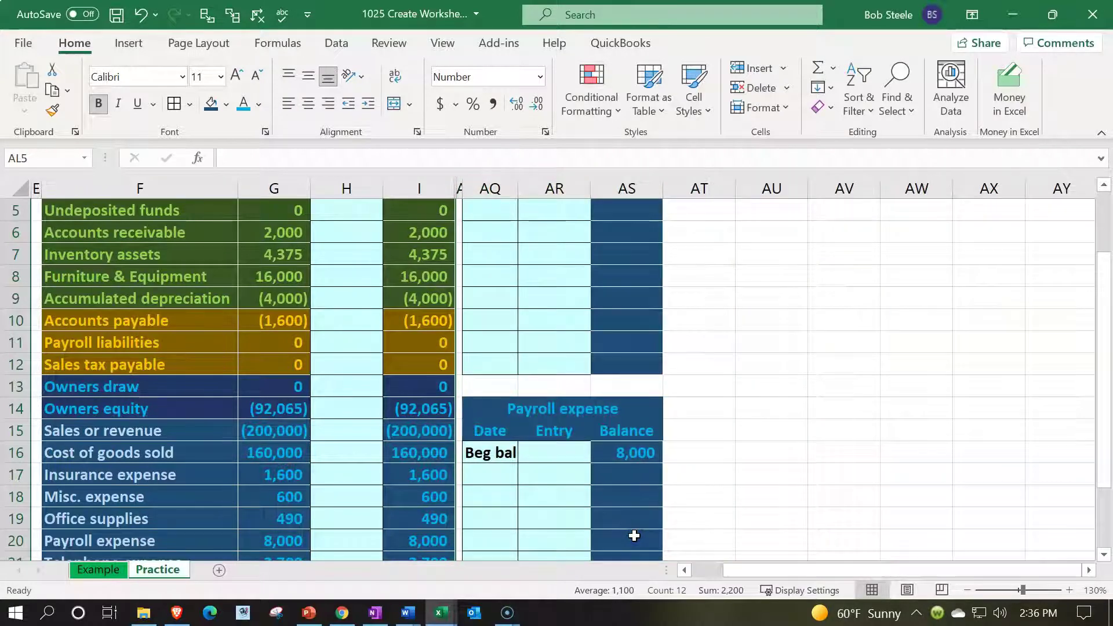
# - Copy the Office supplies and Payroll expense ledger columns AP:AS into the empty columns starting at AT1
pyautogui.scroll(2, 613, 521)
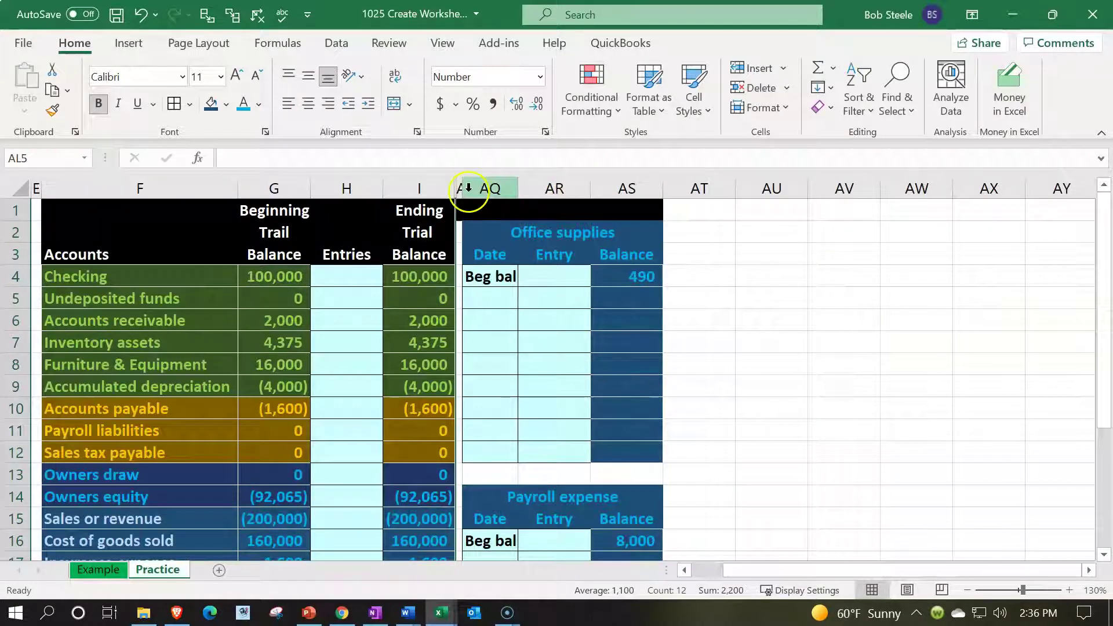
pyautogui.moveTo(460, 180); pyautogui.dragTo(616, 200)
pyautogui.hotkey('ctrl', 'c')
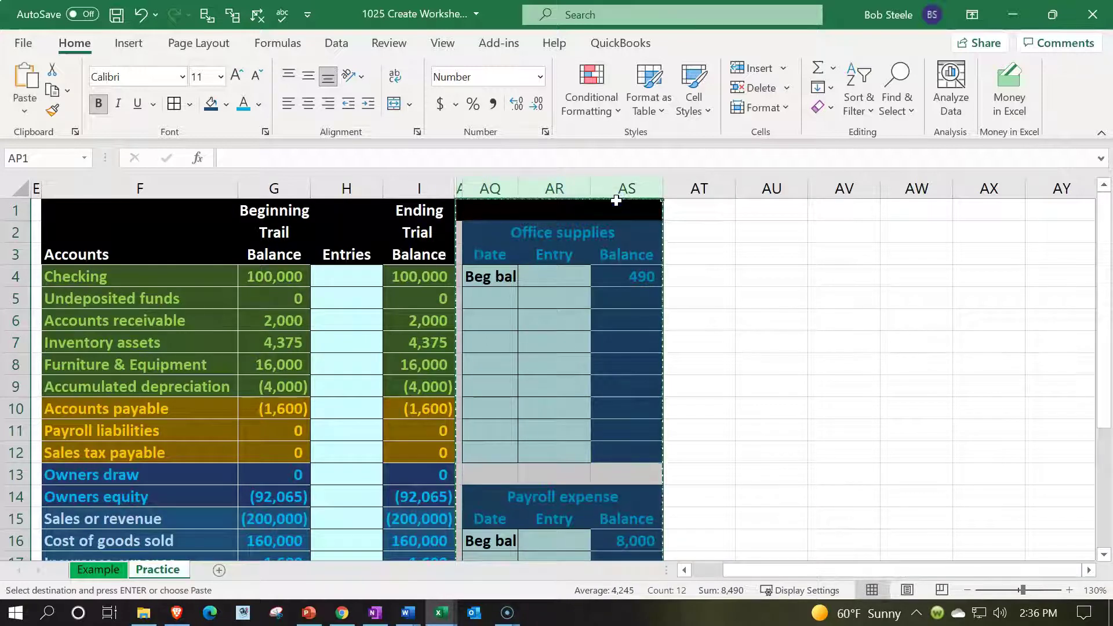
pyautogui.click(703, 216)
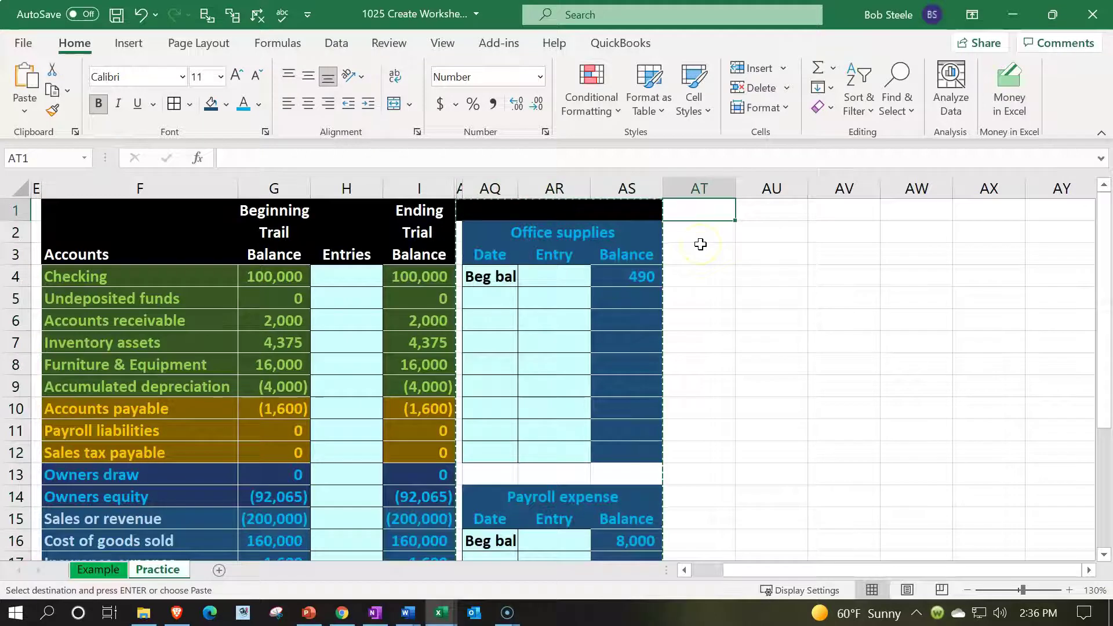
pyautogui.hotkey('ctrl', 'v')
# - Link the new upper ledger's title in AU2 to the Telephone expense account name in the trial balance
pyautogui.click(704, 232)
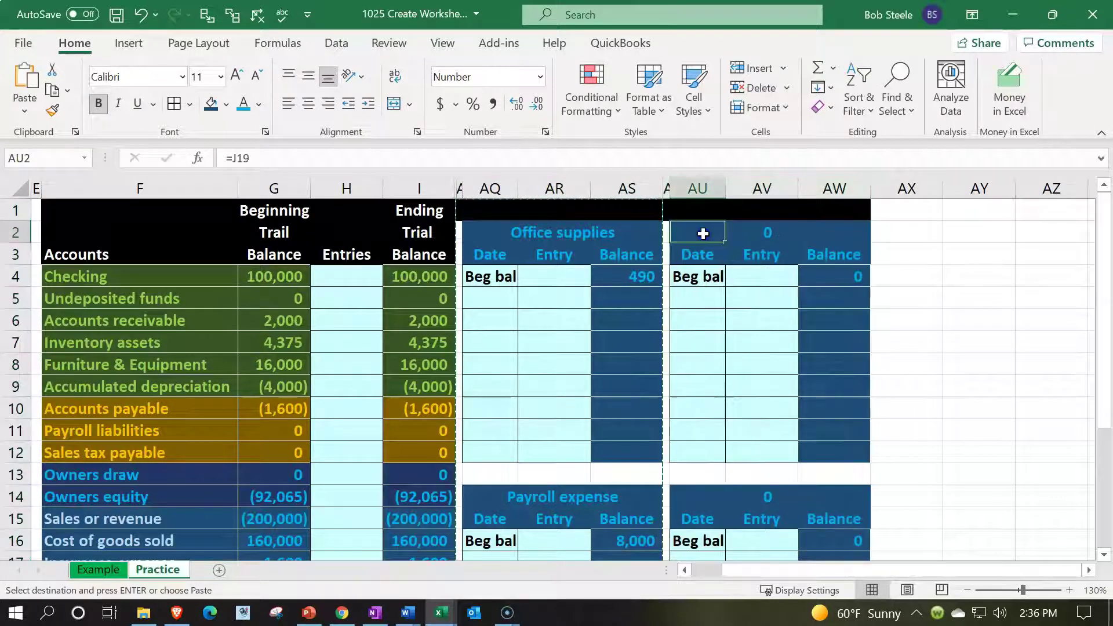
pyautogui.write('=')
pyautogui.press('Down')
pyautogui.press('Down')
pyautogui.press('Down')
pyautogui.press('Down')
pyautogui.press('Down')
pyautogui.press('Down')
pyautogui.press('Down')
pyautogui.press('Down')
pyautogui.press('Down')
pyautogui.press('Down')
pyautogui.press('Down')
pyautogui.press('Down')
pyautogui.press('Down')
pyautogui.press('Down')
pyautogui.press('Down')
pyautogui.press('Down')
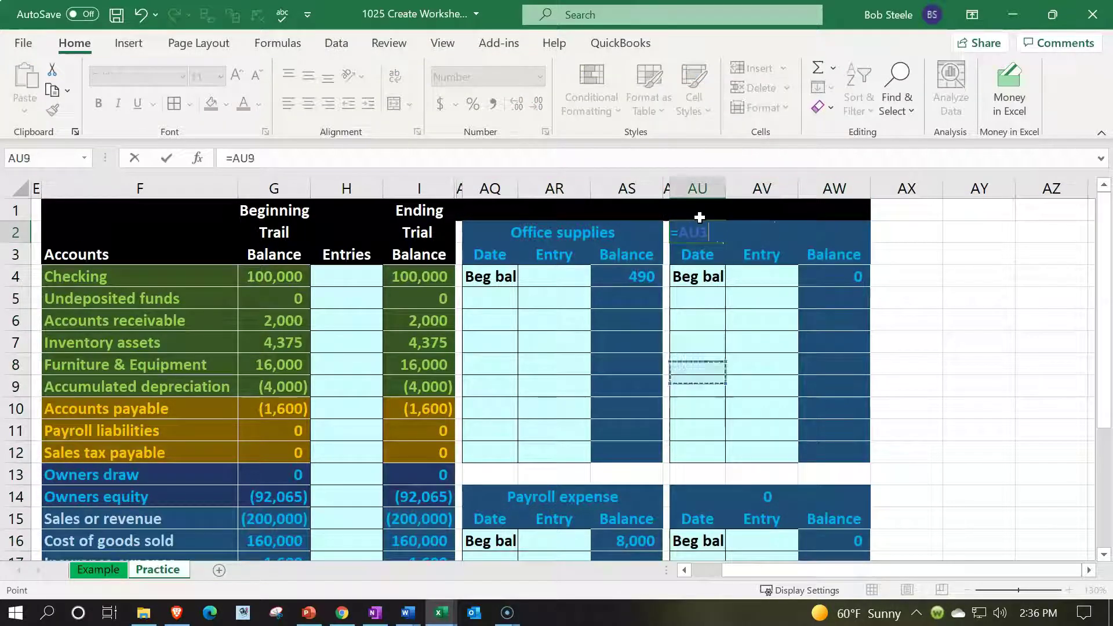
pyautogui.press('Left')
pyautogui.press('Left')
pyautogui.press('Down')
pyautogui.press('Down')
pyautogui.press('Down')
pyautogui.press('Down')
pyautogui.press('Down')
pyautogui.press('Down')
pyautogui.press('Left')
pyautogui.press('Left')
pyautogui.press('Left')
pyautogui.press('Left')
pyautogui.press('Left')
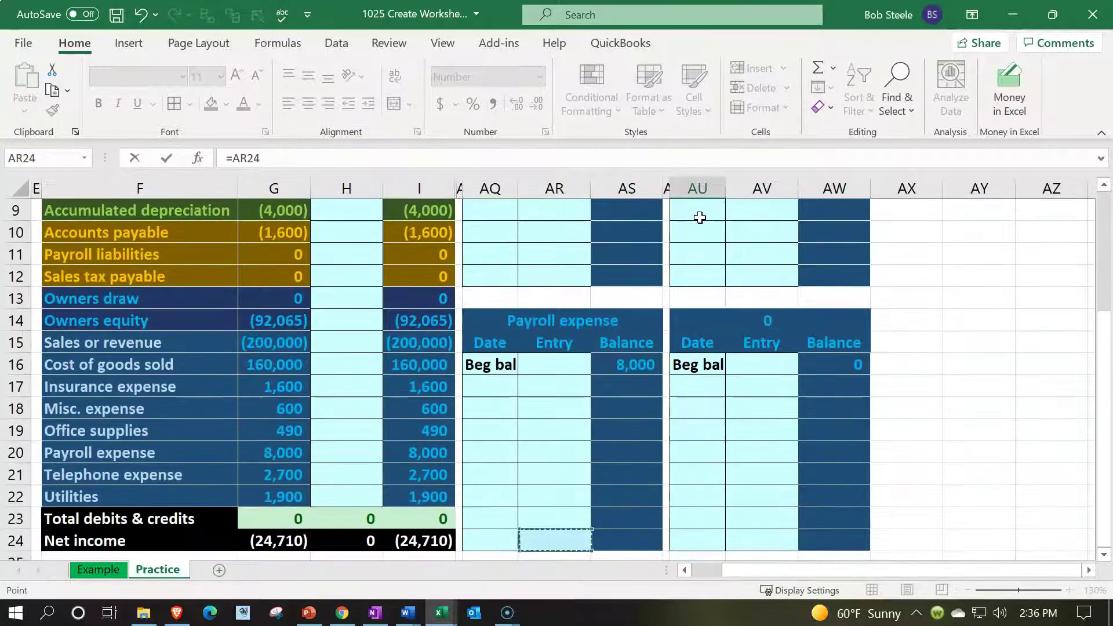
pyautogui.press('Up')
pyautogui.press('Up')
pyautogui.press('Left')
pyautogui.press('Left')
pyautogui.press('Up')
pyautogui.press('Return')
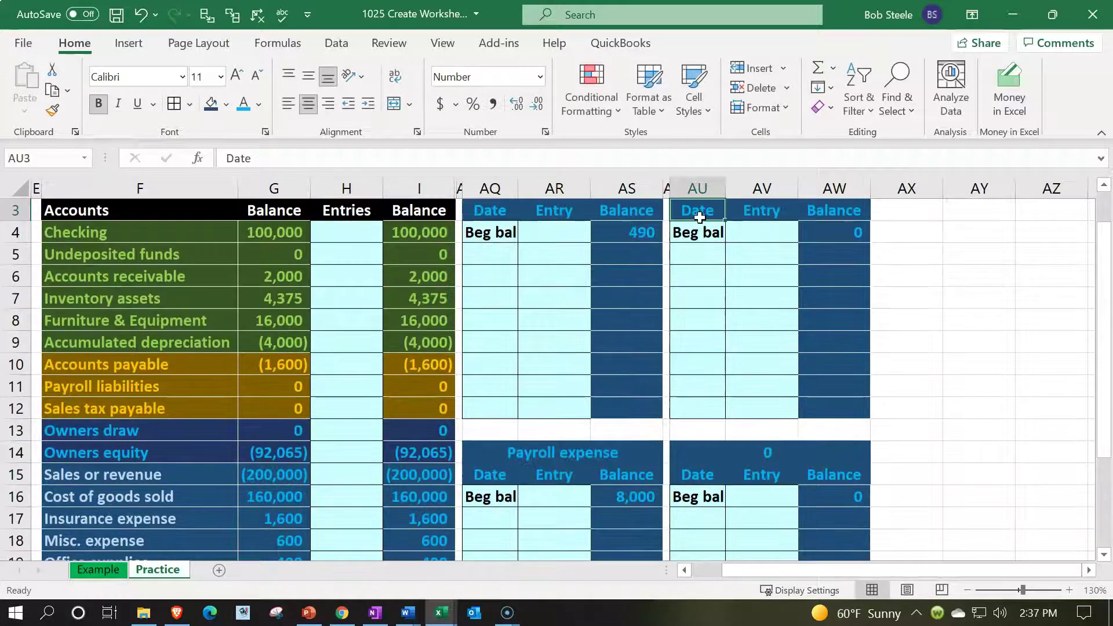
# - Link the Telephone expense ledger's beginning balance in AW4 to that account's beginning trial balance amount in column G
pyautogui.press('Down')
pyautogui.press('Right')
pyautogui.press('Right')
pyautogui.write('=')
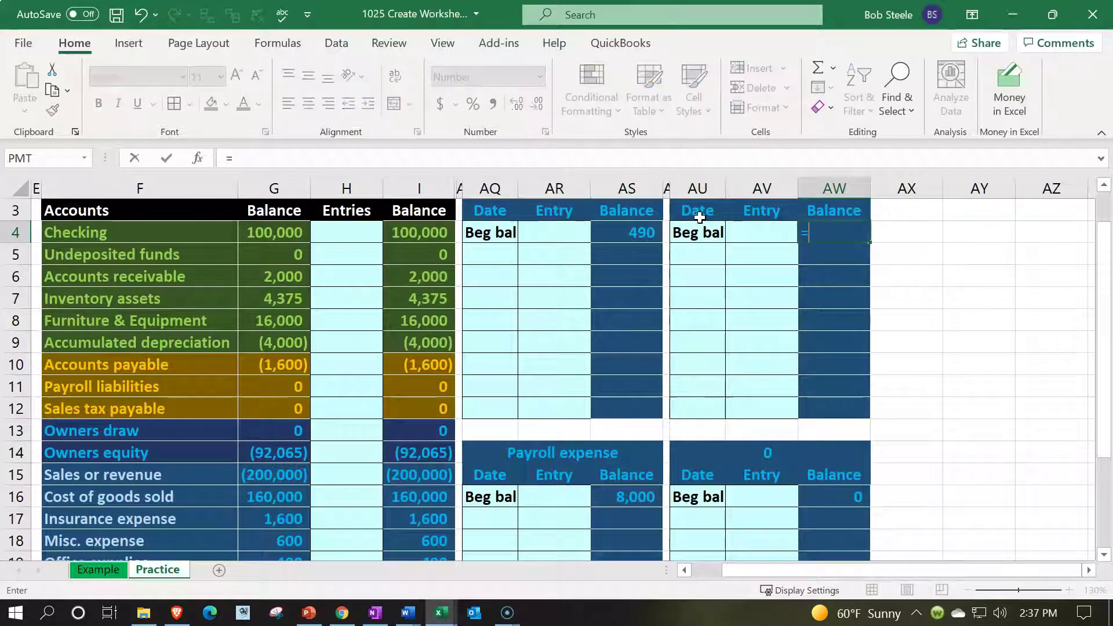
pyautogui.press('Down')
pyautogui.press('Down')
pyautogui.press('Down')
pyautogui.press('Down')
pyautogui.press('Down')
pyautogui.press('Down')
pyautogui.press('Down')
pyautogui.press('Down')
pyautogui.press('Down')
pyautogui.press('Down')
pyautogui.press('Down')
pyautogui.press('Down')
pyautogui.press('Down')
pyautogui.press('Down')
pyautogui.press('Down')
pyautogui.press('Down')
pyautogui.press('Down')
pyautogui.press('Down')
pyautogui.press('Down')
pyautogui.press('Left')
pyautogui.press('Left')
pyautogui.press('Left')
pyautogui.press('Left')
pyautogui.press('Left')
pyautogui.press('Left')
pyautogui.press('Left')
pyautogui.press('Left')
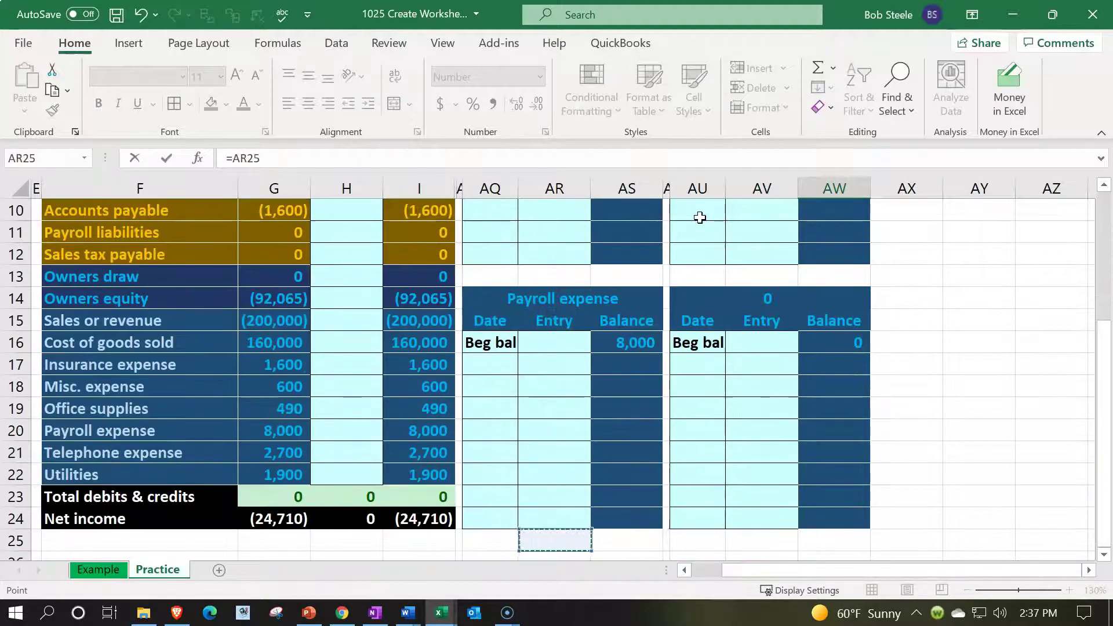
pyautogui.press('Left')
pyautogui.press('Up')
pyautogui.press('Up')
pyautogui.press('Up')
pyautogui.press('Up')
pyautogui.press('Up')
pyautogui.press('Left')
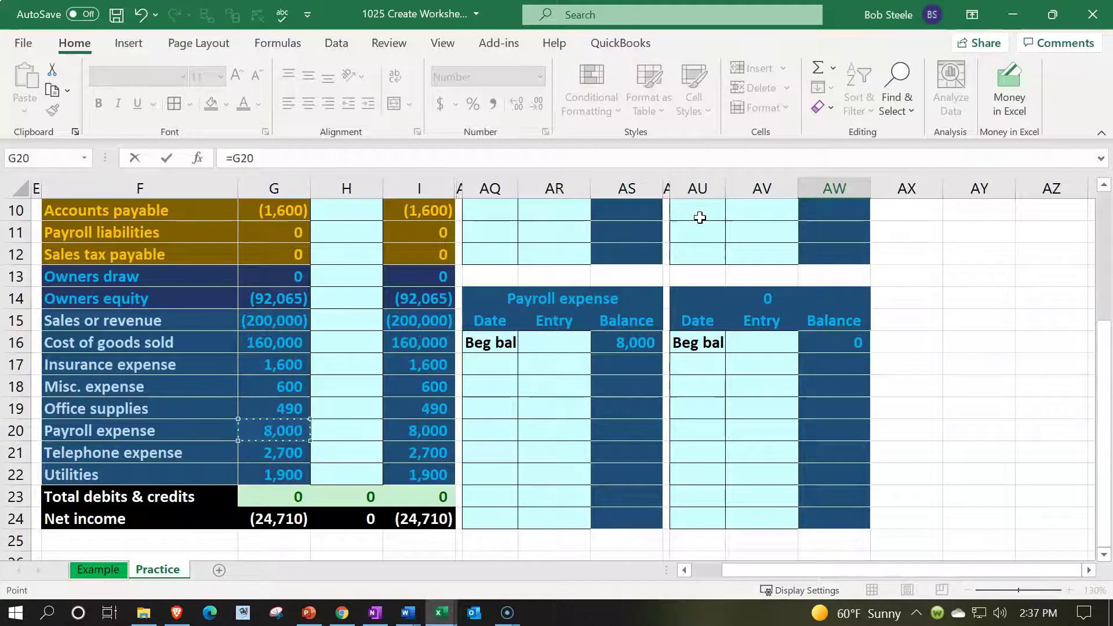
pyautogui.press('Return')
# - Link the lower ledger's title in AU14 to the Utilities account name in F22 of the trial balance
pyautogui.press('Down')
pyautogui.press('Down')
pyautogui.press('Down')
pyautogui.press('Down')
pyautogui.press('Down')
pyautogui.press('Down')
pyautogui.press('Down')
pyautogui.press('Down')
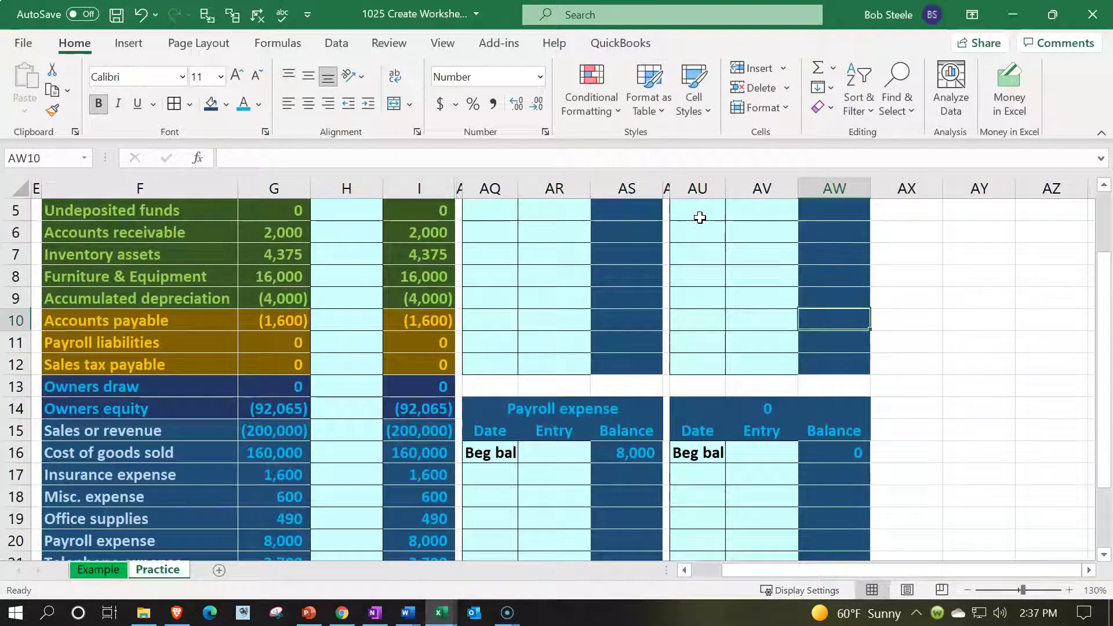
pyautogui.press('Down')
pyautogui.write('=')
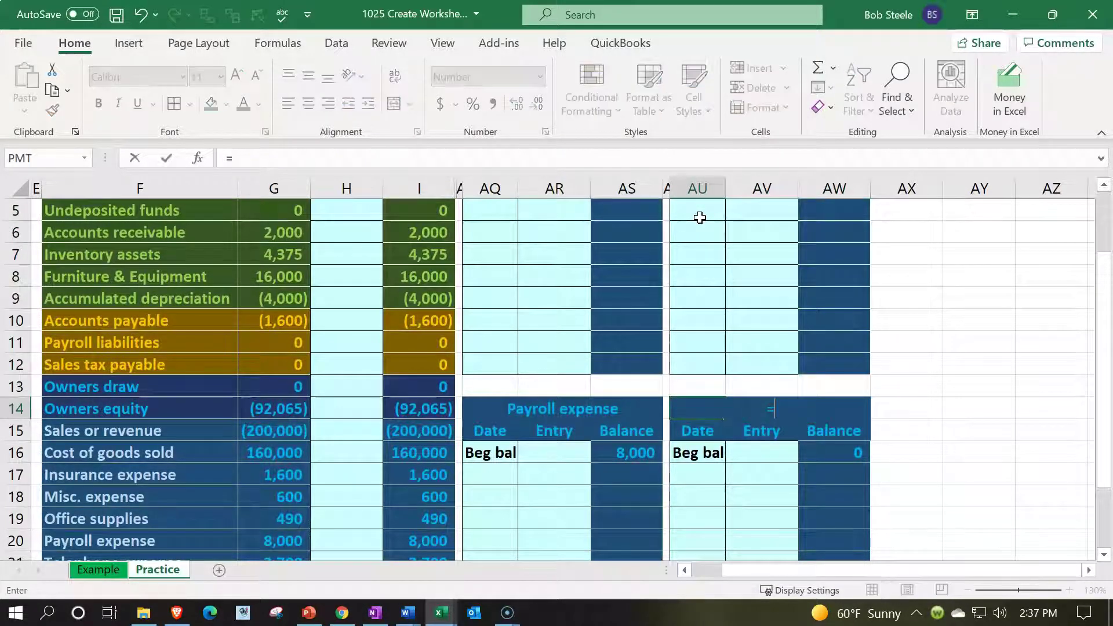
pyautogui.press('Down')
pyautogui.press('Down')
pyautogui.press('Down')
pyautogui.press('Down')
pyautogui.press('Down')
pyautogui.press('Down')
pyautogui.press('Down')
pyautogui.press('Down')
pyautogui.press('Left')
pyautogui.press('Left')
pyautogui.press('Left')
pyautogui.press('Left')
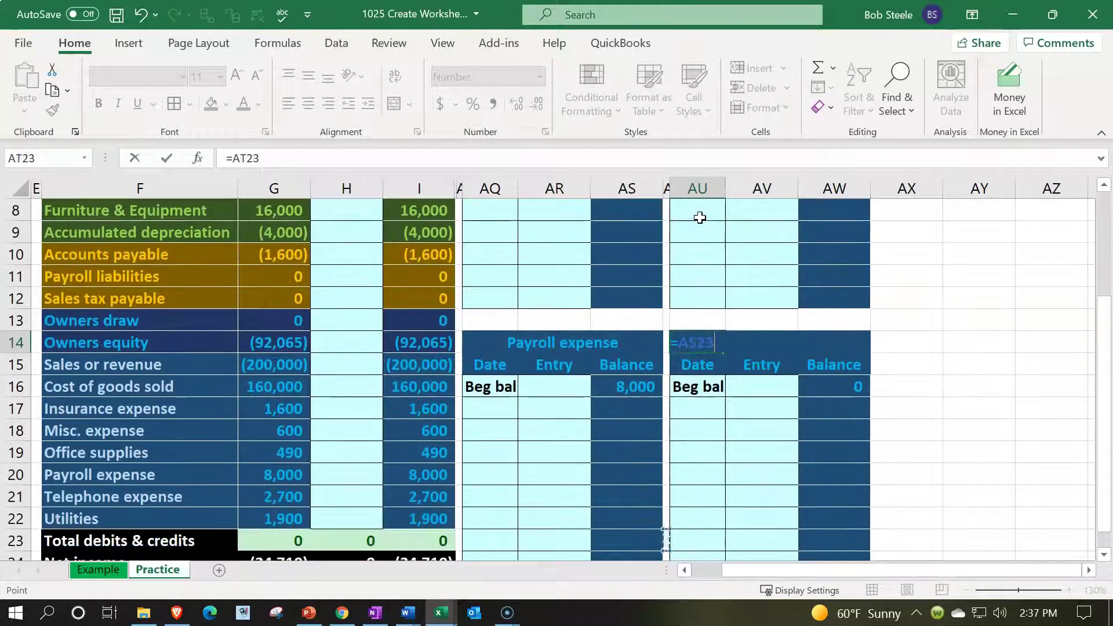
pyautogui.press('Left')
pyautogui.press('Left')
pyautogui.press('Left')
pyautogui.press('Left')
pyautogui.press('Up')
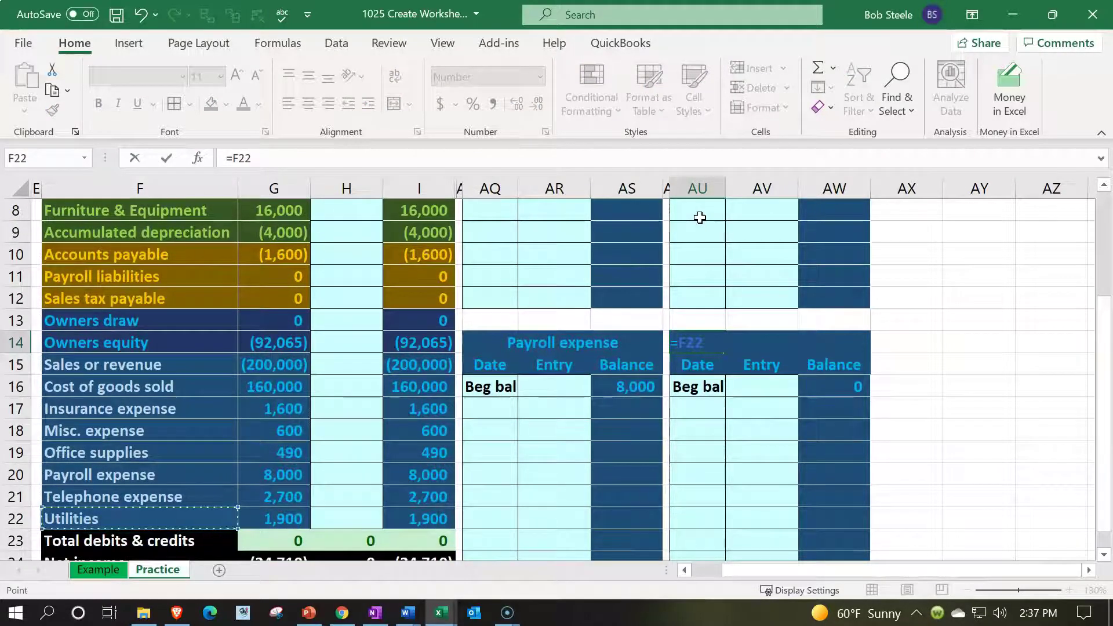
pyautogui.press('Return')
# - Link the Utilities ledger's beginning balance in AW16 to the beginning trial balance amount in G22
pyautogui.press('Right')
pyautogui.press('Right')
pyautogui.press('Down')
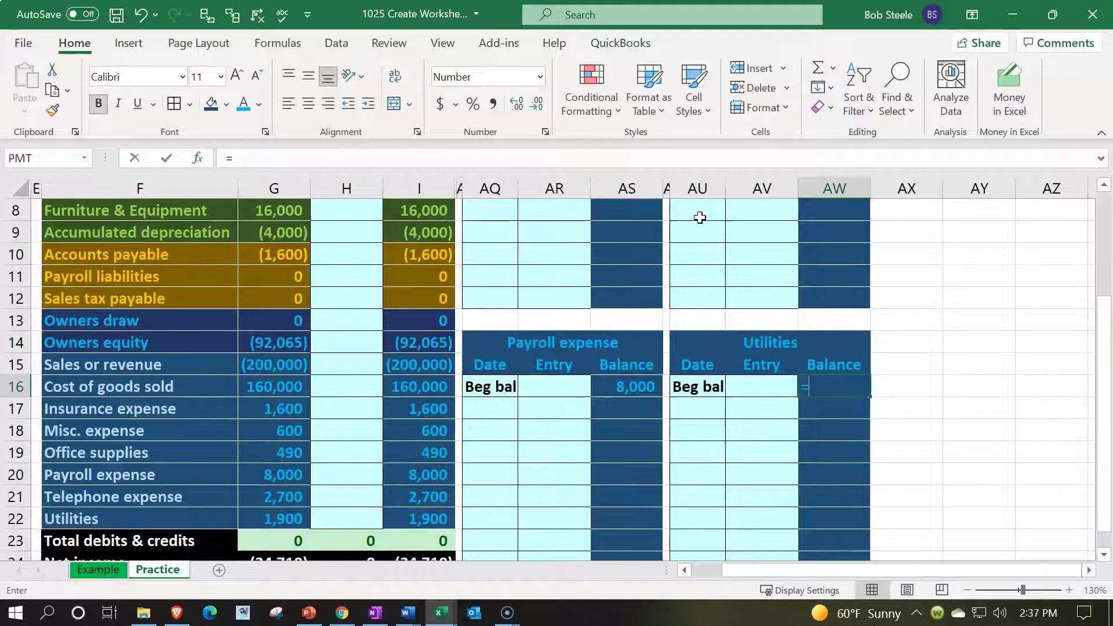
pyautogui.write('=')
pyautogui.press('Left')
pyautogui.press('Left')
pyautogui.press('Left')
pyautogui.press('Left')
pyautogui.press('Left')
pyautogui.press('Left')
pyautogui.press('Left')
pyautogui.press('Left')
pyautogui.press('Left')
pyautogui.press('Left')
pyautogui.press('Down')
pyautogui.press('Down')
pyautogui.press('Down')
pyautogui.press('Down')
pyautogui.press('Down')
pyautogui.press('Return')
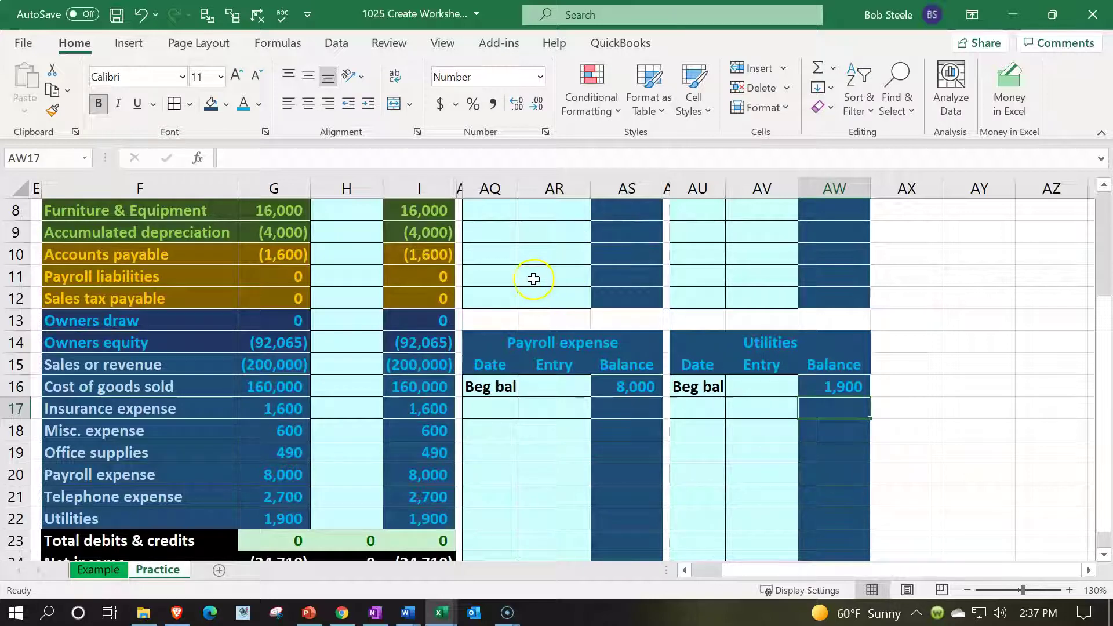
# - Unhide the ledger columns between columns I and AQ
pyautogui.click(425, 189)
pyautogui.moveTo(425, 193); pyautogui.dragTo(495, 189)
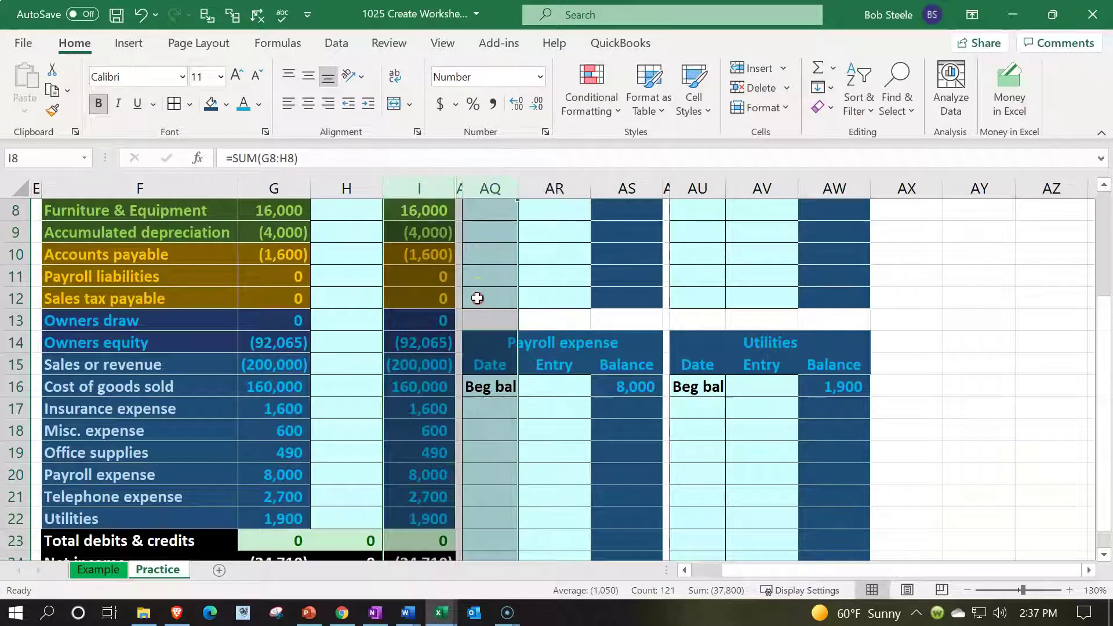
pyautogui.rightClick(478, 284)
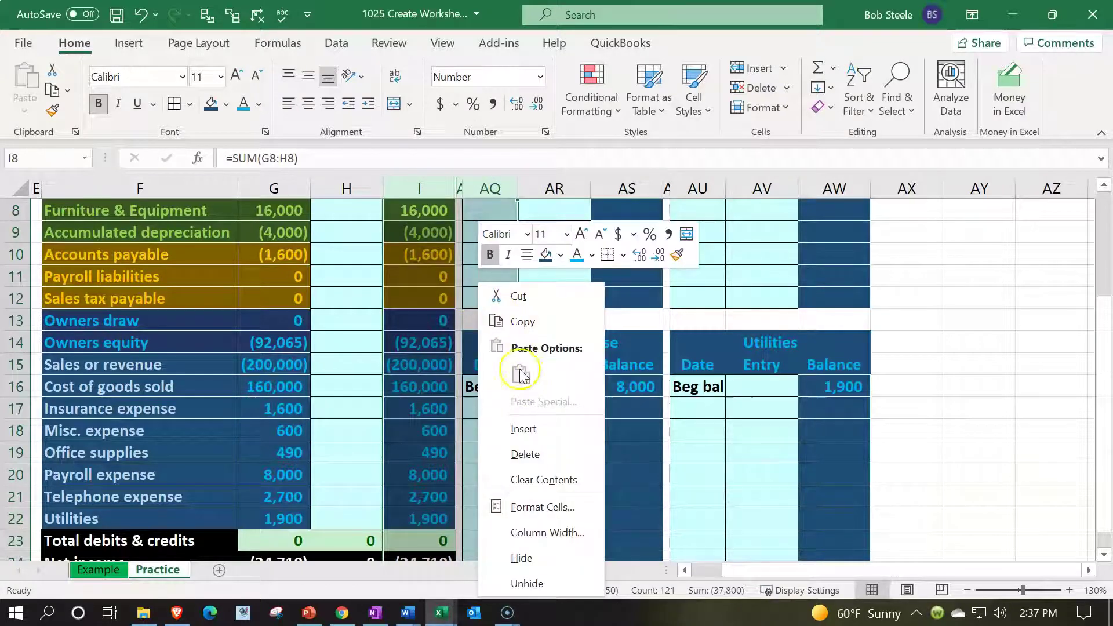
pyautogui.scroll(3, 590, 429)
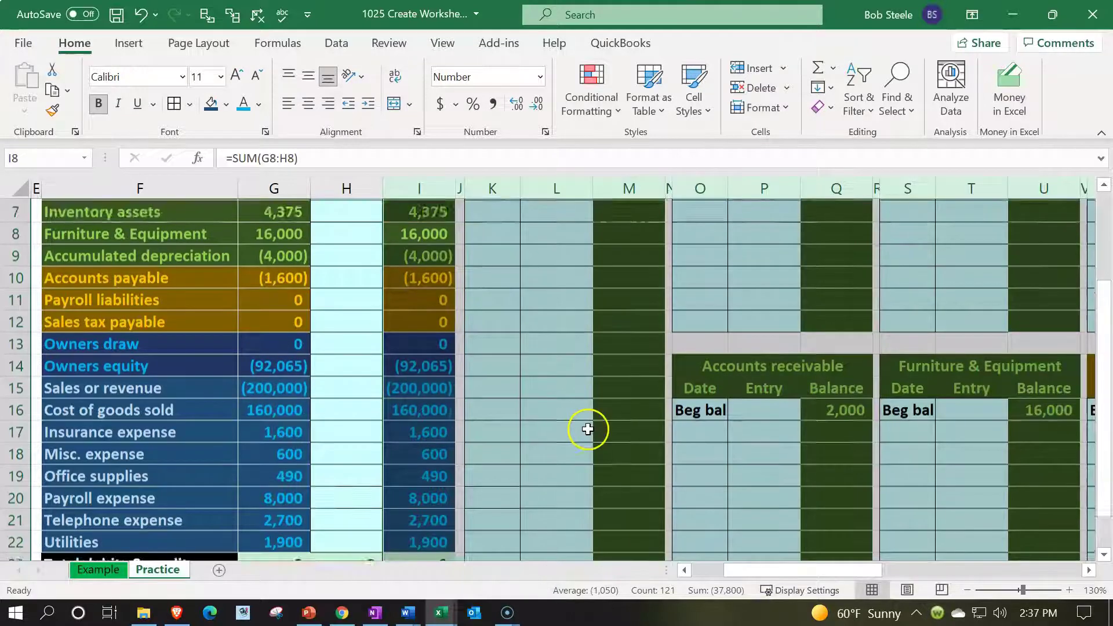
pyautogui.click(590, 321)
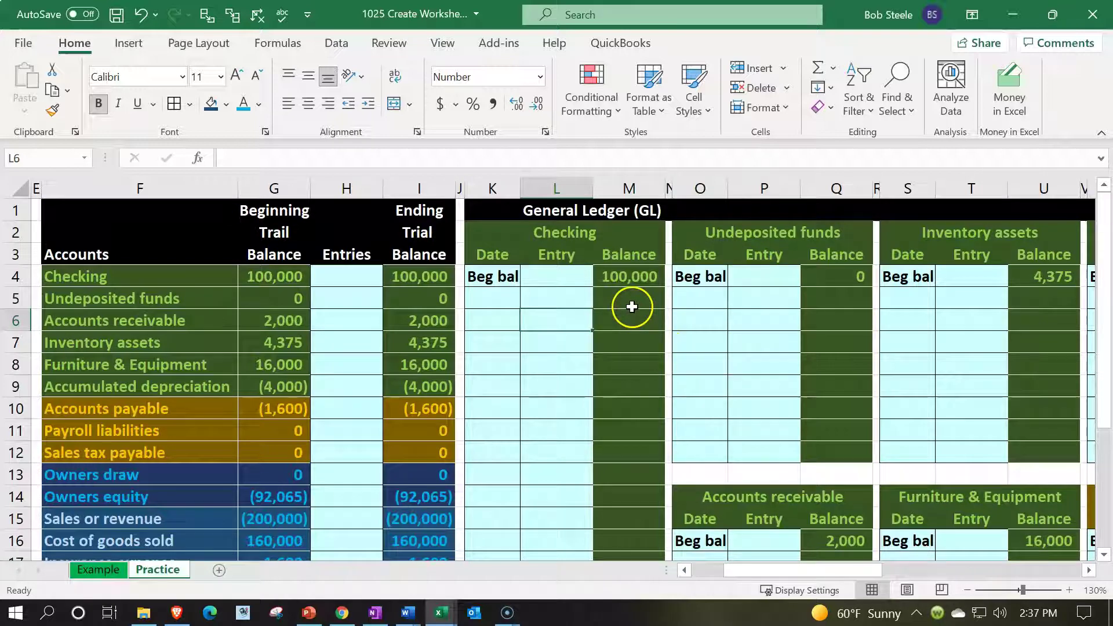
# - Examine the beginning balance links in the Checking, Undeposited funds and Accounts receivable ledgers and the trial balance's total debits and credits
pyautogui.click(636, 276)
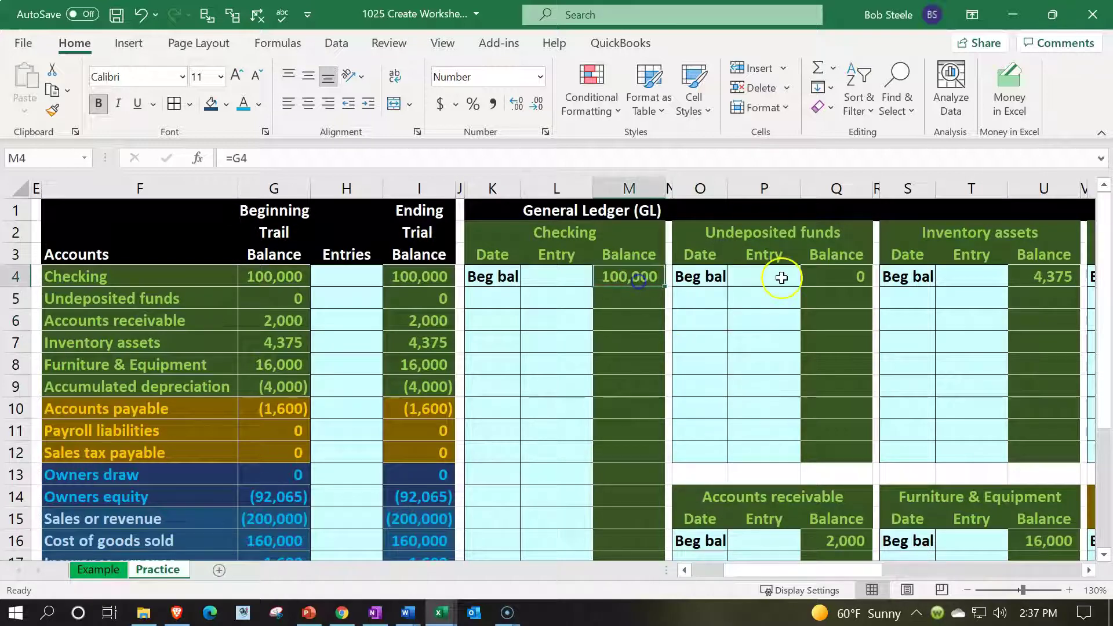
pyautogui.click(809, 266)
pyautogui.click(846, 536)
pyautogui.scroll(-4, 848, 534)
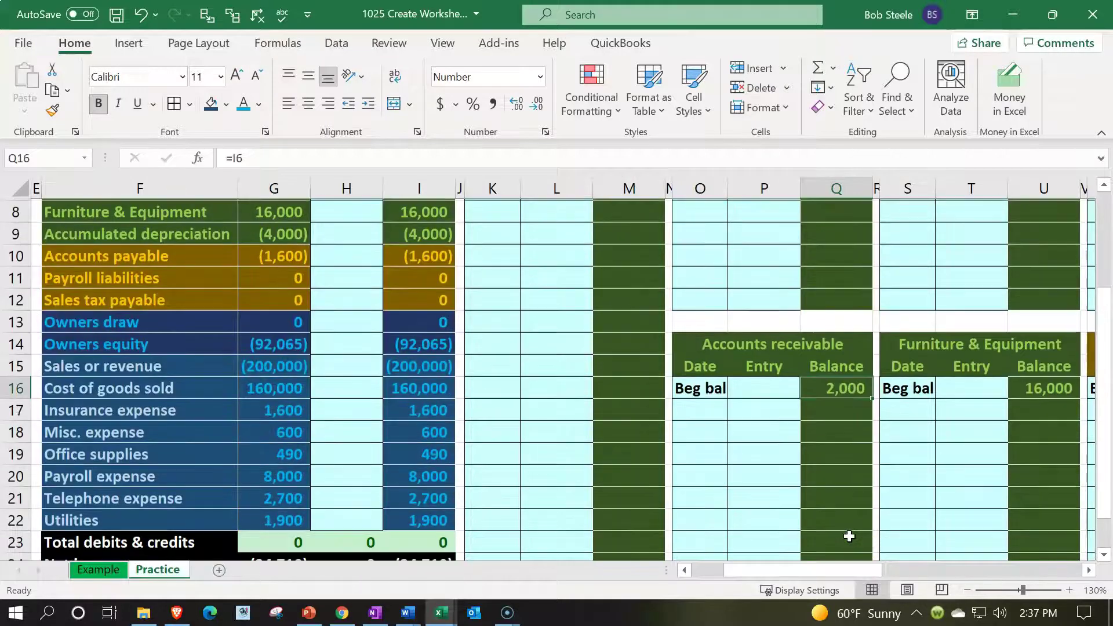
pyautogui.click(289, 431)
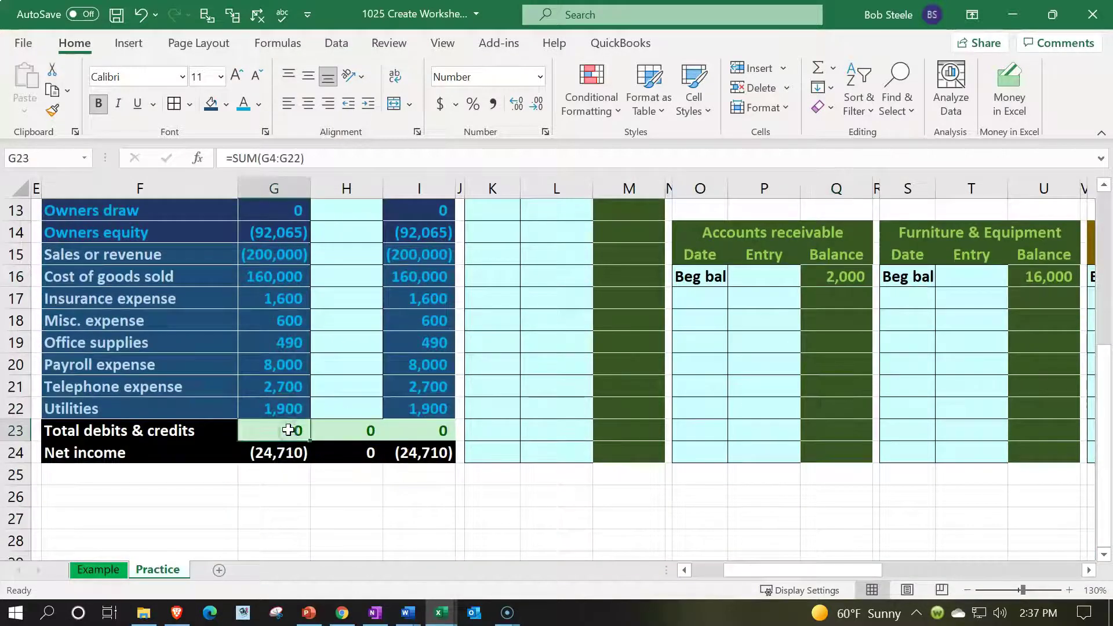
pyautogui.scroll(4, 642, 458)
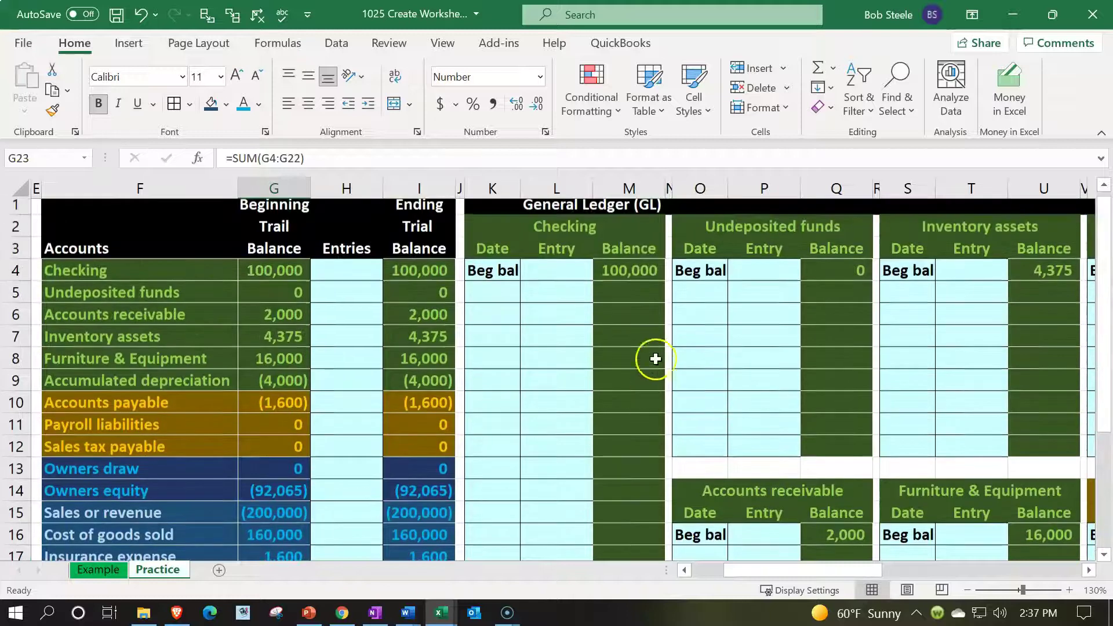
pyautogui.click(642, 273)
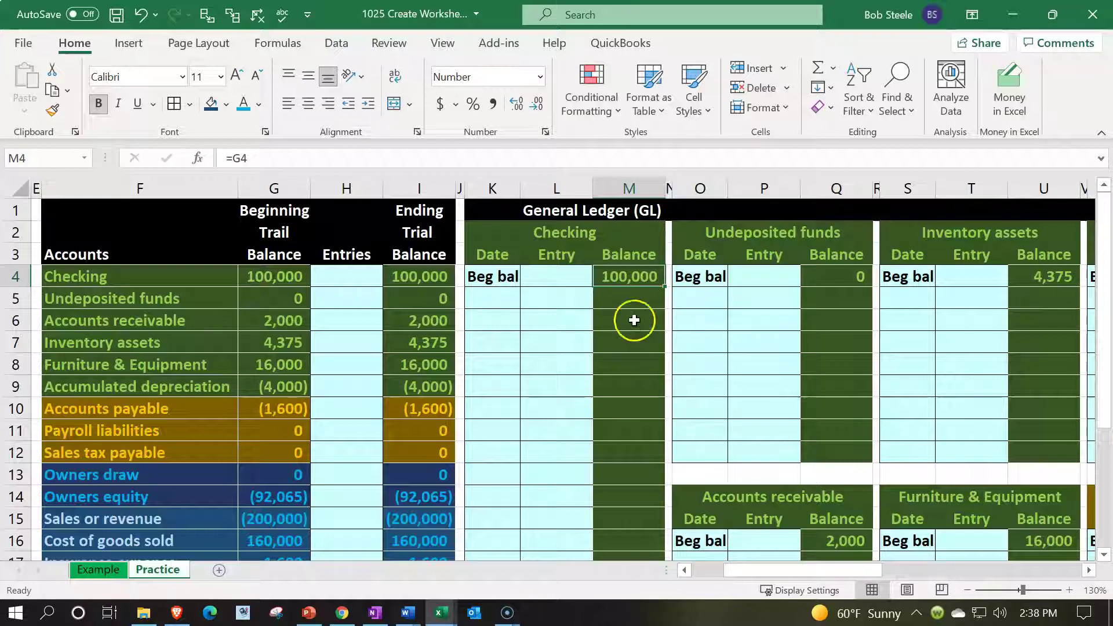
pyautogui.scroll(-3, 638, 406)
pyautogui.click(636, 516)
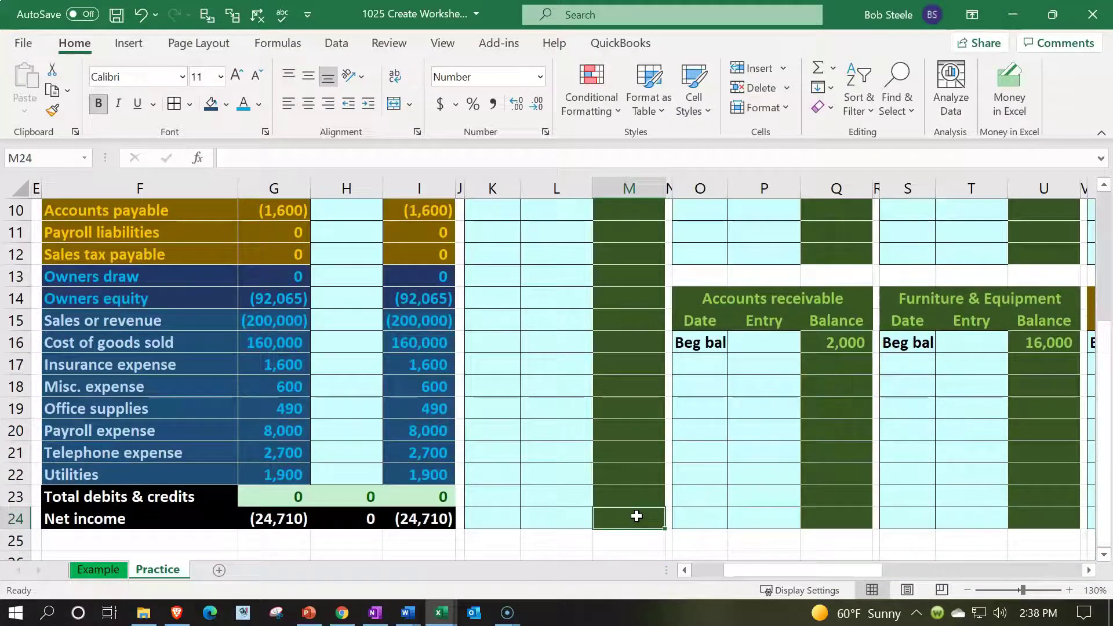
pyautogui.scroll(3, 637, 516)
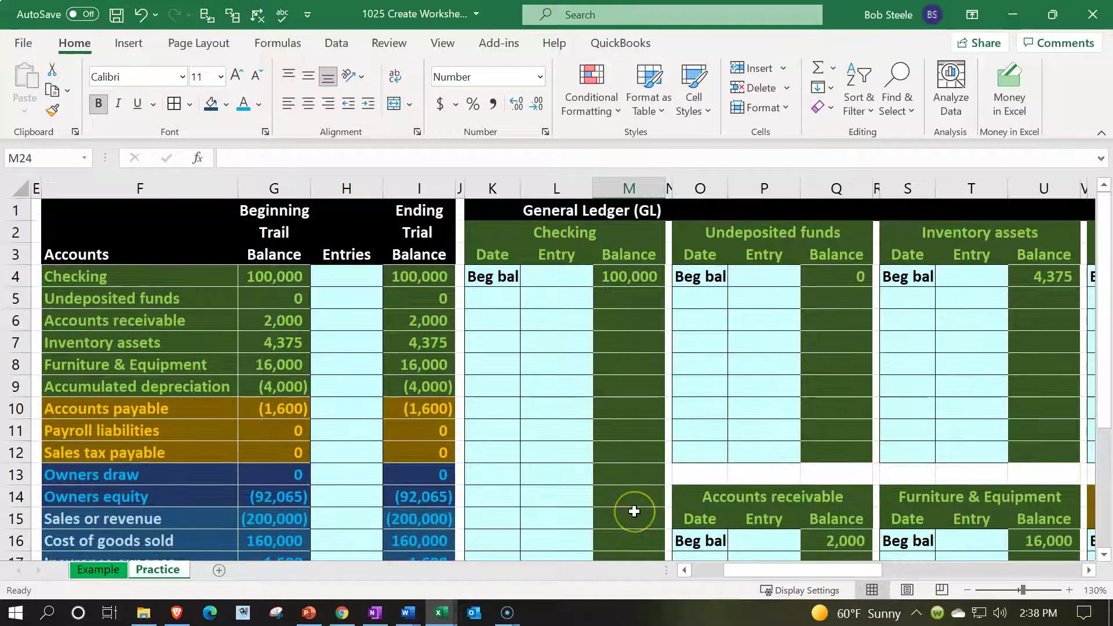
# - Enter the running balance formula =M4+L5 in cell M5 of the Checking ledger
pyautogui.click(620, 300)
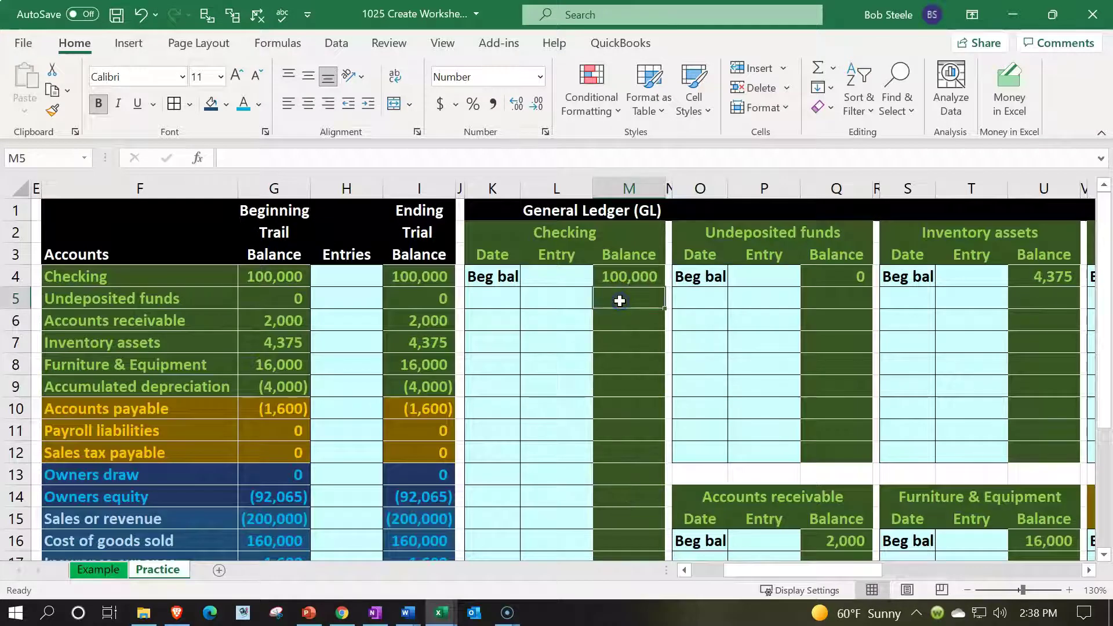
pyautogui.write('=')
pyautogui.press('Up')
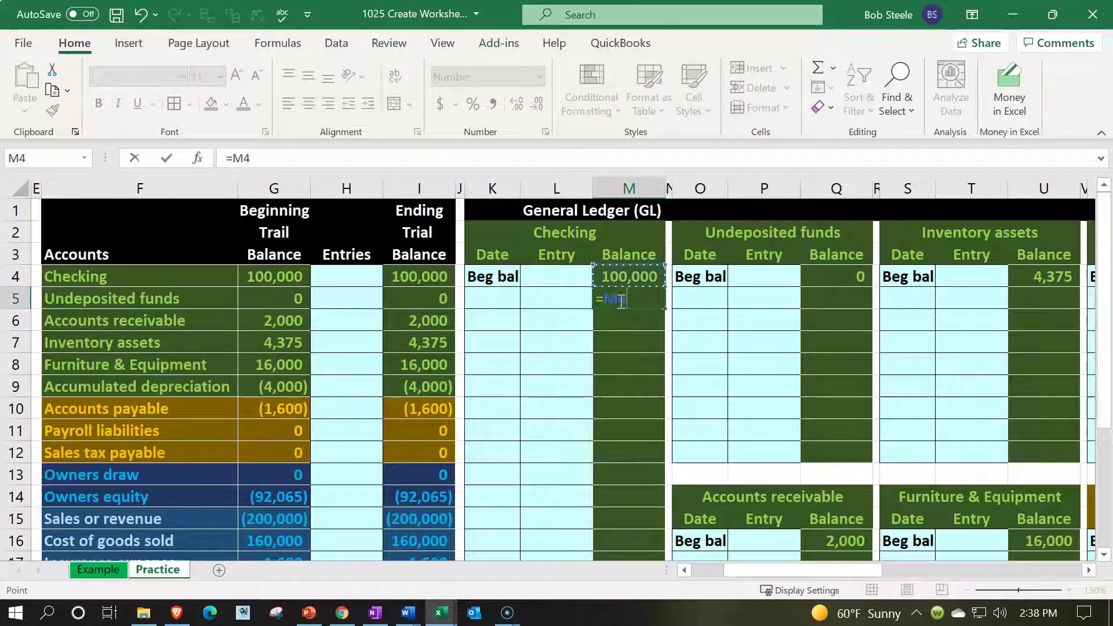
pyautogui.write('+')
pyautogui.press('Left')
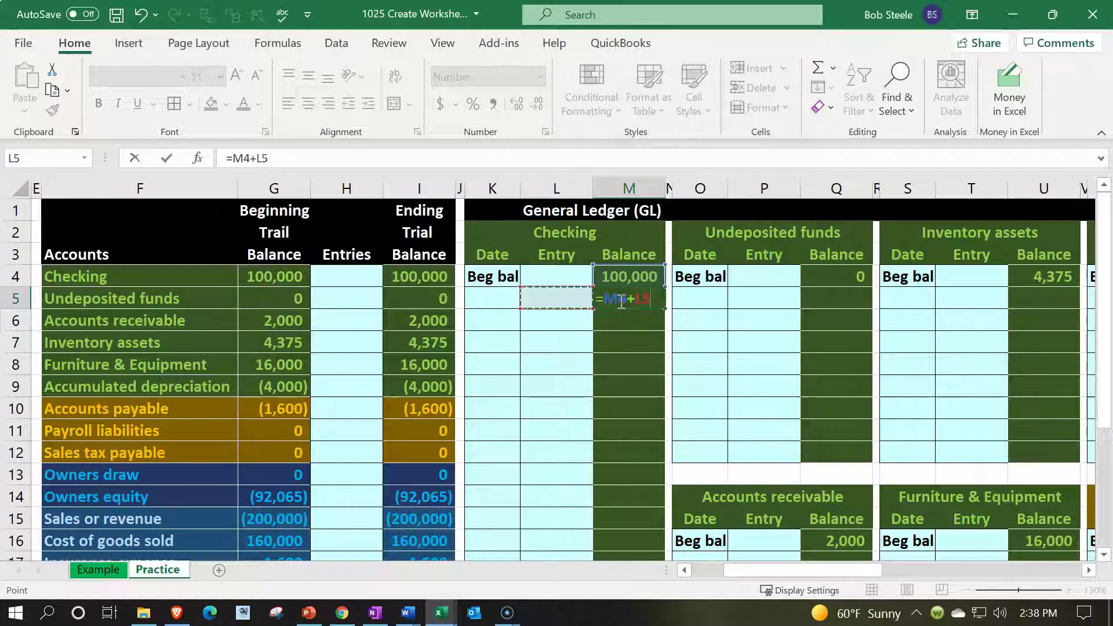
pyautogui.press('Return')
# - Fill the Checking ledger's running balance formula from M5 down to M24
pyautogui.click(623, 299)
pyautogui.moveTo(668, 311); pyautogui.dragTo(660, 564)
pyautogui.moveTo(656, 521); pyautogui.dragTo(656, 516)
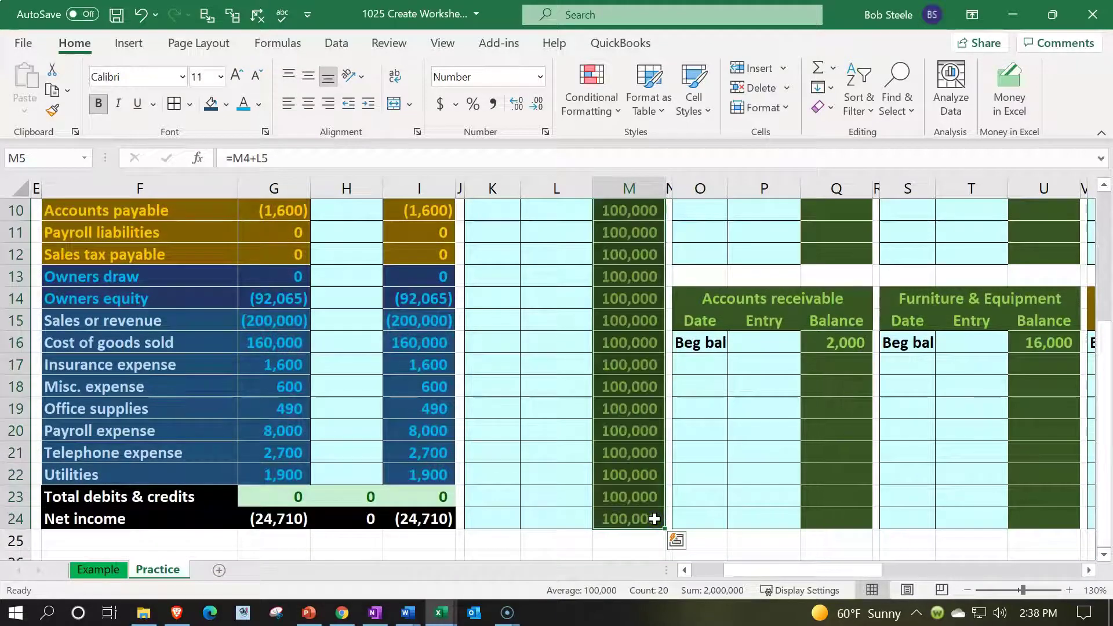
# - Test the Checking ledger's running balance with a sample entry of 1500 dated 1/15 in row 5, checking it down to M24
pyautogui.scroll(3, 638, 493)
pyautogui.click(548, 301)
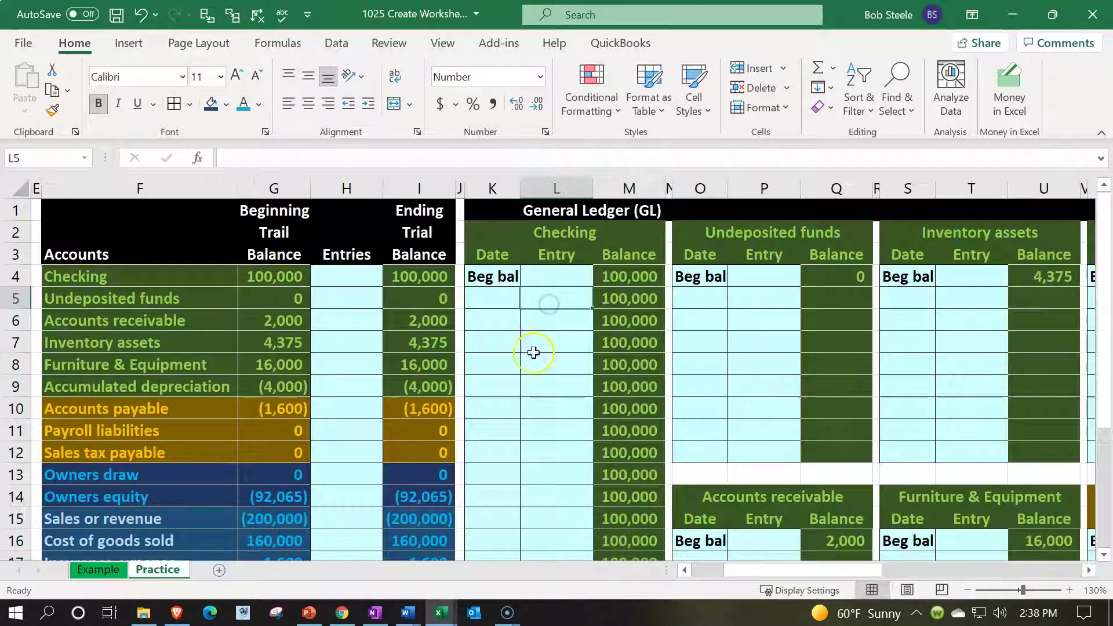
pyautogui.click(493, 302)
pyautogui.write('1/1')
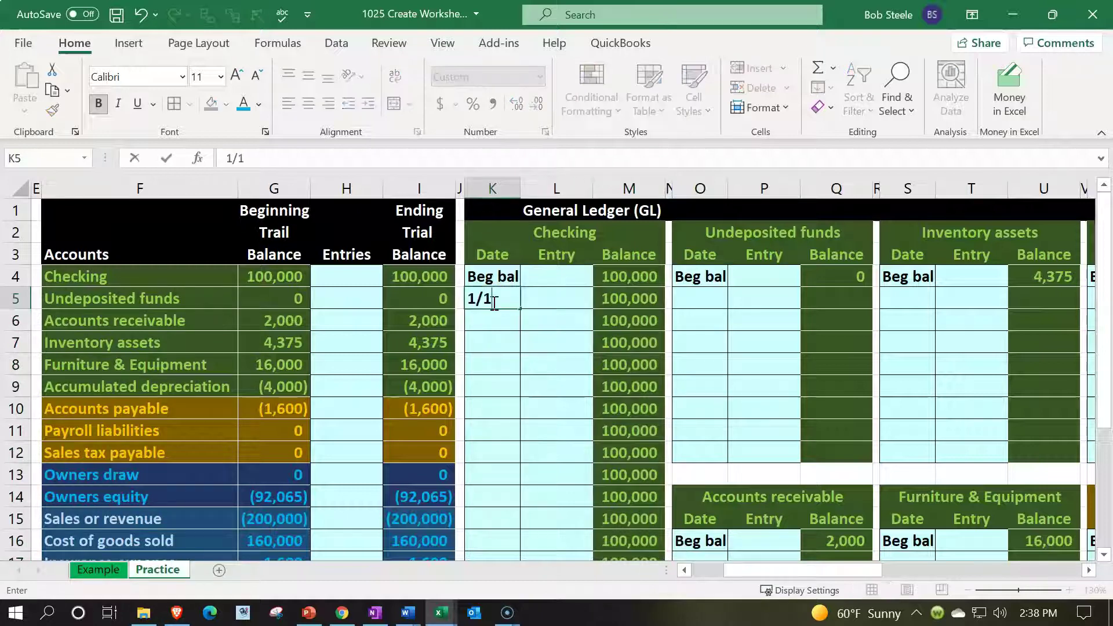
pyautogui.write('5')
pyautogui.press('Tab')
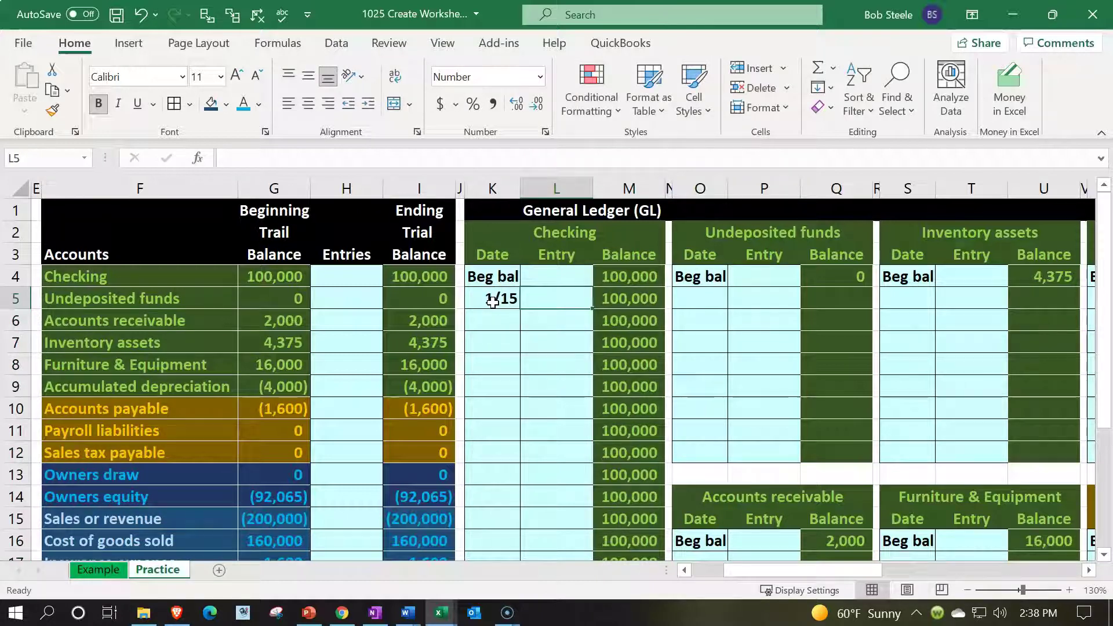
pyautogui.write('1500')
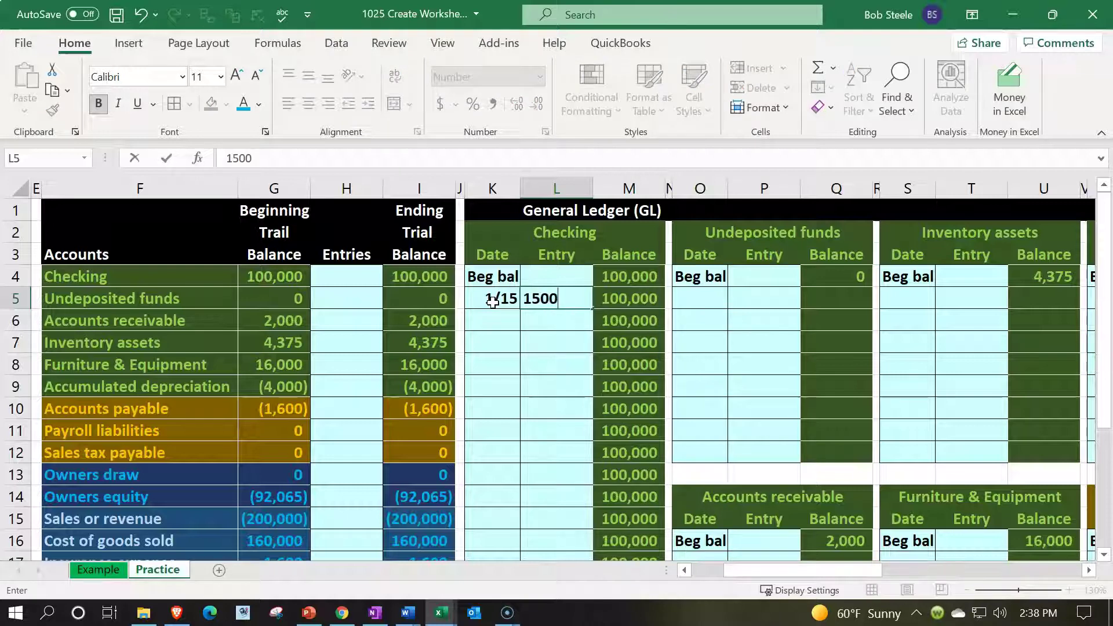
pyautogui.press('Down')
pyautogui.press('Right')
pyautogui.press('Up')
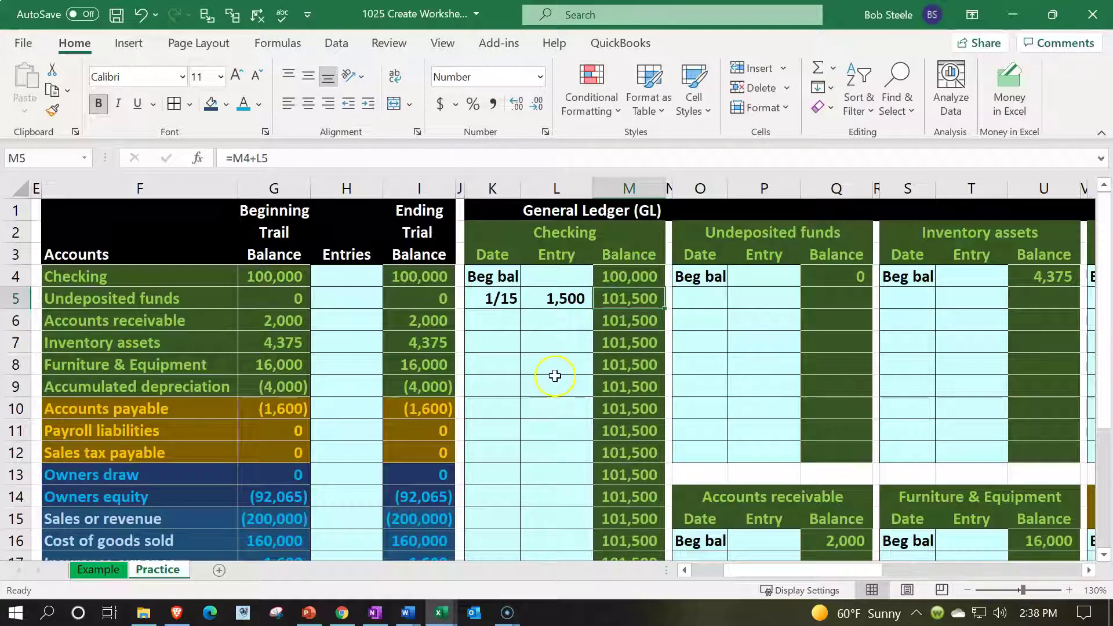
pyautogui.scroll(-4, 557, 382)
pyautogui.click(614, 448)
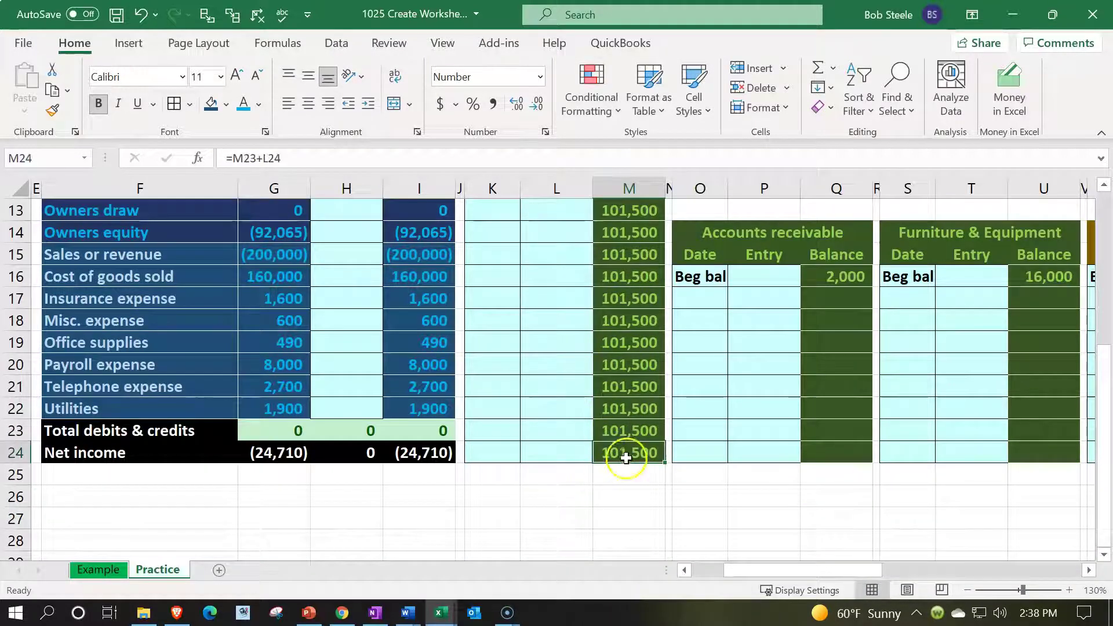
pyautogui.scroll(3, 617, 452)
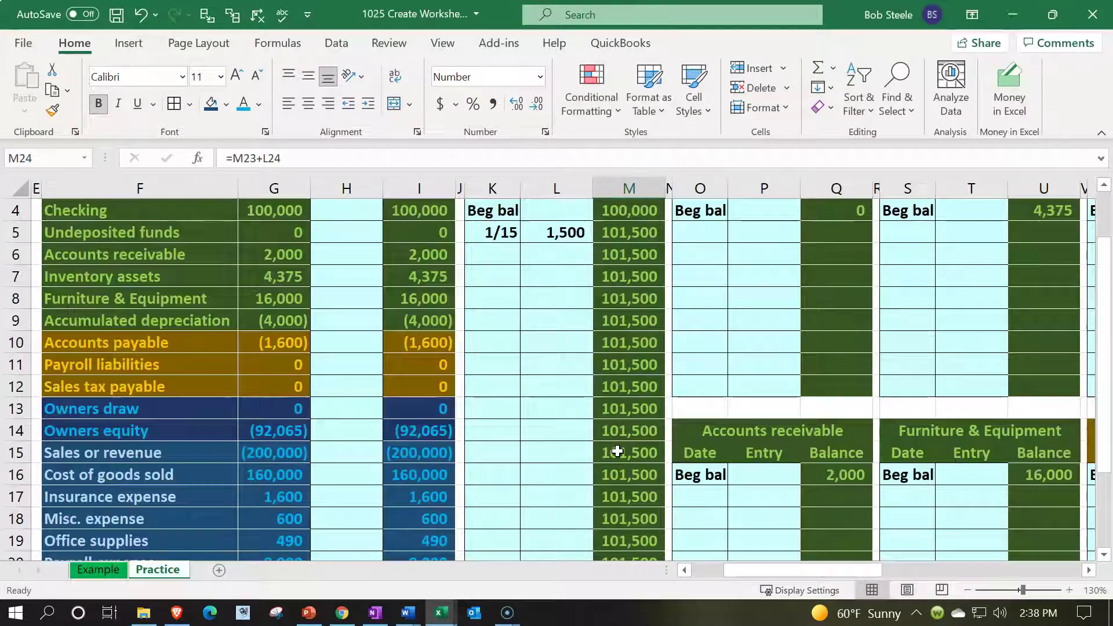
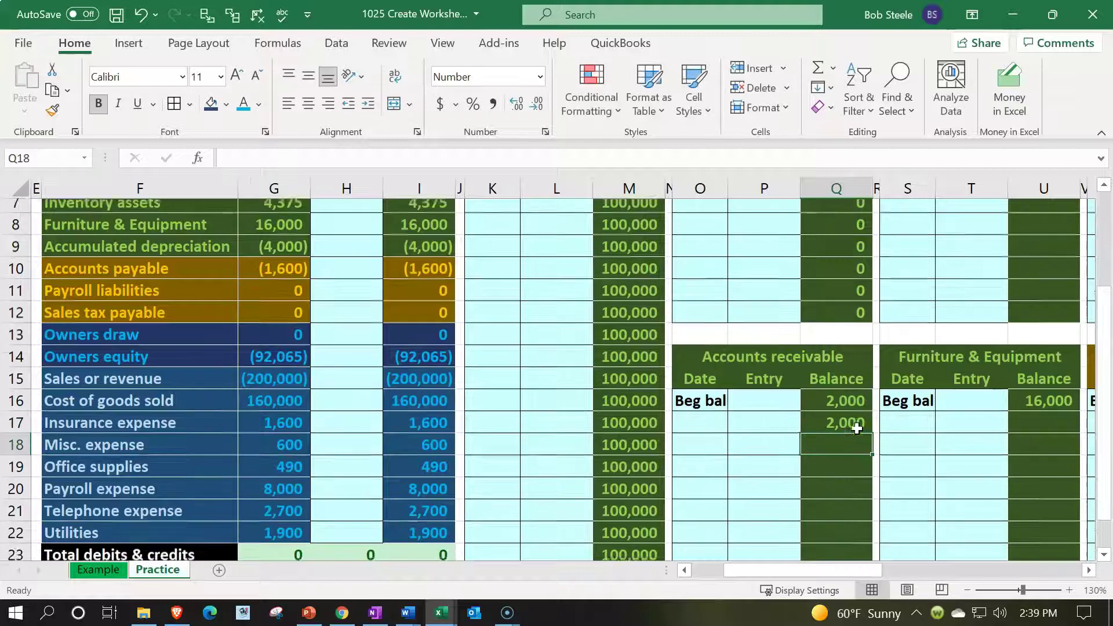
# - Fill the Accounts receivable ledger's running balance formula from Q17 down to Q24
pyautogui.click(858, 304)
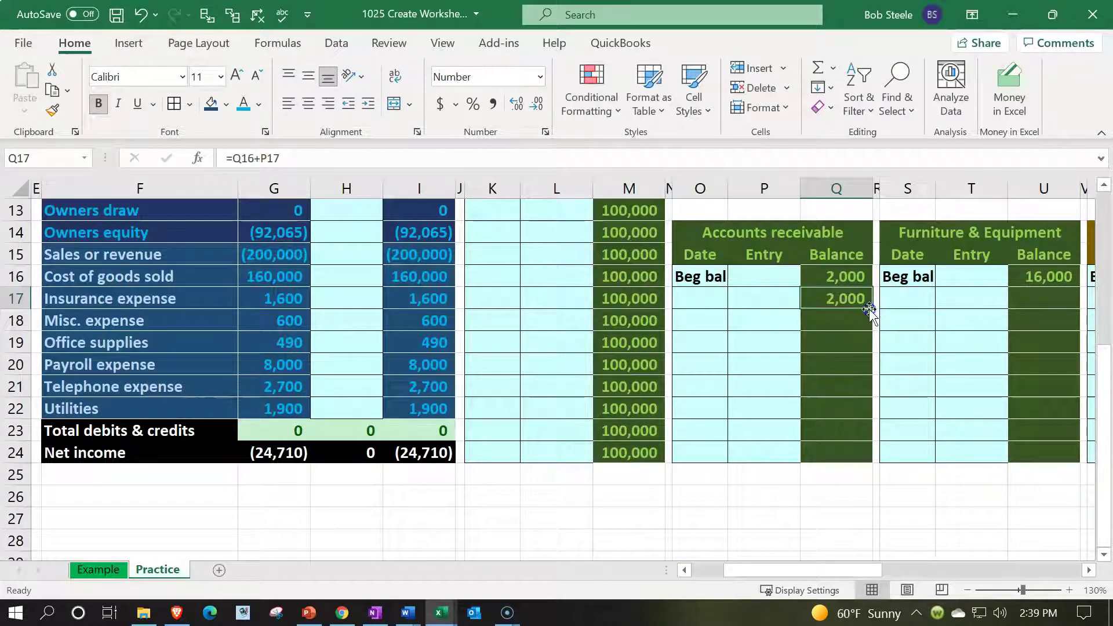
pyautogui.moveTo(874, 310); pyautogui.dragTo(869, 454)
pyautogui.scroll(4, 1011, 423)
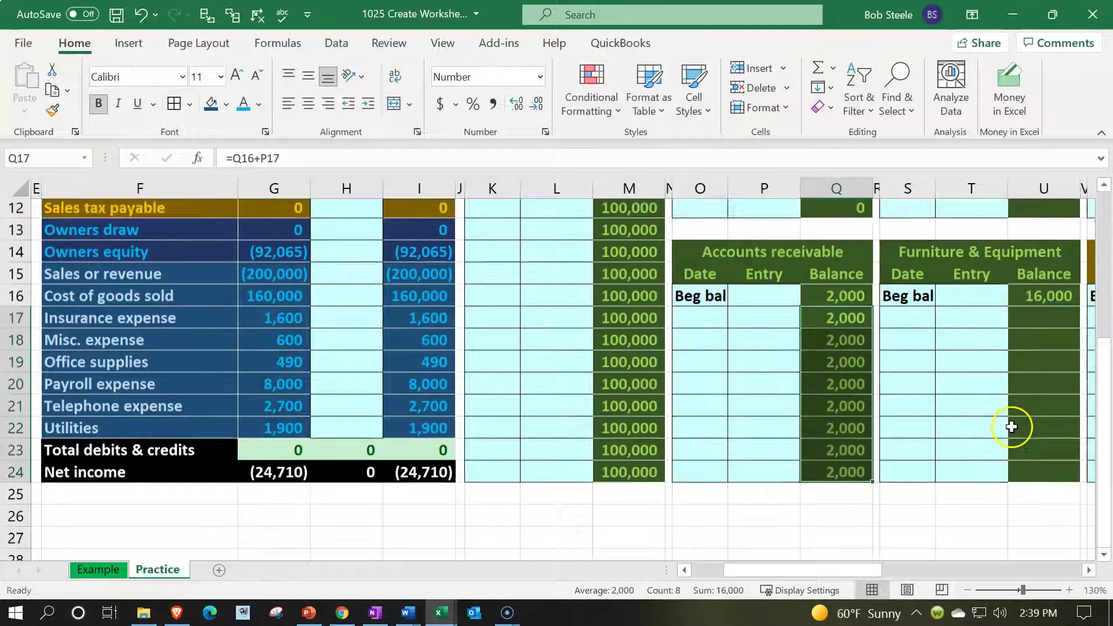
pyautogui.click(947, 324)
pyautogui.press('Right')
pyautogui.press('Right')
pyautogui.press('Right')
pyautogui.press('Right')
pyautogui.press('Right')
pyautogui.press('Right')
pyautogui.press('Right')
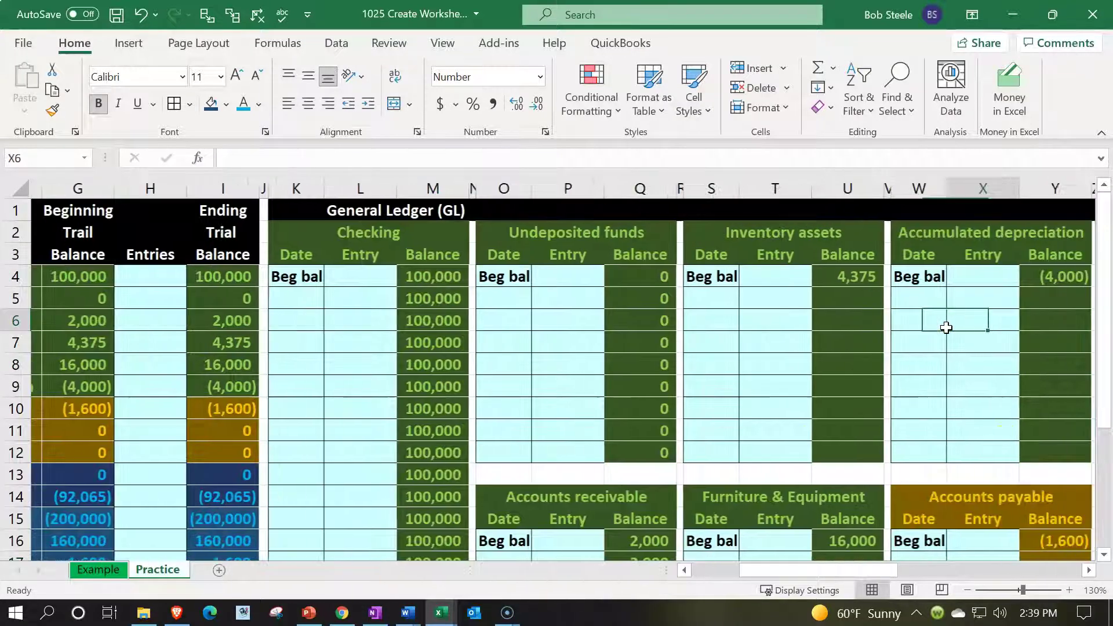
pyautogui.press('Right')
pyautogui.press('Right')
pyautogui.press('Right')
pyautogui.press('Right')
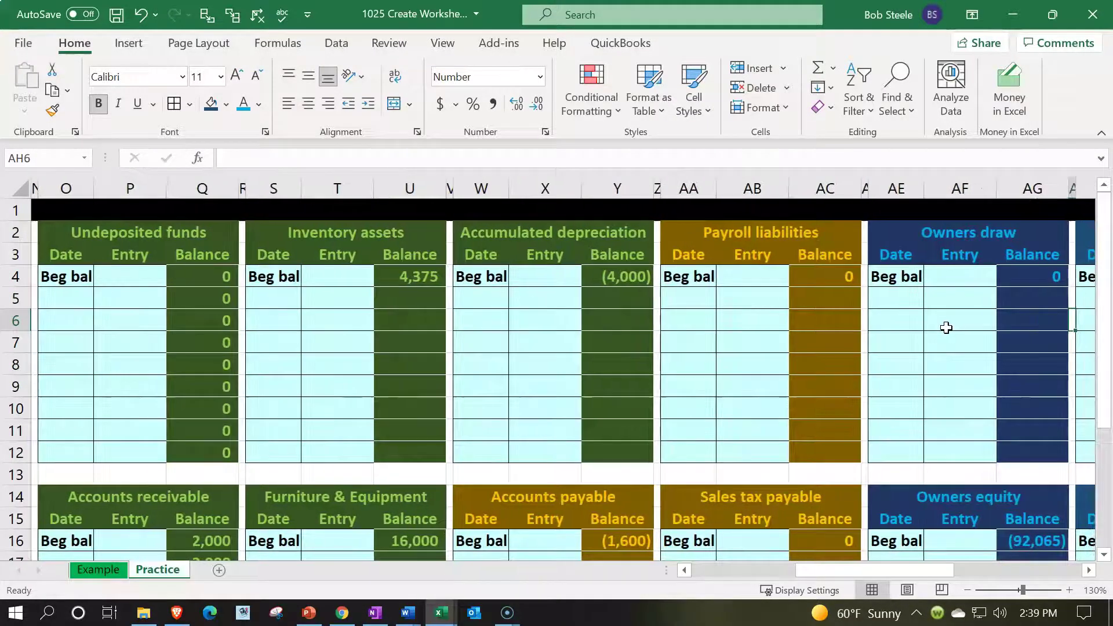
# - Enter the running balance formula =U4+T5 in cell U5 of the Inventory assets ledger and fill it down to U12
pyautogui.press('Left')
pyautogui.press('Left')
pyautogui.press('Left')
pyautogui.press('Left')
pyautogui.press('Left')
pyautogui.press('Left')
pyautogui.press('Left')
pyautogui.press('Left')
pyautogui.press('Left')
pyautogui.press('Left')
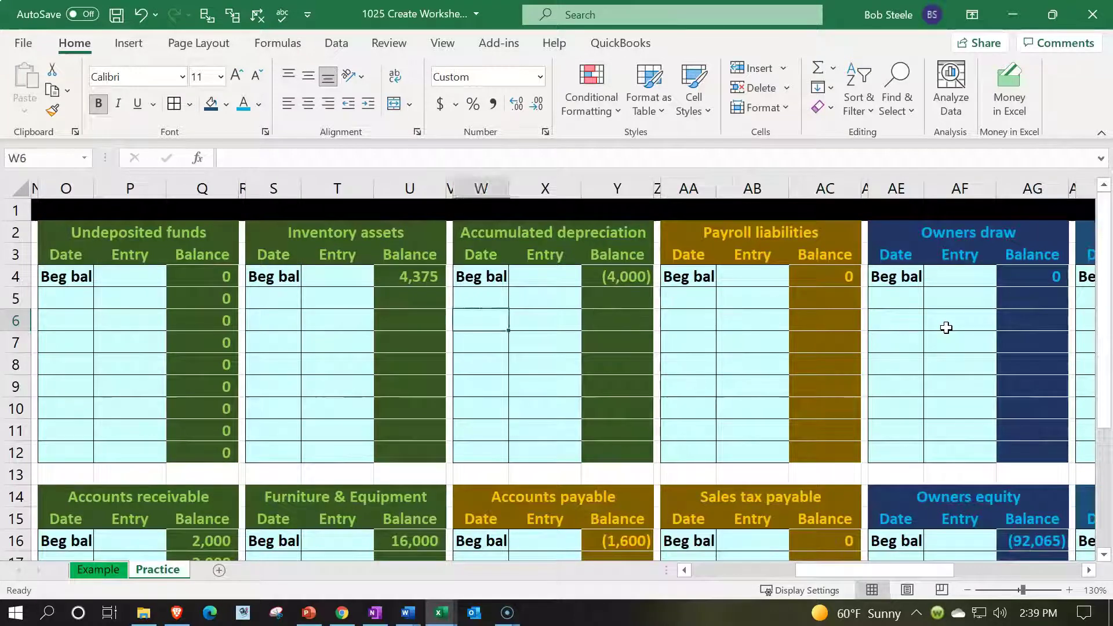
pyautogui.press('Up')
pyautogui.write('=')
pyautogui.press('Up')
pyautogui.write('+')
pyautogui.press('Left')
pyautogui.press('Return')
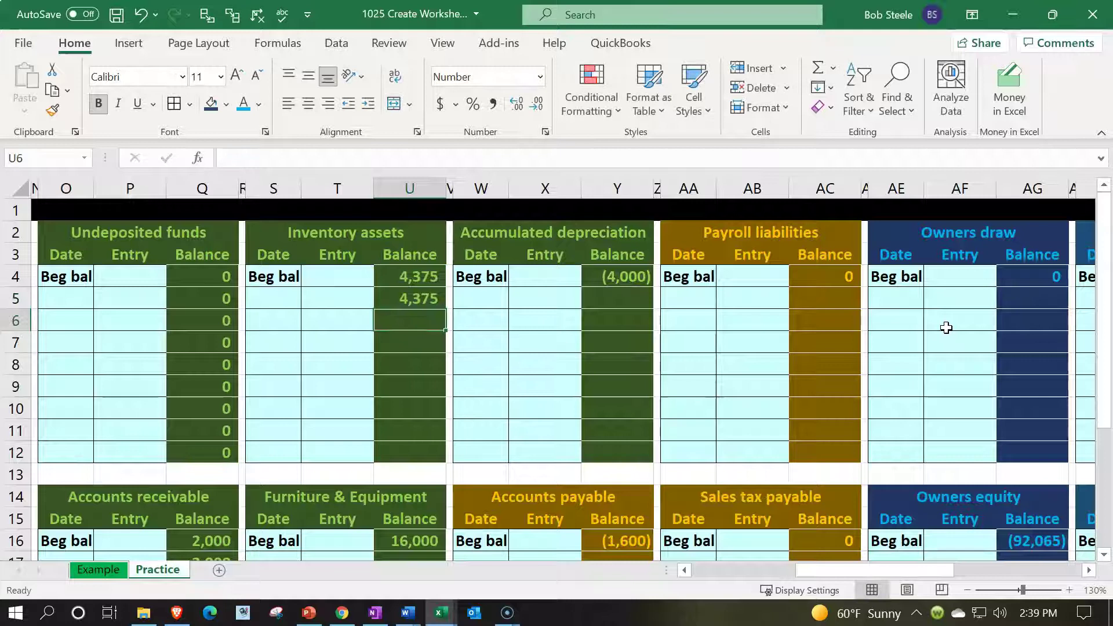
pyautogui.click(416, 298)
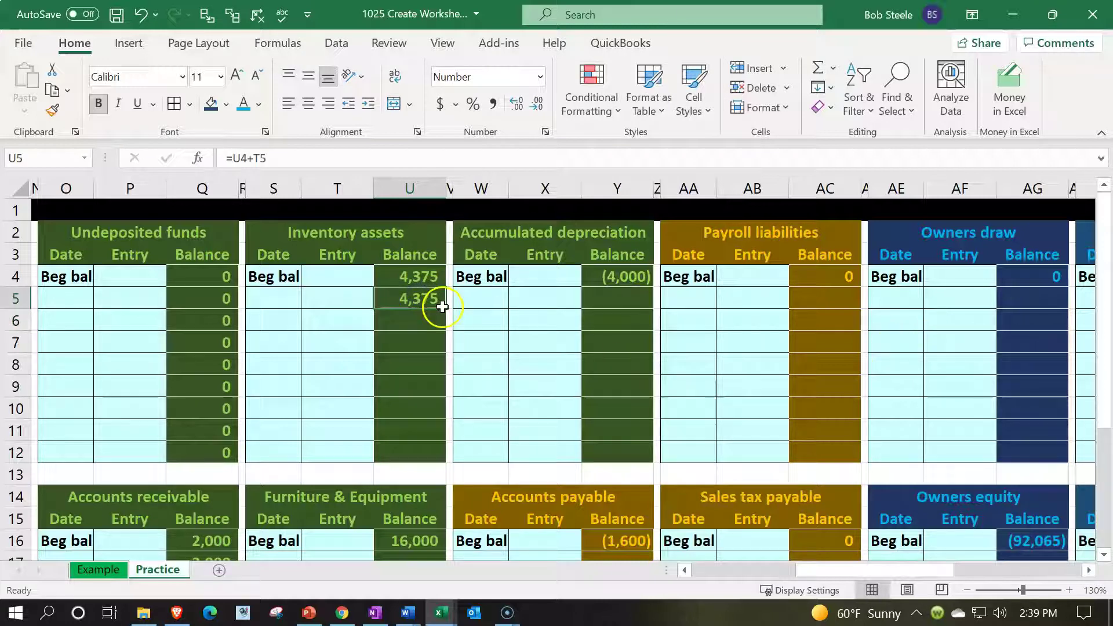
pyautogui.moveTo(446, 309); pyautogui.dragTo(453, 458)
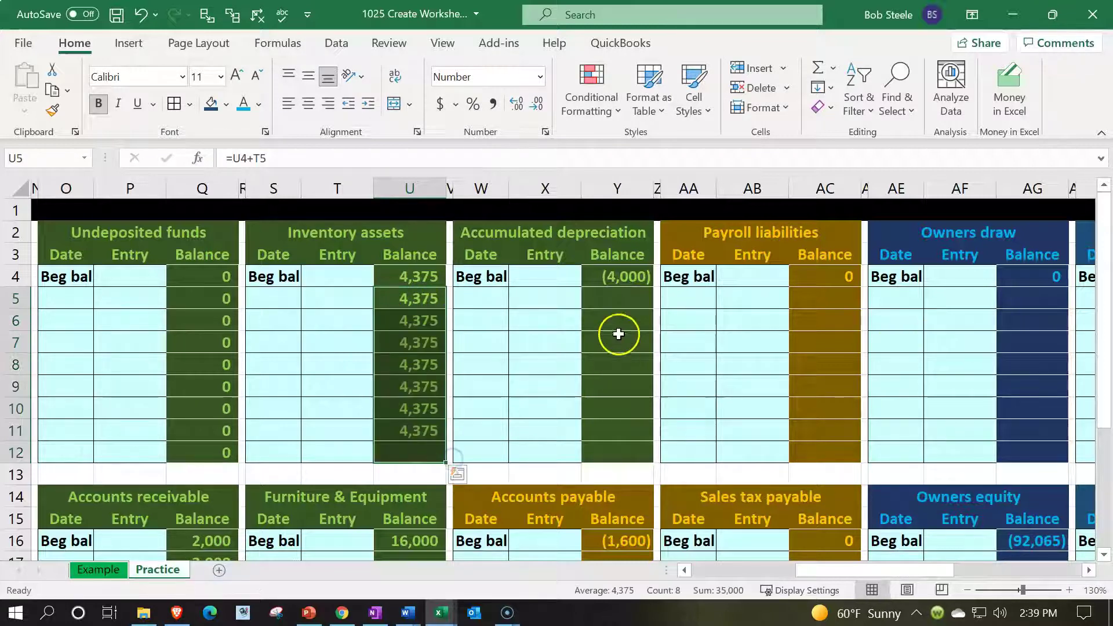
# - Enter the running balance formula =+Y4+X5 in cell Y5 of the Accumulated depreciation ledger and fill it down to Y12
pyautogui.click(610, 297)
pyautogui.write('+')
pyautogui.press('Up')
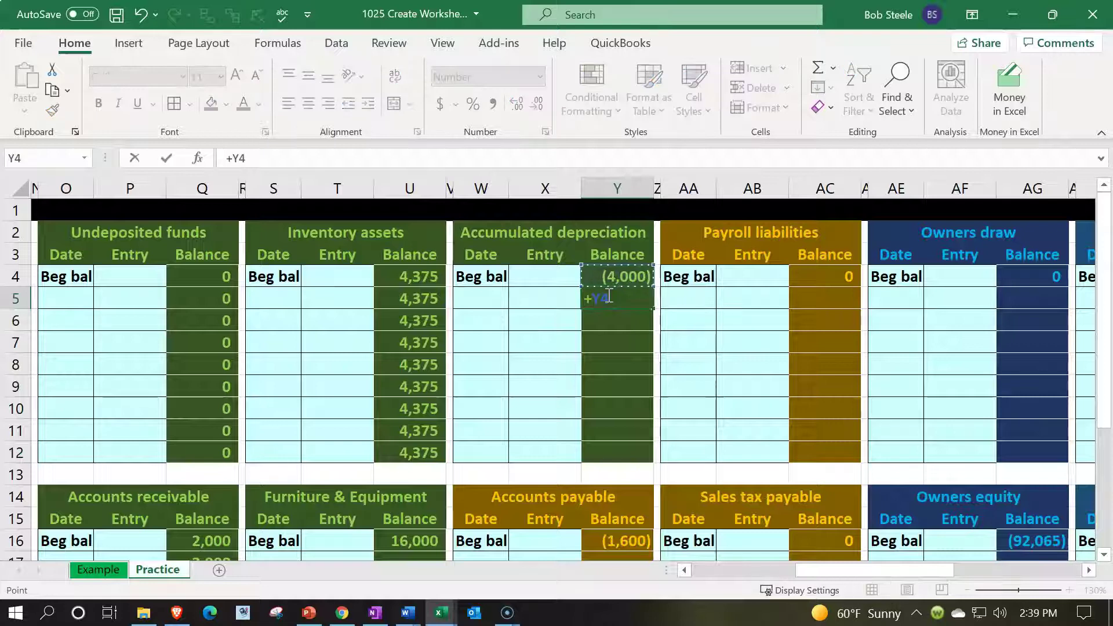
pyautogui.write('+')
pyautogui.press('Left')
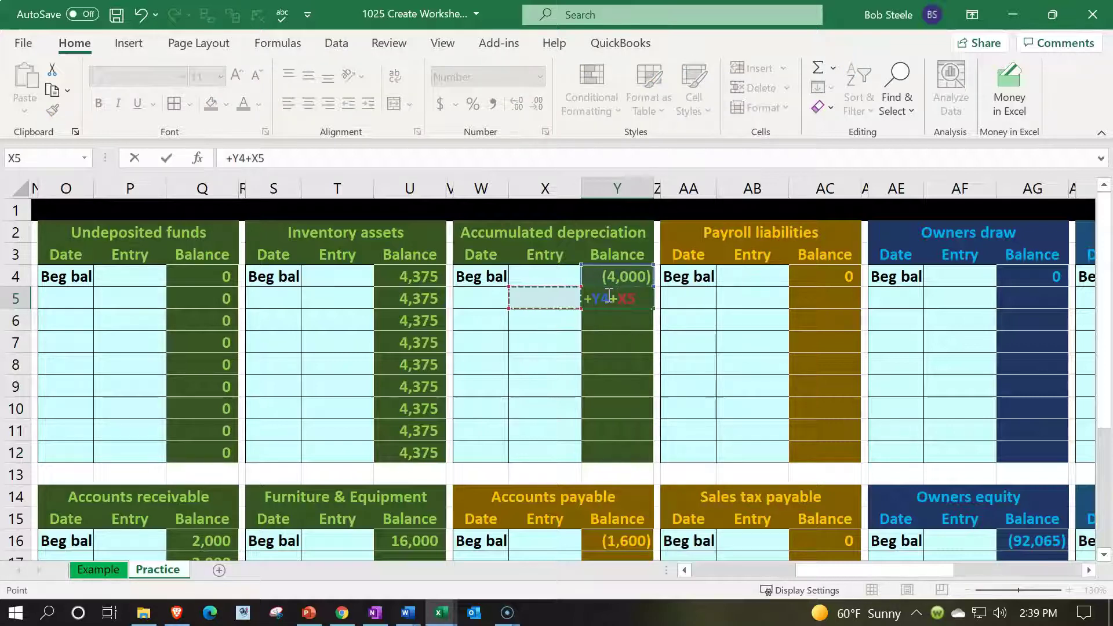
pyautogui.press('Return')
pyautogui.click(609, 295)
pyautogui.doubleClick(610, 296)
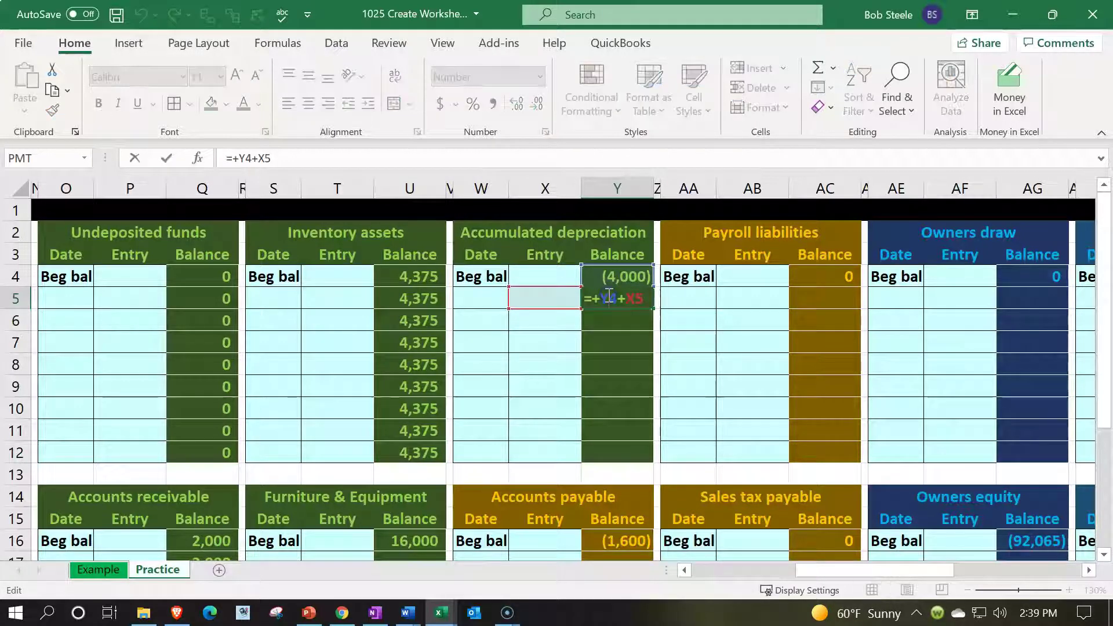
pyautogui.press('Return')
pyautogui.click(610, 296)
pyautogui.moveTo(654, 309); pyautogui.dragTo(653, 459)
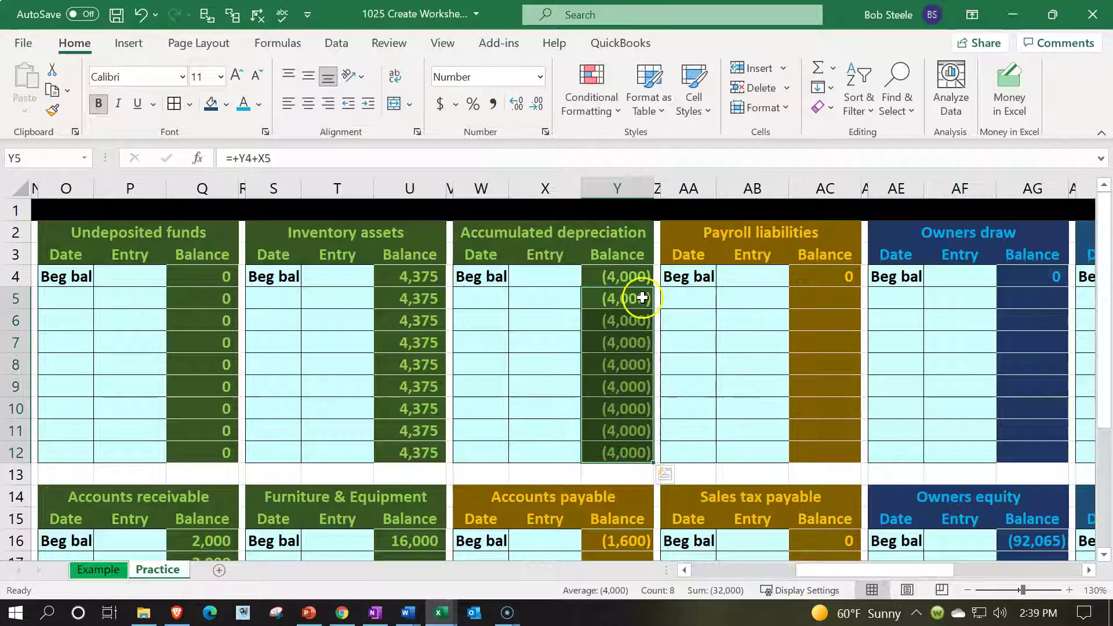
# - Enter the running balance formula =AC4+AB5 in cell AC5 of the Payroll liabilities ledger
pyautogui.click(829, 296)
pyautogui.write('=')
pyautogui.press('Up')
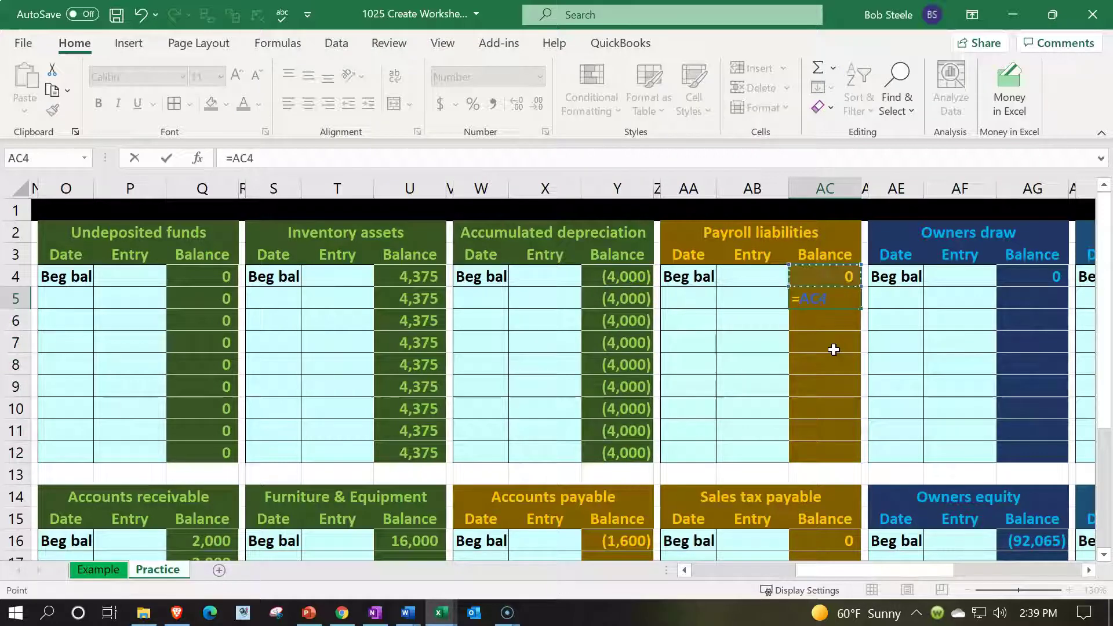
pyautogui.write('+')
pyautogui.press('Left')
pyautogui.press('Return')
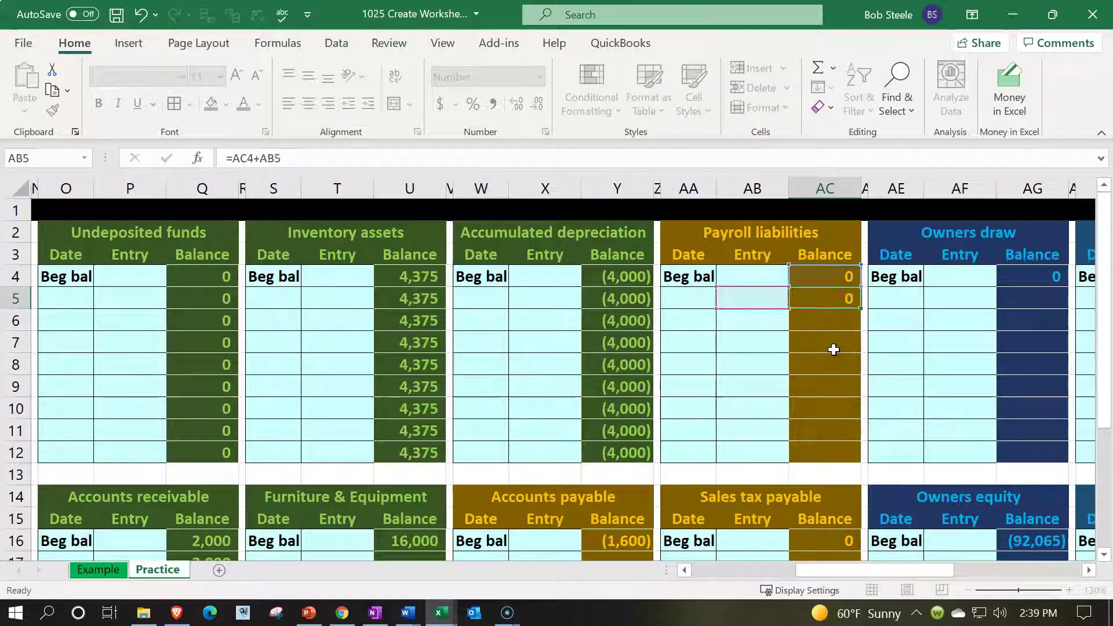
# - Test the Accumulated depreciation running balance with sample entries of -500 and 500 in cell X5, and clear the entry
pyautogui.click(556, 299)
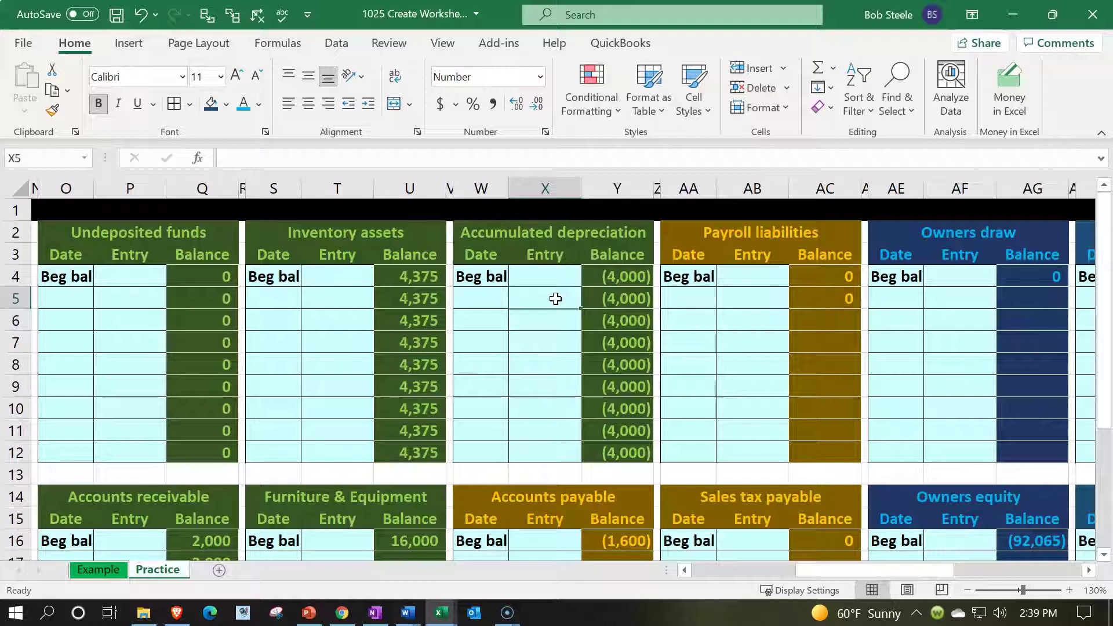
pyautogui.write('-500')
pyautogui.press('Return')
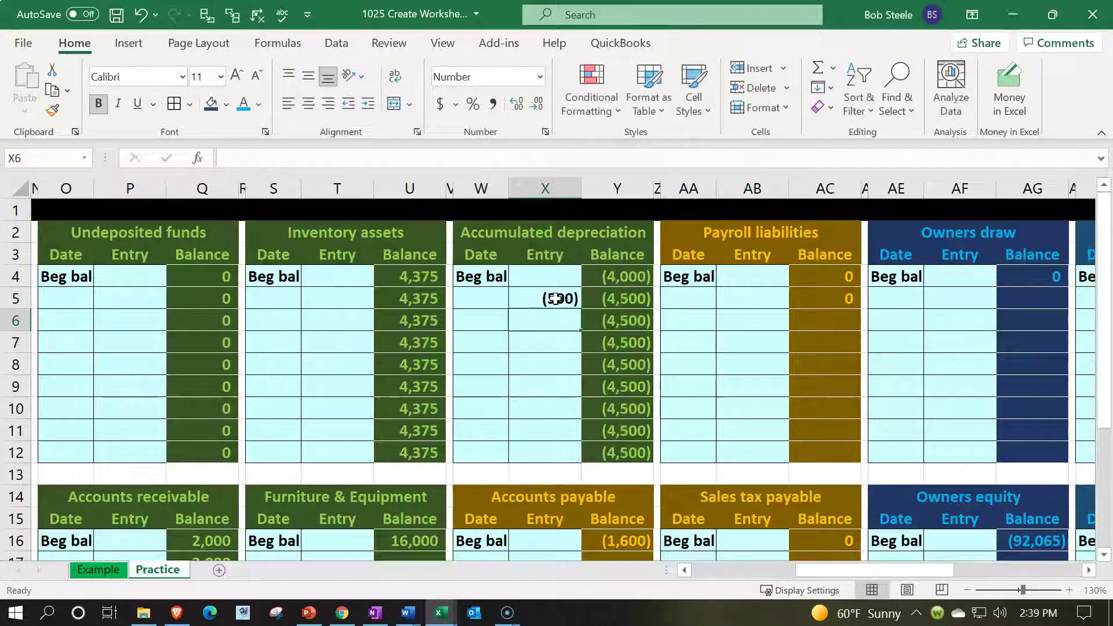
pyautogui.click(557, 298)
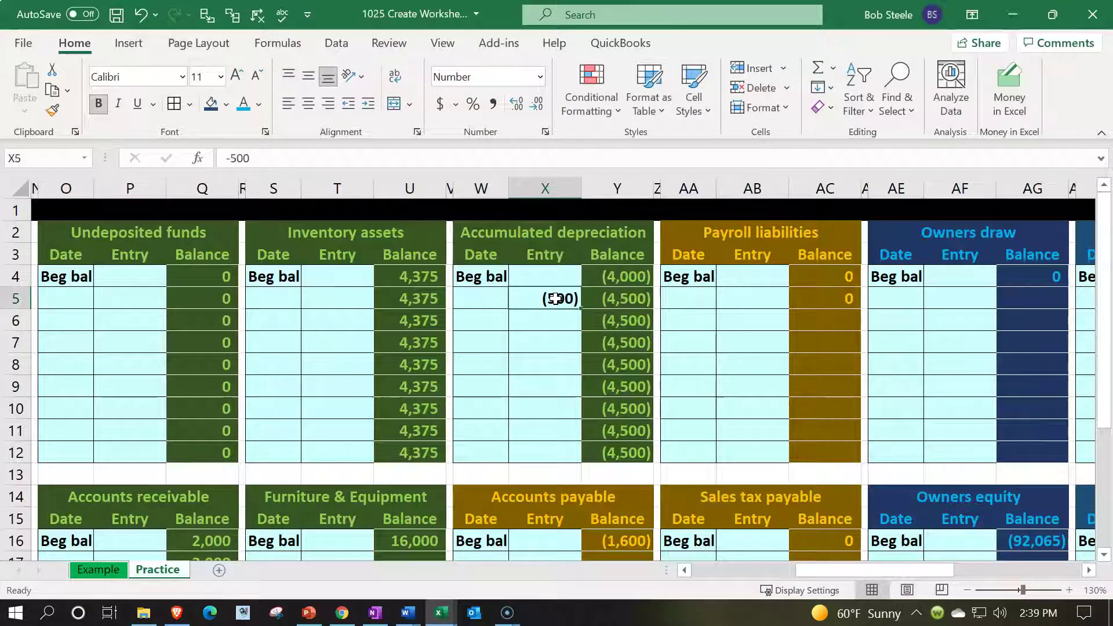
pyautogui.write('500')
pyautogui.press('Return')
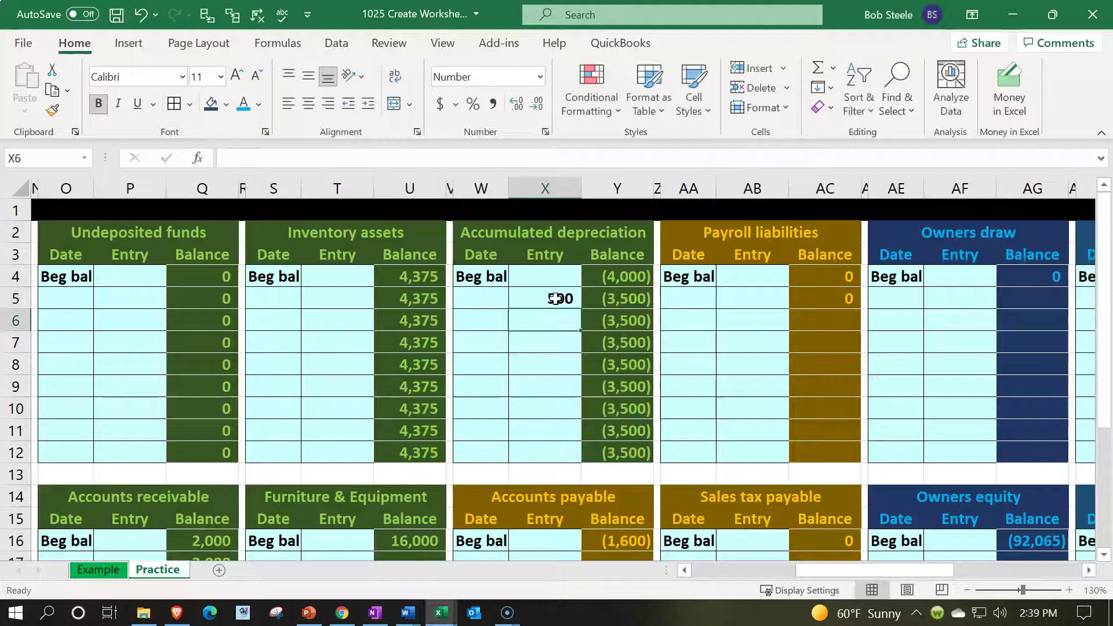
pyautogui.click(556, 299)
pyautogui.press('Delete')
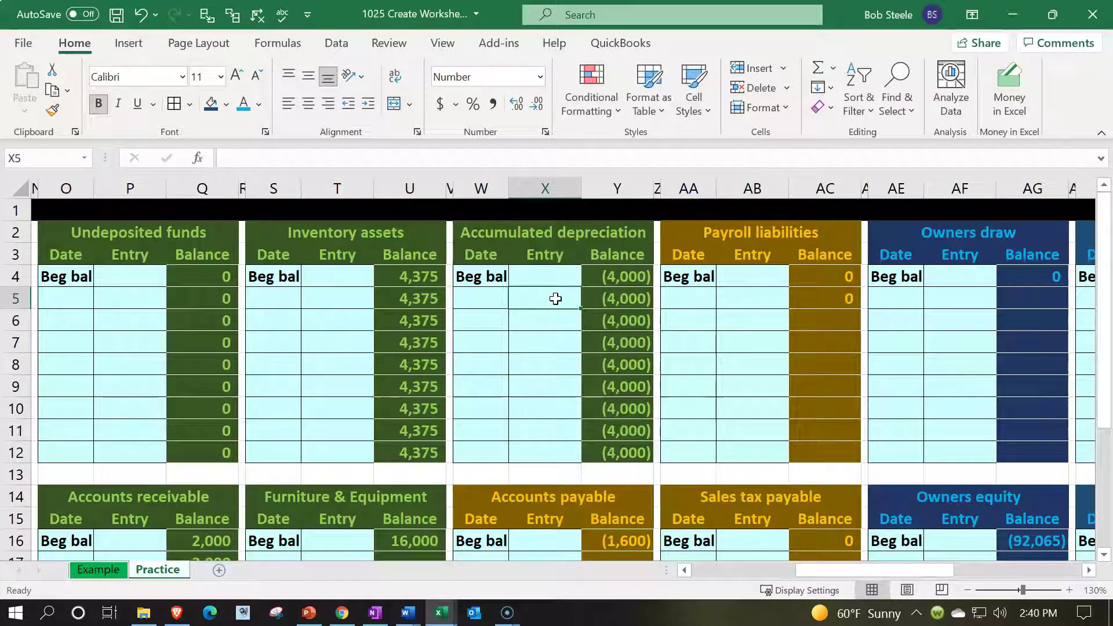
# - Fill the Payroll liabilities ledger's running balance formula from AC5 down to AC12
pyautogui.click(852, 299)
pyautogui.moveTo(861, 309); pyautogui.dragTo(865, 380)
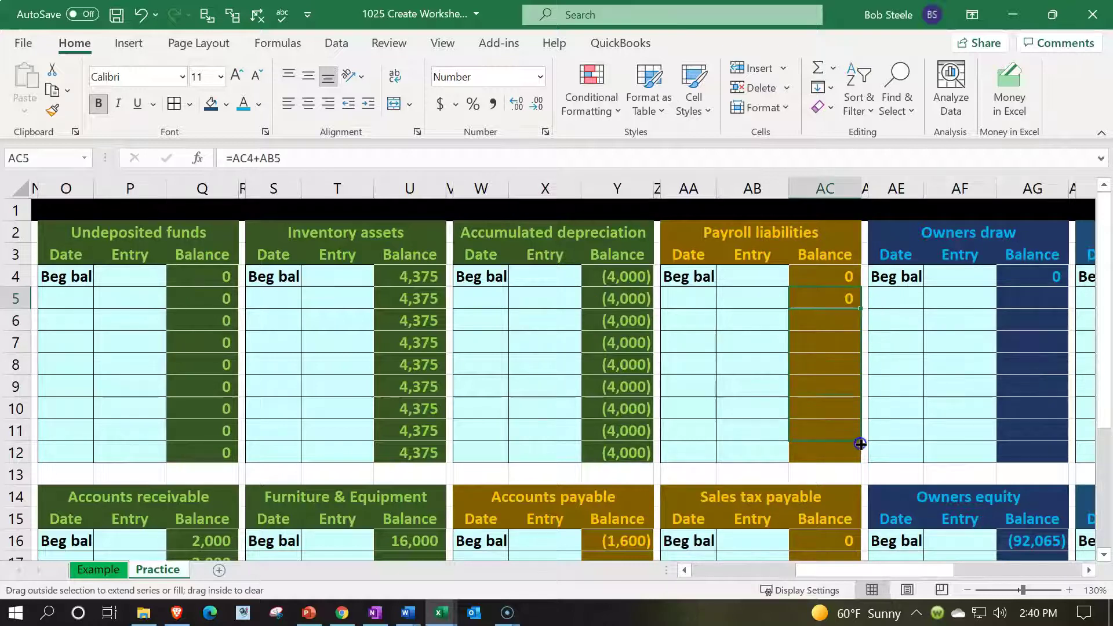
pyautogui.moveTo(860, 459); pyautogui.dragTo(861, 458)
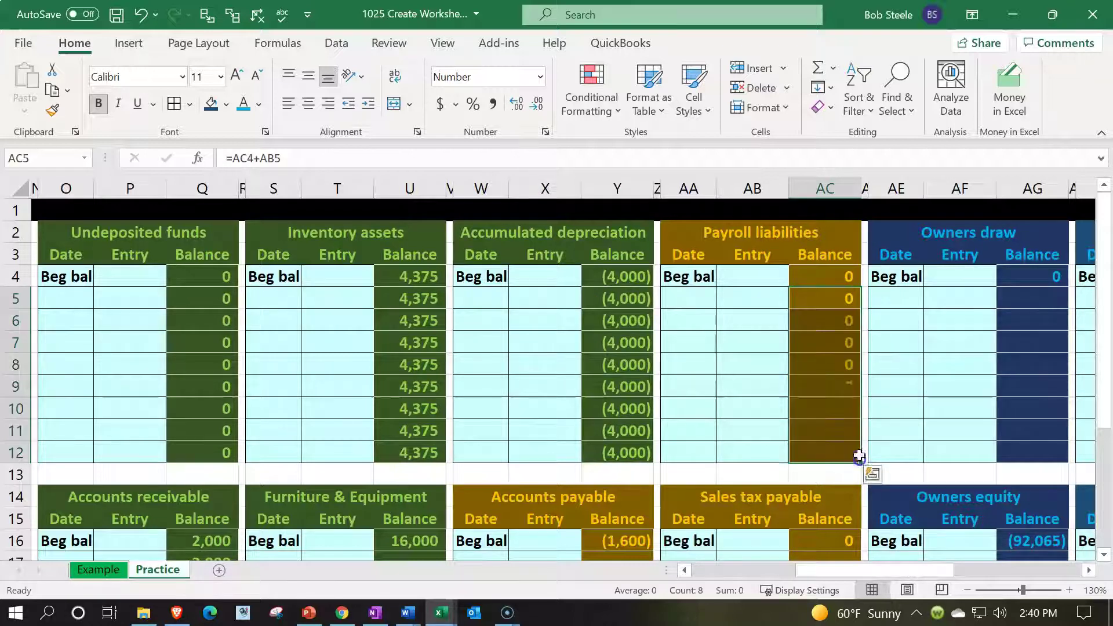
# - Enter the running balance formula =AG4+AF5 in cell AG5 of the Owners draw ledger and fill it down to AG12
pyautogui.click(1050, 288)
pyautogui.write('+')
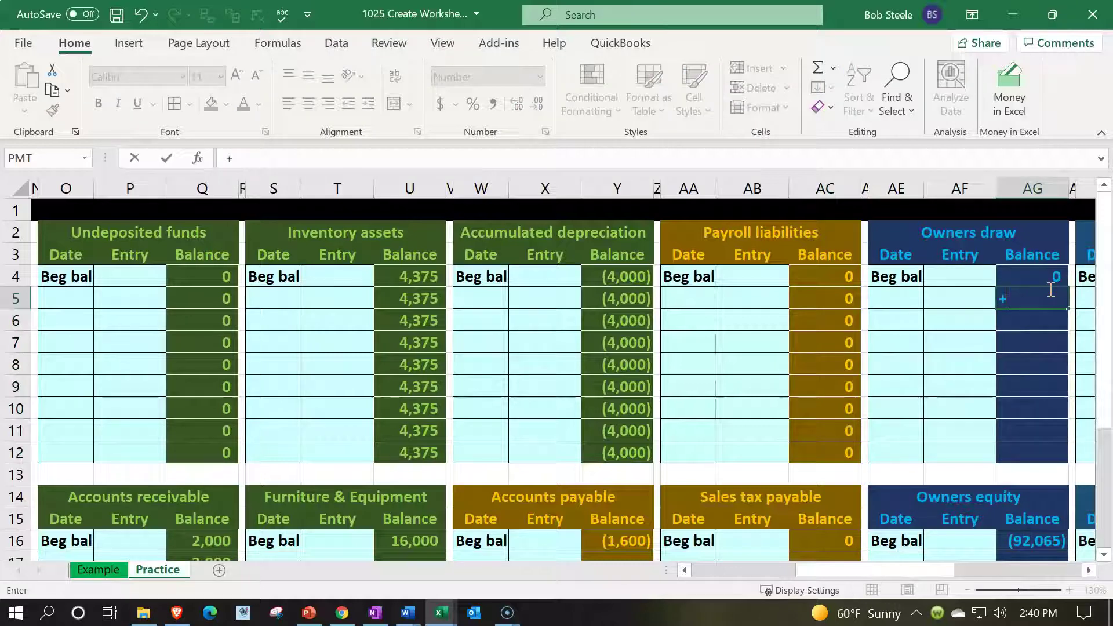
pyautogui.click(1051, 283)
pyautogui.write('+')
pyautogui.press('Left')
pyautogui.press('Return')
pyautogui.click(1061, 297)
pyautogui.moveTo(1068, 309); pyautogui.dragTo(1069, 458)
# - Enter the running balance formula =U16+T17 in cell U17 of the Furniture & Equipment ledger and fill it down to U24
pyautogui.scroll(-4, 930, 405)
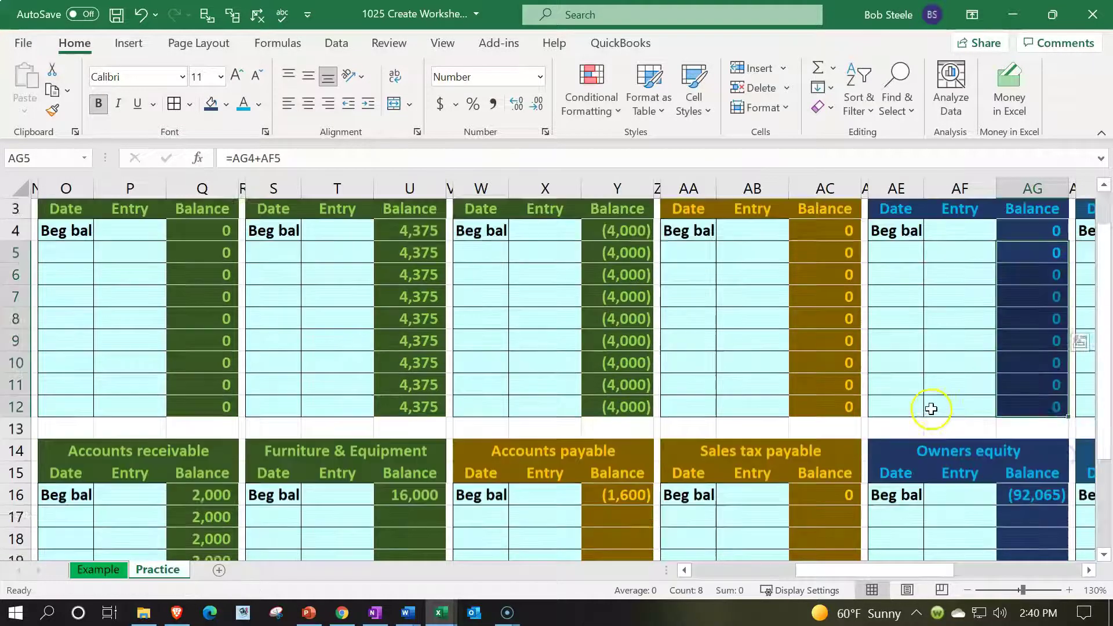
pyautogui.click(412, 301)
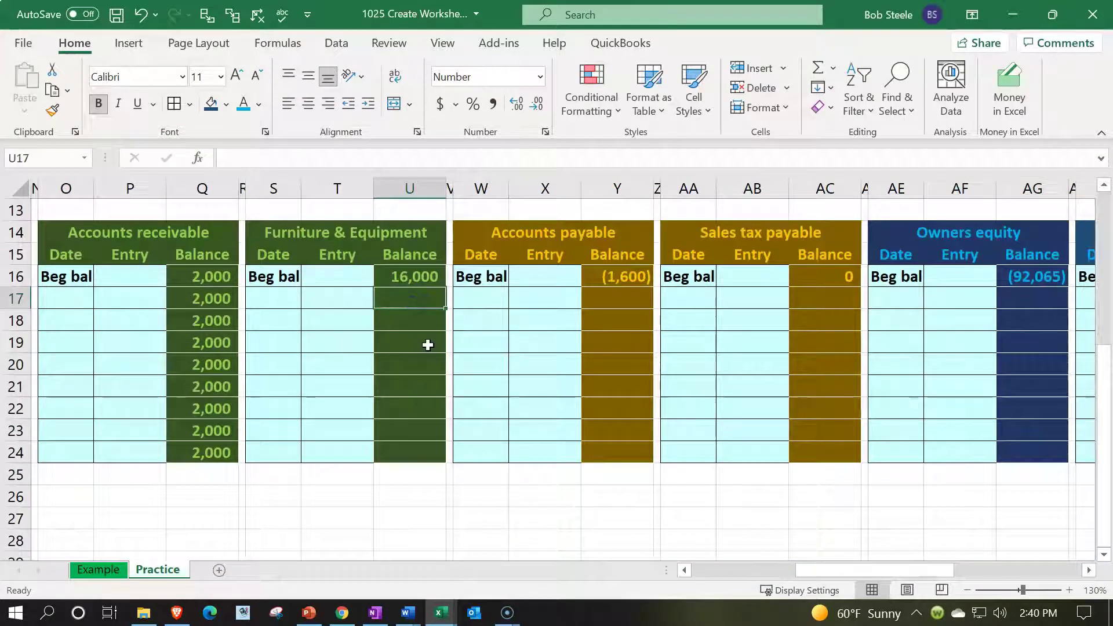
pyautogui.write('=')
pyautogui.press('Up')
pyautogui.write('+')
pyautogui.press('Left')
pyautogui.press('Return')
pyautogui.click(439, 299)
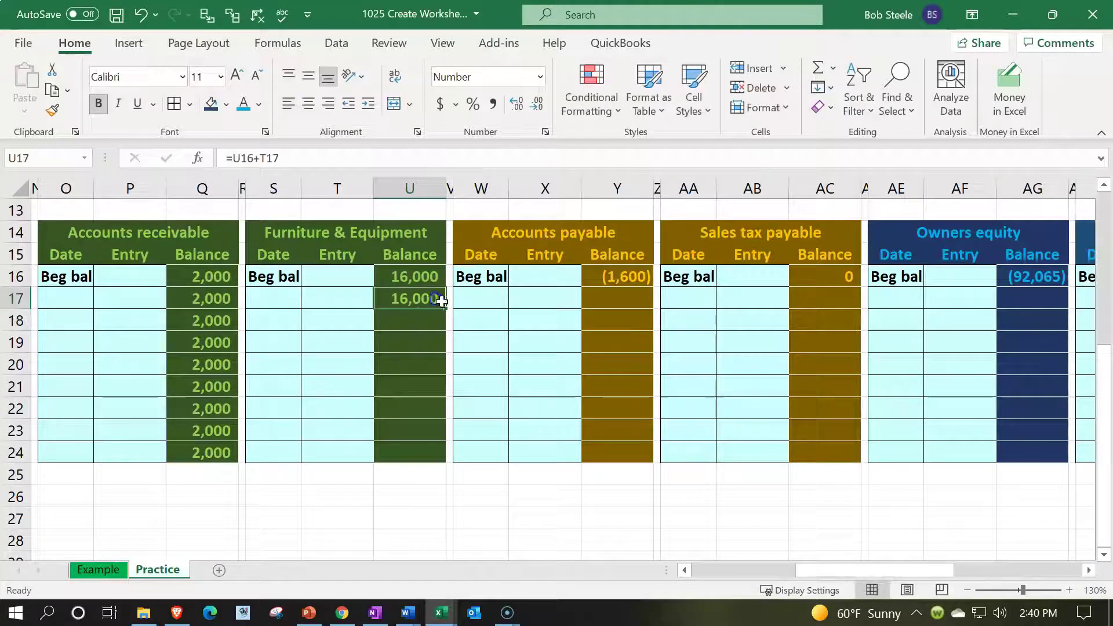
pyautogui.moveTo(447, 307); pyautogui.dragTo(446, 418)
pyautogui.moveTo(452, 462); pyautogui.dragTo(451, 462)
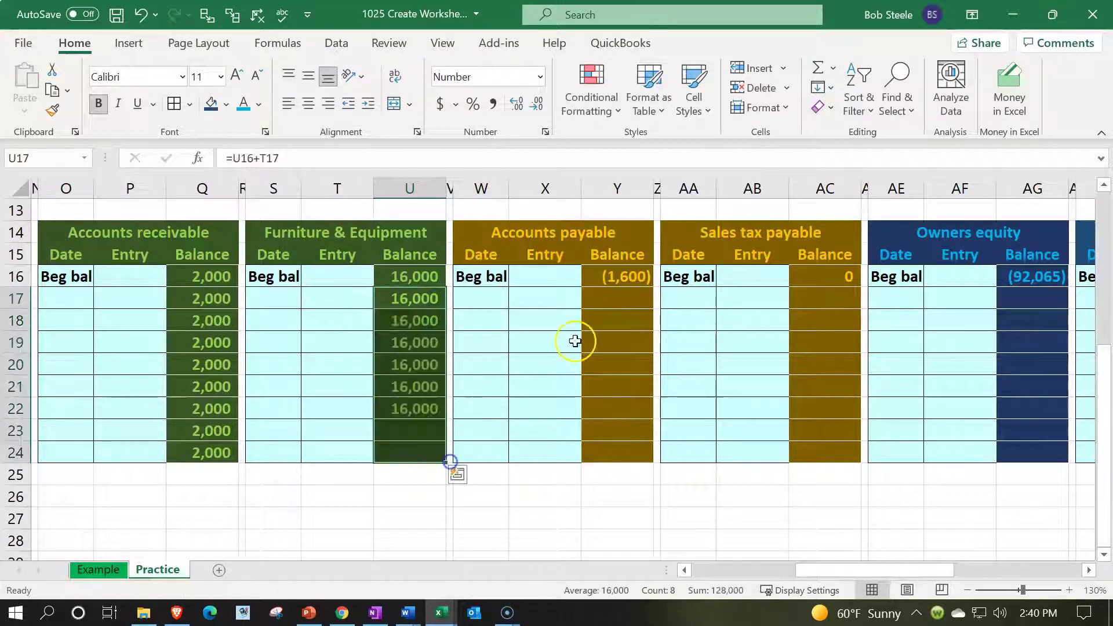
# - Enter the running balance formula =Y16+X17 in cell Y17 of the Accounts payable ledger and fill it down to Y24
pyautogui.click(611, 278)
pyautogui.click(613, 293)
pyautogui.write('=')
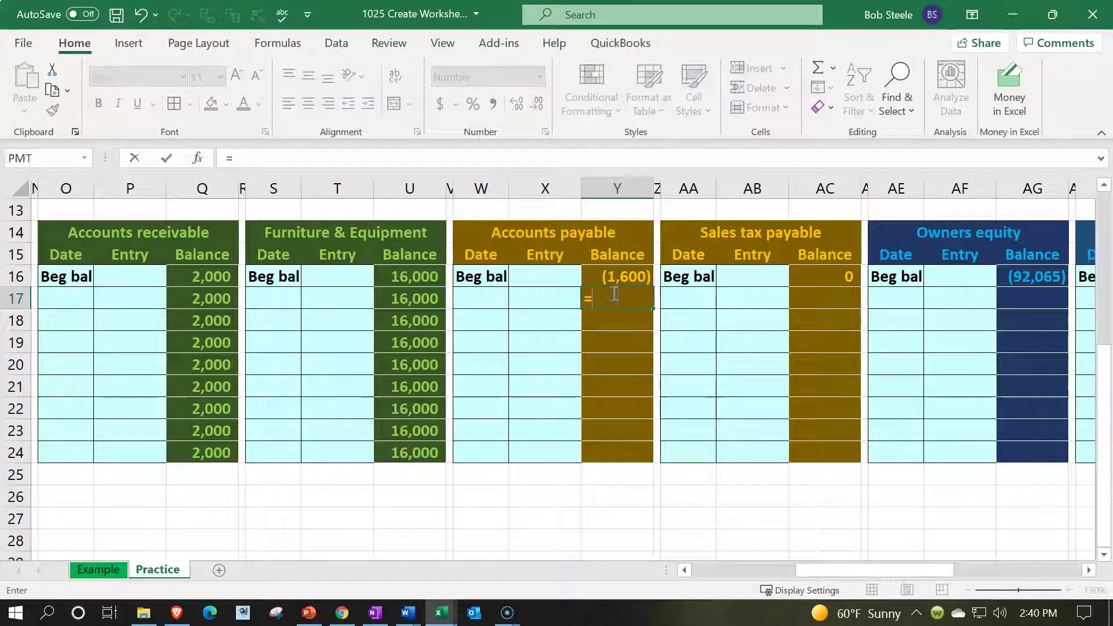
pyautogui.press('Left')
pyautogui.press('Return')
pyautogui.click(610, 301)
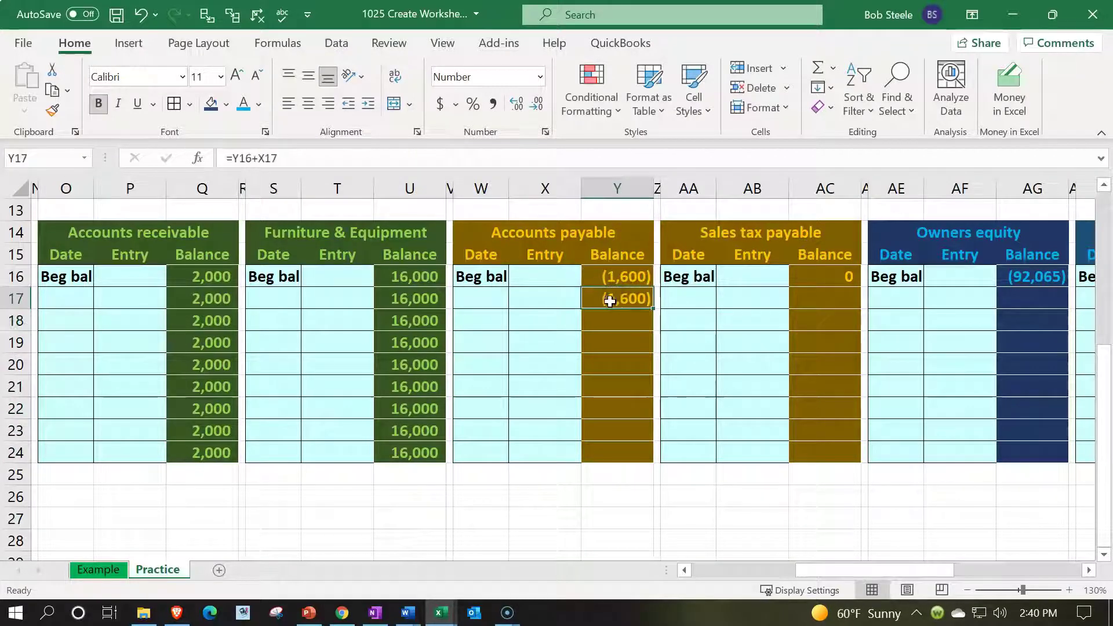
pyautogui.moveTo(653, 309); pyautogui.dragTo(655, 465)
# - Enter the running balance formula =AC16+AB17 in cell AC17 of the Sales tax payable ledger and fill it down to AC24
pyautogui.click(817, 306)
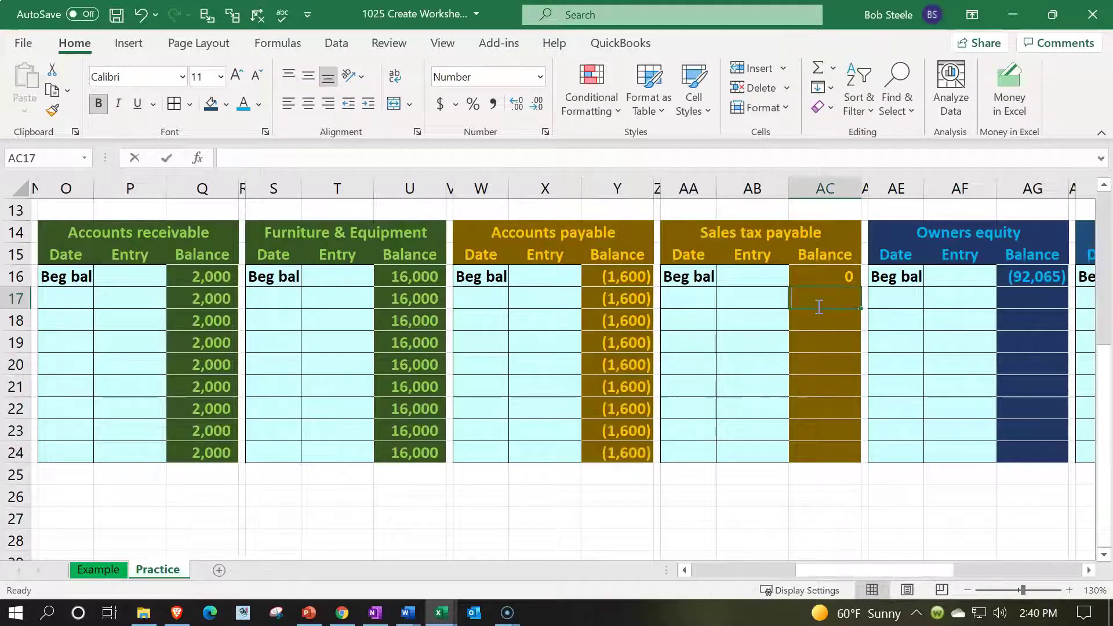
pyautogui.write('=')
pyautogui.press('Up')
pyautogui.write('+')
pyautogui.press('Left')
pyautogui.press('Return')
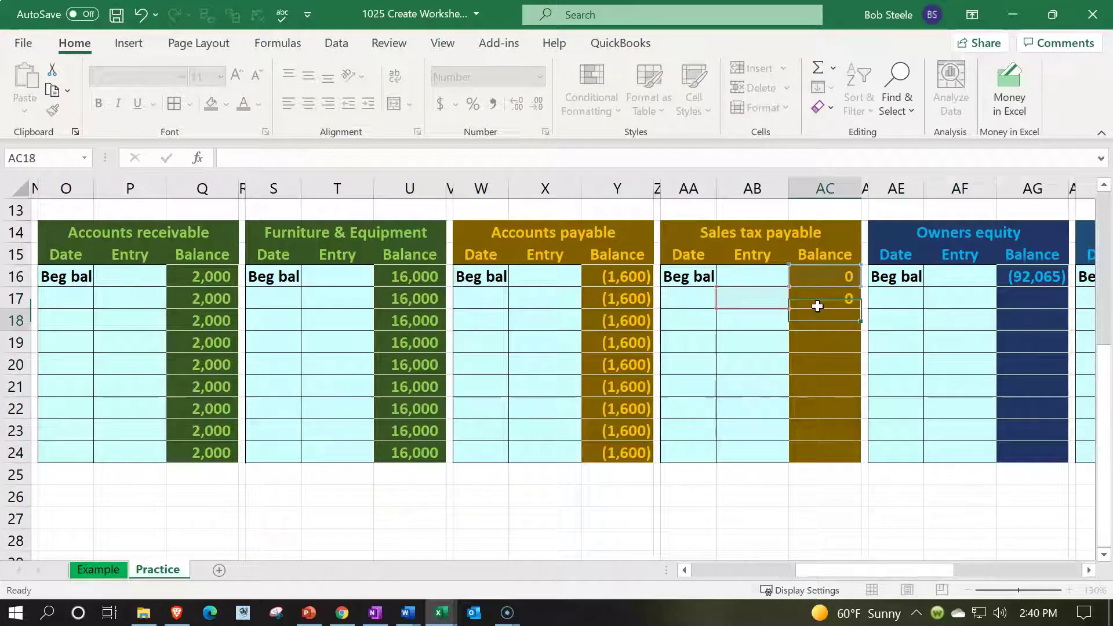
pyautogui.click(851, 301)
pyautogui.moveTo(861, 312); pyautogui.dragTo(863, 454)
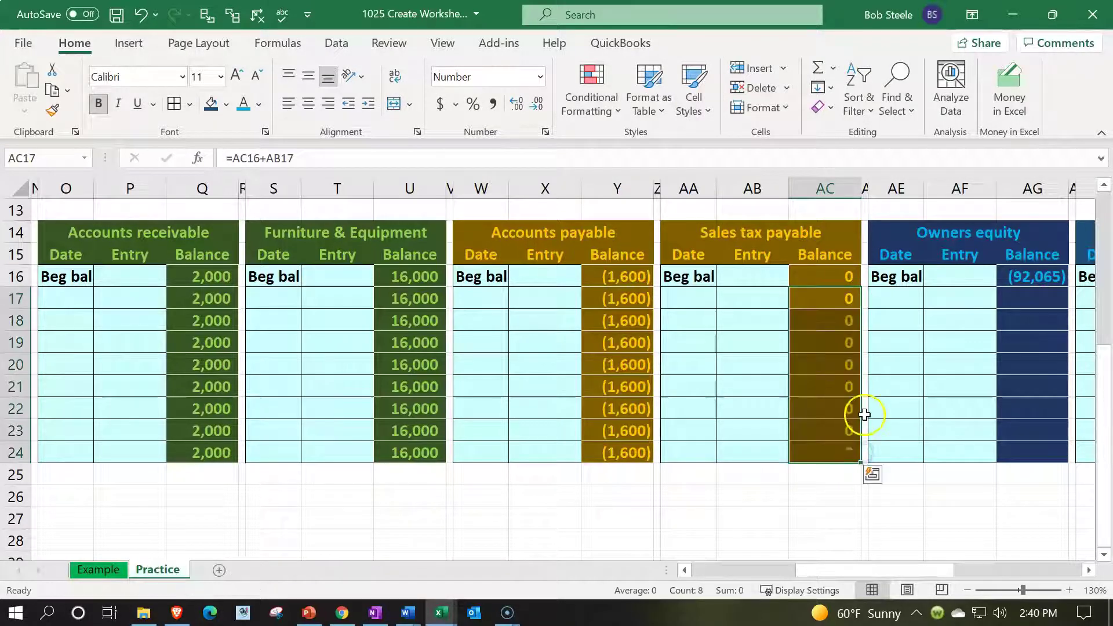
# - Copy the Sales tax payable formula in AC17, paste only the formula into Owners equity cells AG17 to AG24, and check it in AG19
pyautogui.click(834, 298)
pyautogui.rightClick(835, 300)
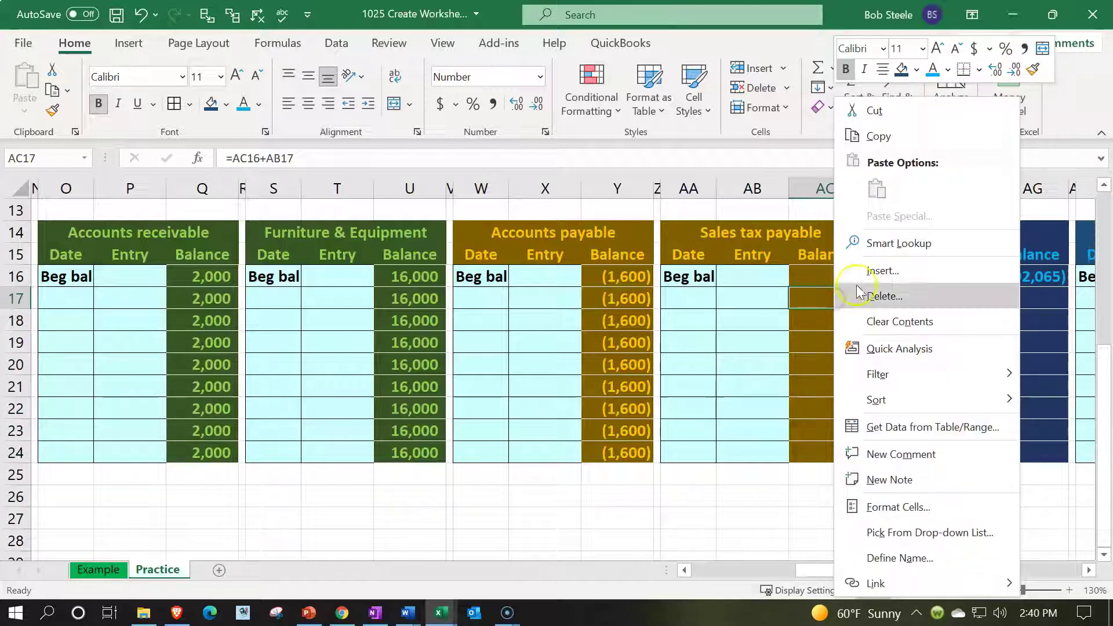
pyautogui.click(878, 137)
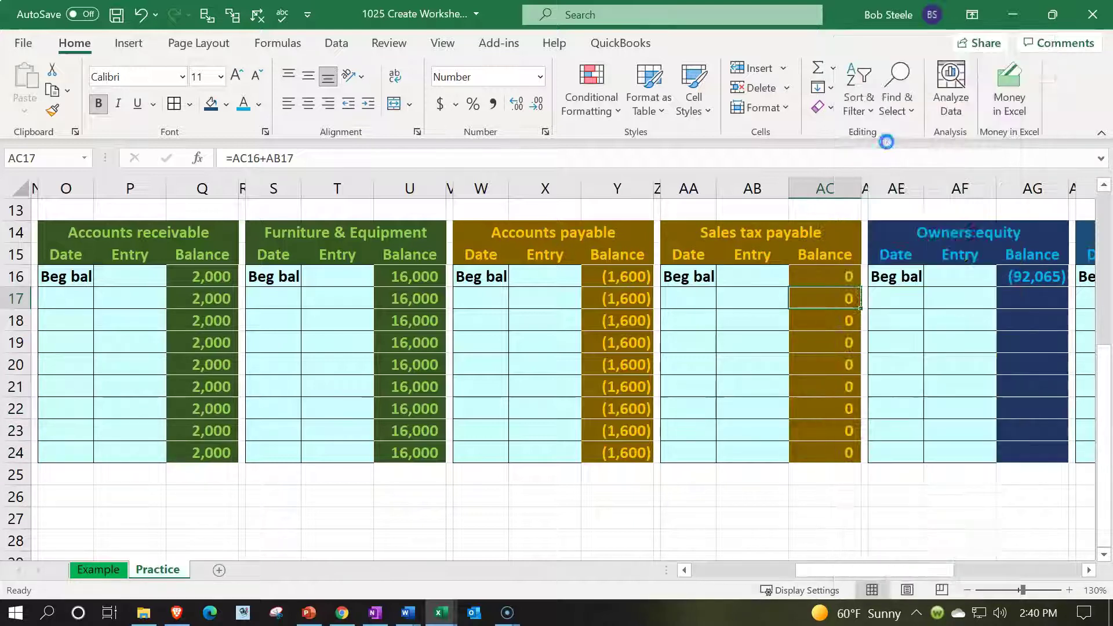
pyautogui.click(1022, 299)
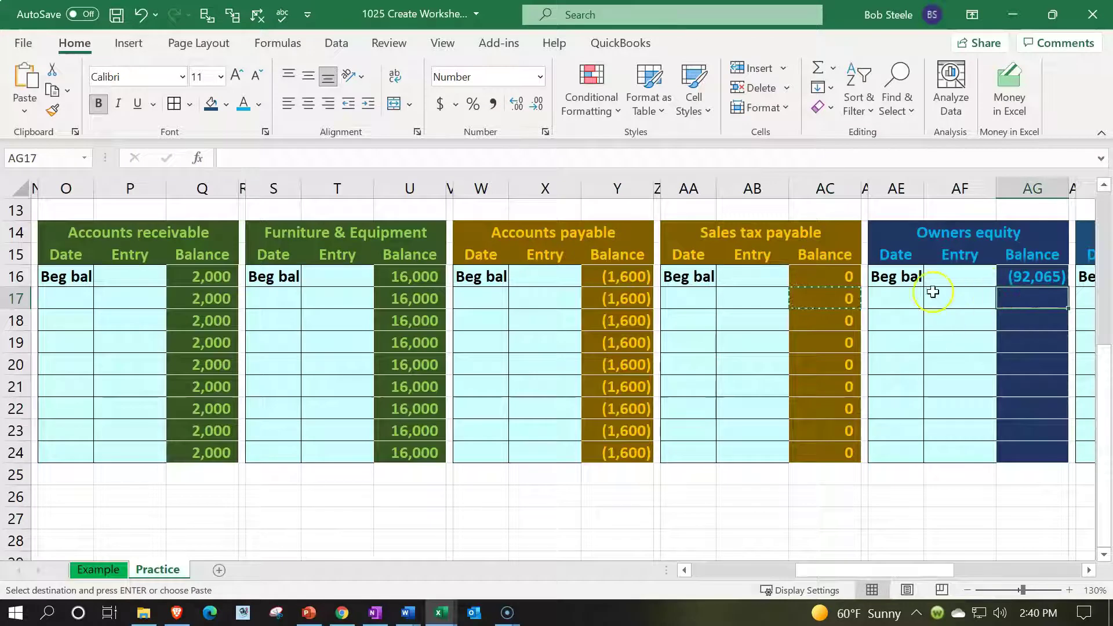
pyautogui.moveTo(1019, 299); pyautogui.dragTo(1020, 450)
pyautogui.rightClick(1020, 447)
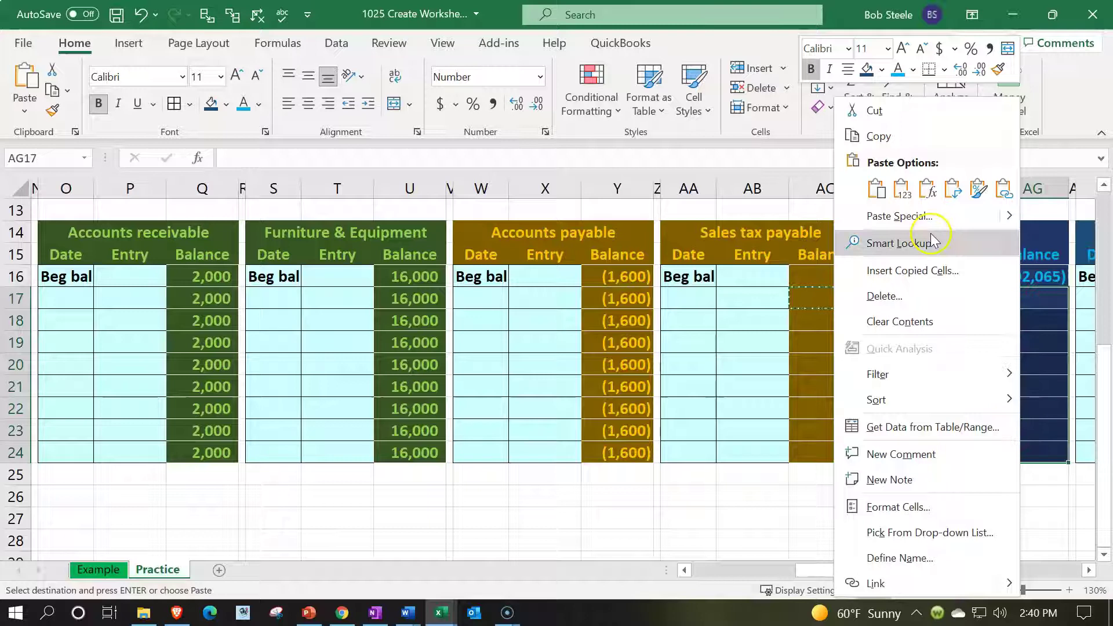
pyautogui.click(929, 195)
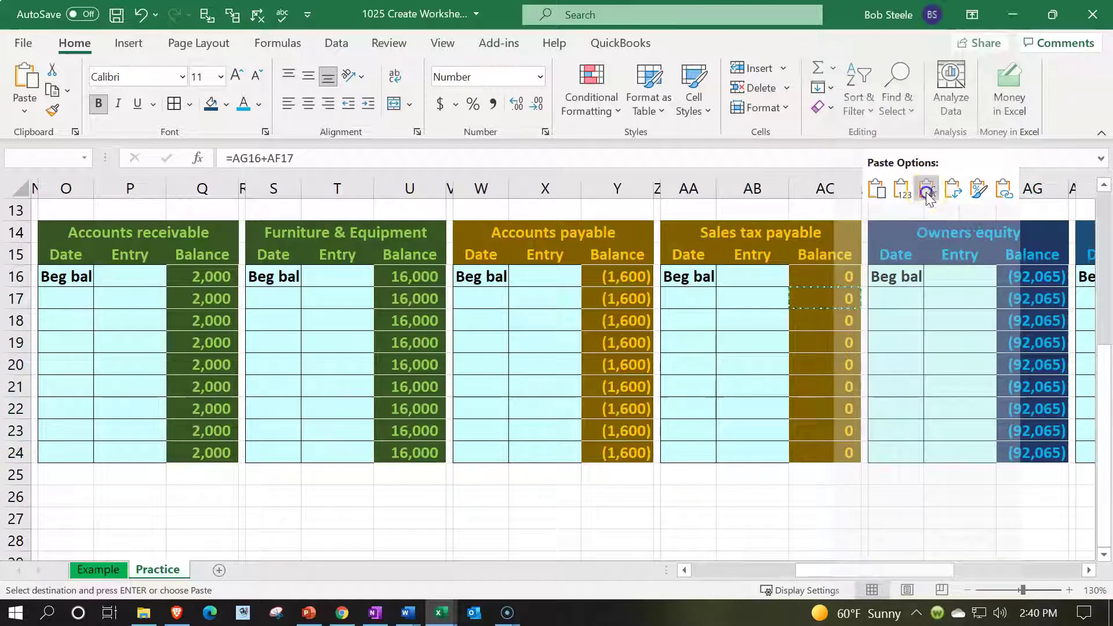
pyautogui.doubleClick(1030, 344)
pyautogui.press('Return')
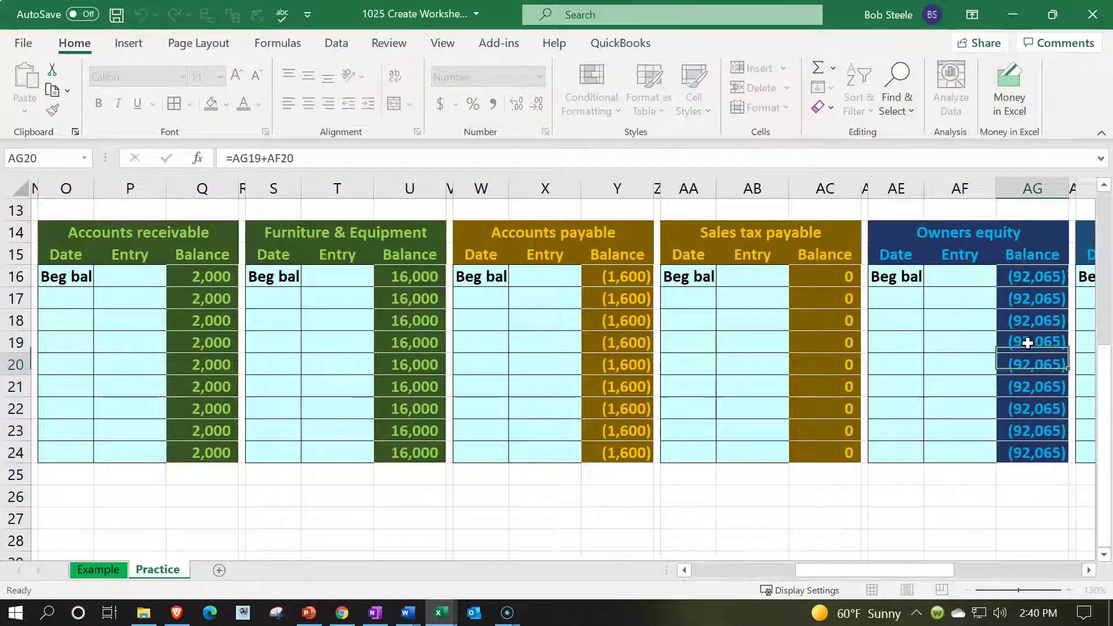
# - Copy the Owners draw running balance formula in AG5 and paste only the formula into Sales or revenue cells AK5 to AK12
pyautogui.scroll(4, 1028, 344)
pyautogui.moveTo(948, 570); pyautogui.dragTo(1074, 571)
pyautogui.moveTo(413, 298); pyautogui.dragTo(412, 450)
pyautogui.rightClick(412, 449)
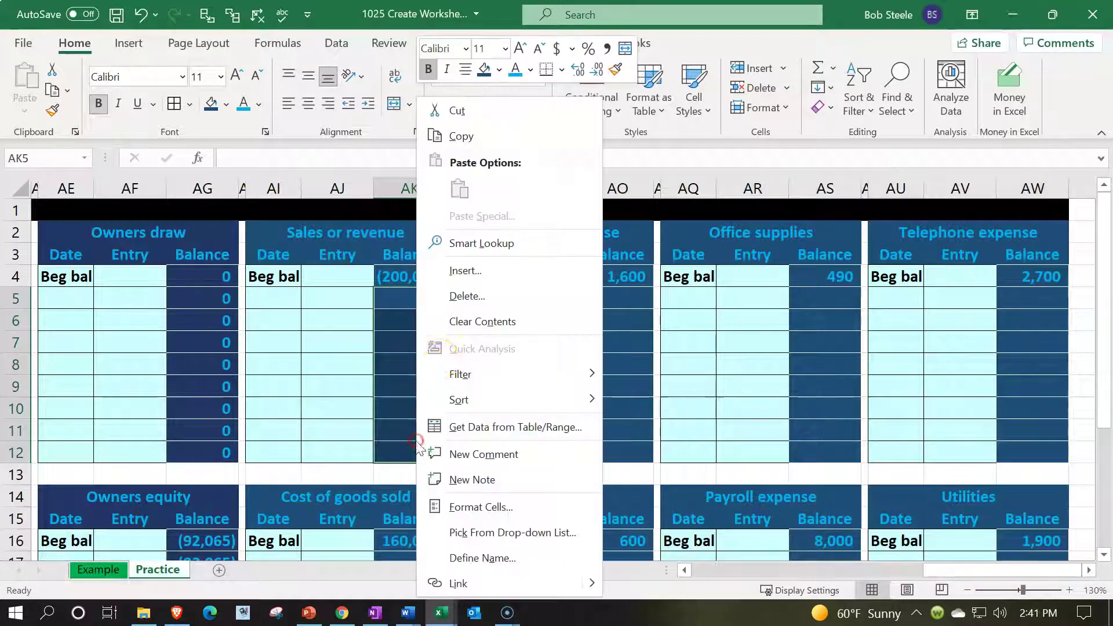
pyautogui.click(458, 325)
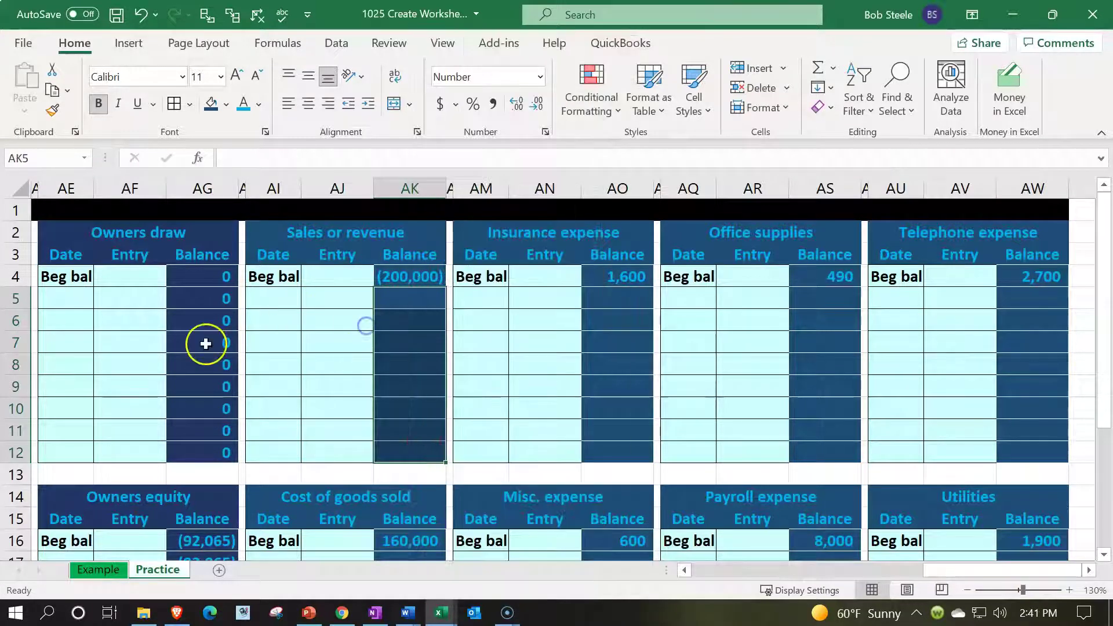
pyautogui.click(203, 296)
pyautogui.rightClick(205, 295)
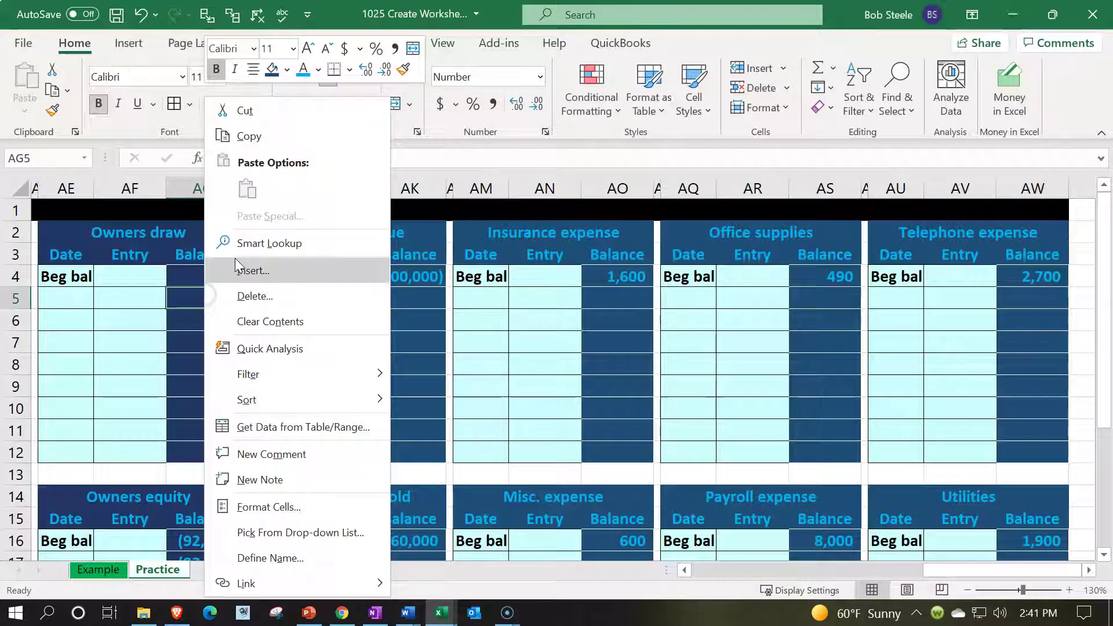
pyautogui.click(249, 136)
pyautogui.moveTo(406, 296); pyautogui.dragTo(408, 445)
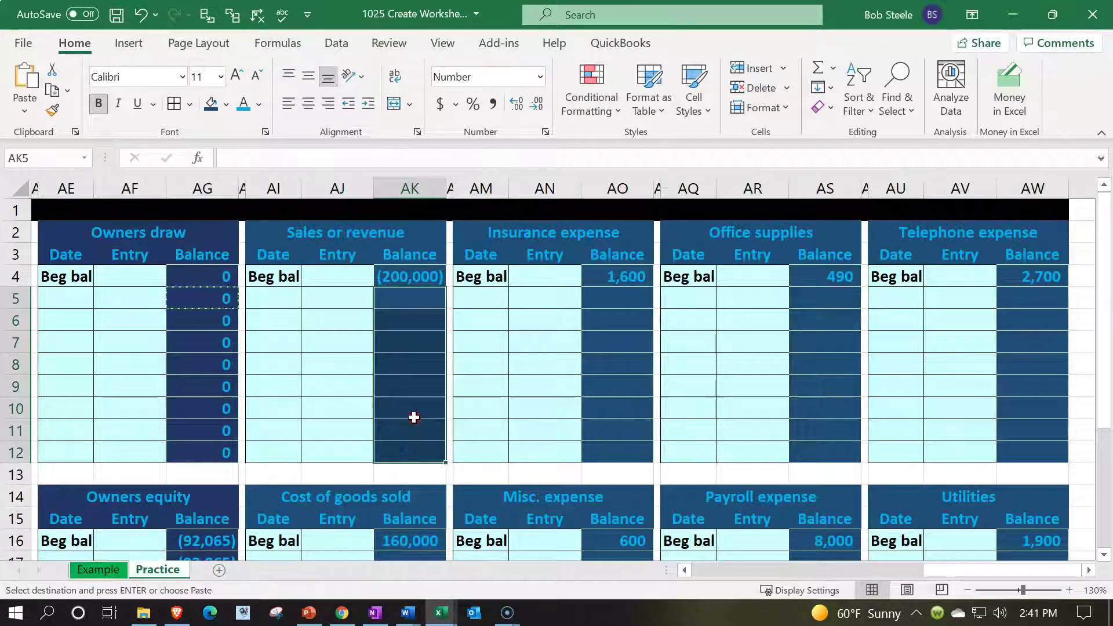
pyautogui.rightClick(414, 418)
pyautogui.click(507, 192)
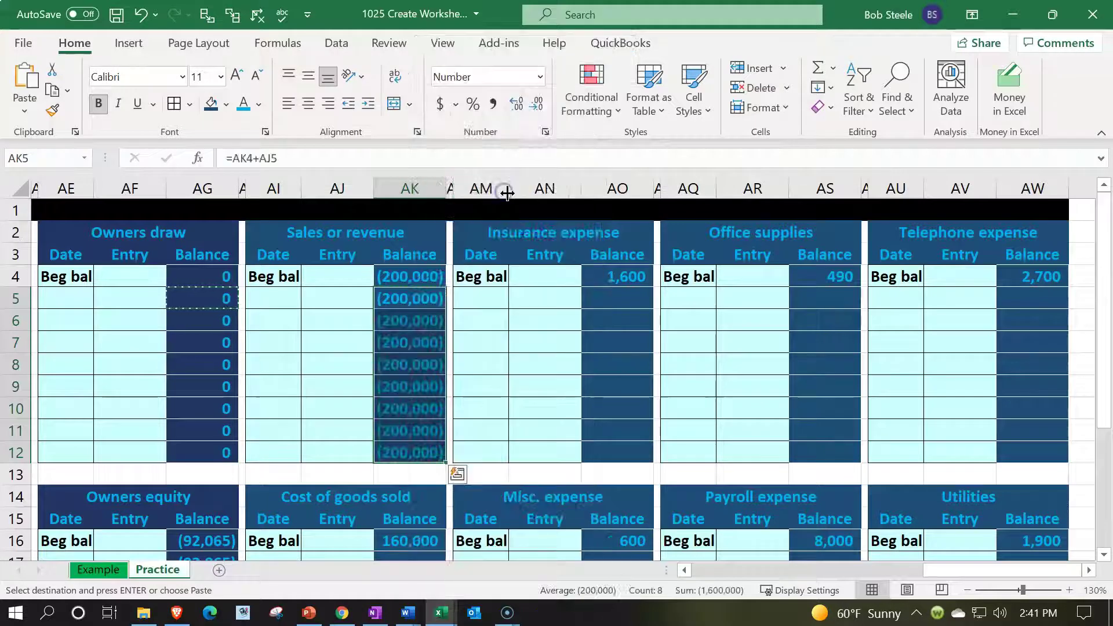
# - Paste only the copied formula into Insurance expense cells AO5 to AO12 and Office supplies cells AS5 to AS12
pyautogui.moveTo(607, 294); pyautogui.dragTo(621, 448)
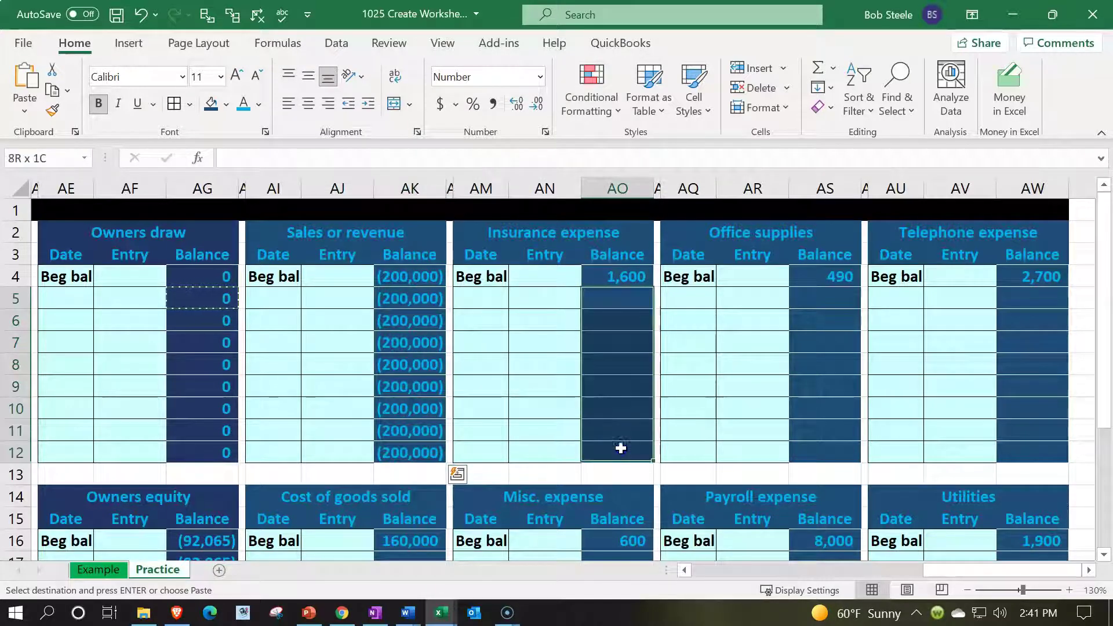
pyautogui.rightClick(618, 406)
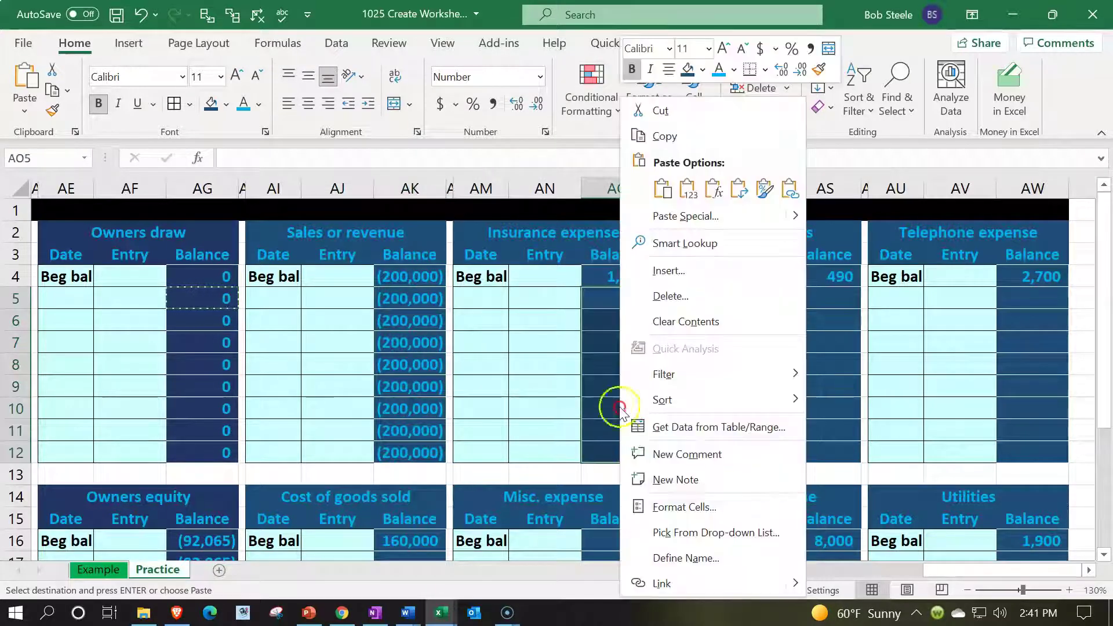
pyautogui.click(712, 191)
pyautogui.moveTo(809, 298); pyautogui.dragTo(813, 441)
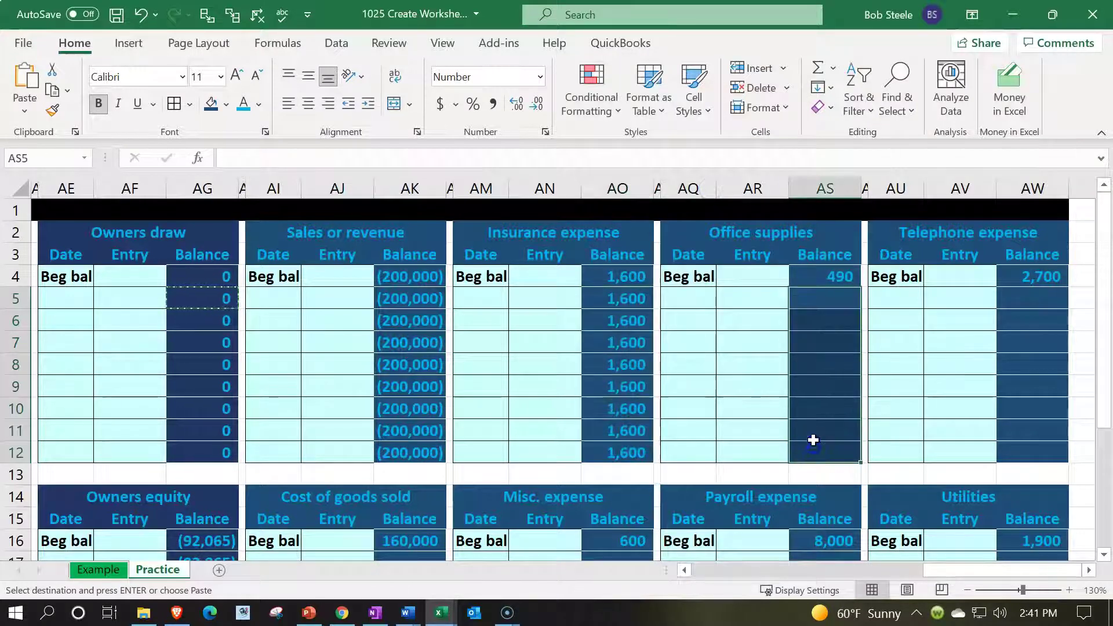
pyautogui.rightClick(812, 412)
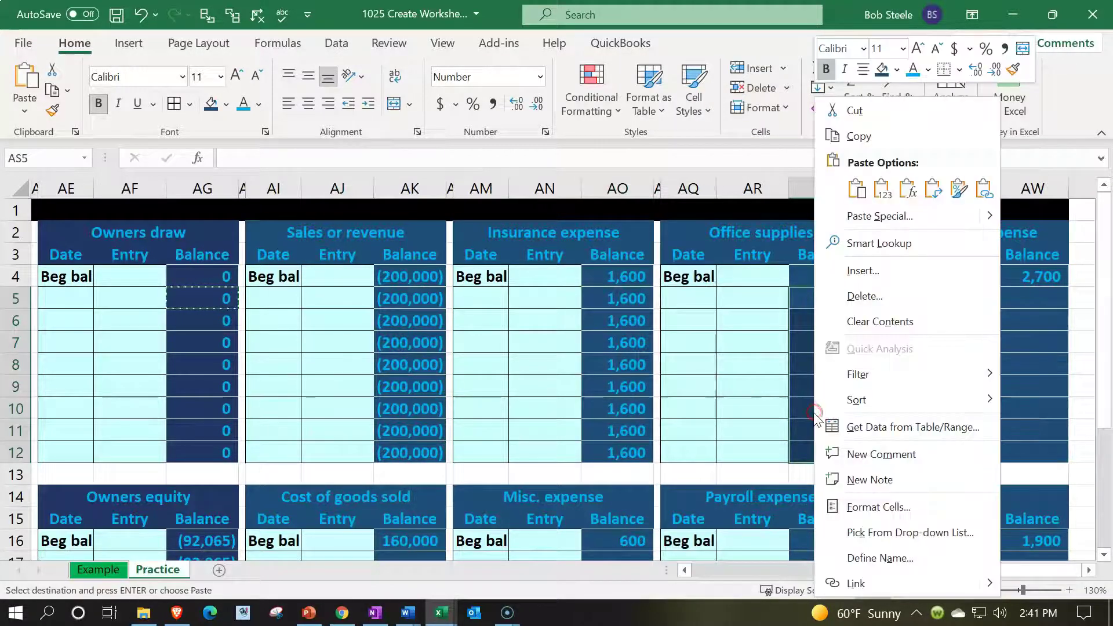
pyautogui.click(908, 190)
# - Paste only the copied running balance formula into Telephone expense cells AW5 to AW12
pyautogui.moveTo(1038, 296); pyautogui.dragTo(1036, 452)
pyautogui.rightClick(1021, 403)
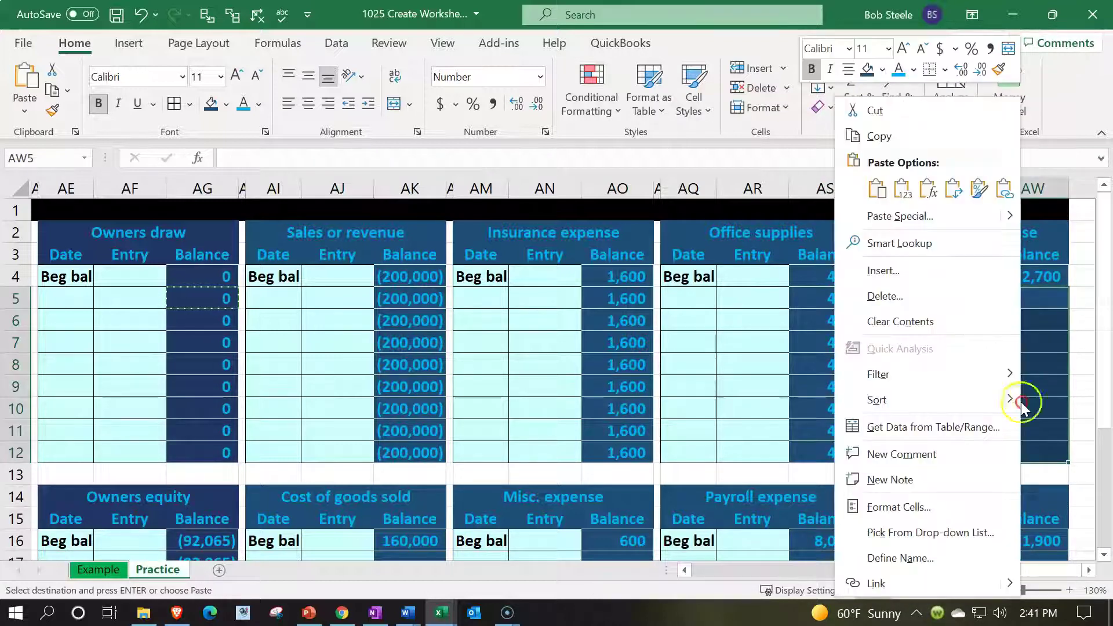
pyautogui.click(903, 189)
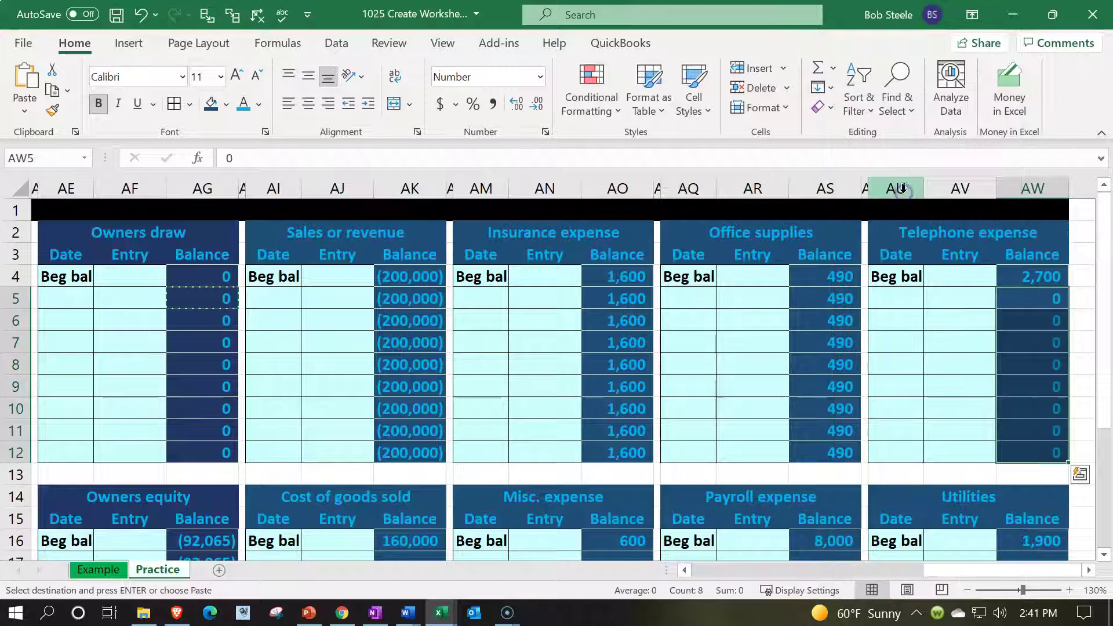
pyautogui.rightClick(1022, 315)
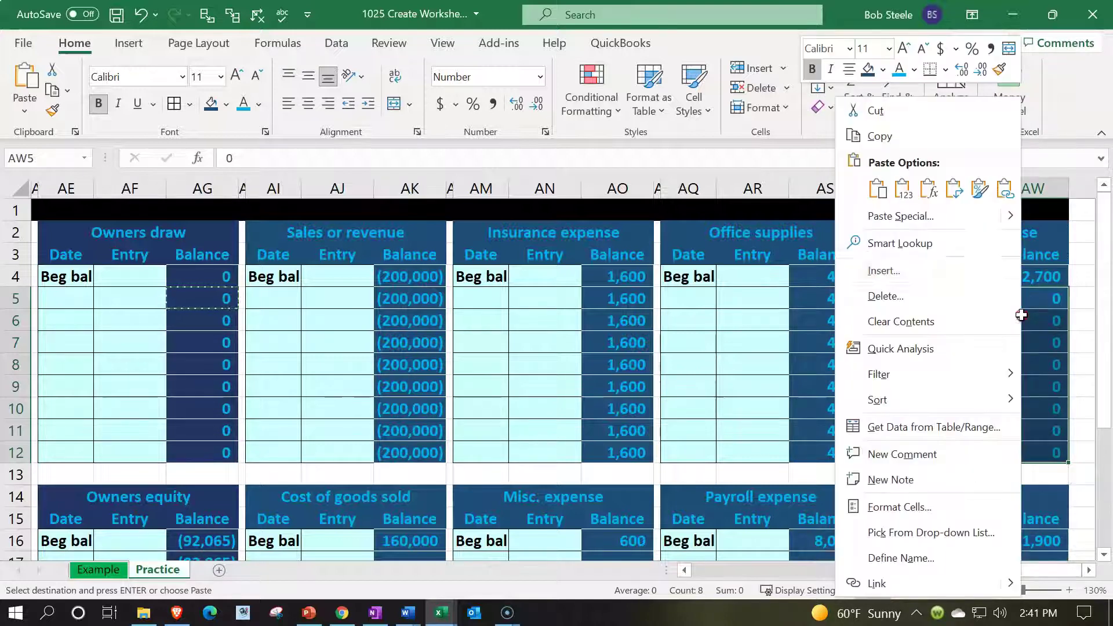
pyautogui.click(936, 191)
# - Paste only the copied formula into Cost of goods sold cells AK17 to AK24 and Misc. expense cells AO17 to AO24
pyautogui.scroll(-3, 492, 326)
pyautogui.moveTo(424, 367); pyautogui.dragTo(430, 514)
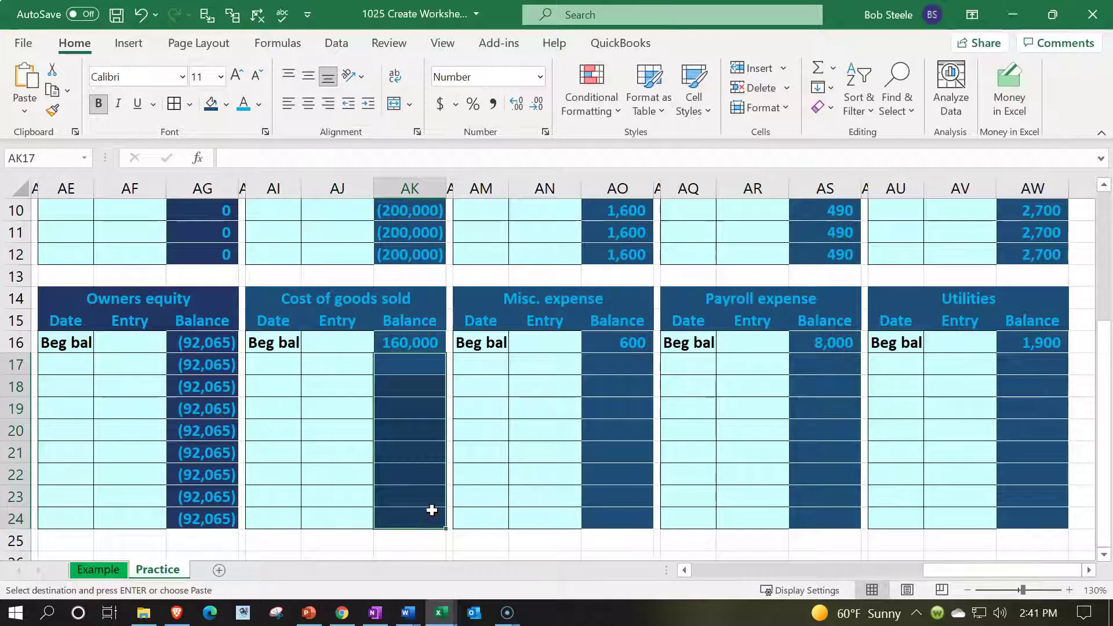
pyautogui.rightClick(423, 465)
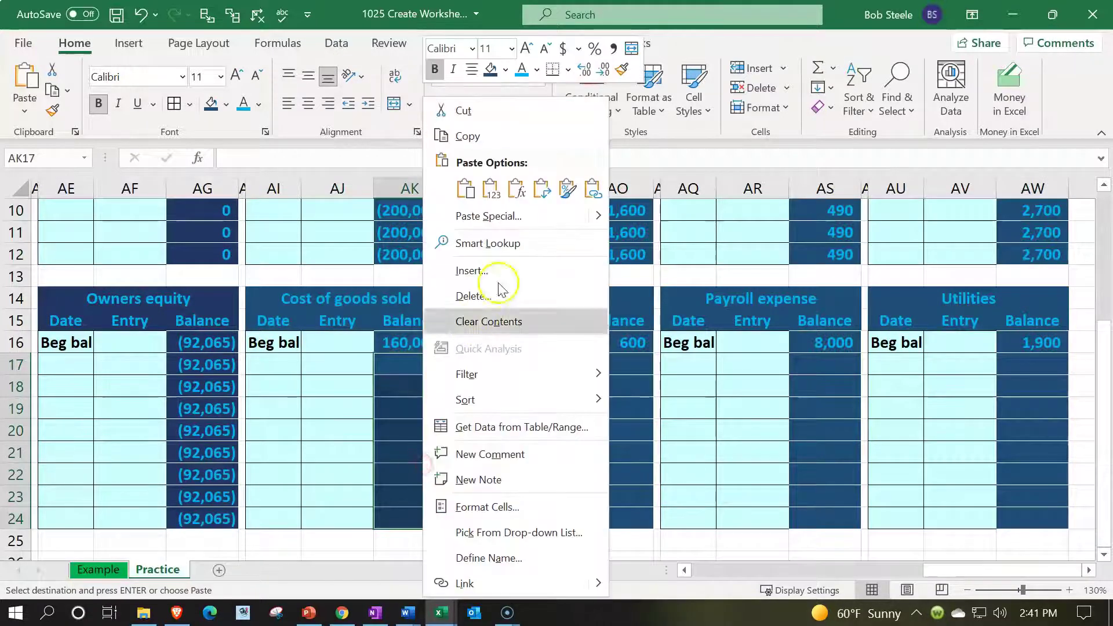
pyautogui.click(516, 191)
pyautogui.moveTo(632, 365); pyautogui.dragTo(629, 516)
pyautogui.rightClick(615, 435)
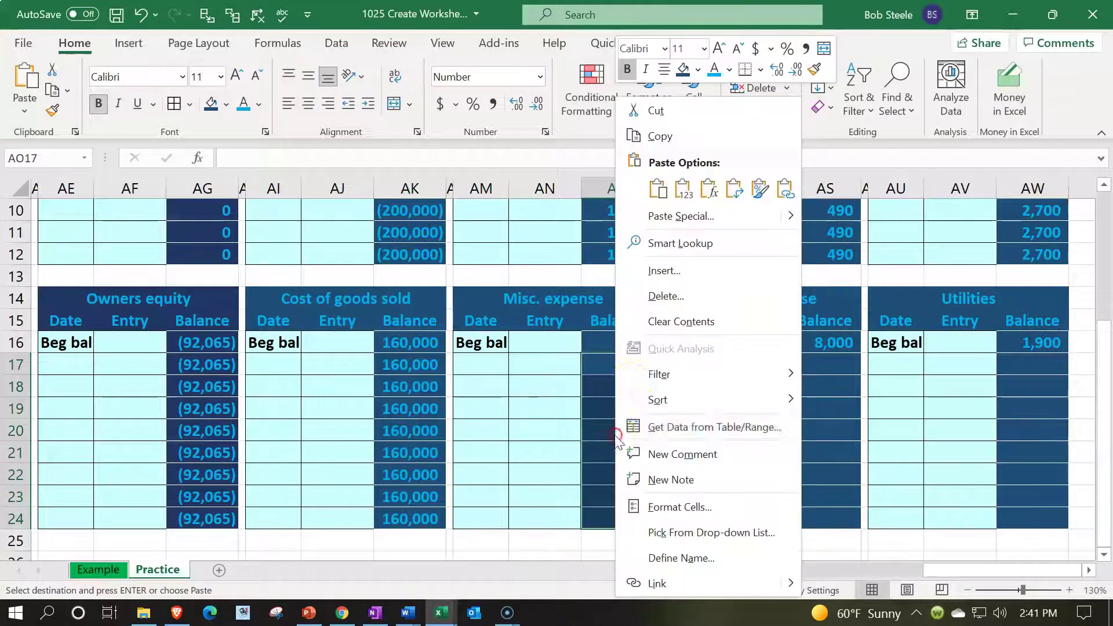
pyautogui.click(711, 192)
# - Paste only the copied formula into Payroll expense cells AS17 to AS24 and Utilities cells AW17 to AW24
pyautogui.moveTo(821, 365); pyautogui.dragTo(828, 515)
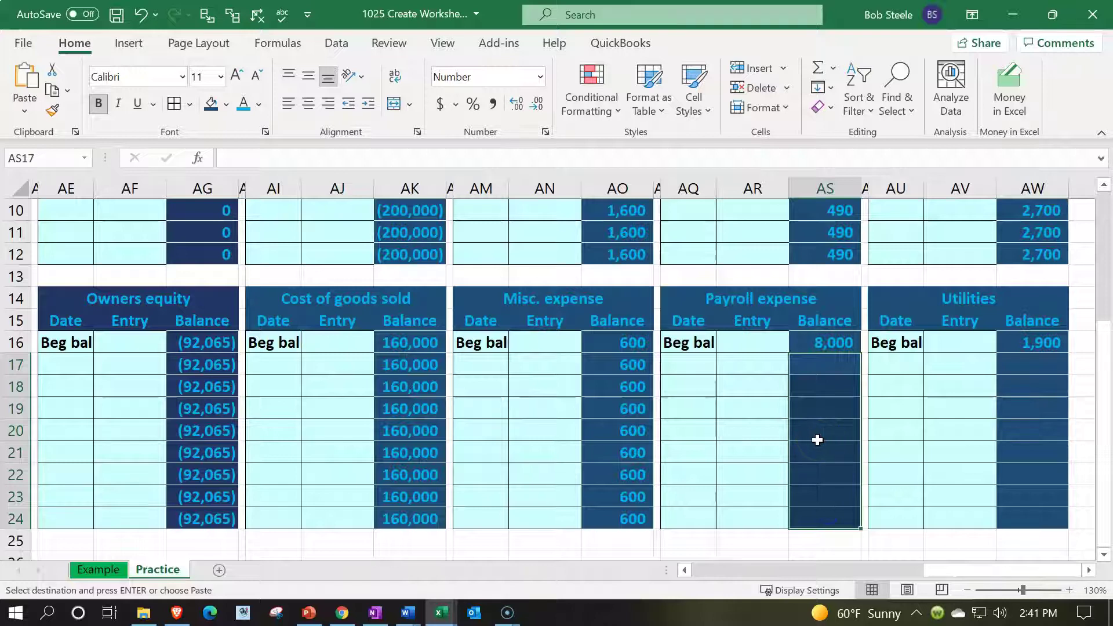
pyautogui.rightClick(827, 391)
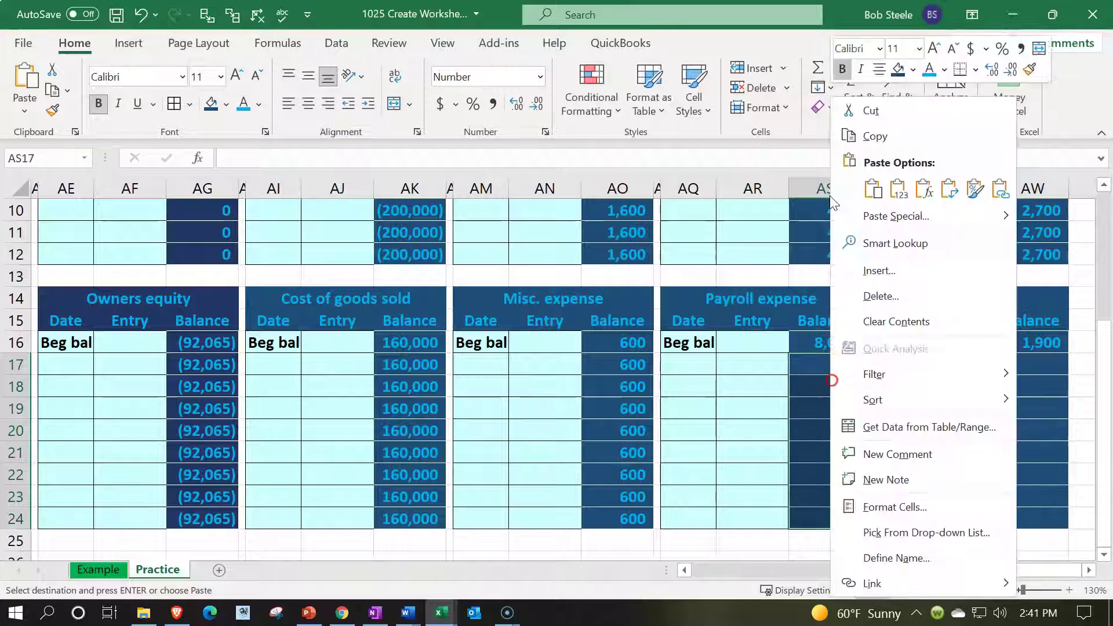
pyautogui.click(920, 188)
pyautogui.moveTo(1043, 368); pyautogui.dragTo(1050, 519)
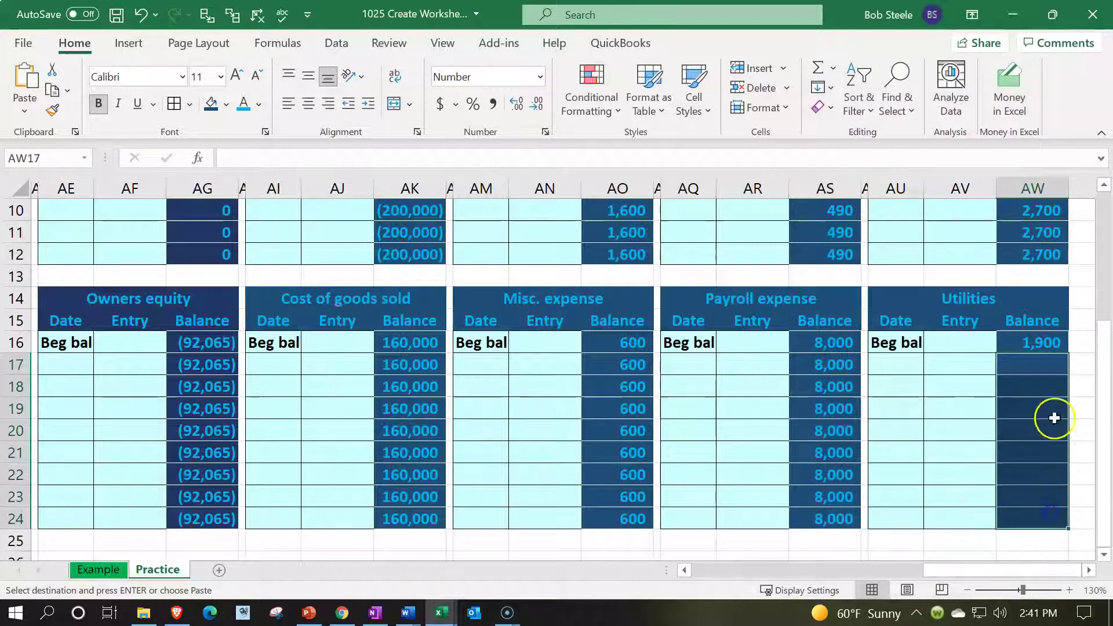
pyautogui.rightClick(1037, 390)
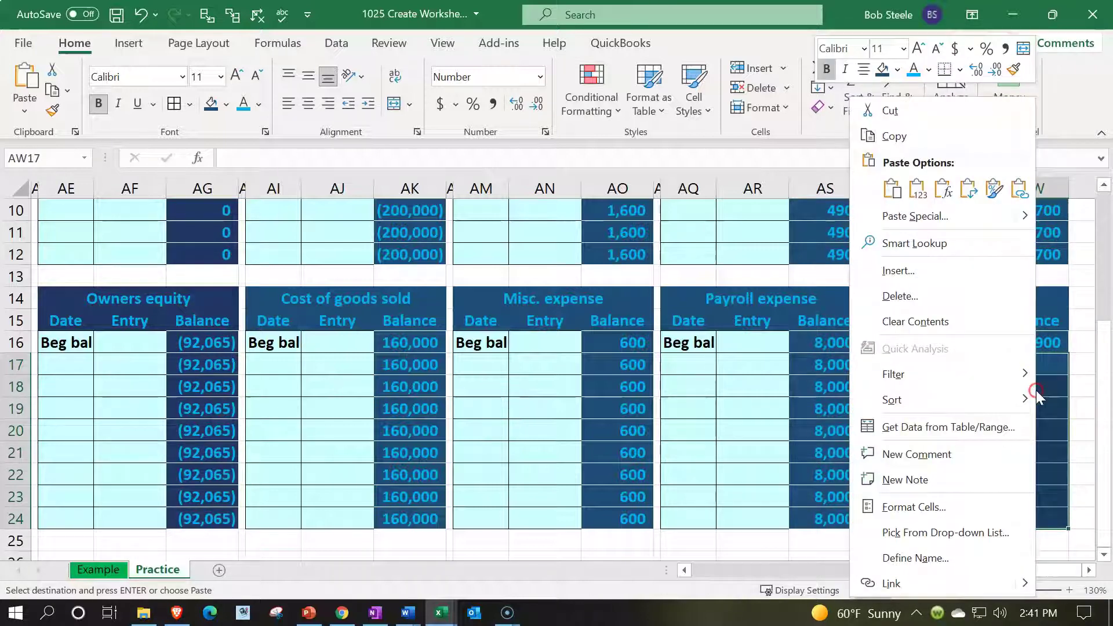
pyautogui.click(942, 192)
# - Review the running balances across the General Ledger accounts, moving along row 8 from Telephone expense back to Checking
pyautogui.scroll(3, 946, 310)
pyautogui.click(966, 360)
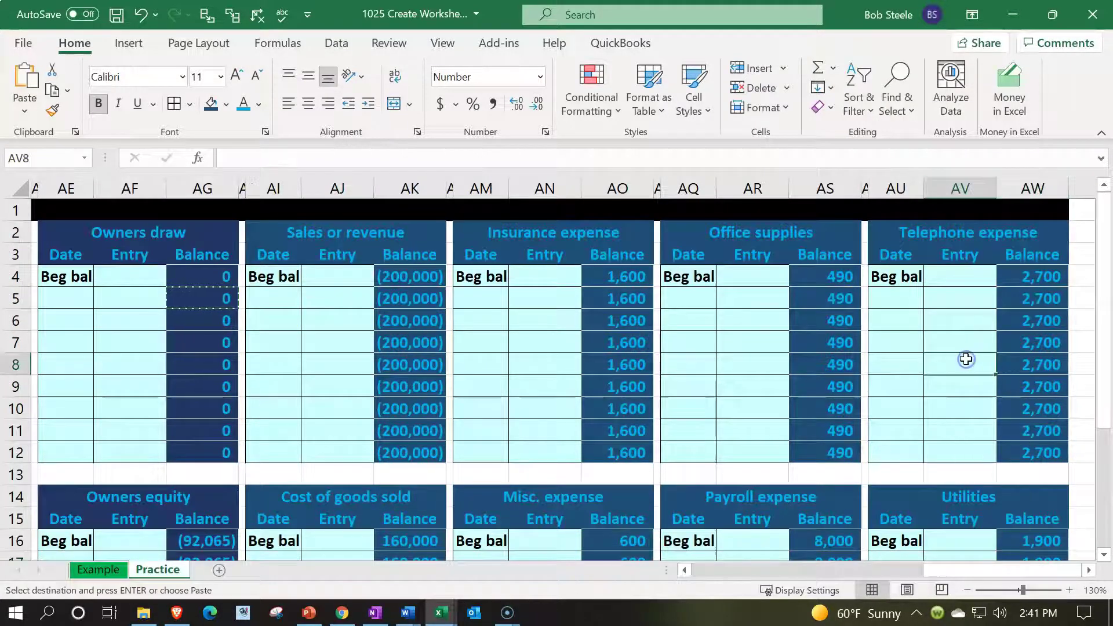
pyautogui.hscroll(2, 966, 360)
pyautogui.press('Left')
pyautogui.press('Left')
pyautogui.press('Left')
pyautogui.press('Left')
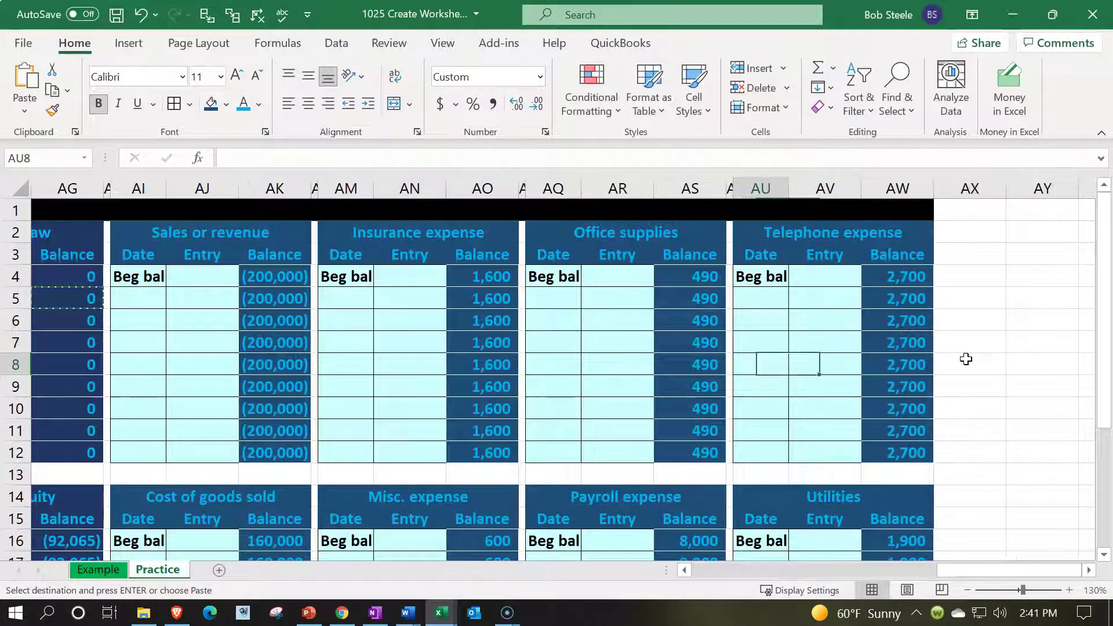
pyautogui.press('Left')
pyautogui.press('Left')
pyautogui.press('Left')
pyautogui.press('Left')
pyautogui.press('Left')
pyautogui.press('Left')
pyautogui.press('Left')
pyautogui.press('Left')
pyautogui.press('Left')
pyautogui.press('Left')
pyautogui.press('Left')
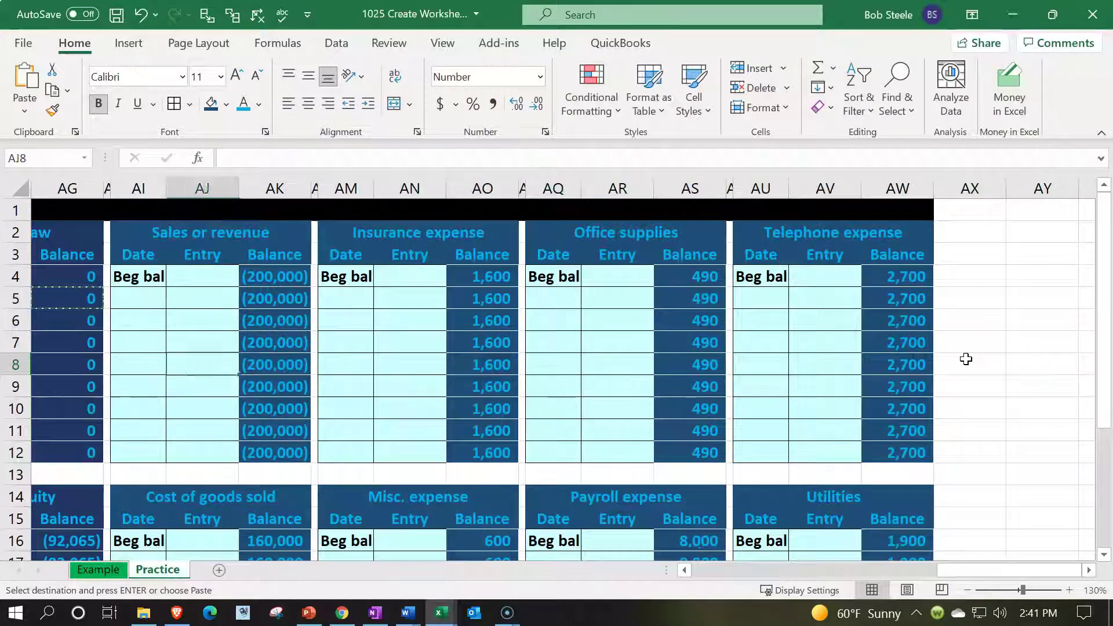
pyautogui.press('Left')
pyautogui.press('Left')
pyautogui.press('Left')
pyautogui.press('Left')
pyautogui.press('Left')
pyautogui.press('Left')
pyautogui.press('Left')
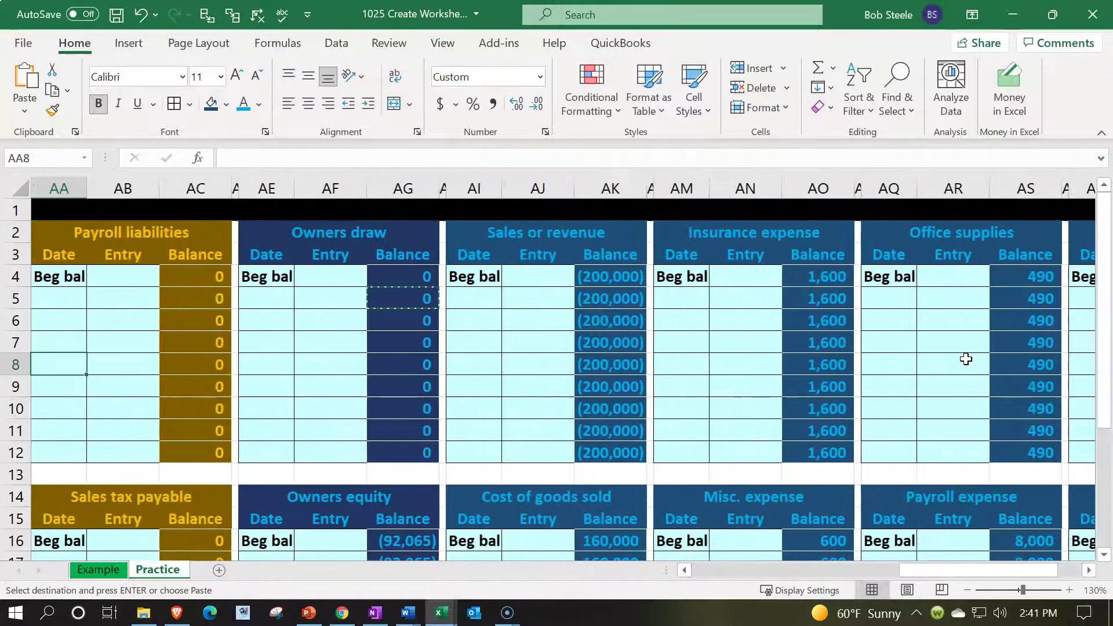
pyautogui.press('Left')
pyautogui.press('Left')
pyautogui.press('Left')
pyautogui.press('Left')
pyautogui.press('Left')
pyautogui.press('Left')
pyautogui.press('Left')
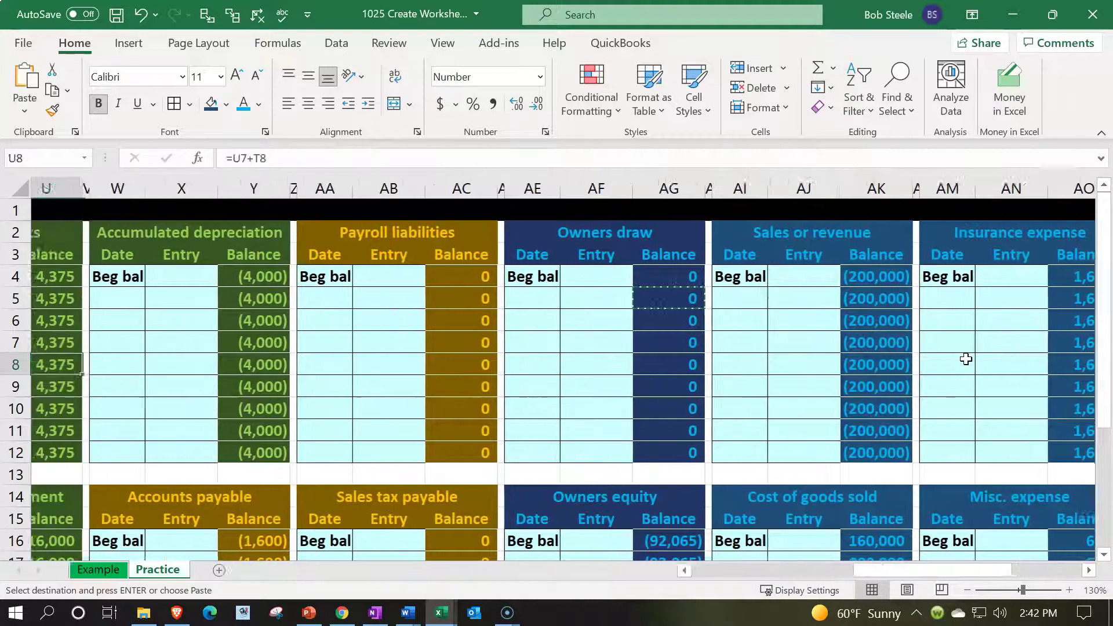
pyautogui.press('Left')
pyautogui.press('Left')
pyautogui.press('Left')
pyautogui.press('Left')
pyautogui.press('Left')
pyautogui.press('Left')
pyautogui.press('Left')
pyautogui.press('Left')
pyautogui.press('Left')
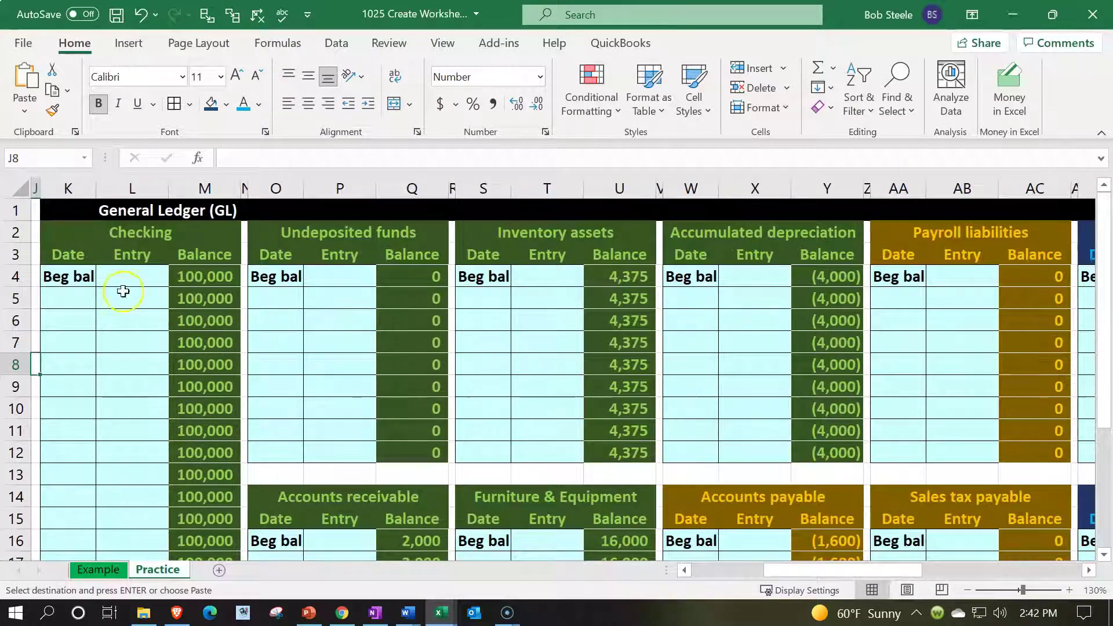
# - Give cell K1 beside the General Ledger (GL) title a white fill and the automatic black font color
pyautogui.click(85, 212)
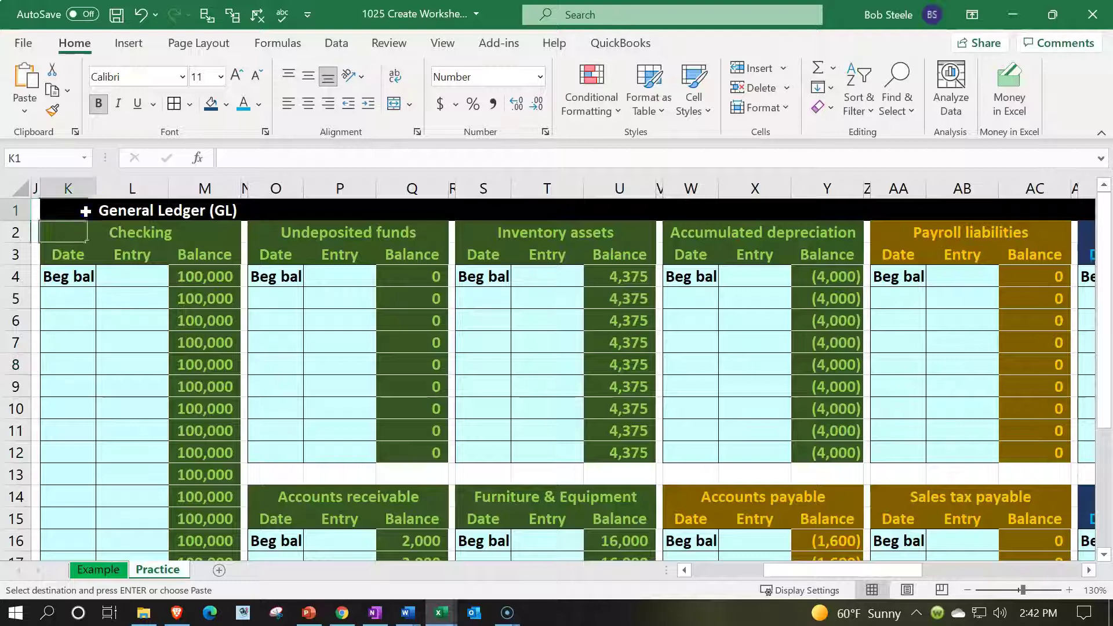
pyautogui.click(226, 104)
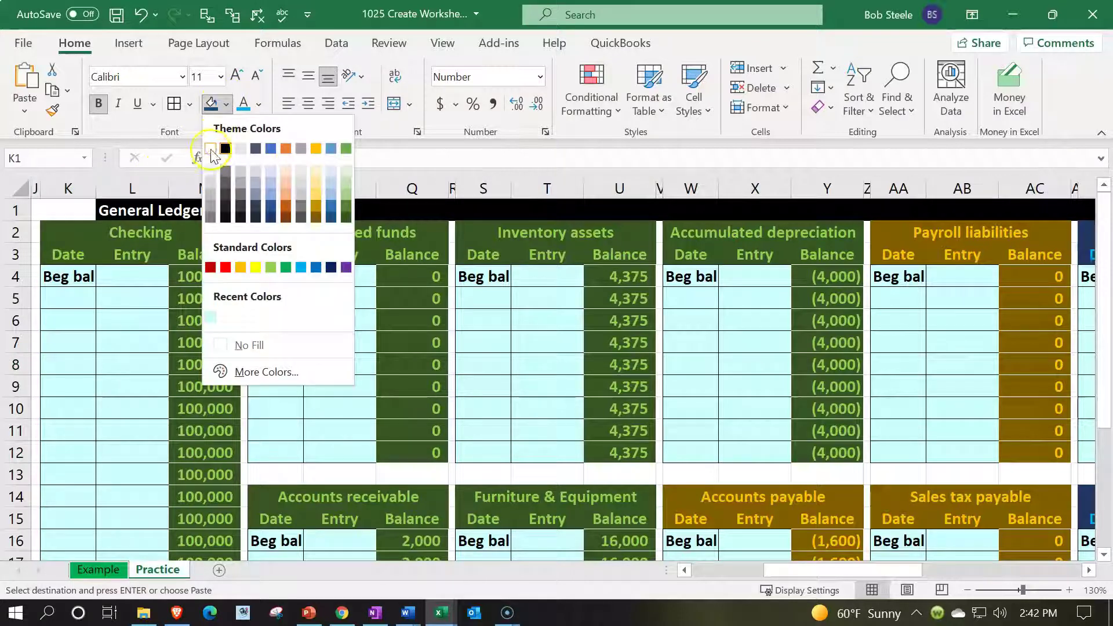
pyautogui.click(210, 149)
pyautogui.click(259, 104)
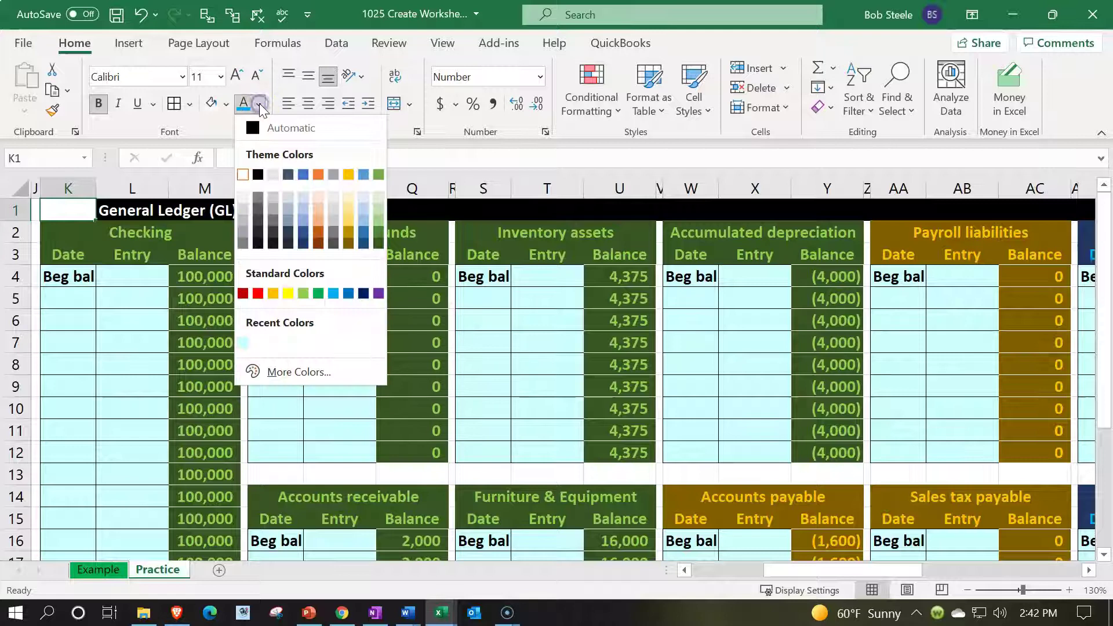
pyautogui.click(260, 107)
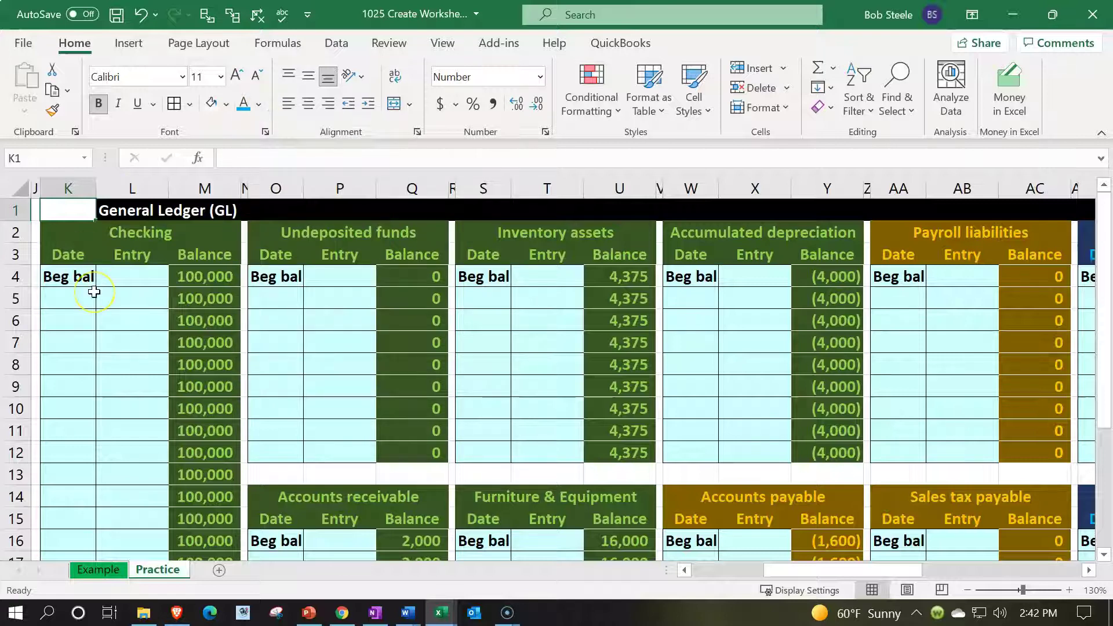
pyautogui.write('=')
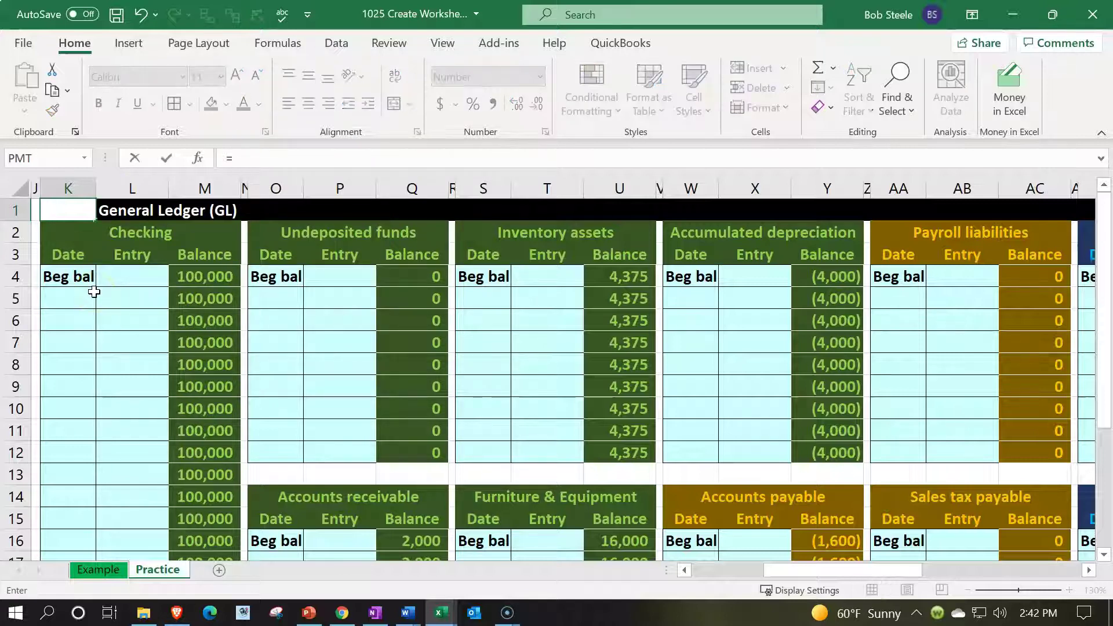
pyautogui.press('BackSpace')
pyautogui.press('Escape')
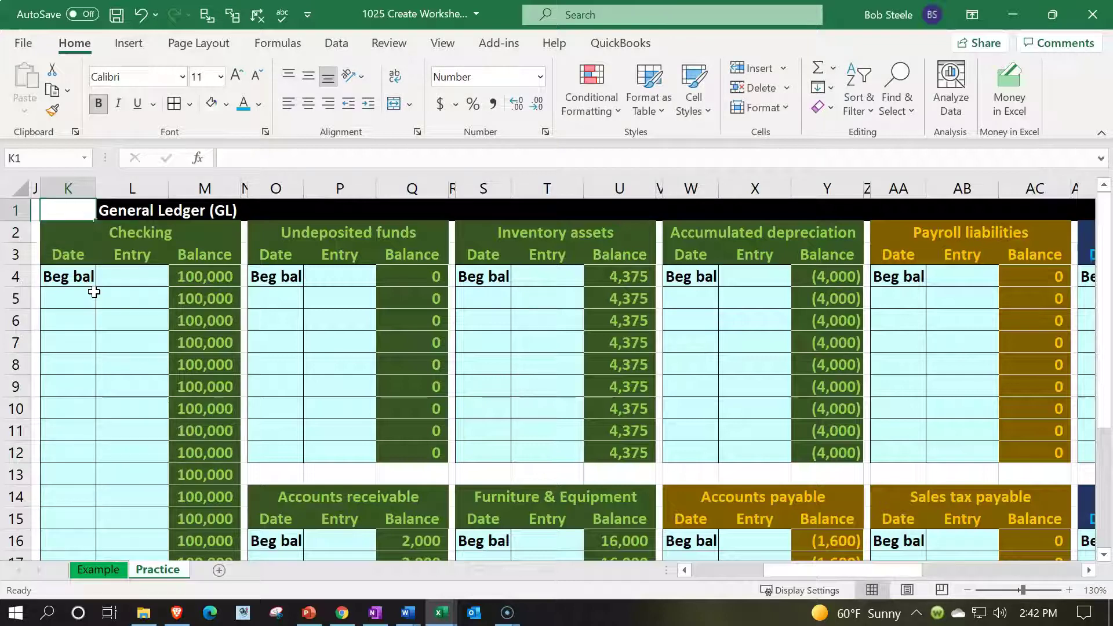
pyautogui.click(258, 105)
pyautogui.click(254, 120)
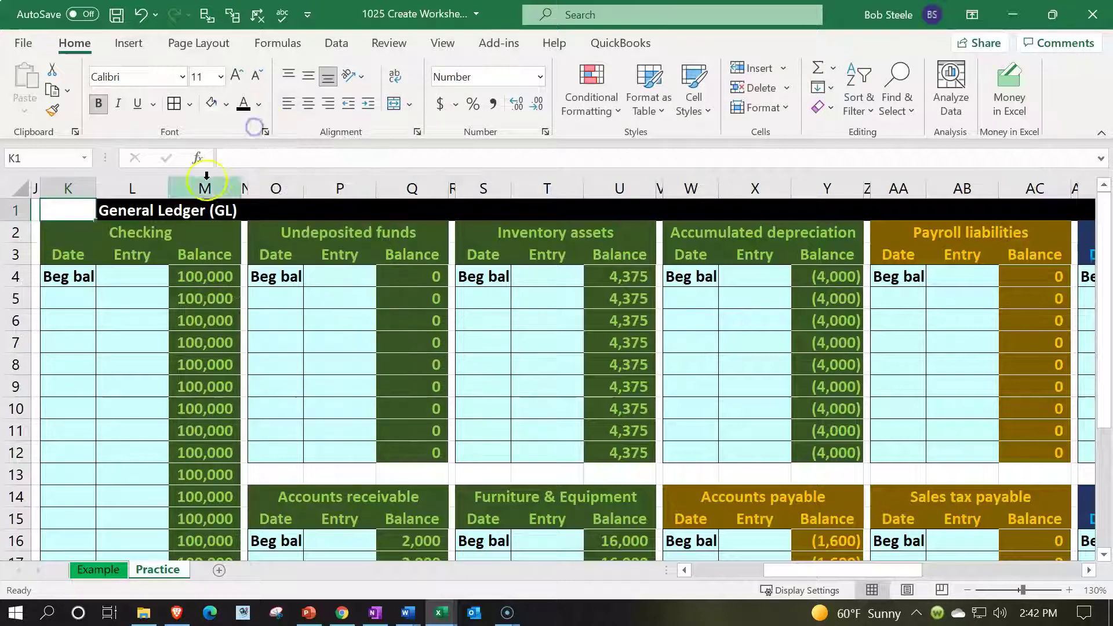
# - Start the check total in K1 as a sum of the ending balances M24, Q12 and Q24
pyautogui.write('=')
pyautogui.click(269, 345)
pyautogui.scroll(-4, 273, 385)
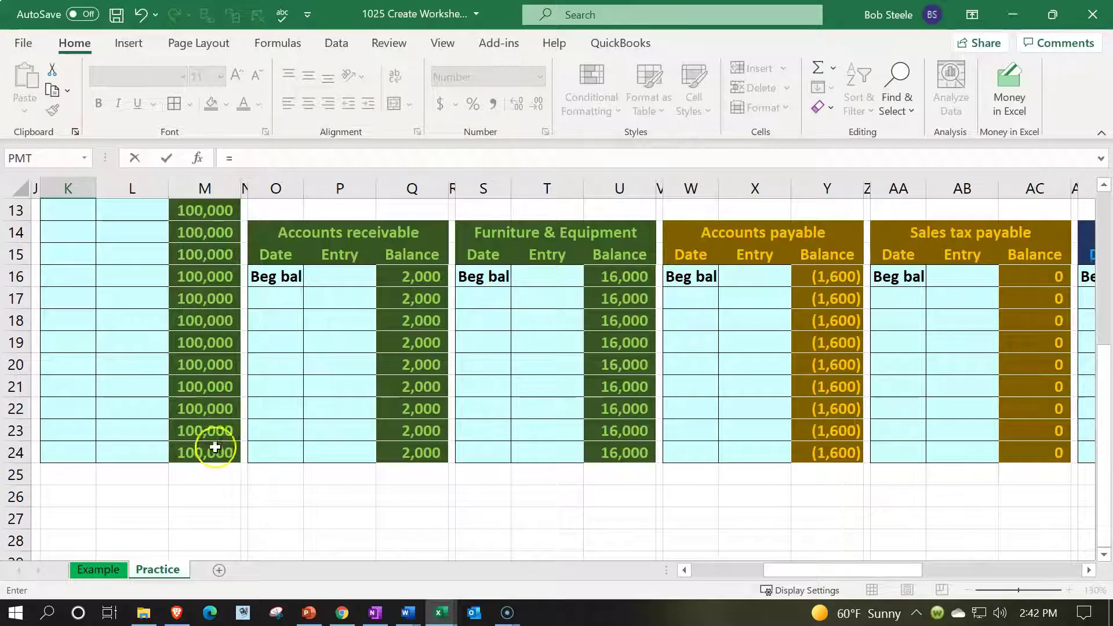
pyautogui.click(224, 454)
pyautogui.write('+')
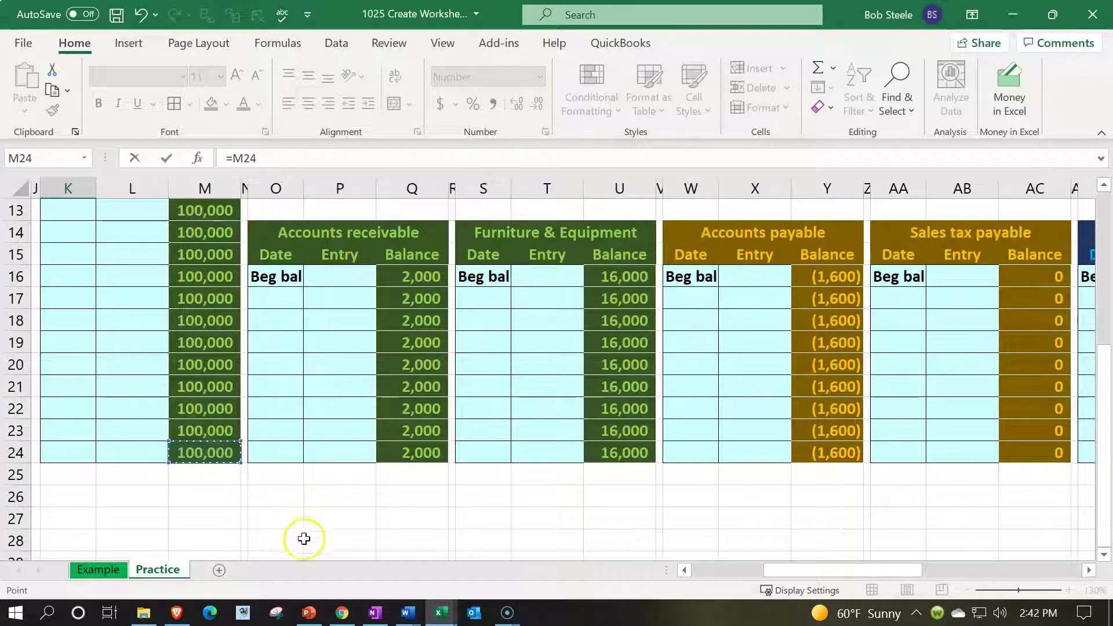
pyautogui.scroll(4, 304, 537)
pyautogui.click(438, 457)
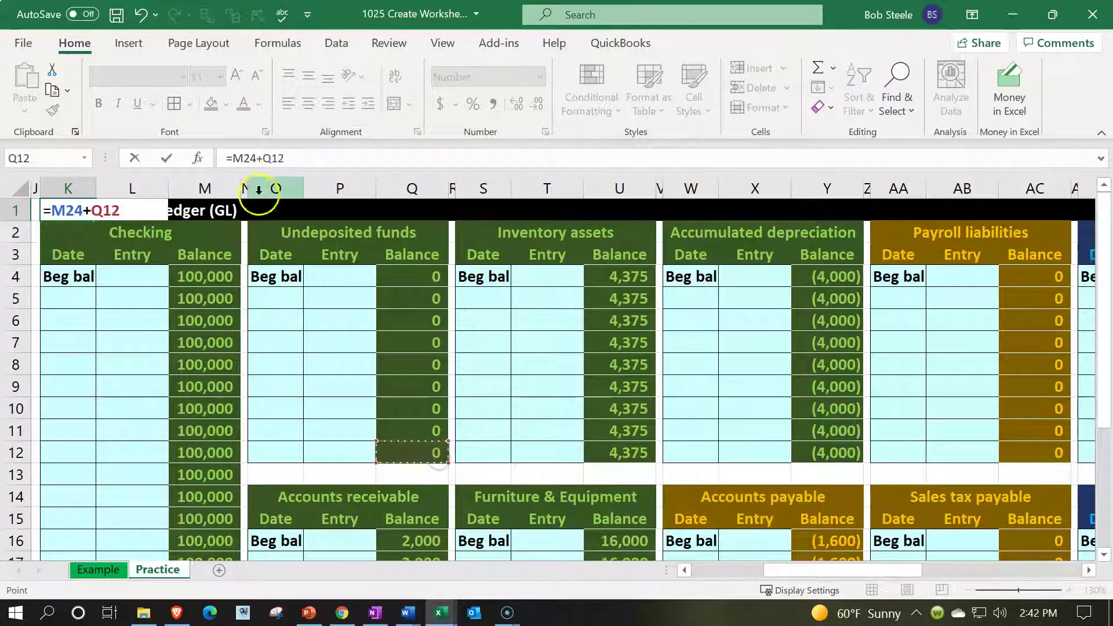
pyautogui.write('+')
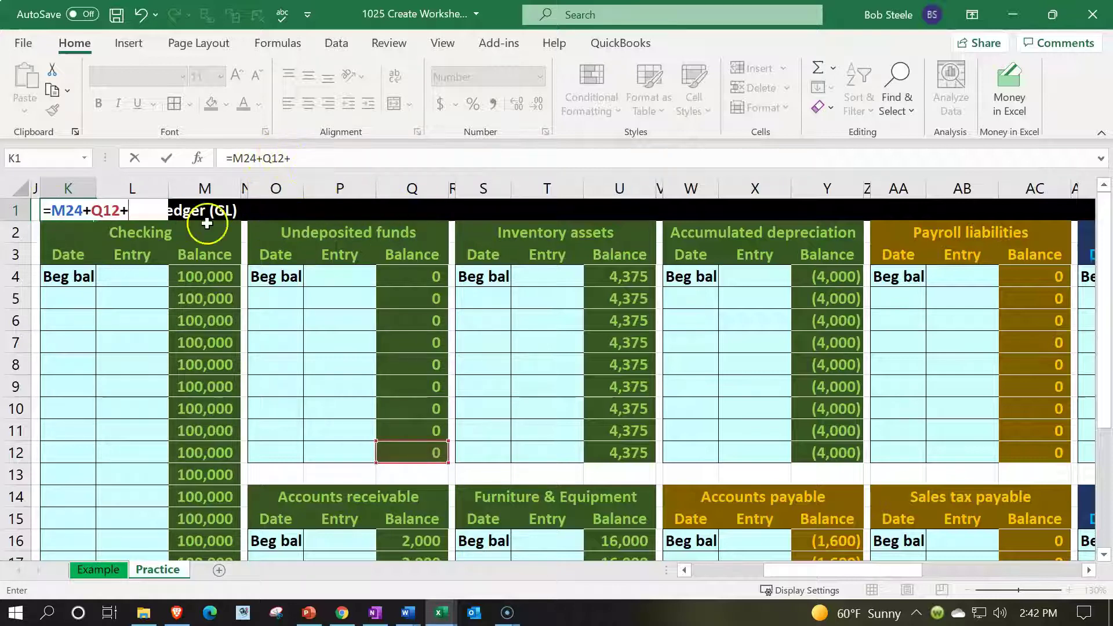
pyautogui.scroll(-4, 412, 394)
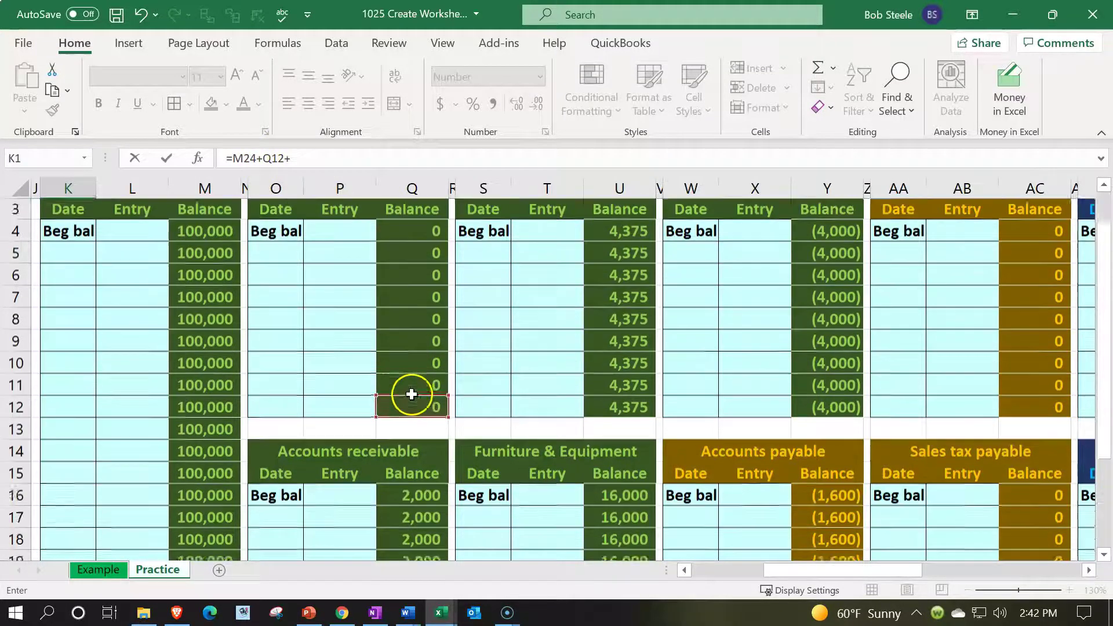
pyautogui.click(437, 449)
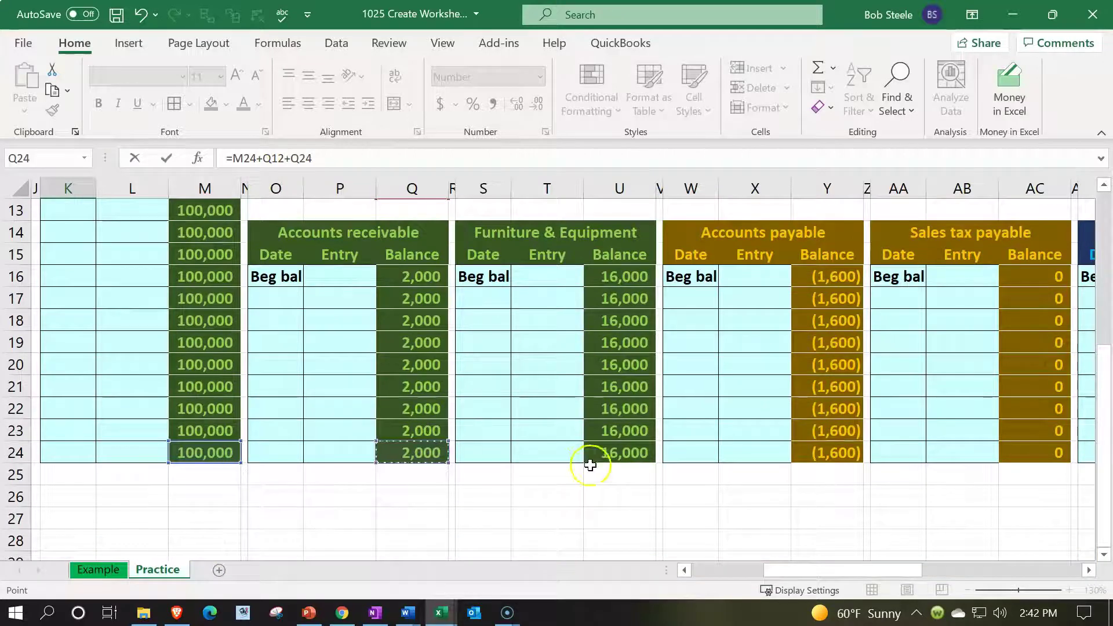
# - Add the Inventory assets ending balance U12 and Furniture & Equipment ending balance U24 to the K1 formula
pyautogui.write('+')
pyautogui.scroll(3, 632, 458)
pyautogui.click(632, 389)
pyautogui.write('+')
pyautogui.scroll(-2, 632, 391)
pyautogui.click(624, 521)
# - Extend the K1 formula with the ending balances Y12, Y24, AC12 and AC24
pyautogui.write('+')
pyautogui.click(835, 255)
pyautogui.write('+')
pyautogui.click(830, 514)
pyautogui.write('+')
pyautogui.click(1037, 253)
pyautogui.write('+')
pyautogui.click(1035, 518)
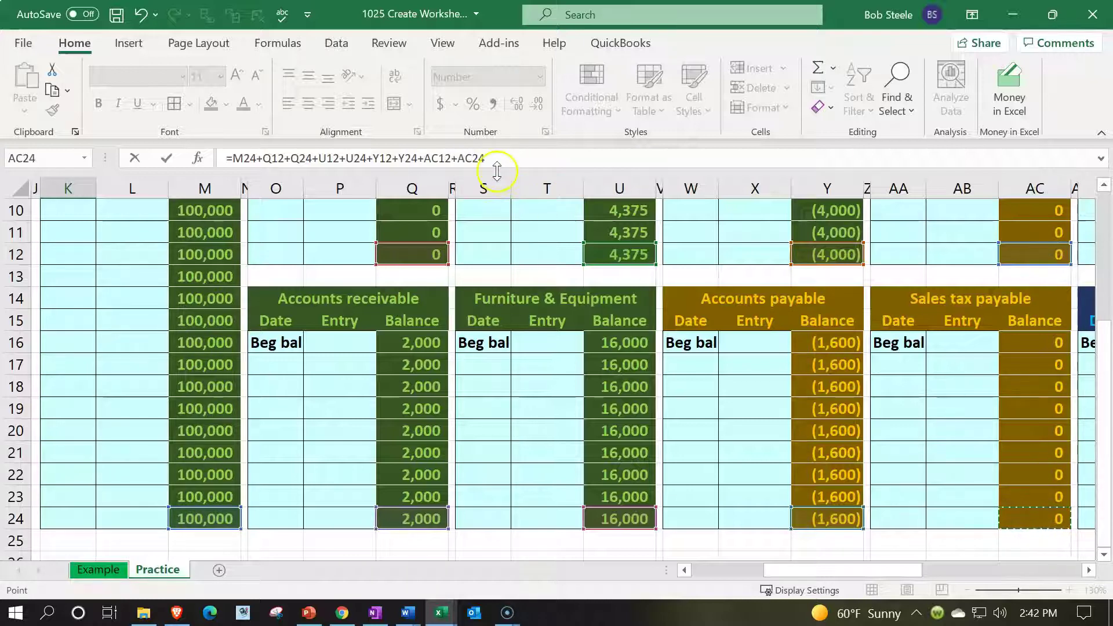
# - Continue the K1 formula with the equity, sales and cost of goods sold ending balances AG12, AG24, AK12 and AK24
pyautogui.moveTo(842, 569); pyautogui.dragTo(987, 552)
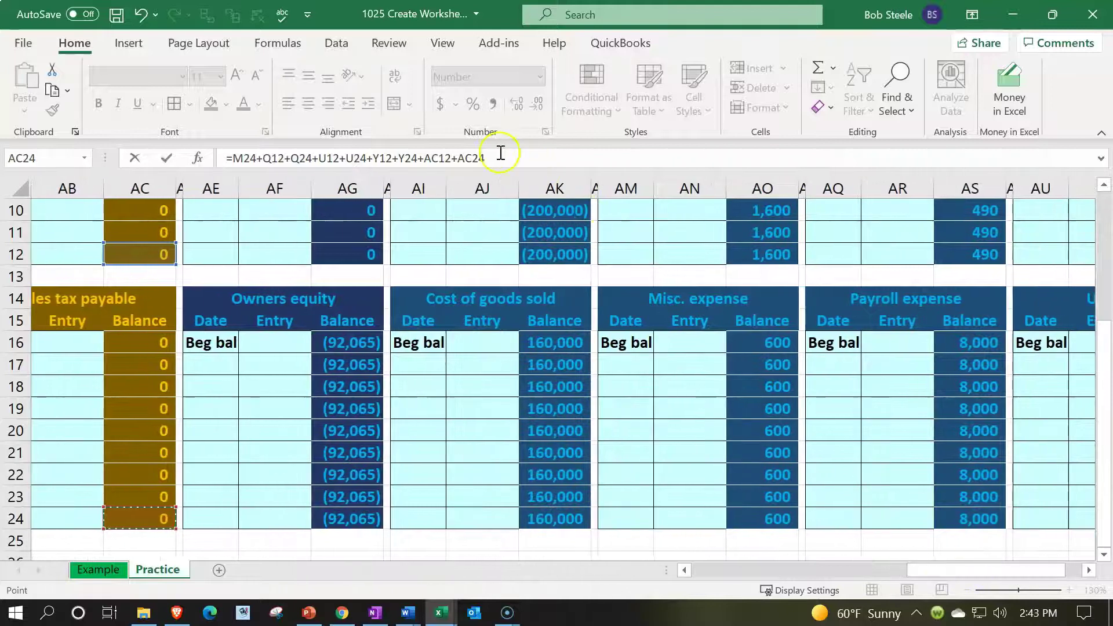
pyautogui.click(496, 155)
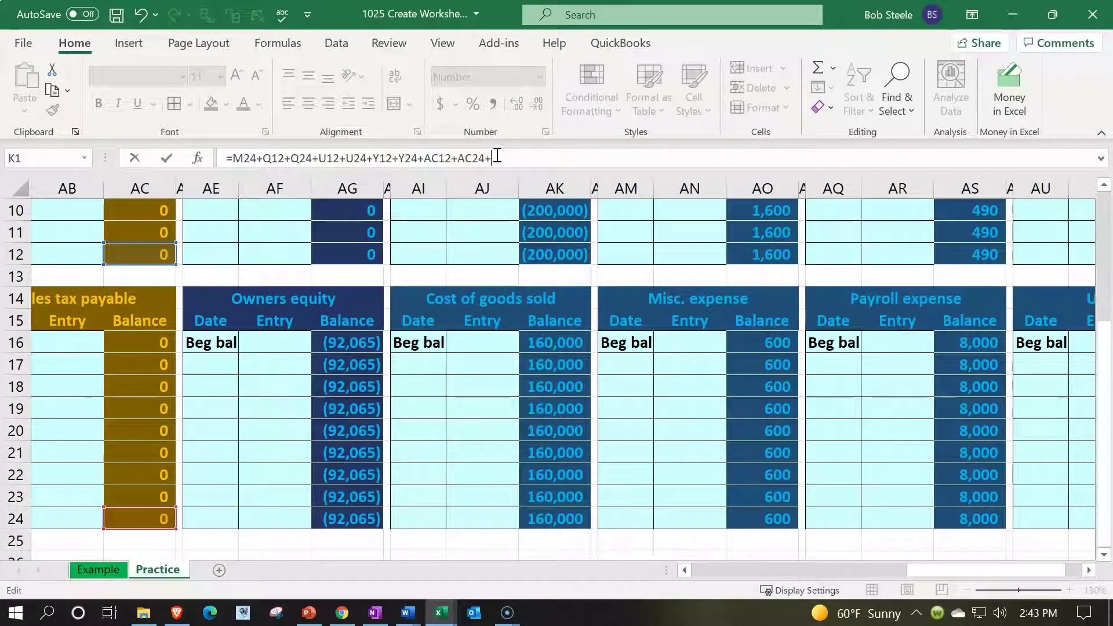
pyautogui.click(360, 253)
pyautogui.write('+')
pyautogui.click(359, 524)
pyautogui.write('+')
pyautogui.click(552, 252)
pyautogui.write('+')
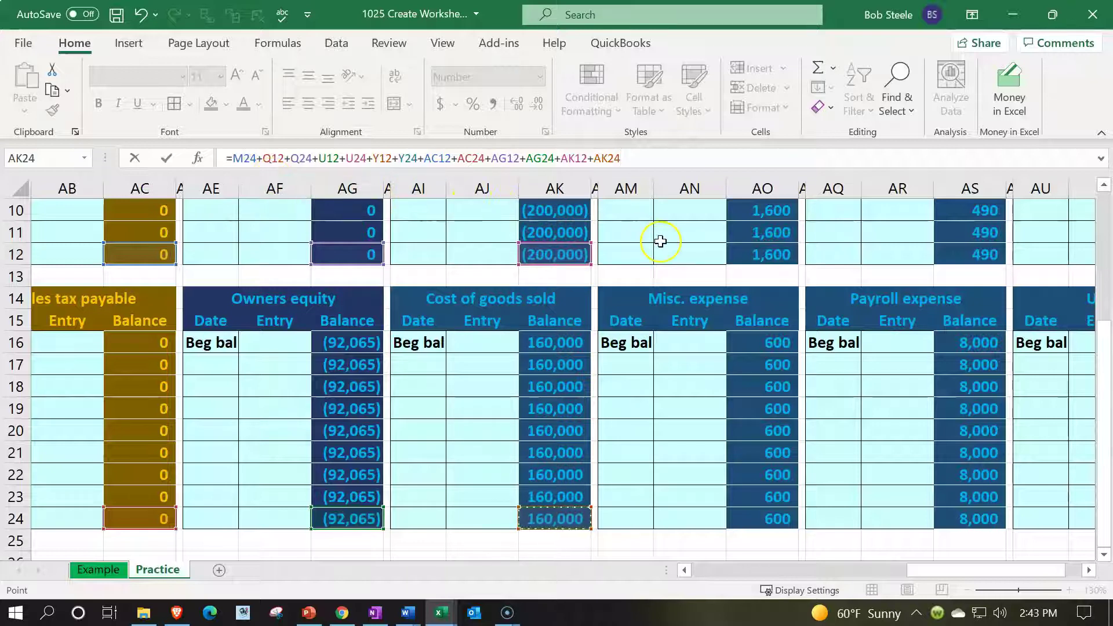
# - Append the expense ending balances AO12, AO24, AS12 and AS24 to the K1 formula
pyautogui.click(768, 256)
pyautogui.write('+')
pyautogui.click(780, 516)
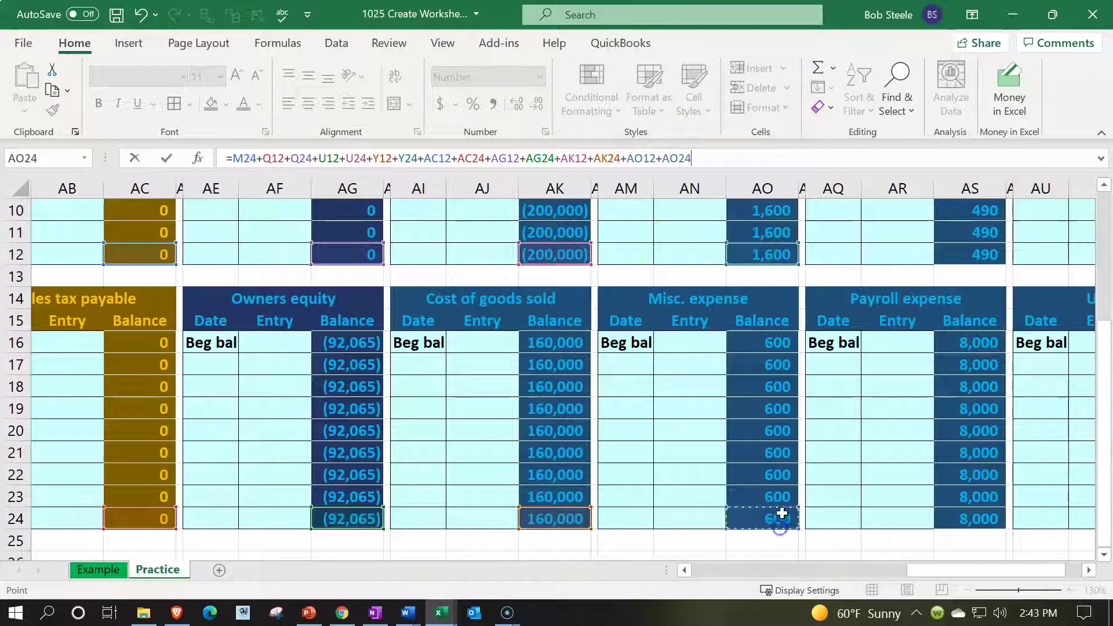
pyautogui.write('+')
pyautogui.click(960, 256)
pyautogui.write('+')
pyautogui.click(991, 517)
# - Finish the K1 formula with the Telephone expense and Utilities ending balances AW12 and AW24, and enter it
pyautogui.moveTo(984, 569); pyautogui.dragTo(994, 572)
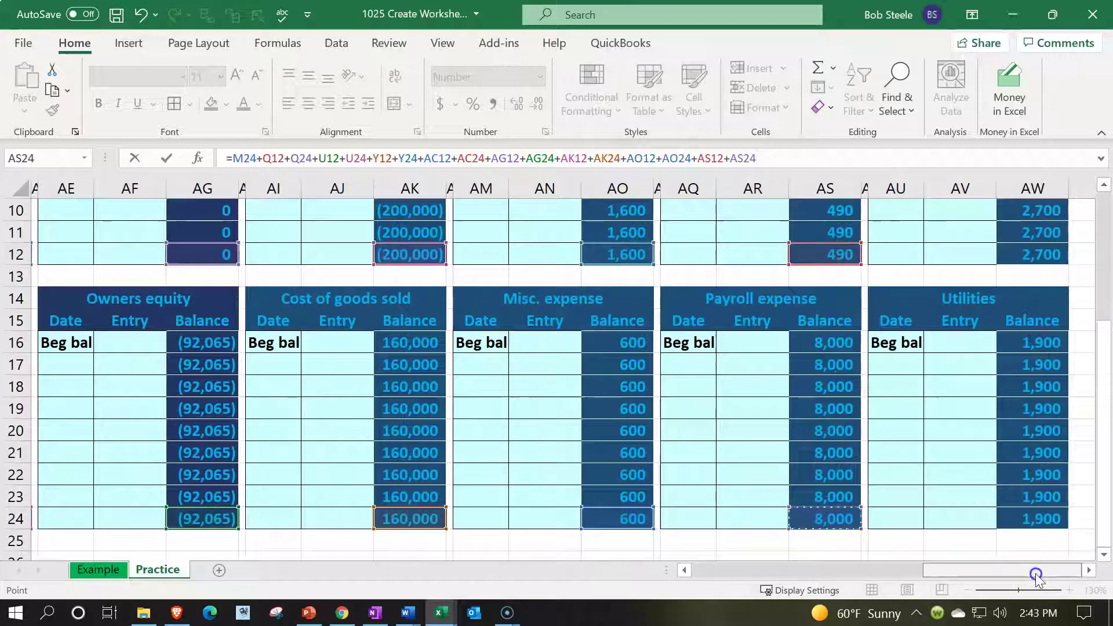
pyautogui.write('+')
pyautogui.click(1038, 256)
pyautogui.write('+')
pyautogui.click(1050, 519)
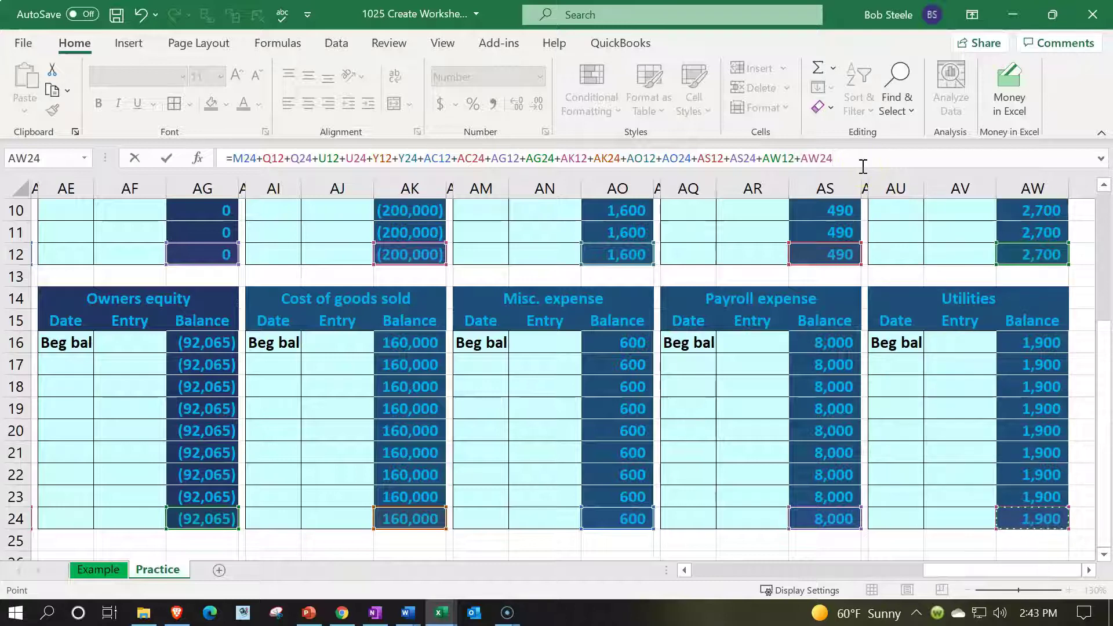
pyautogui.press('Return')
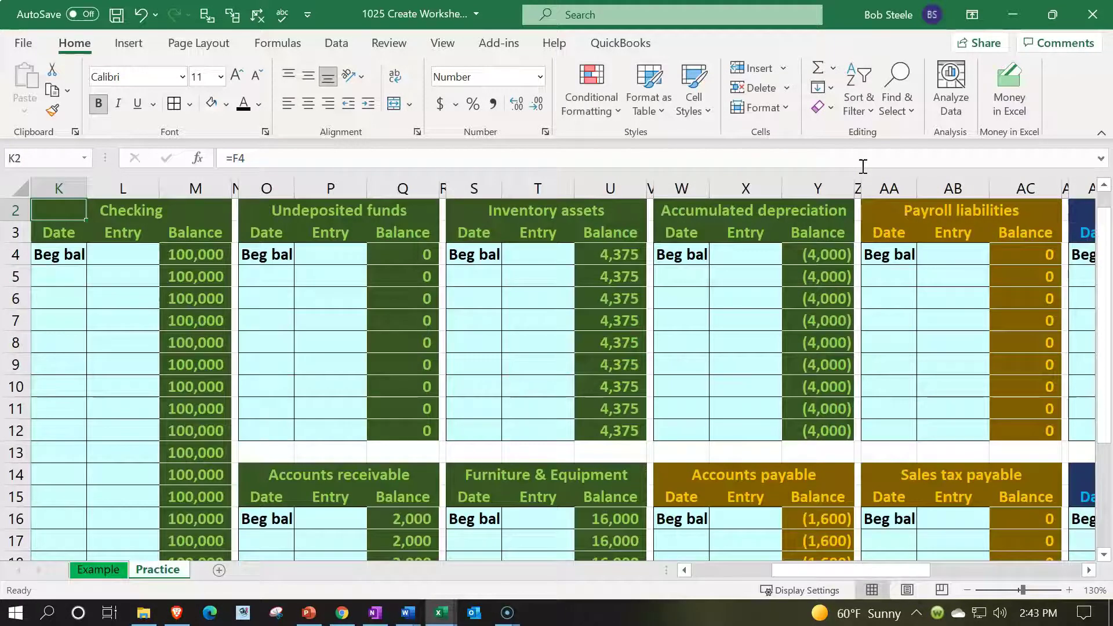
# - Bring the trial balance into view beside the General Ledger and examine the check total in K1
pyautogui.press('Left')
pyautogui.press('Left')
pyautogui.press('Left')
pyautogui.press('Left')
pyautogui.press('Left')
pyautogui.press('Right')
pyautogui.press('Right')
pyautogui.press('Right')
pyautogui.press('Right')
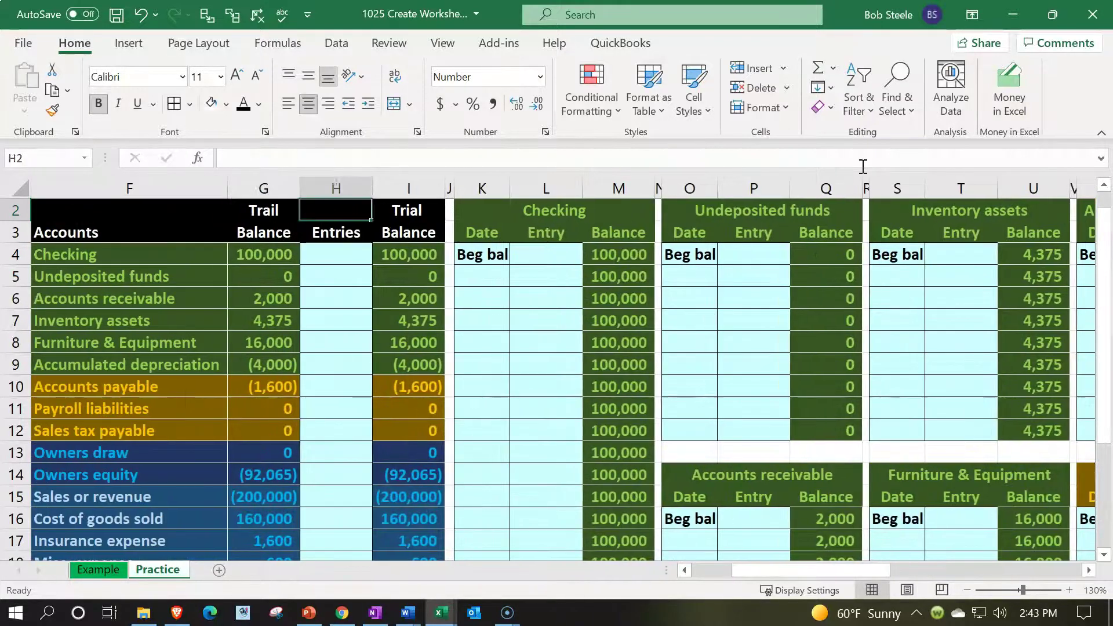
pyautogui.press('Up')
pyautogui.press('Right')
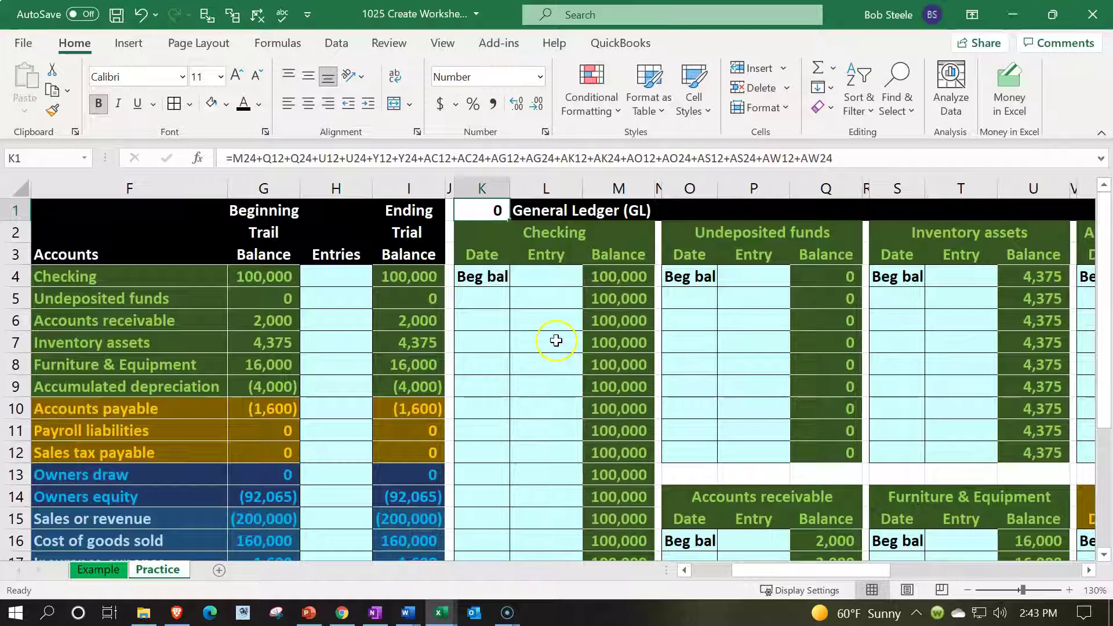
# - Enter a test amount of 500 in Checking entry cell L5 and compare K1 with the trial balance's total debits and credits
pyautogui.click(540, 307)
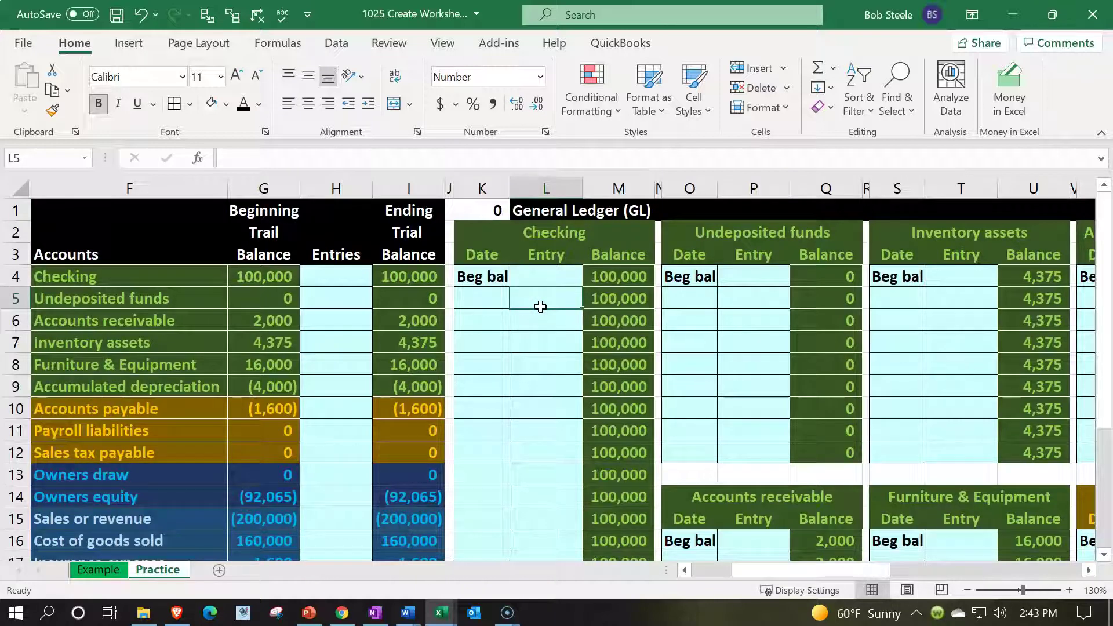
pyautogui.write('500')
pyautogui.press('Return')
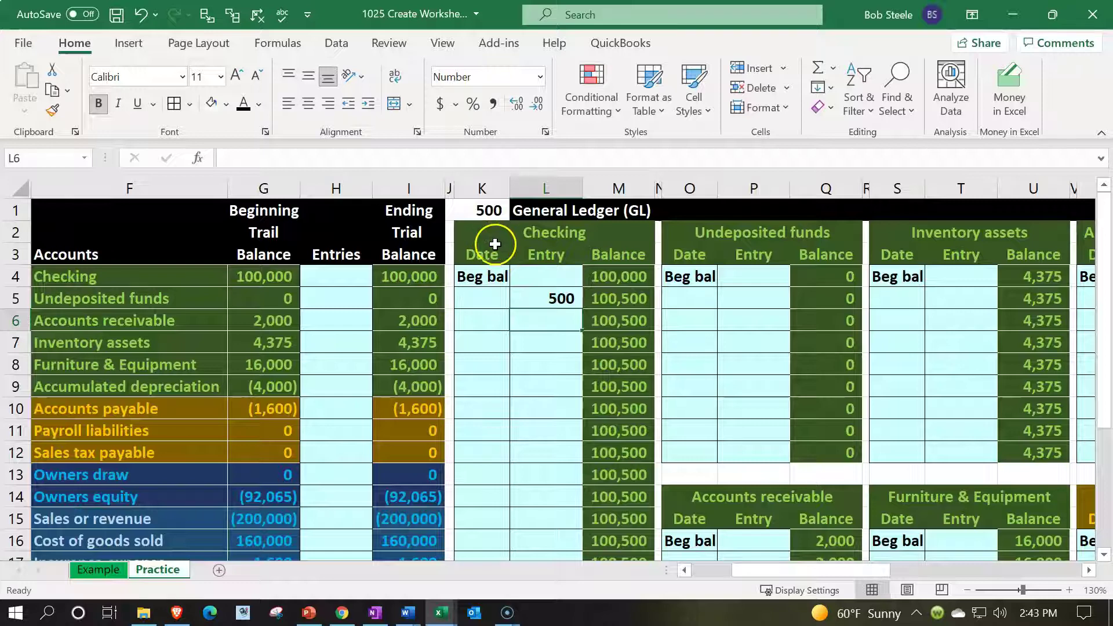
pyautogui.scroll(-3, 366, 396)
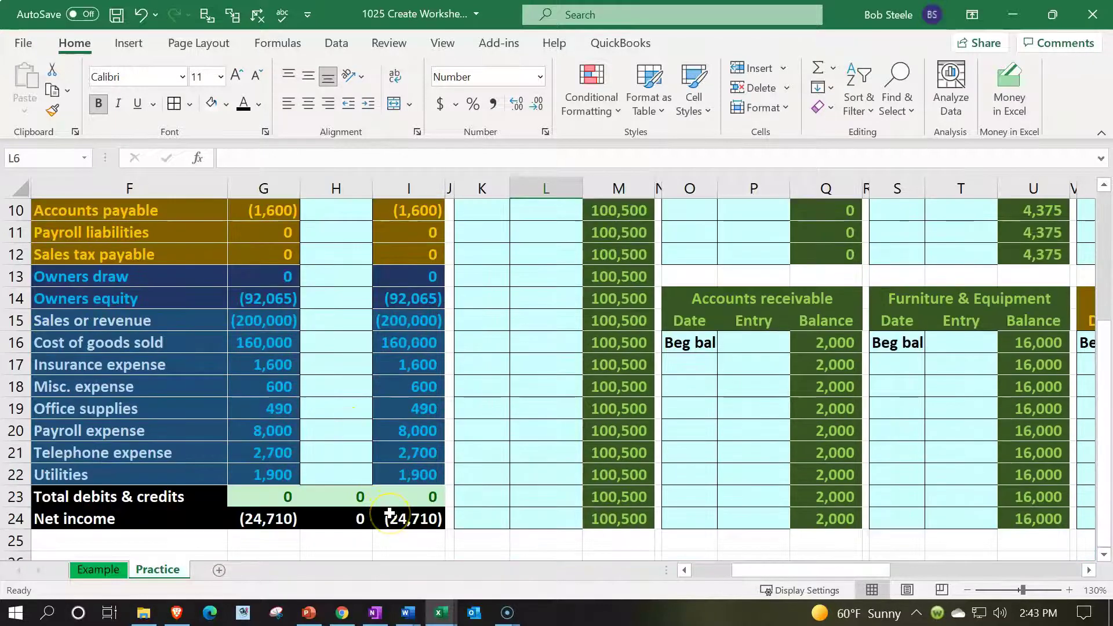
pyautogui.scroll(3, 396, 512)
# - Delete the K1 formula and undo that deletion, then clear the 500 test entry from Checking cell L5
pyautogui.click(494, 212)
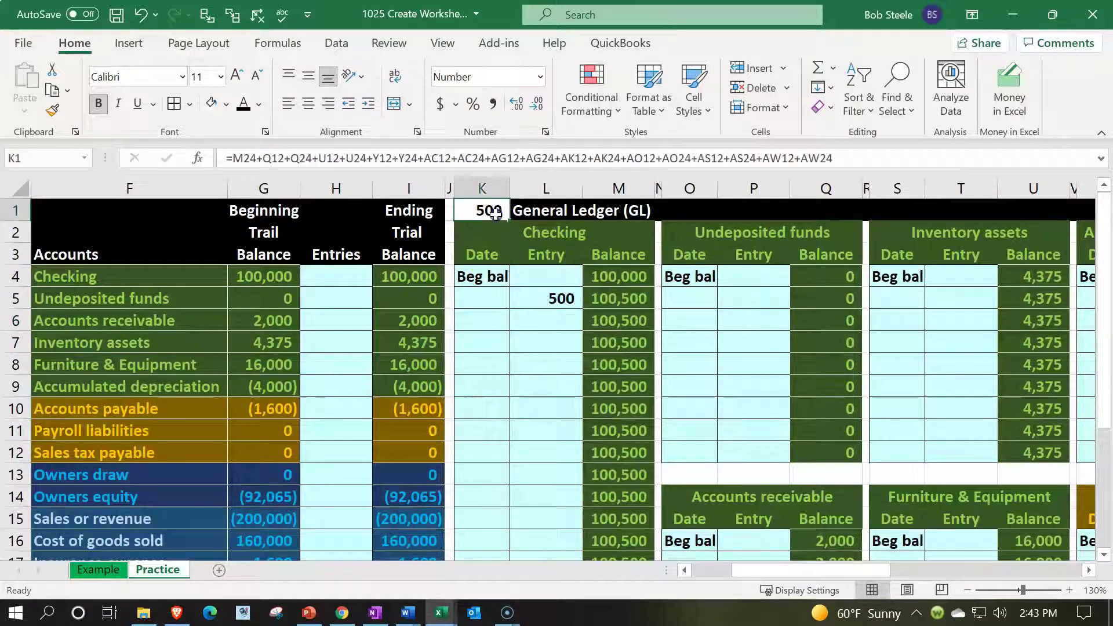
pyautogui.press('Delete')
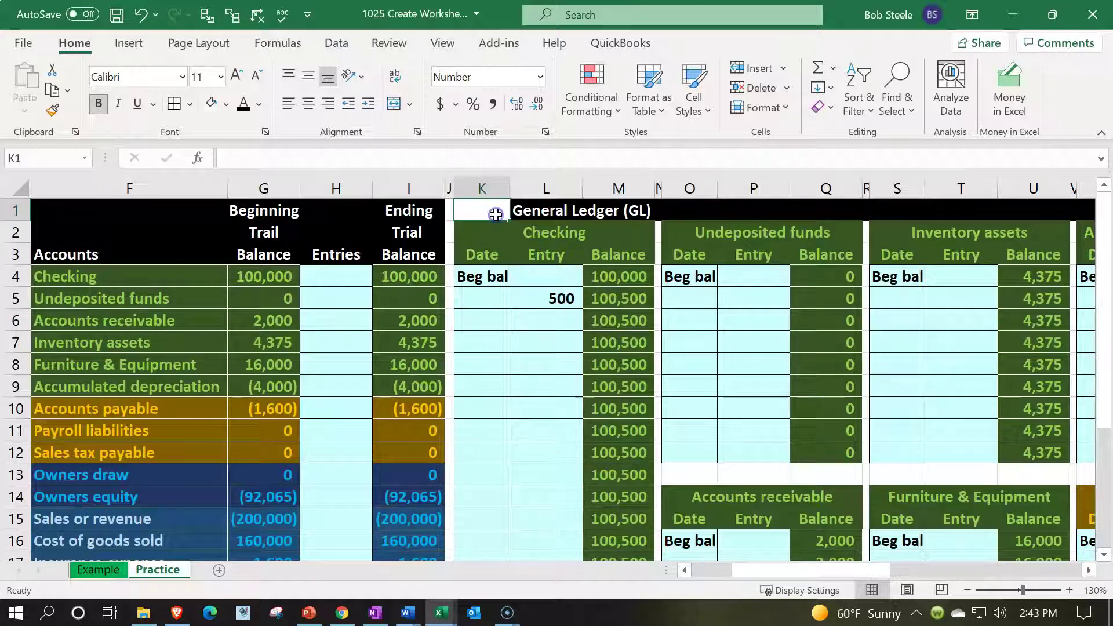
pyautogui.click(141, 15)
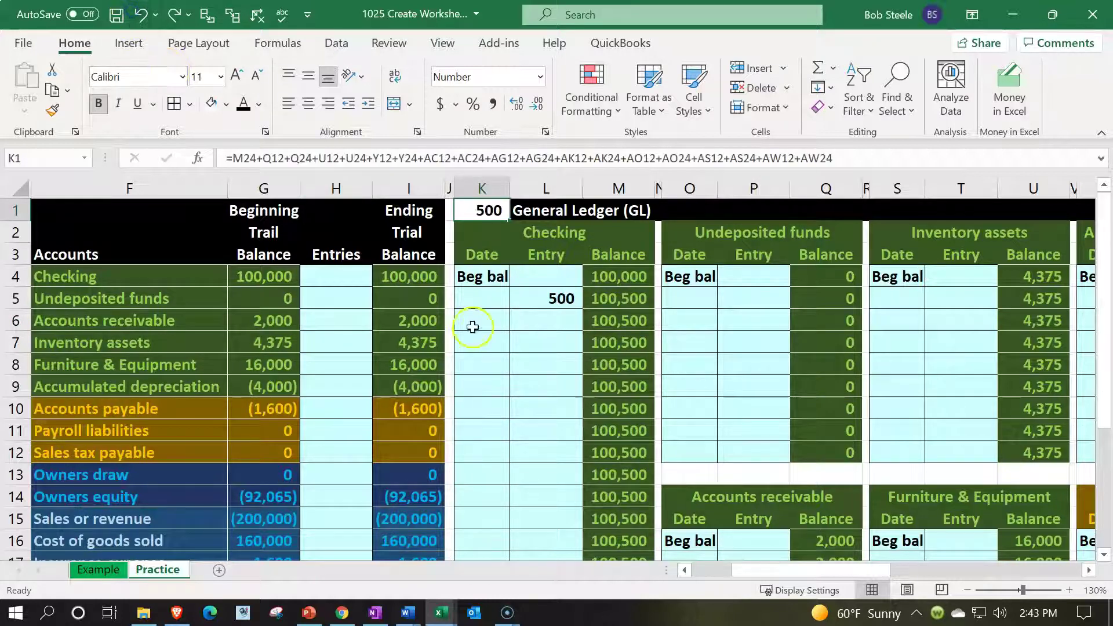
pyautogui.click(541, 304)
pyautogui.press('Delete')
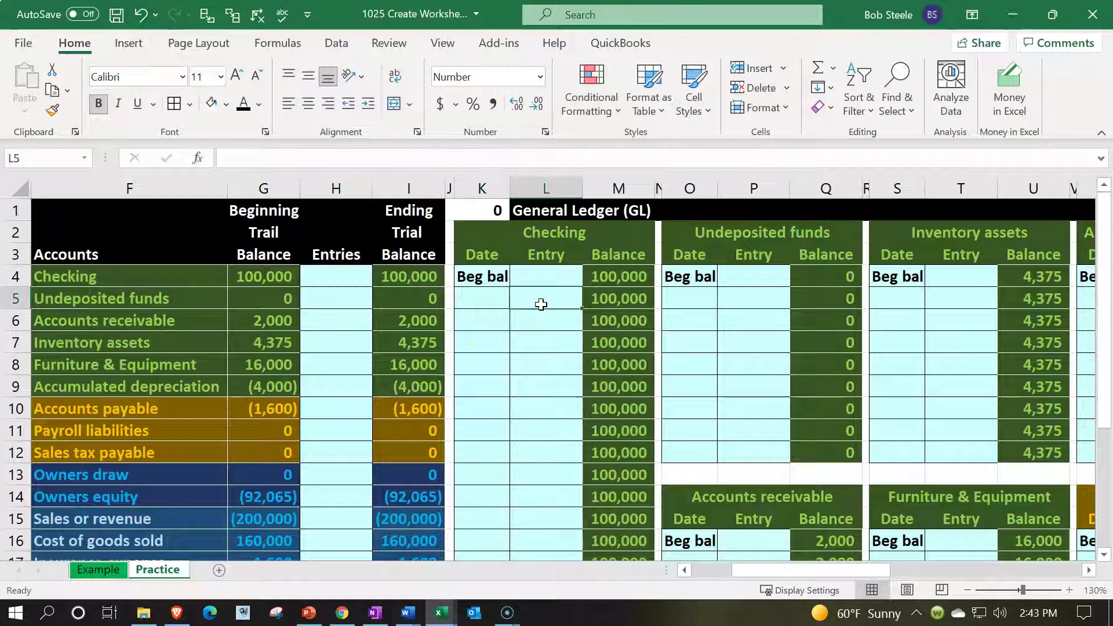
# - Add a conditional formatting rule to K1 giving values greater than 1 Light Red Fill with Dark Red Text
pyautogui.click(491, 211)
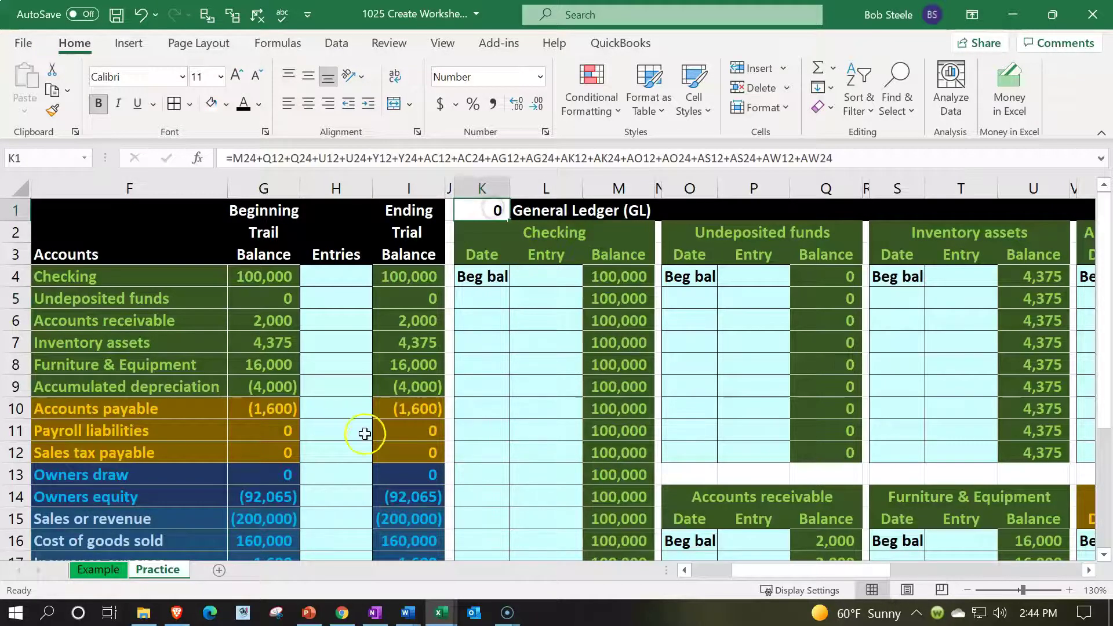
pyautogui.scroll(-2, 365, 441)
pyautogui.scroll(-2, 361, 507)
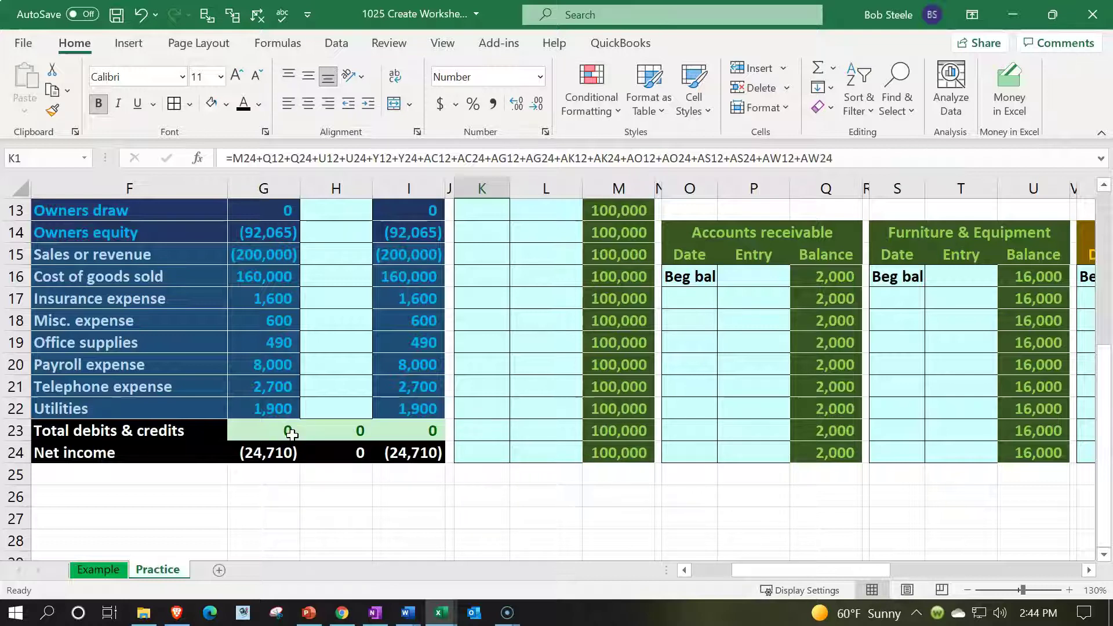
pyautogui.scroll(4, 291, 434)
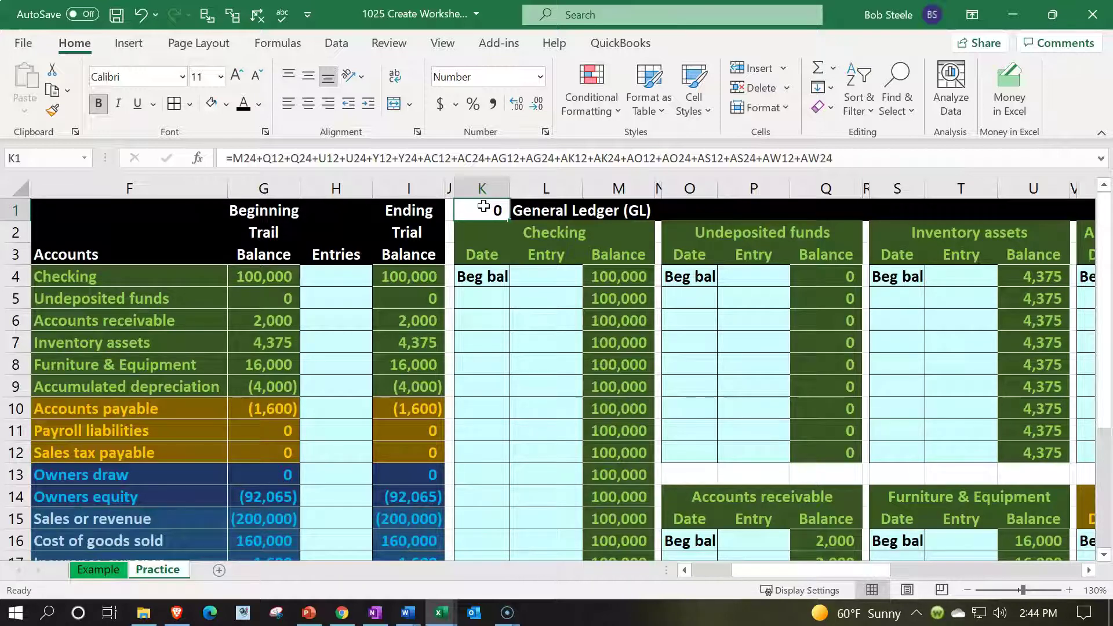
pyautogui.click(595, 100)
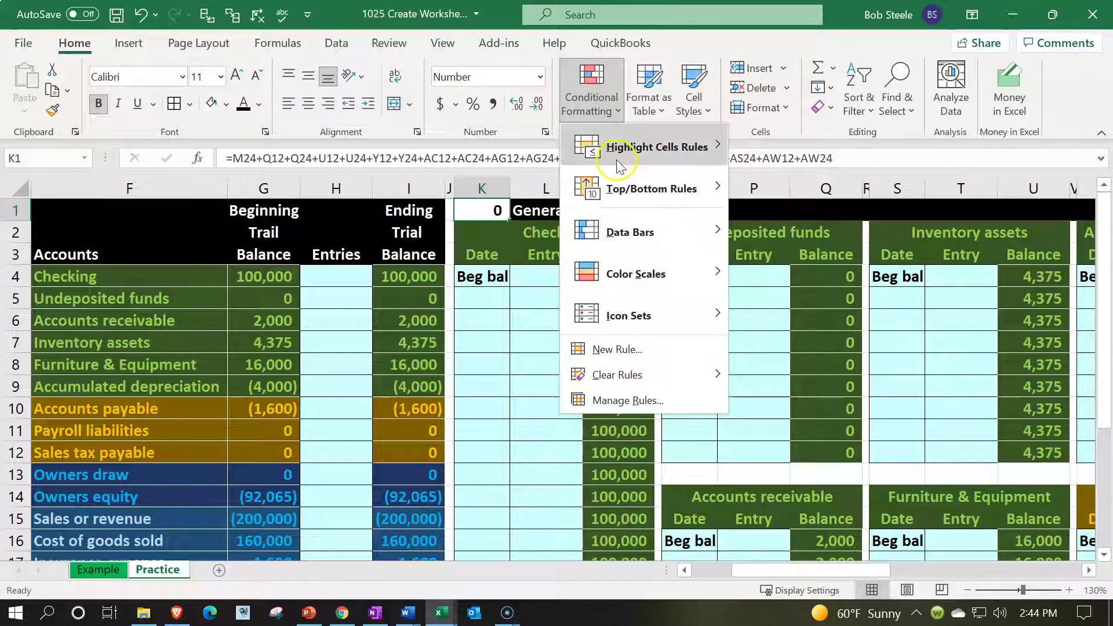
pyautogui.moveTo(617, 155)
pyautogui.click(760, 138)
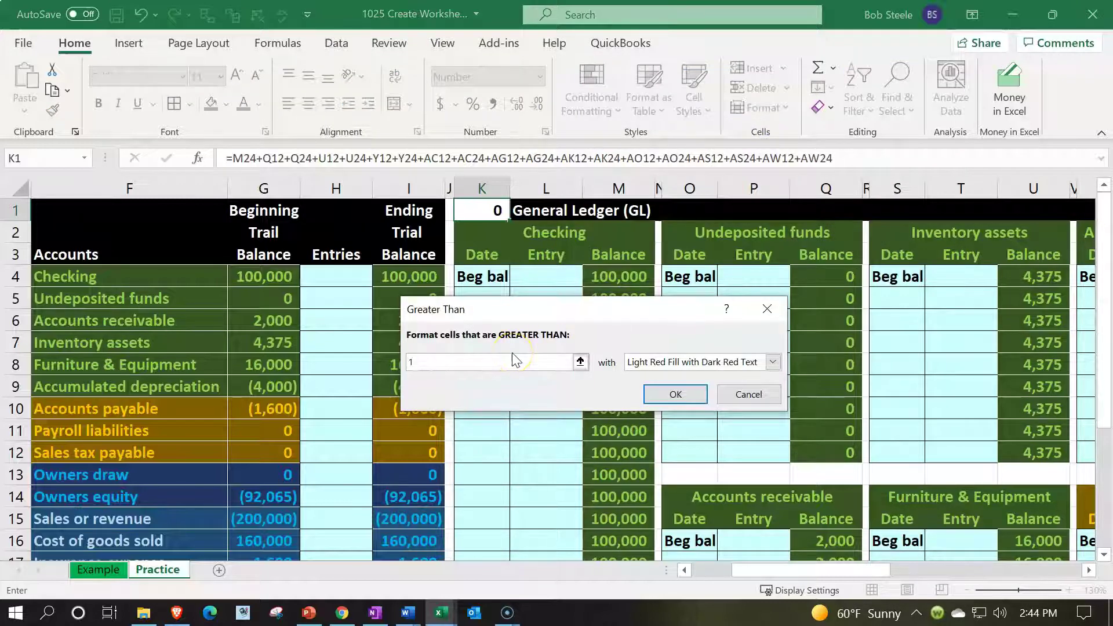
pyautogui.click(683, 399)
pyautogui.click(770, 363)
pyautogui.click(769, 366)
pyautogui.click(682, 393)
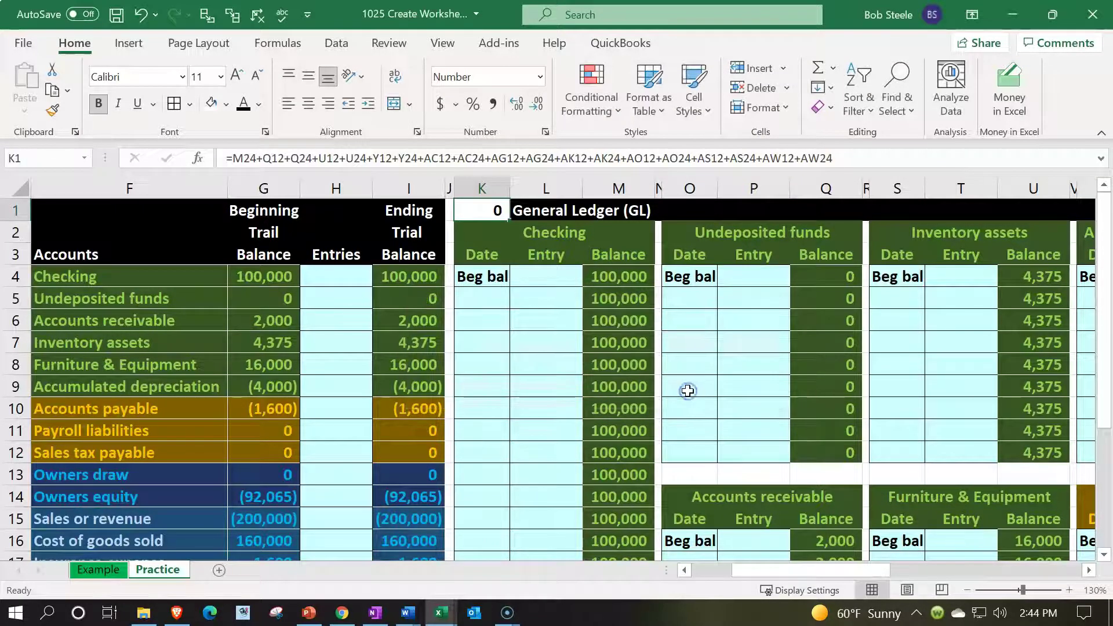
# - Add a second conditional formatting rule to K1 giving values less than -1 Light Red Fill with Dark Red Text
pyautogui.click(600, 104)
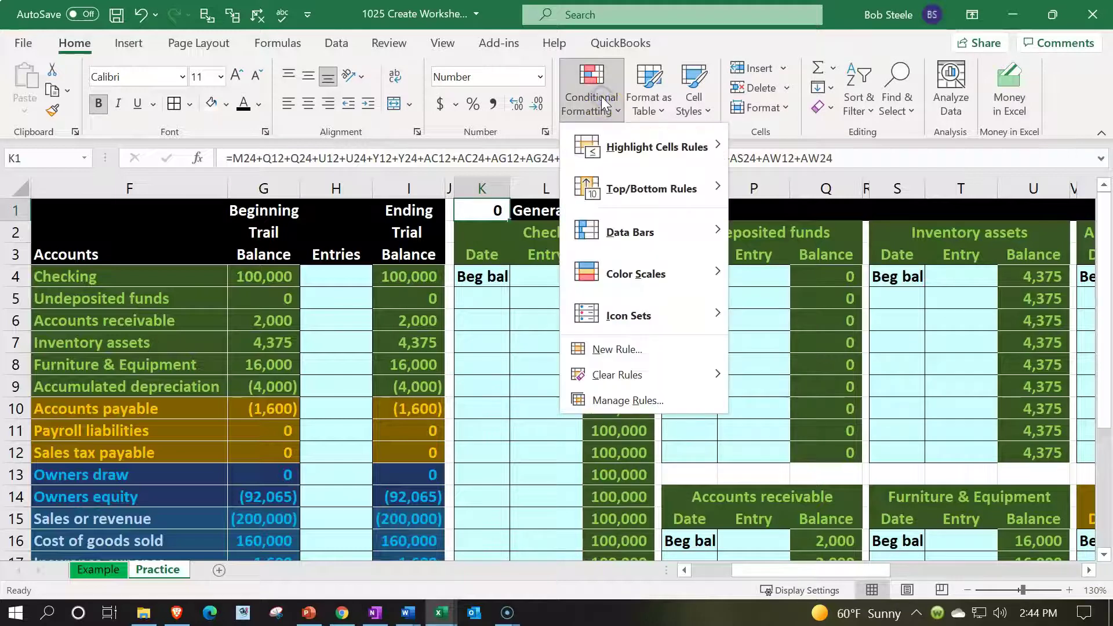
pyautogui.moveTo(615, 146)
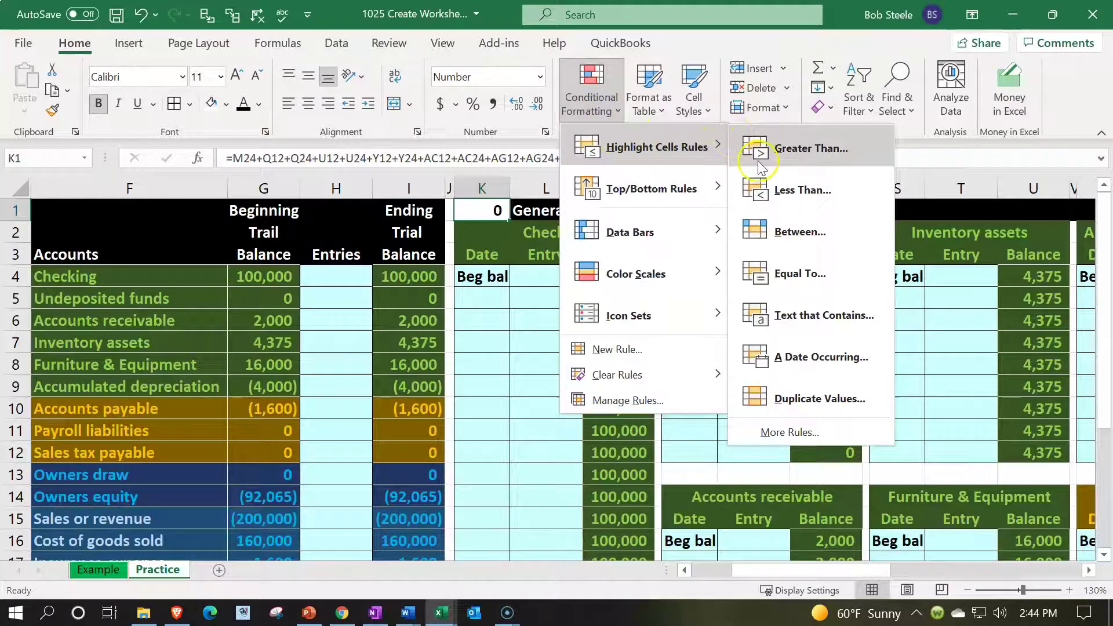
pyautogui.click(764, 191)
pyautogui.write('1')
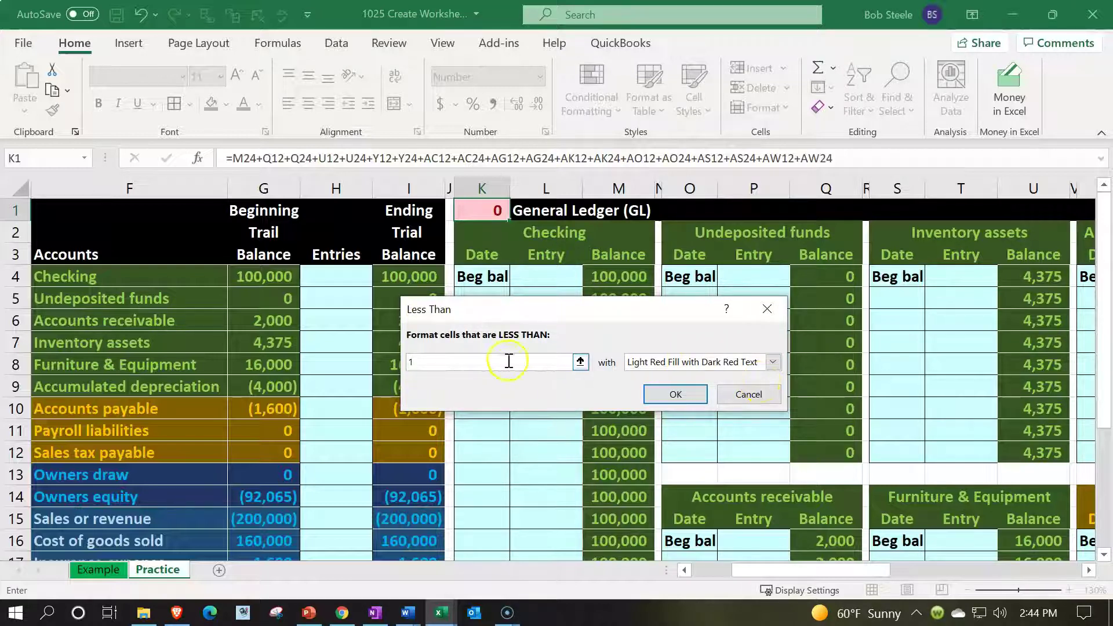
pyautogui.write('-')
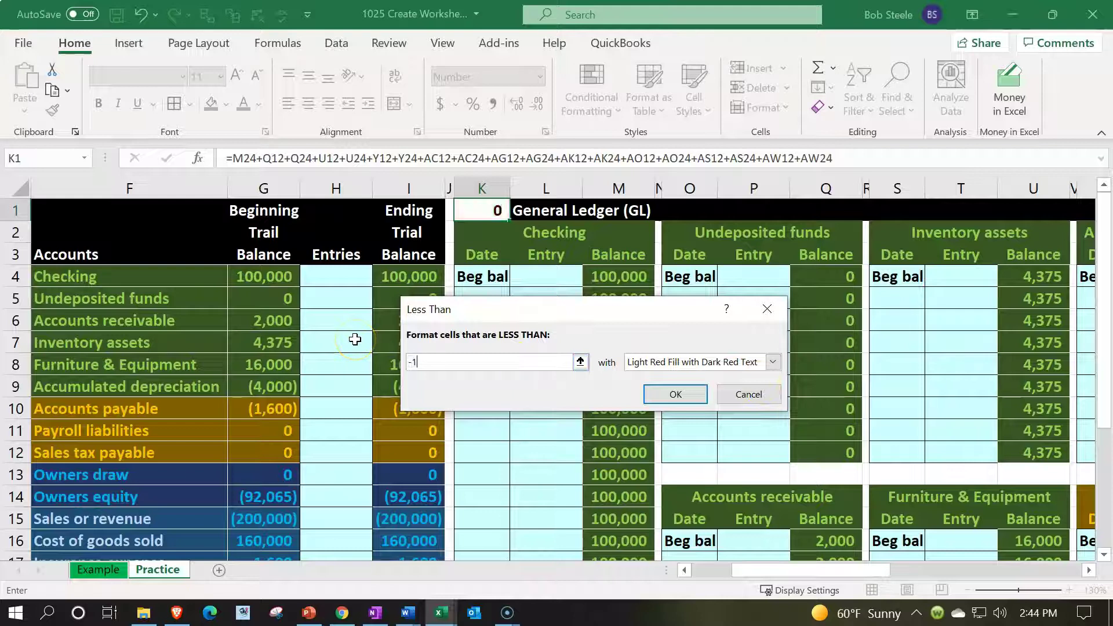
pyautogui.click(665, 363)
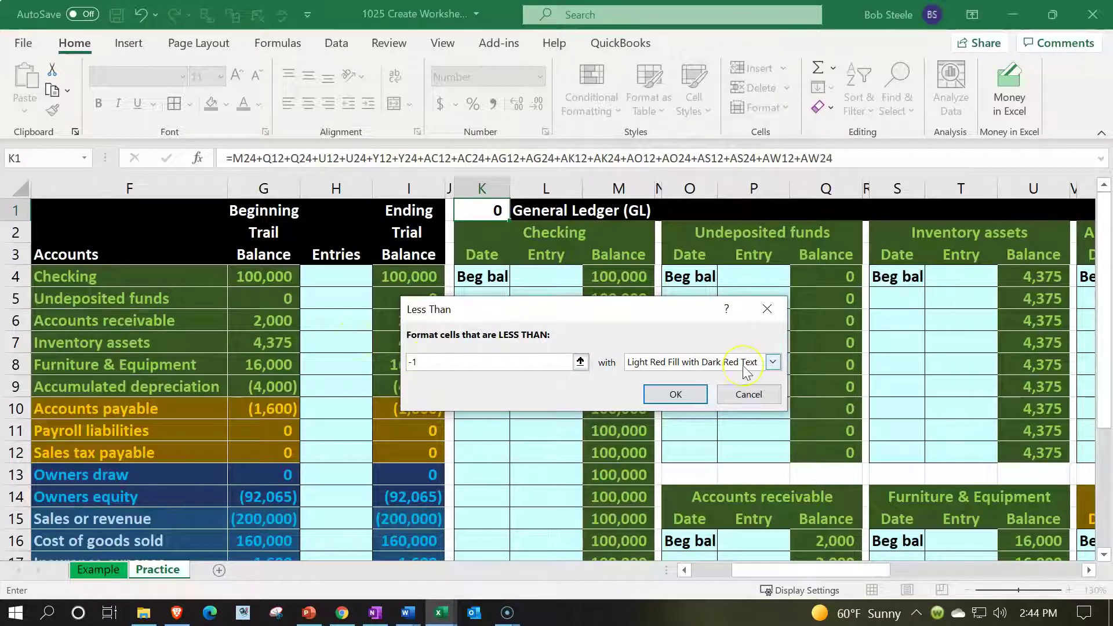
pyautogui.click(679, 394)
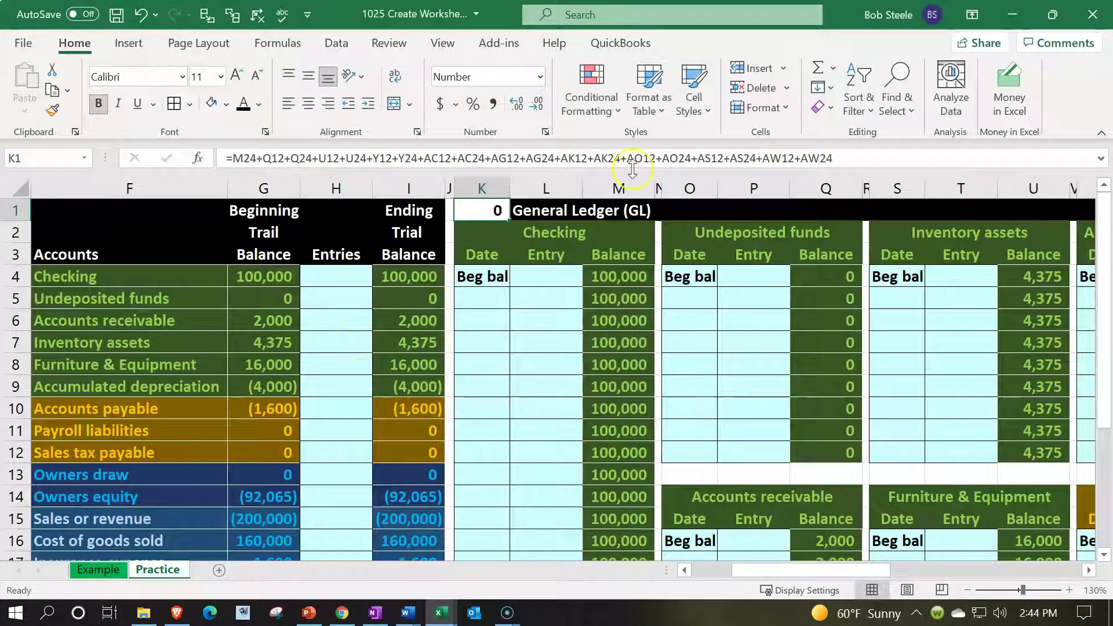
# - Add a conditional formatting rule to K1 giving values between -1 and 1 Green Fill with Dark Green Text
pyautogui.click(606, 106)
pyautogui.moveTo(626, 148)
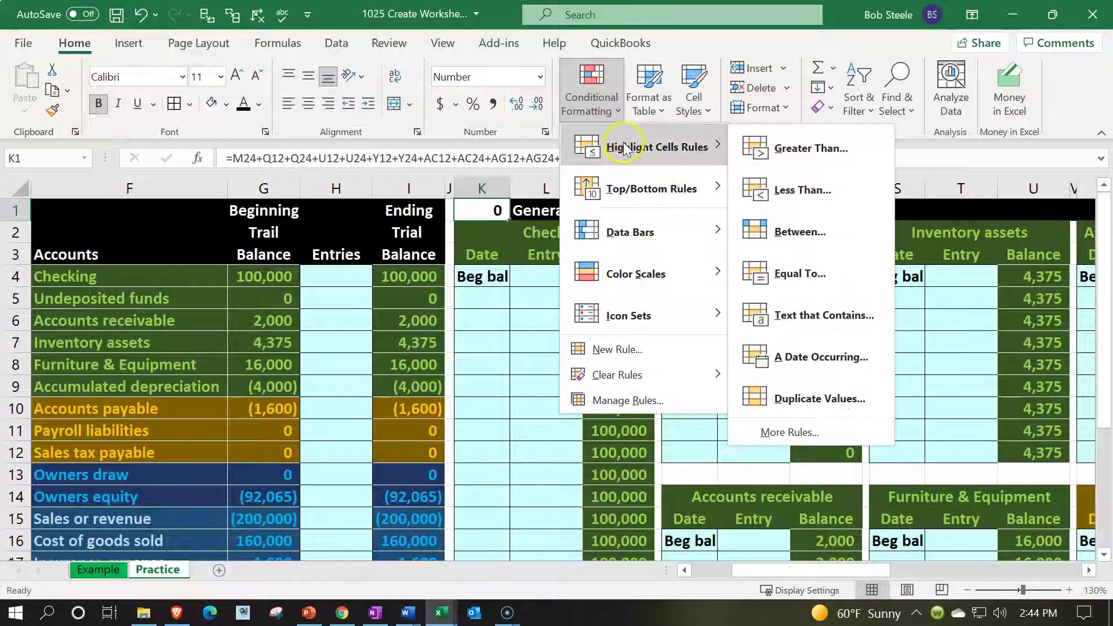
pyautogui.click(780, 288)
pyautogui.click(774, 309)
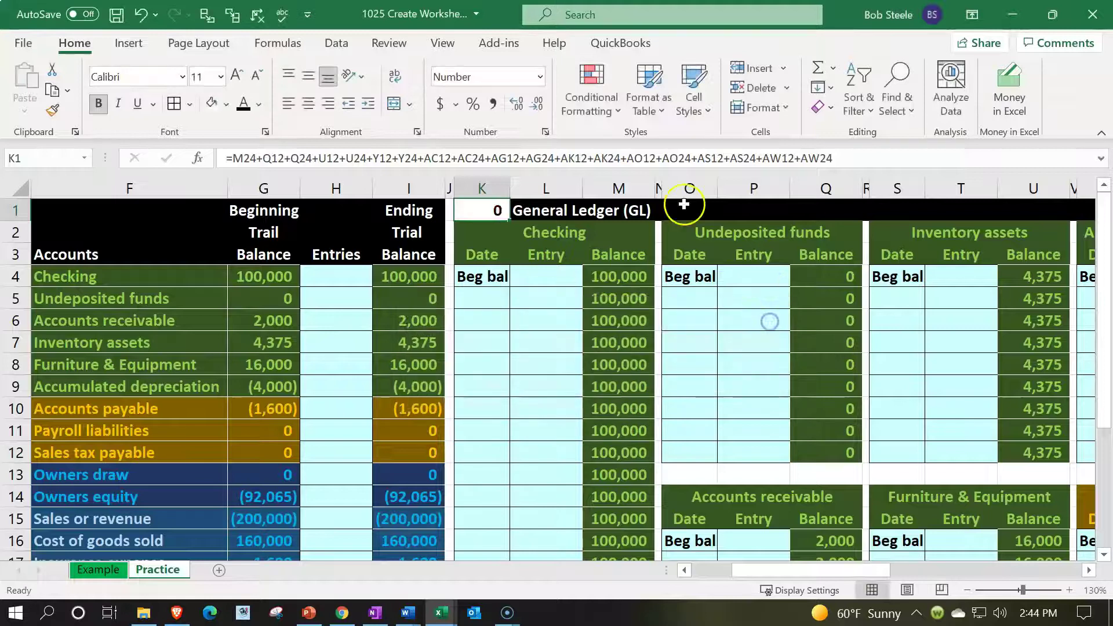
pyautogui.click(596, 114)
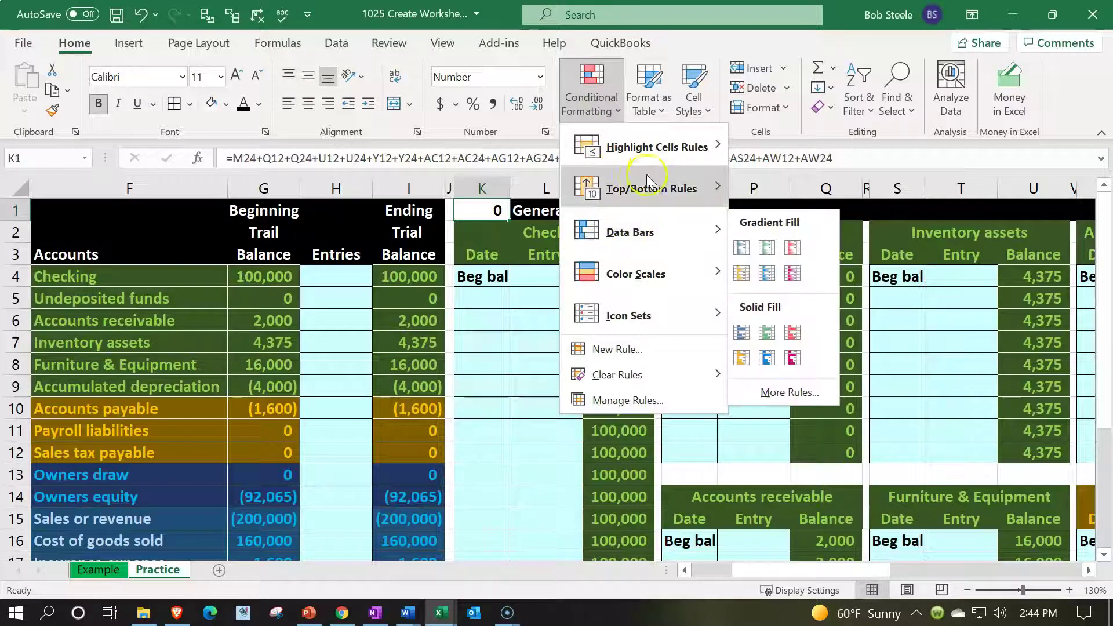
pyautogui.moveTo(655, 148)
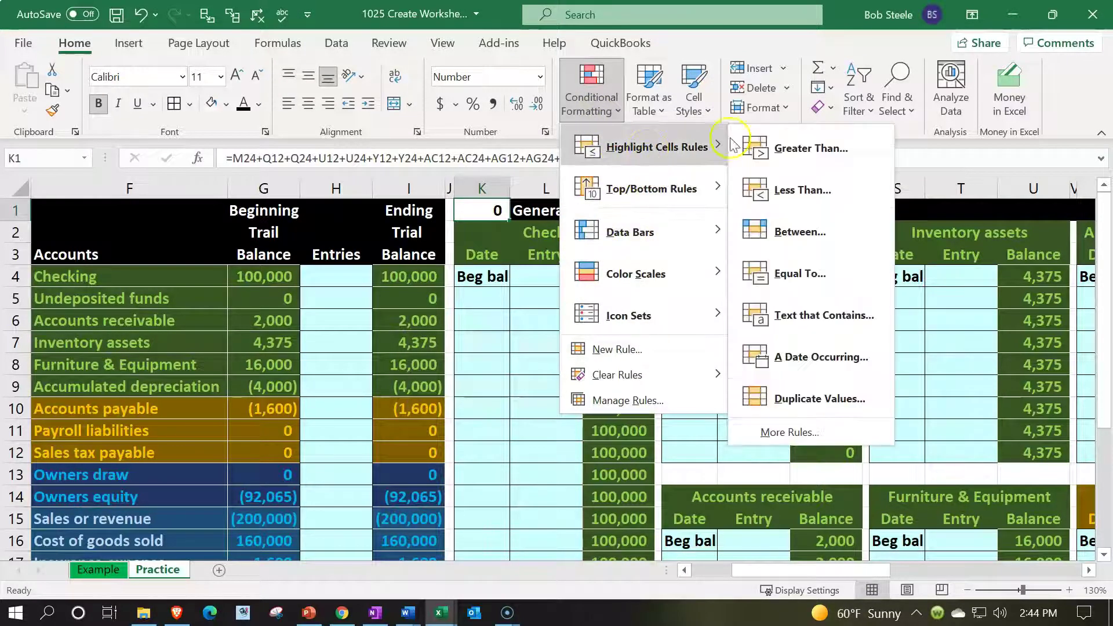
pyautogui.click(794, 229)
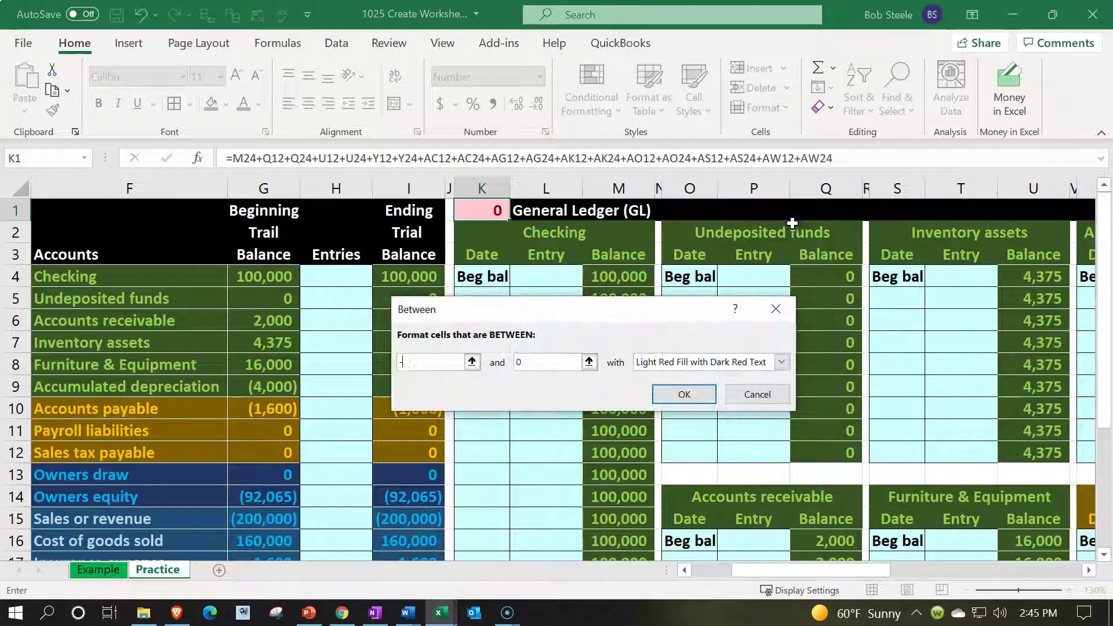
pyautogui.press('BackSpace')
pyautogui.write('1')
pyautogui.press('Tab')
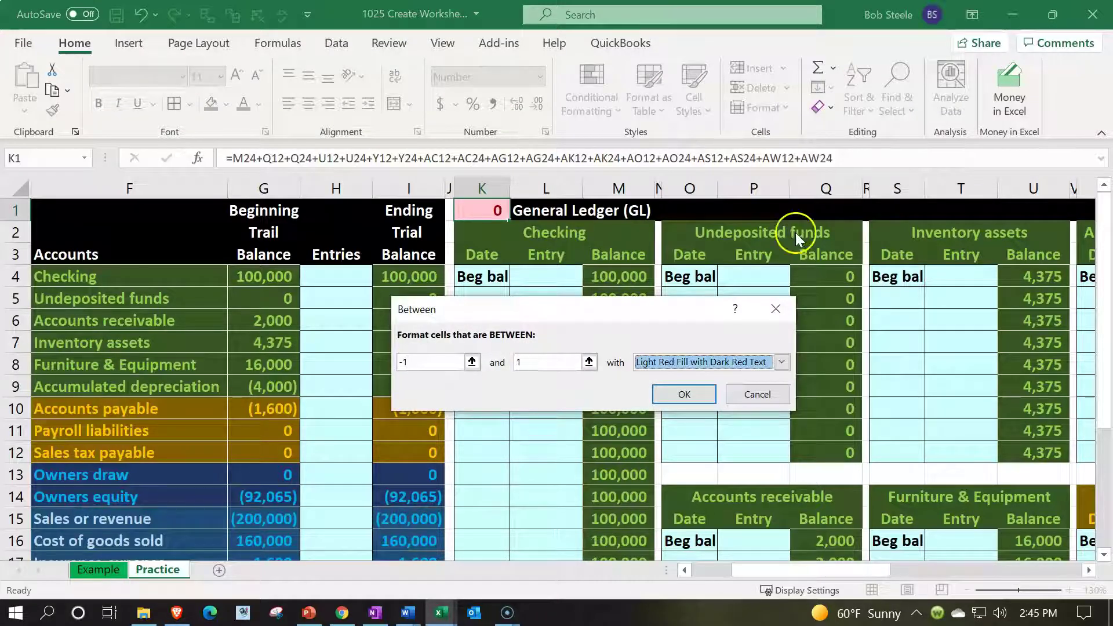
pyautogui.click(785, 363)
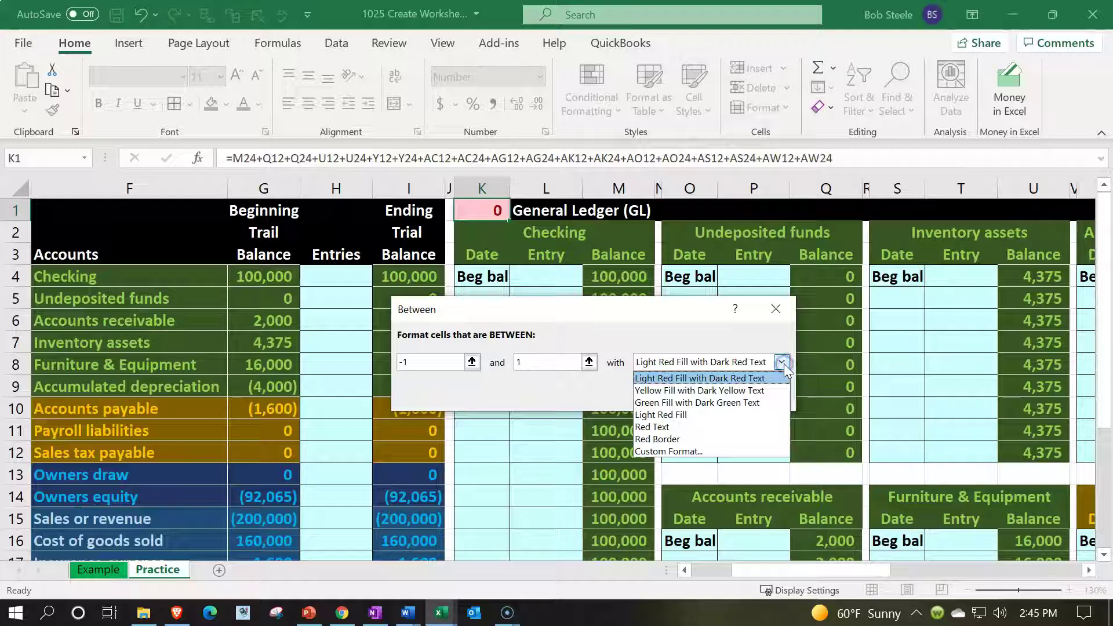
pyautogui.click(746, 403)
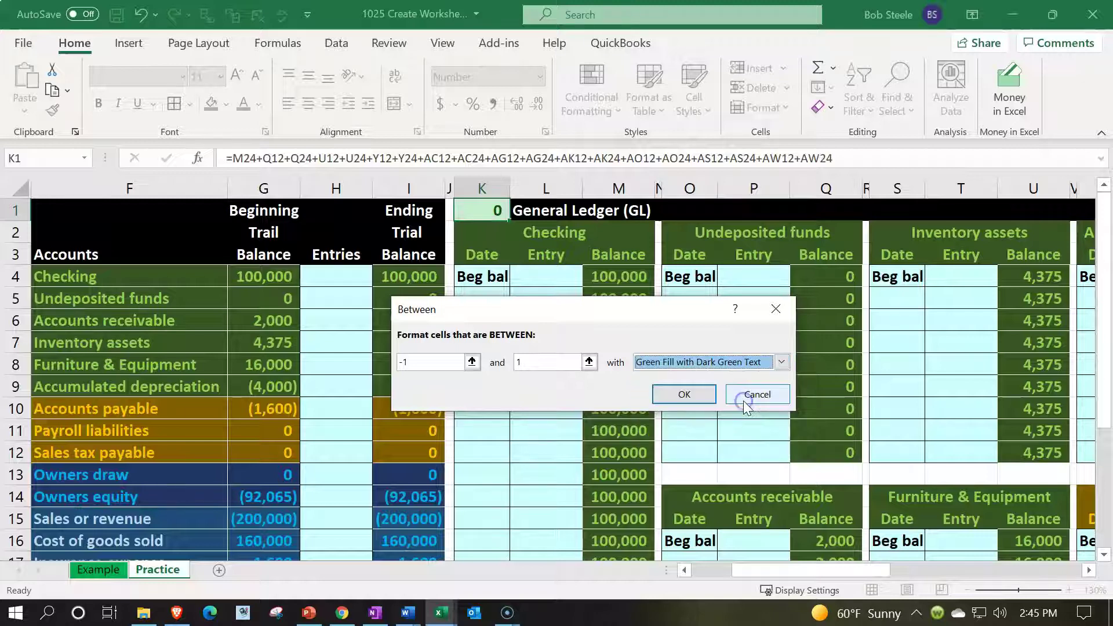
pyautogui.click(684, 394)
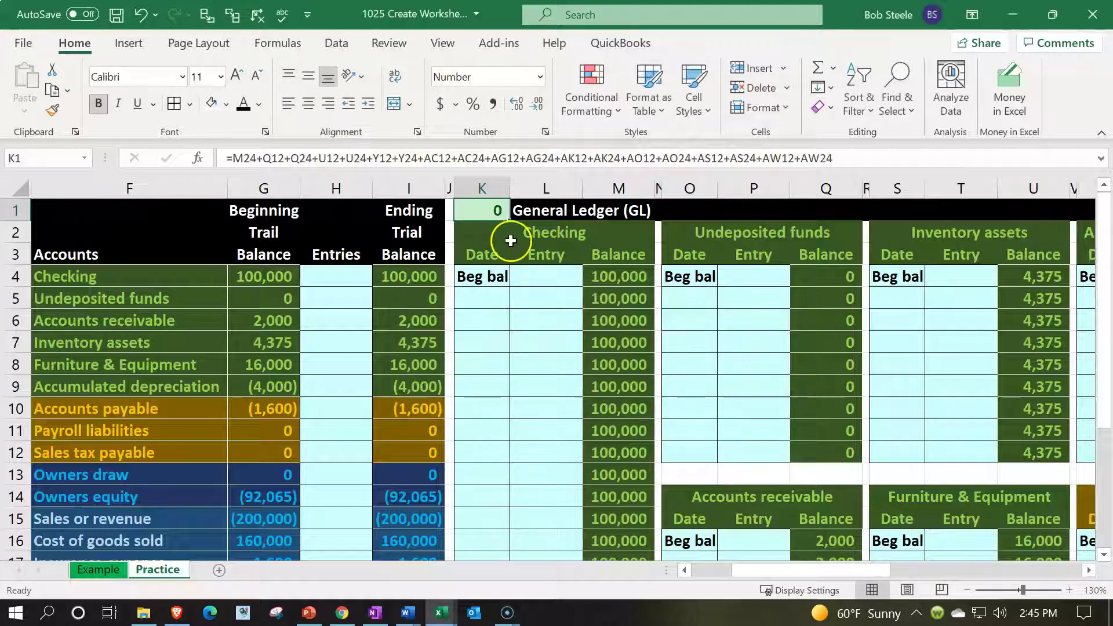
# - Test K1's conditional formatting by overwriting the cell with 1, 2, -1 and -2 in turn
pyautogui.write('1')
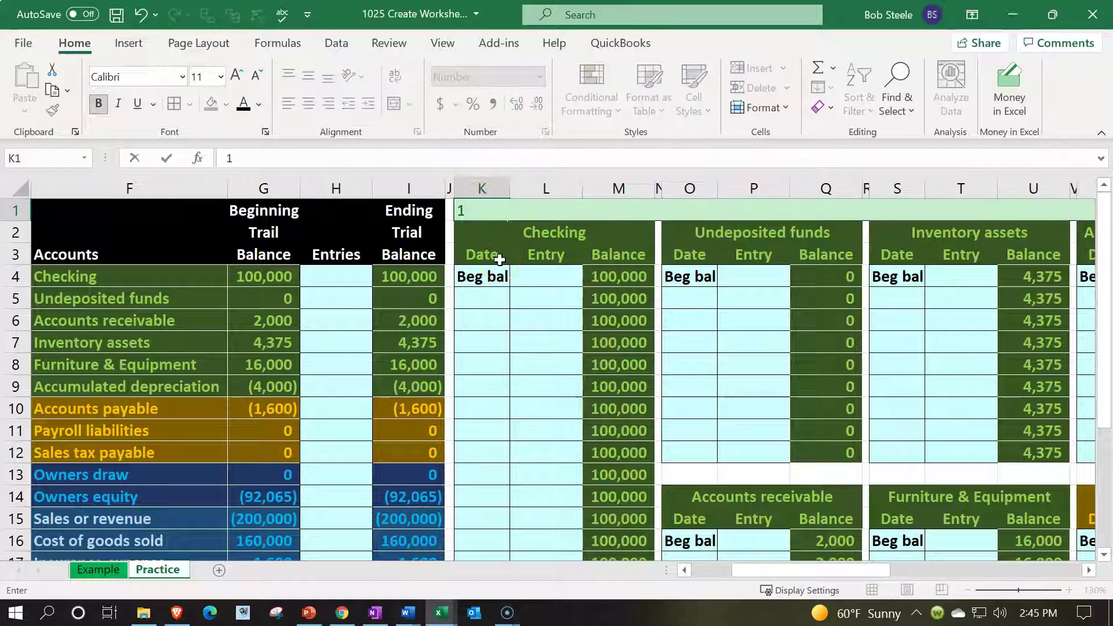
pyautogui.press('Return')
pyautogui.press('Up')
pyautogui.write('2')
pyautogui.press('Return')
pyautogui.press('Up')
pyautogui.write('-1')
pyautogui.press('Return')
pyautogui.press('Up')
pyautogui.write('-2')
pyautogui.press('Return')
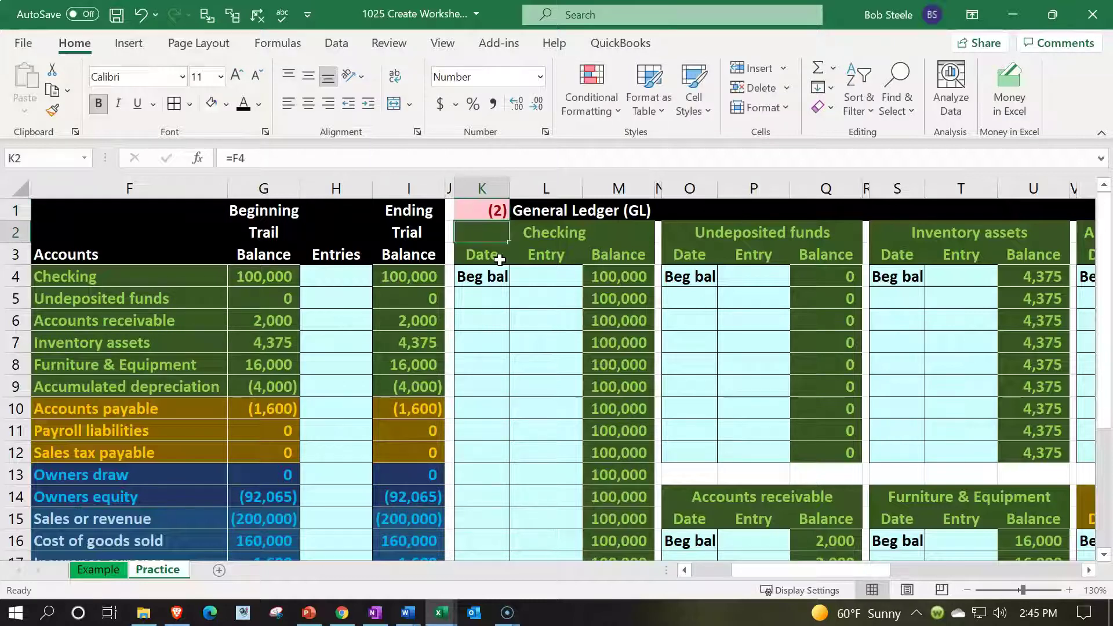
# - Undo the four test values in K1 and inspect the cell's summing formula without changing it
pyautogui.click(141, 15)
pyautogui.click(140, 15)
pyautogui.click(141, 15)
pyautogui.click(140, 15)
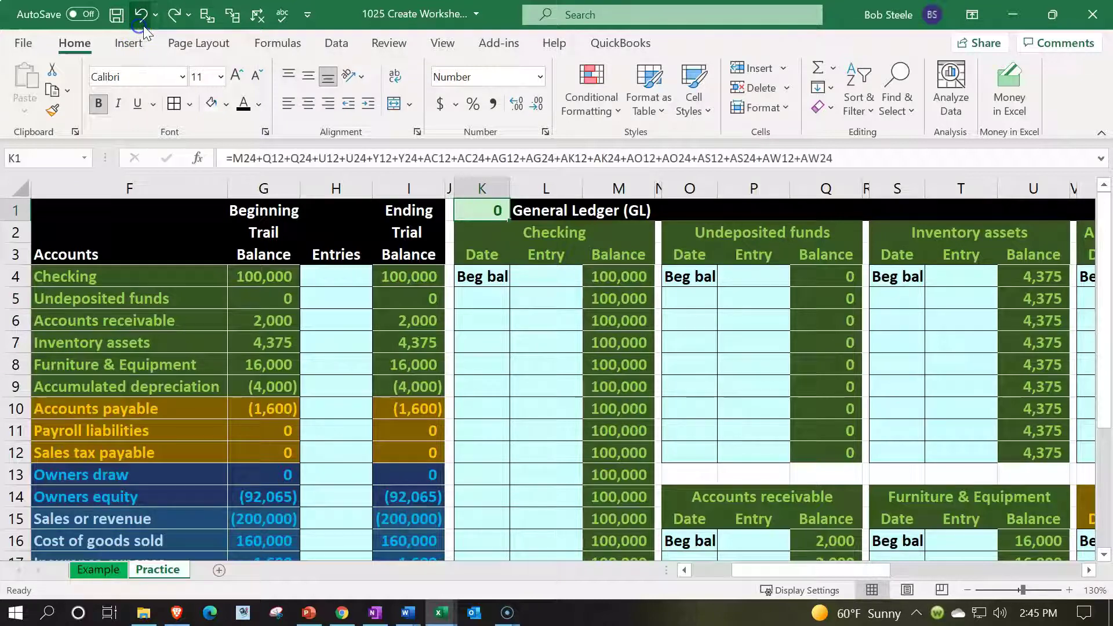
pyautogui.doubleClick(489, 215)
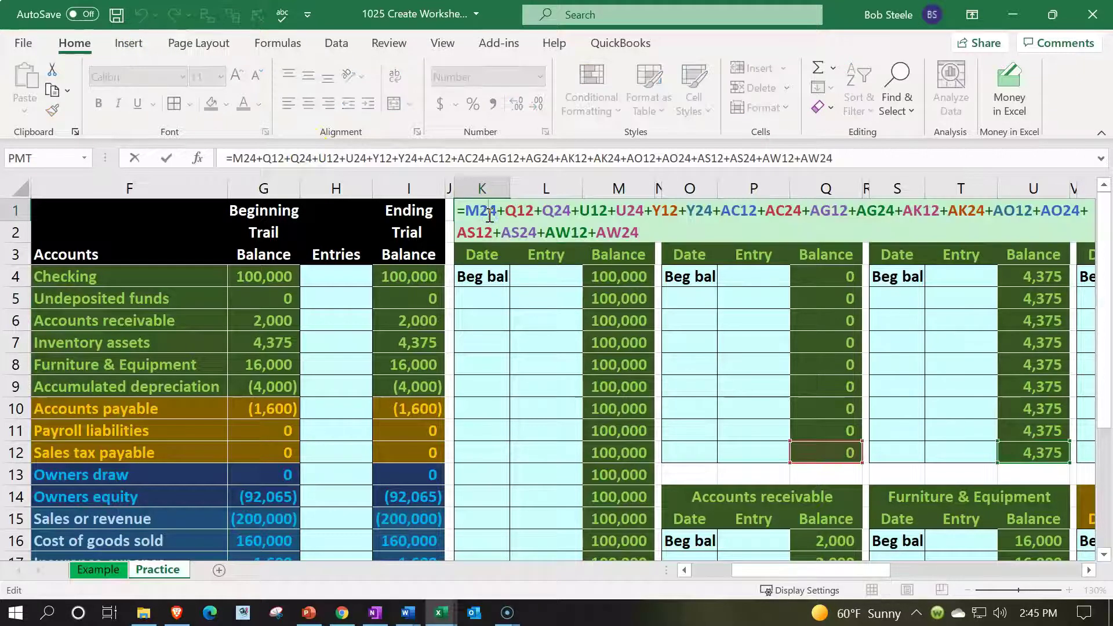
pyautogui.press('Return')
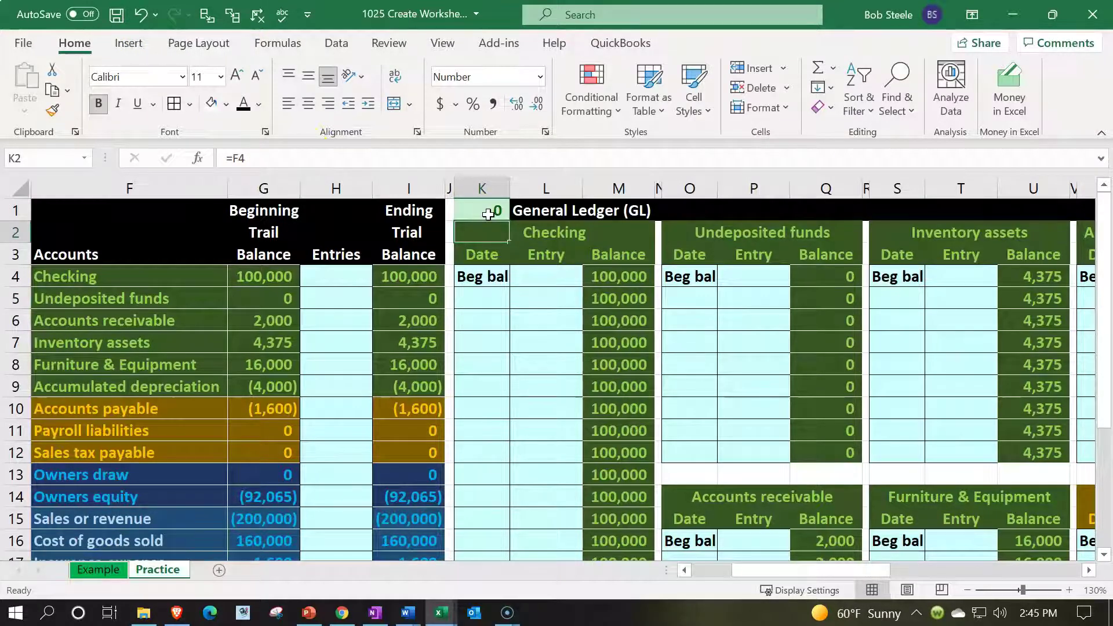
# - Clear all conditional formatting rules from cell K1 only
pyautogui.click(489, 215)
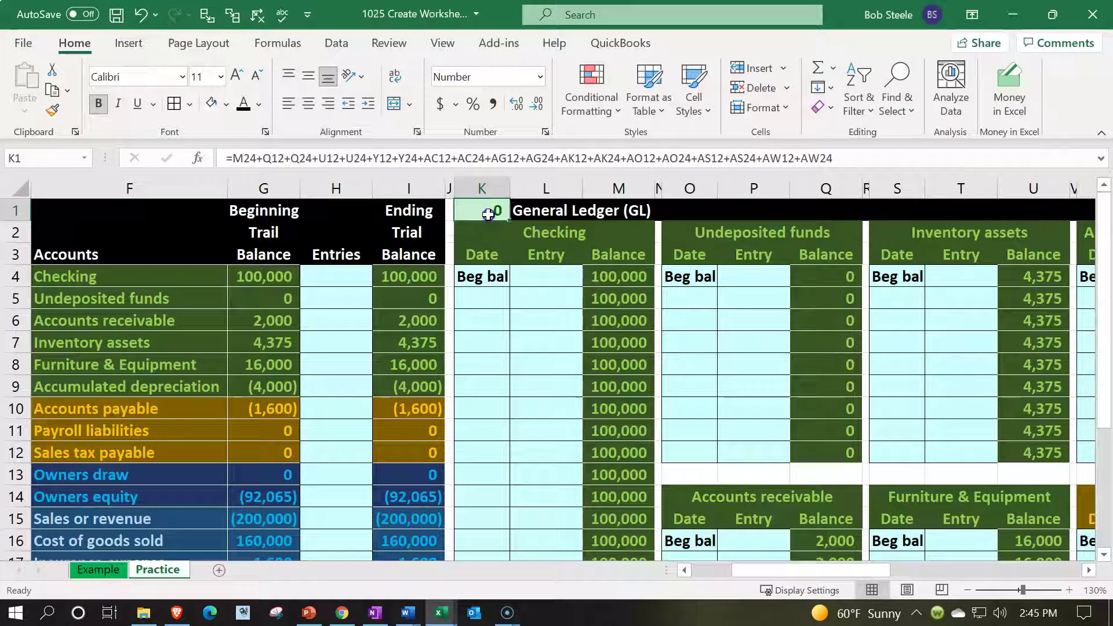
pyautogui.click(588, 103)
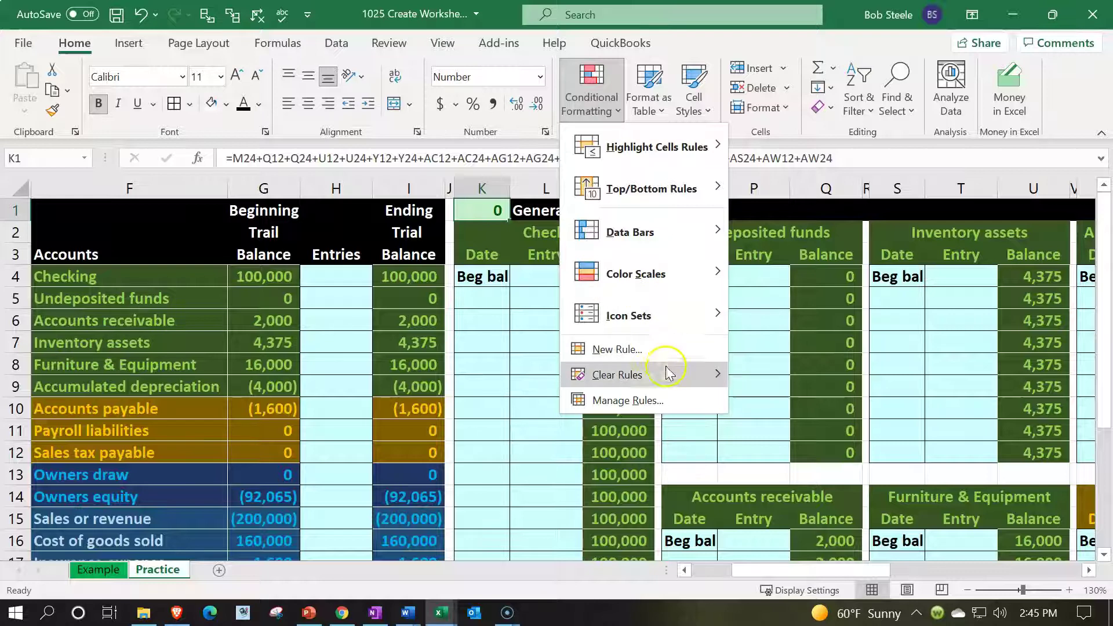
pyautogui.moveTo(667, 376)
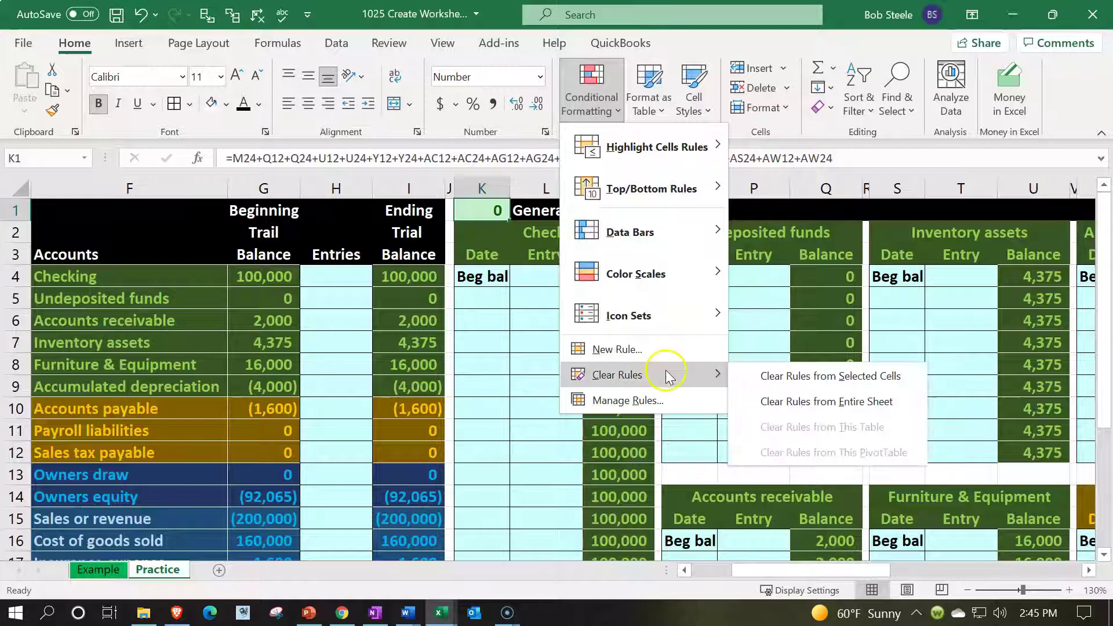
pyautogui.click(742, 371)
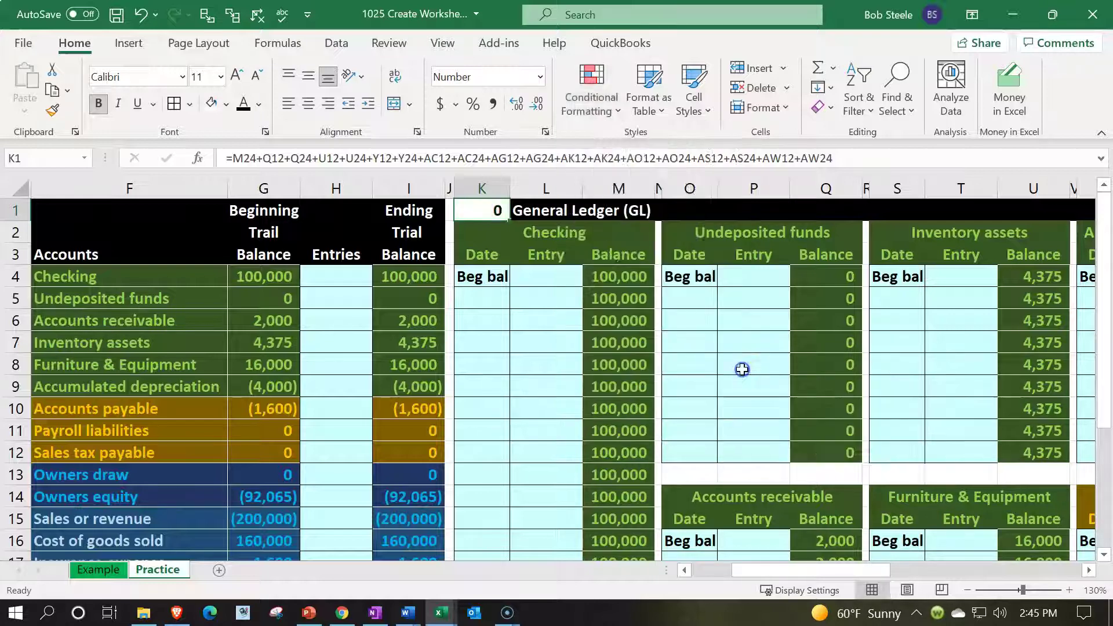
# - Copy the formatting of the total debits and credits cell G23 onto K1 with Format Painter
pyautogui.scroll(-3, 180, 513)
pyautogui.click(258, 497)
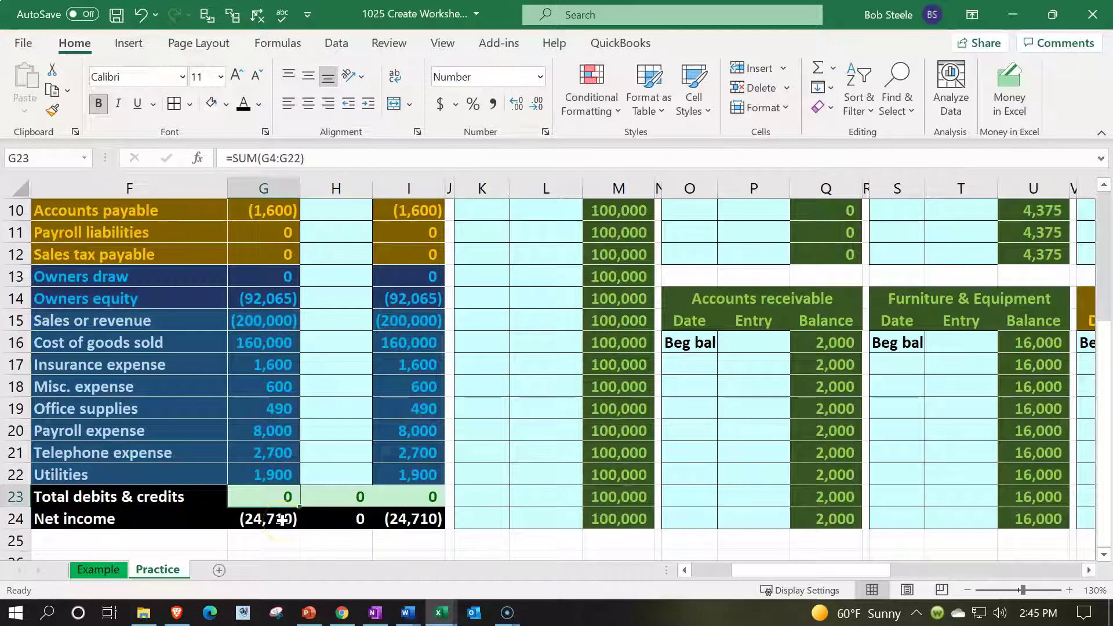
pyautogui.click(53, 110)
pyautogui.scroll(3, 566, 398)
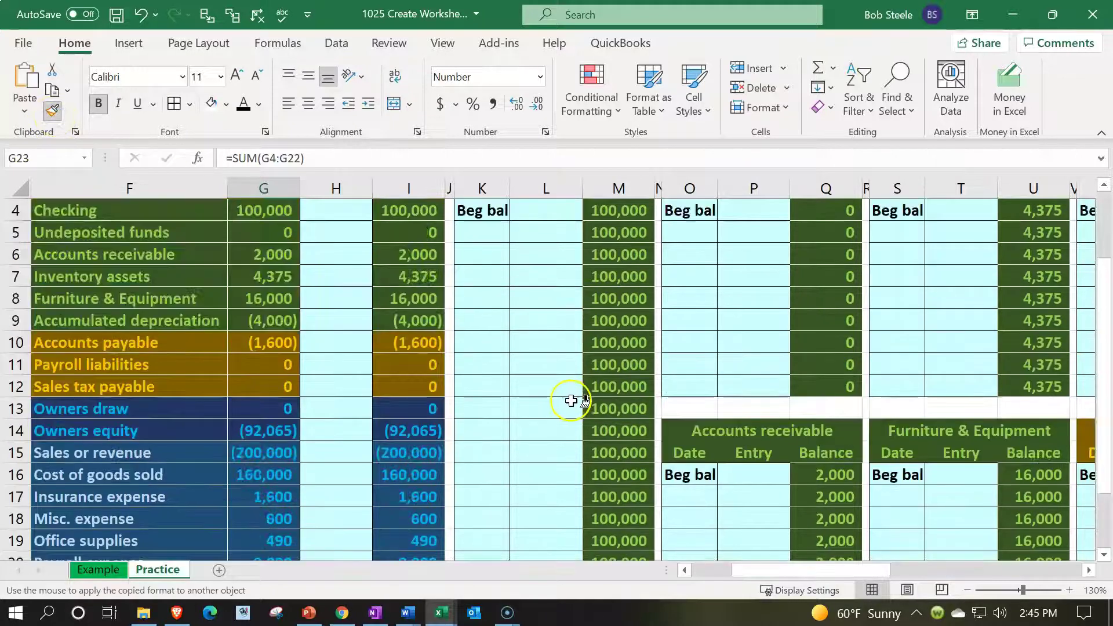
pyautogui.click(484, 211)
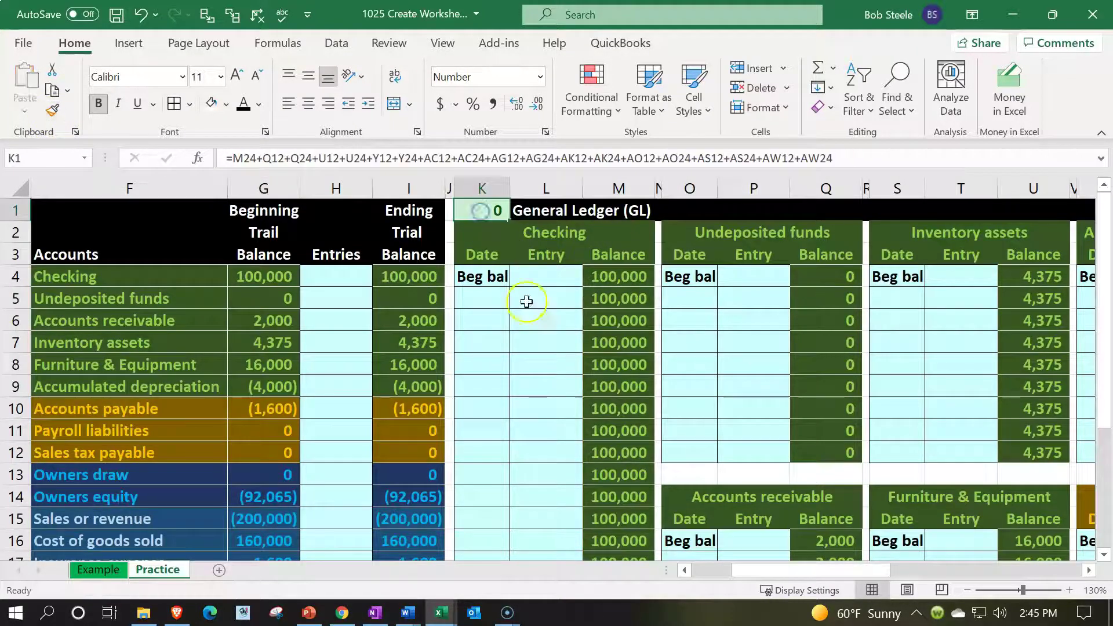
pyautogui.click(549, 357)
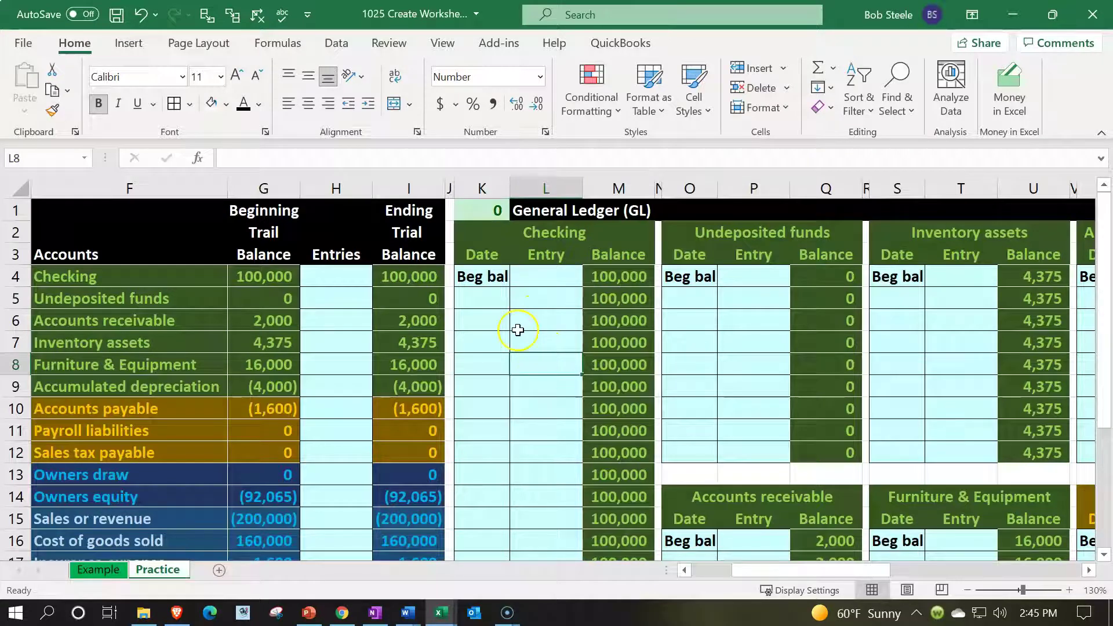
# - Apply All Borders to the General Ledger check cell K1
pyautogui.click(481, 210)
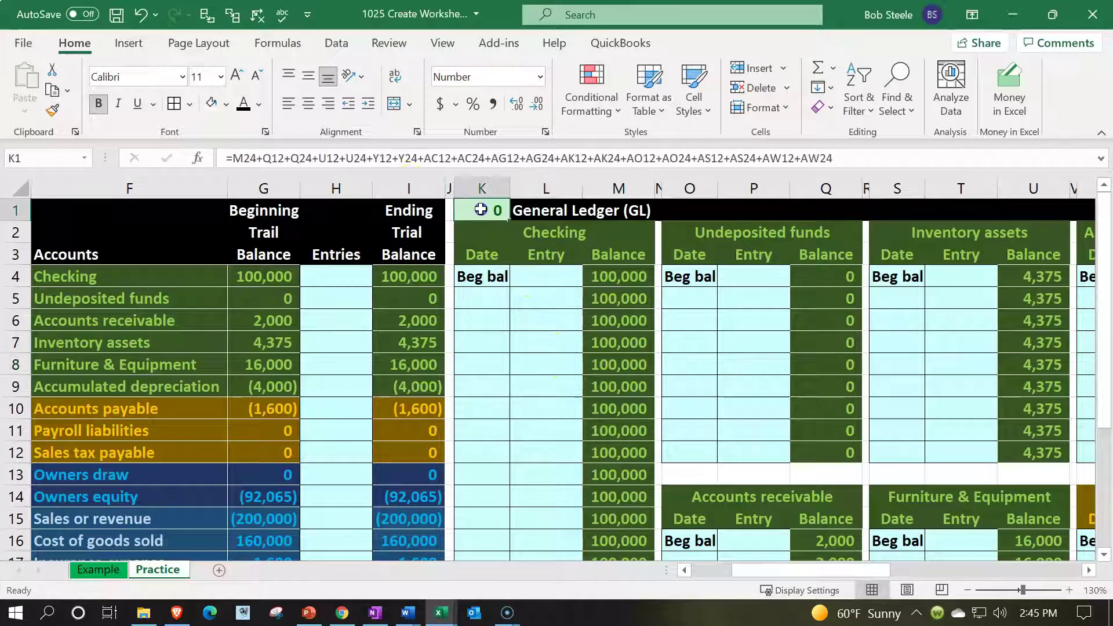
pyautogui.click(177, 106)
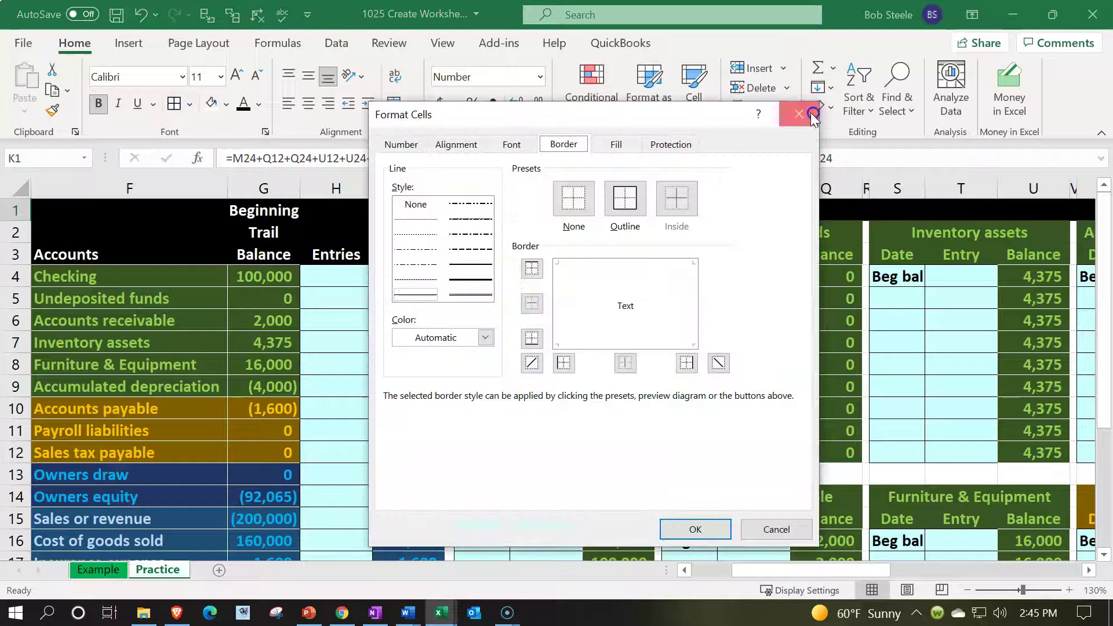
pyautogui.click(799, 114)
pyautogui.click(190, 104)
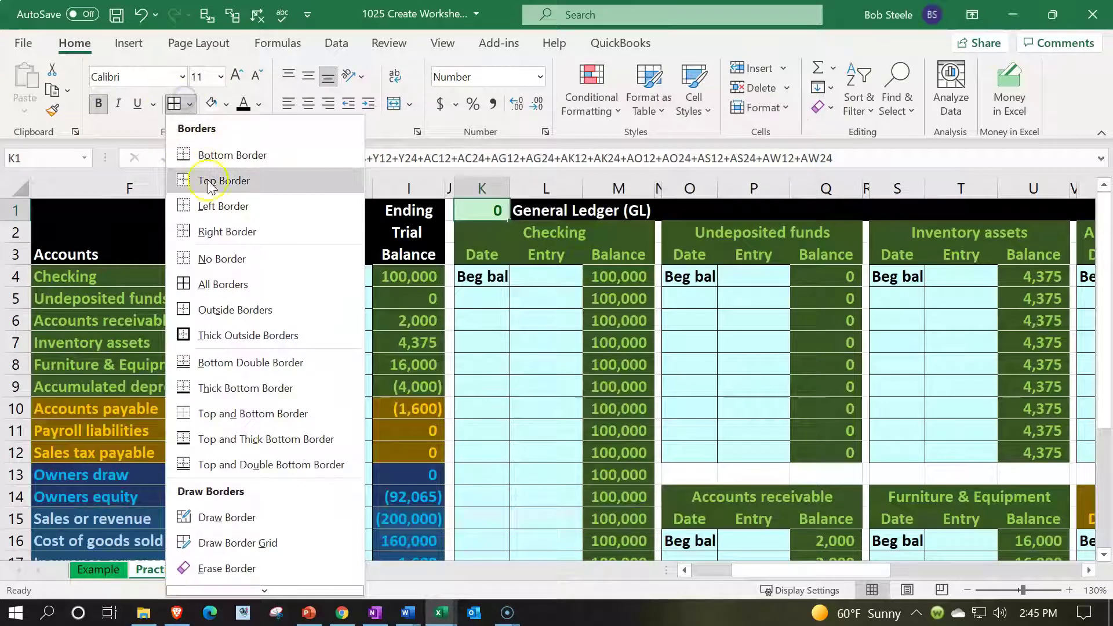
pyautogui.click(225, 274)
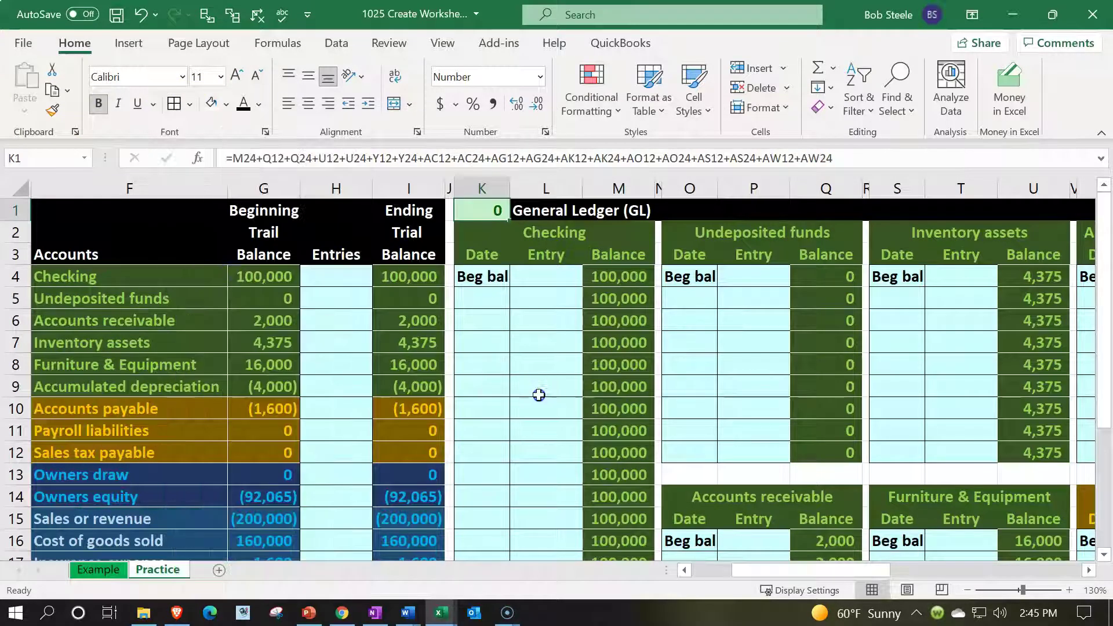
pyautogui.click(539, 395)
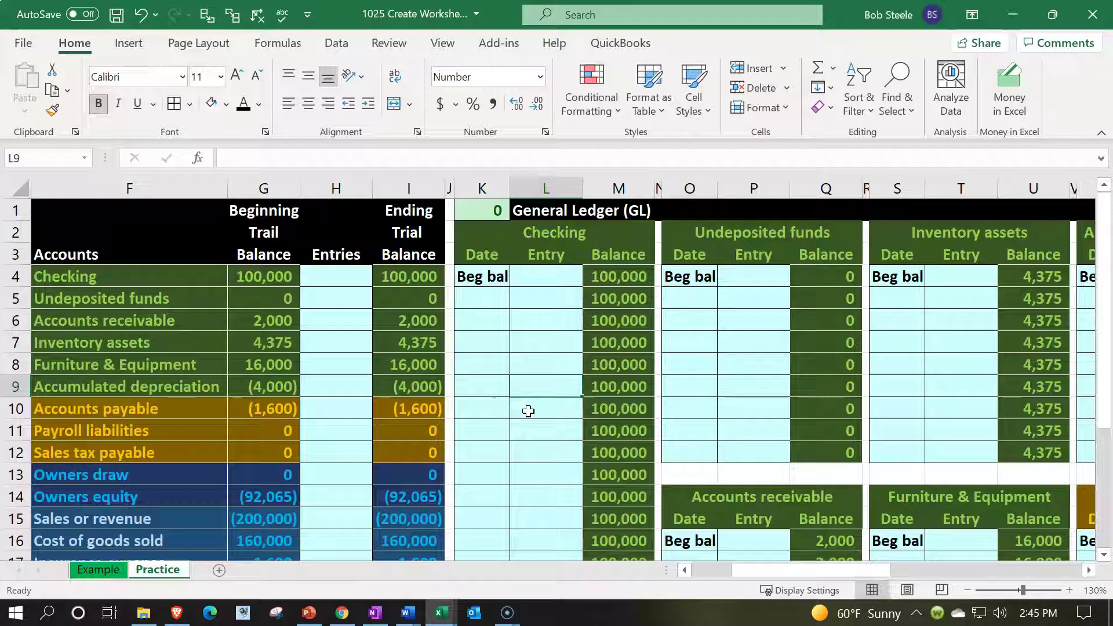
# - Enter the date 1/15 in journal cell A2
pyautogui.press('Left')
pyautogui.press('Left')
pyautogui.press('Left')
pyautogui.press('Left')
pyautogui.press('Left')
pyautogui.press('Left')
pyautogui.press('Left')
pyautogui.press('Left')
pyautogui.press('Left')
pyautogui.press('Left')
pyautogui.press('Left')
pyautogui.press('Up')
pyautogui.press('Up')
pyautogui.press('Up')
pyautogui.press('Up')
pyautogui.press('Up')
pyautogui.press('Up')
pyautogui.press('Up')
pyautogui.write('1/1')
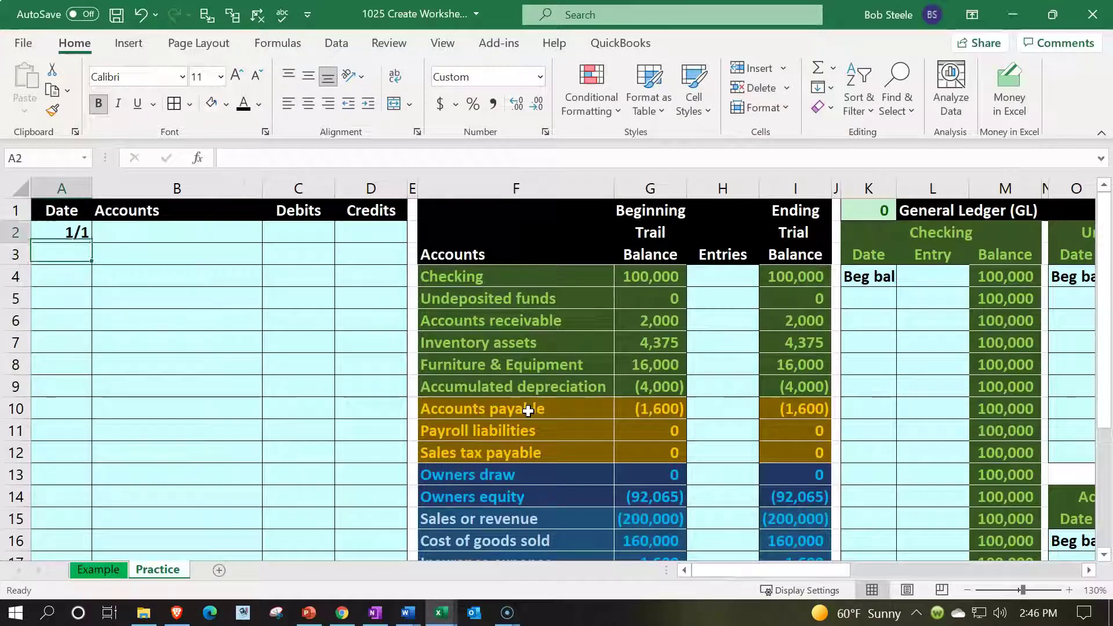
pyautogui.press('BackSpace')
pyautogui.press('BackSpace')
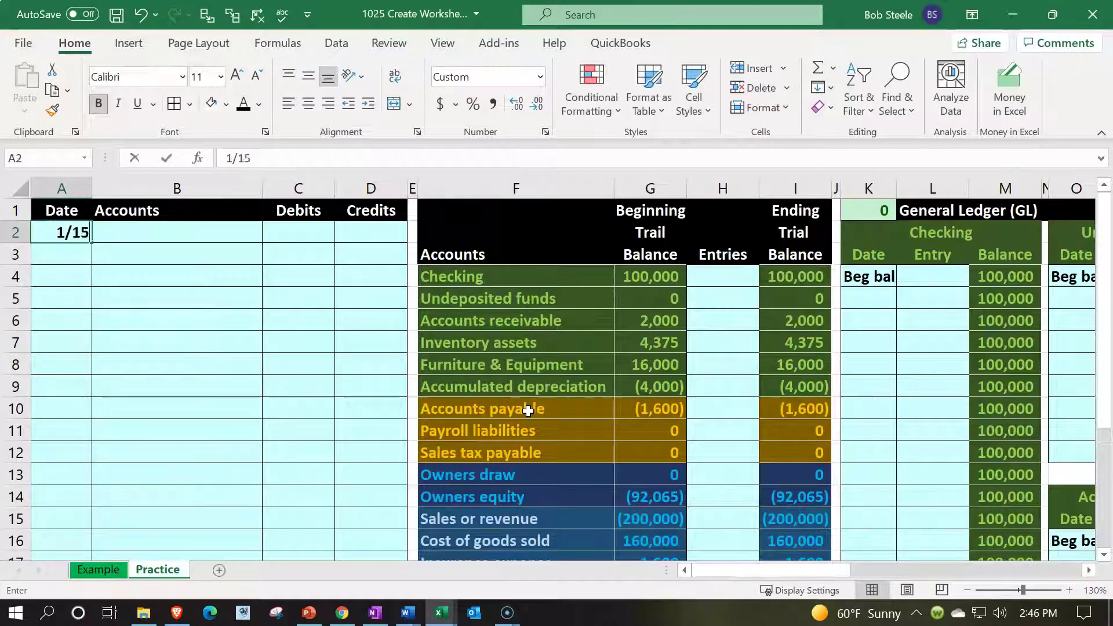
pyautogui.press('Tab')
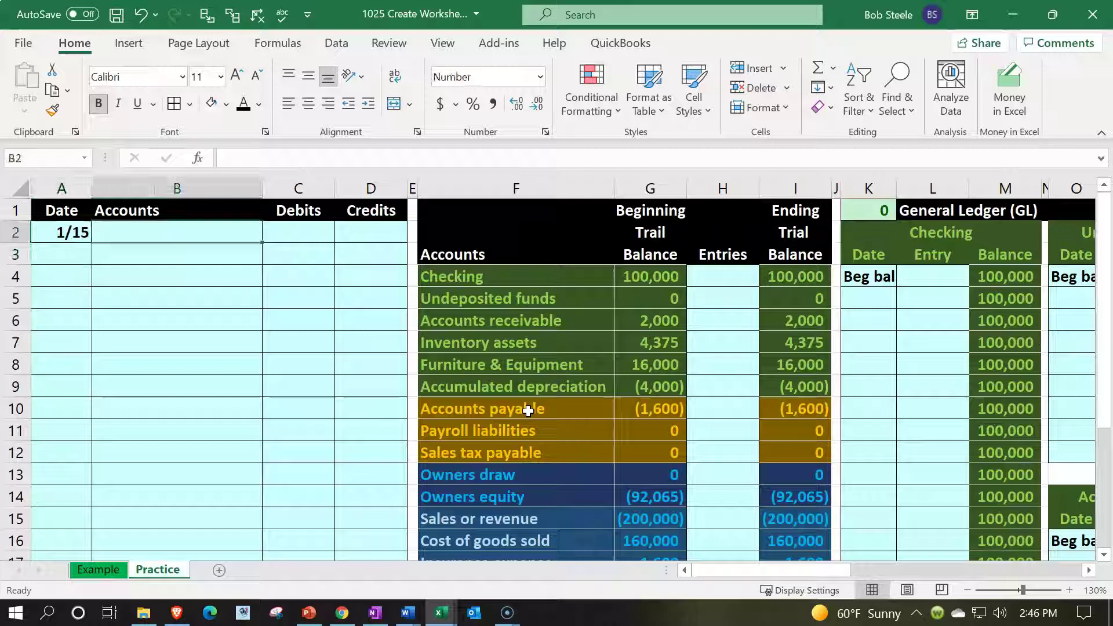
# - Reference the Checking account name in F4 from journal cell B2
pyautogui.write('=')
pyautogui.press('Right')
pyautogui.press('Right')
pyautogui.press('Right')
pyautogui.press('Right')
pyautogui.press('Down')
pyautogui.press('Down')
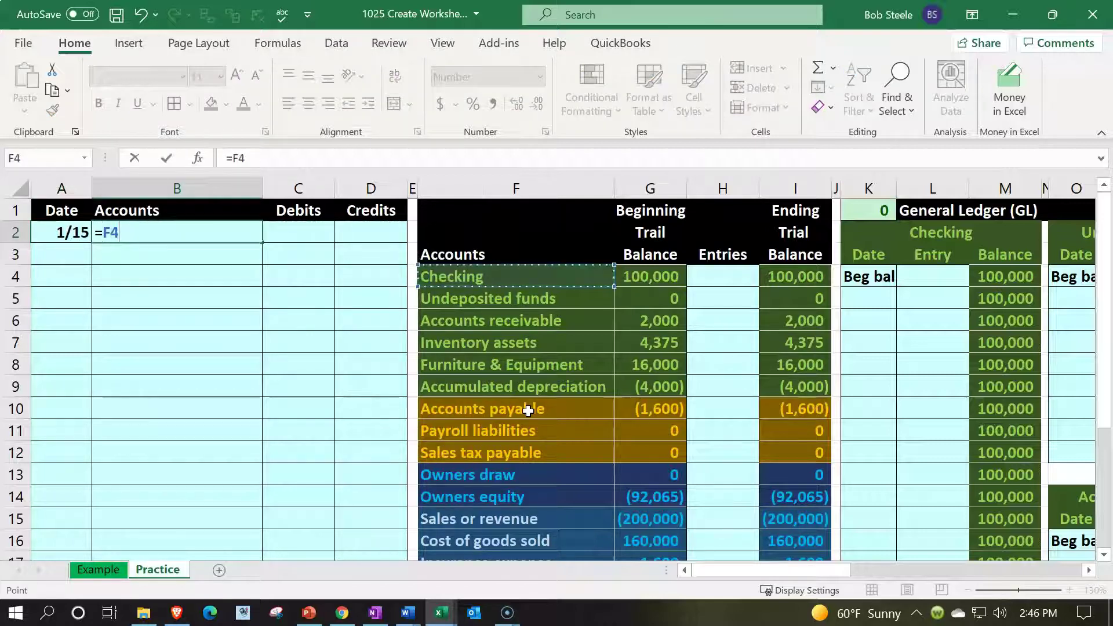
pyautogui.press('Return')
# - Reference the Sales or revenue account name in F15 from journal cell B3
pyautogui.write('+')
pyautogui.press('Down')
pyautogui.press('Down')
pyautogui.press('Down')
pyautogui.press('Down')
pyautogui.press('Down')
pyautogui.press('Down')
pyautogui.press('Down')
pyautogui.press('Down')
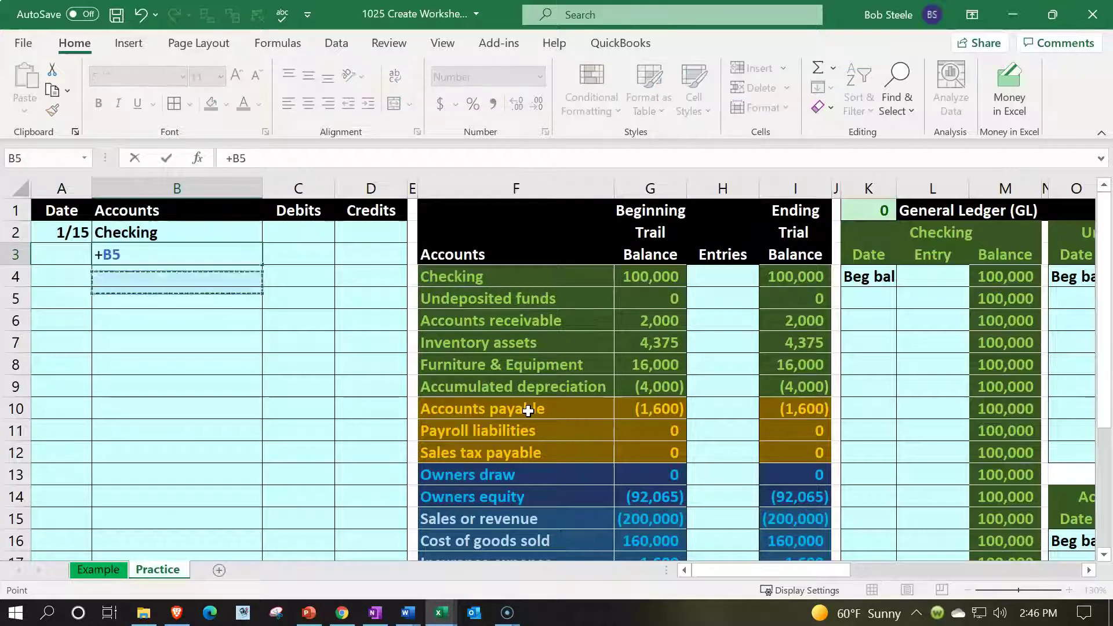
pyautogui.press('Down')
pyautogui.press('Down')
pyautogui.press('Right')
pyautogui.press('Right')
pyautogui.press('Right')
pyautogui.press('Right')
pyautogui.press('Down')
pyautogui.press('Down')
pyautogui.press('Return')
# - Enter a 100 debit for Checking in C2 and a matching credit in D3 as the negative of C2
pyautogui.press('Up')
pyautogui.press('Up')
pyautogui.press('Right')
pyautogui.write('100')
pyautogui.press('Return')
pyautogui.press('Right')
pyautogui.write('-')
pyautogui.press('Left')
pyautogui.press('Up')
pyautogui.press('Return')
pyautogui.moveTo(298, 235); pyautogui.dragTo(357, 251)
pyautogui.click(389, 297)
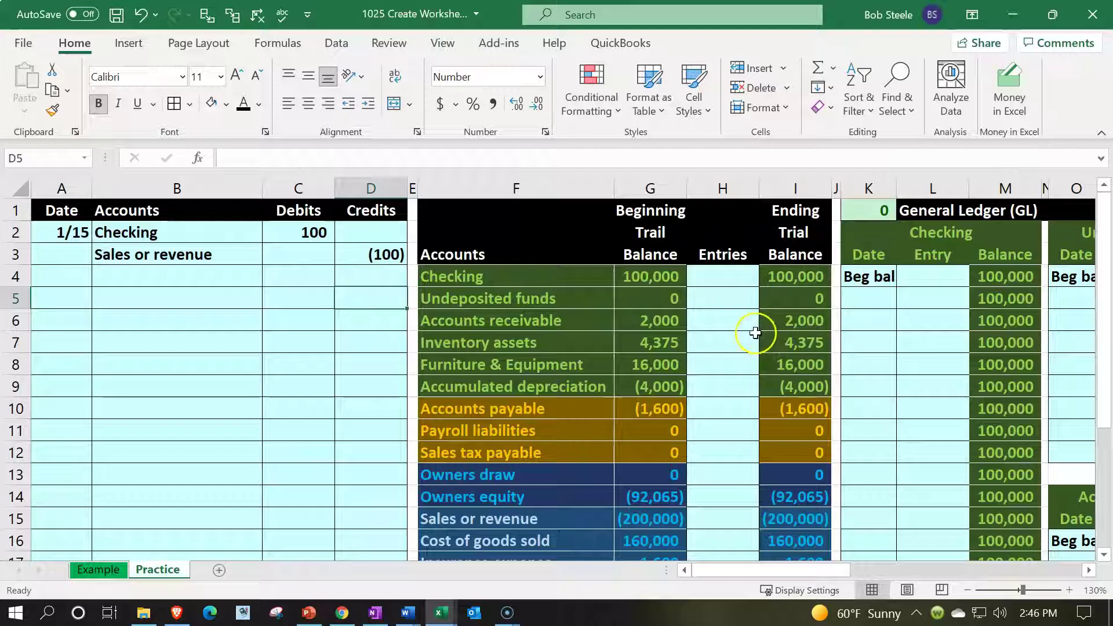
# - Post the Checking debit to the trial balance by setting Entries cell H4 to =C2
pyautogui.click(721, 278)
pyautogui.write('=')
pyautogui.press('Left')
pyautogui.press('Left')
pyautogui.press('Left')
pyautogui.press('Left')
pyautogui.press('Left')
pyautogui.press('Left')
pyautogui.press('Up')
pyautogui.press('Up')
pyautogui.press('Right')
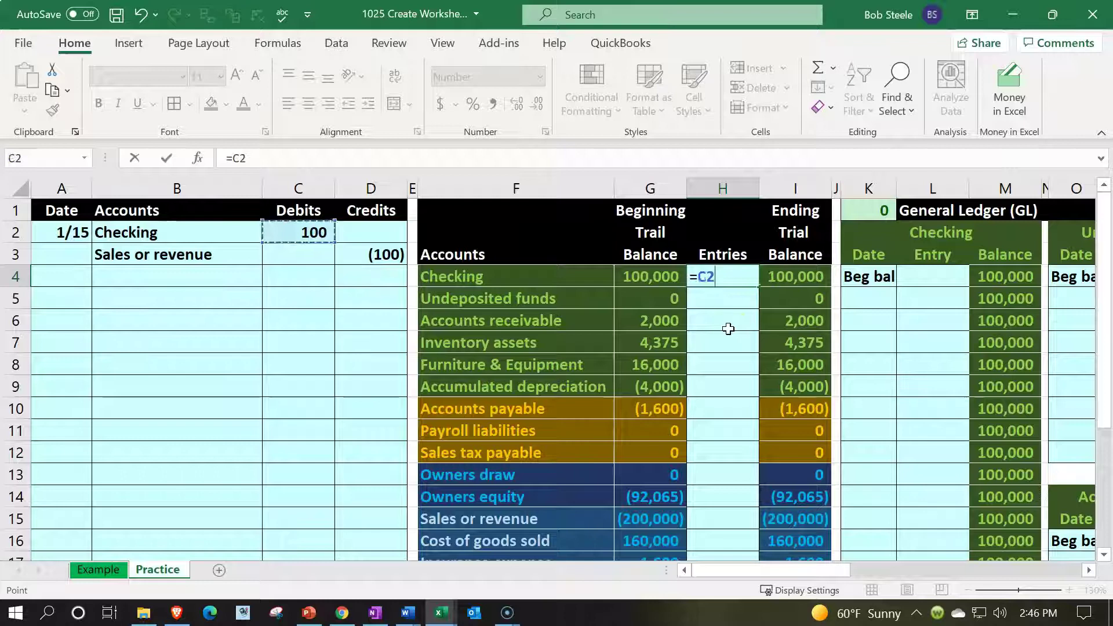
pyautogui.press('Return')
pyautogui.click(675, 279)
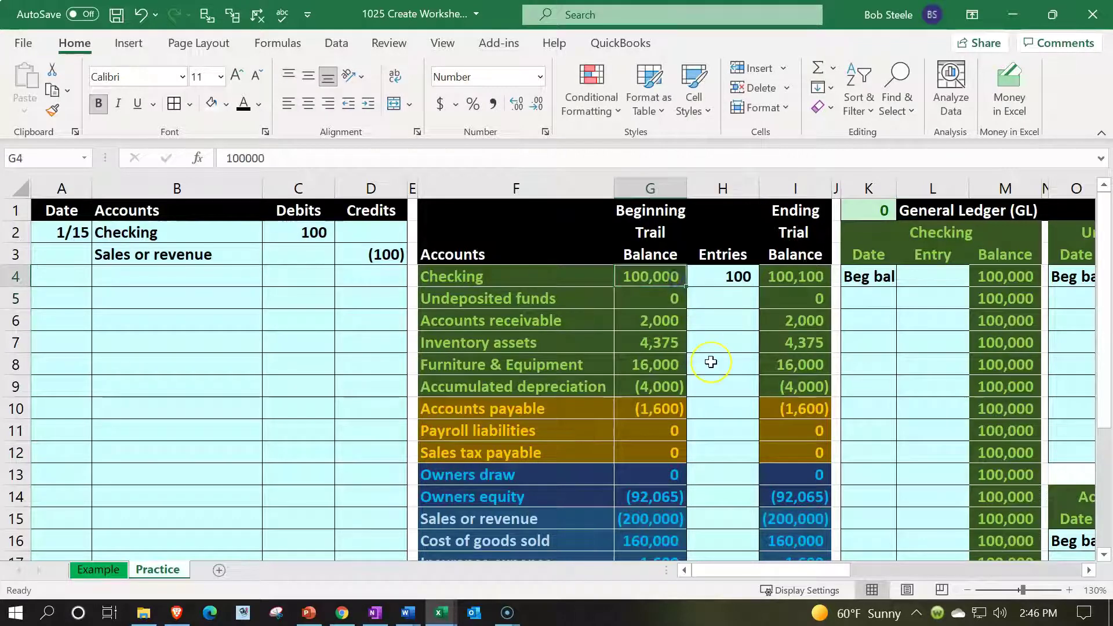
# - Post the Sales or revenue credit to the trial balance by setting Entries cell H15 to =D3
pyautogui.press('Right')
pyautogui.press('Right')
pyautogui.press('Down')
pyautogui.press('Down')
pyautogui.press('Down')
pyautogui.press('Down')
pyautogui.press('Down')
pyautogui.press('Down')
pyautogui.press('Down')
pyautogui.press('Down')
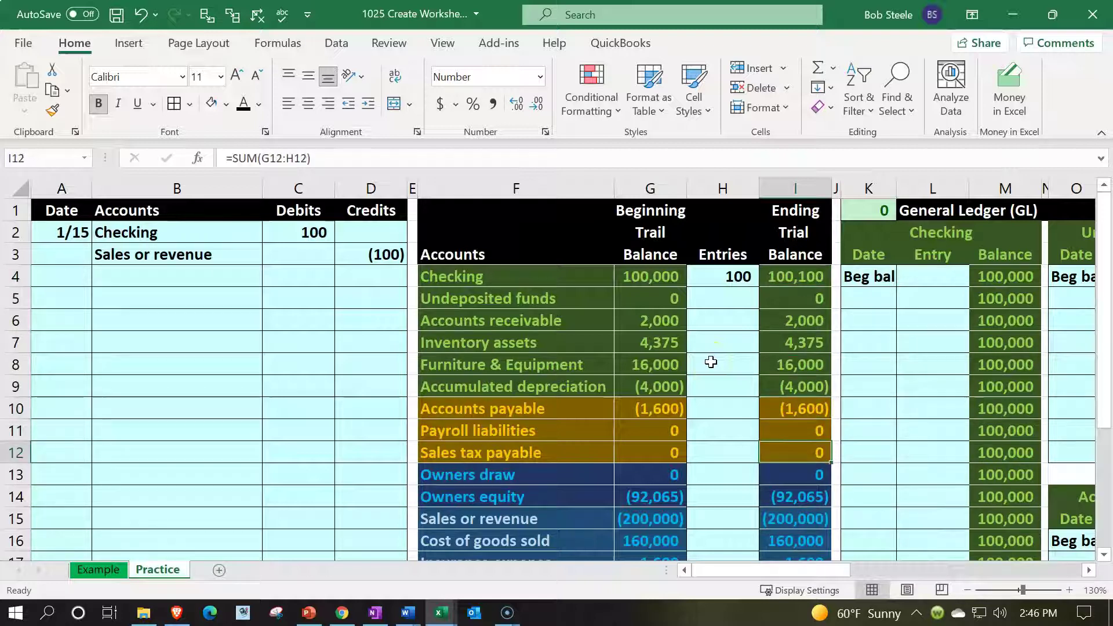
pyautogui.press('Down')
pyautogui.press('Down')
pyautogui.press('Down')
pyautogui.press('Left')
pyautogui.write('=')
pyautogui.press('Left')
pyautogui.press('Left')
pyautogui.press('Left')
pyautogui.press('Left')
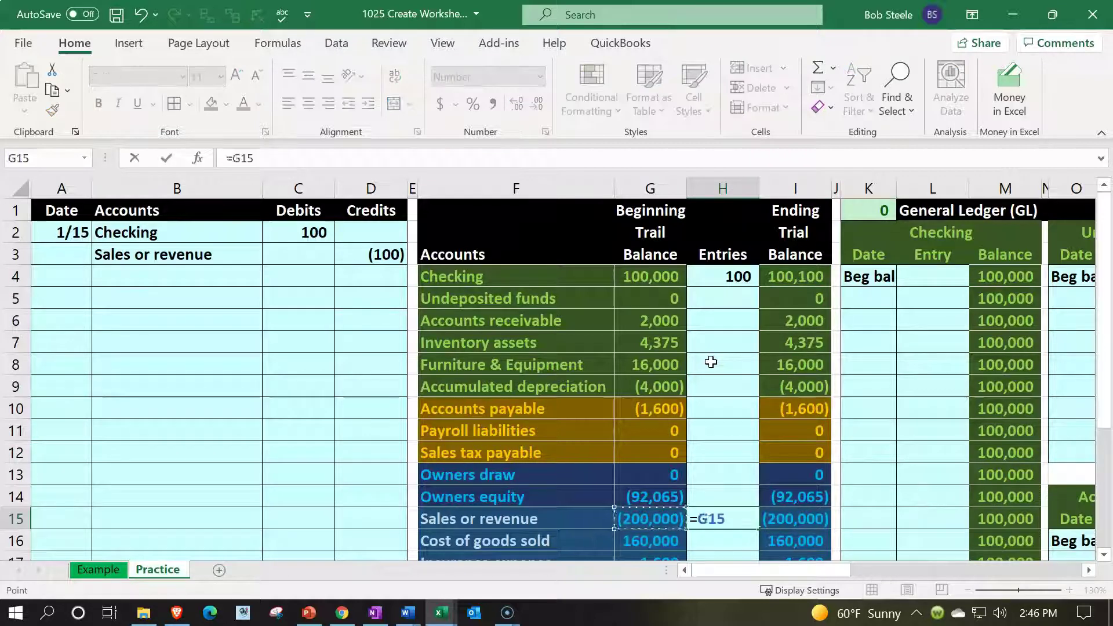
pyautogui.press('Up')
pyautogui.press('Up')
pyautogui.press('Up')
pyautogui.press('Up')
pyautogui.press('Up')
pyautogui.press('Up')
pyautogui.press('Up')
pyautogui.press('Up')
pyautogui.press('Up')
pyautogui.press('Up')
pyautogui.press('Up')
pyautogui.press('Up')
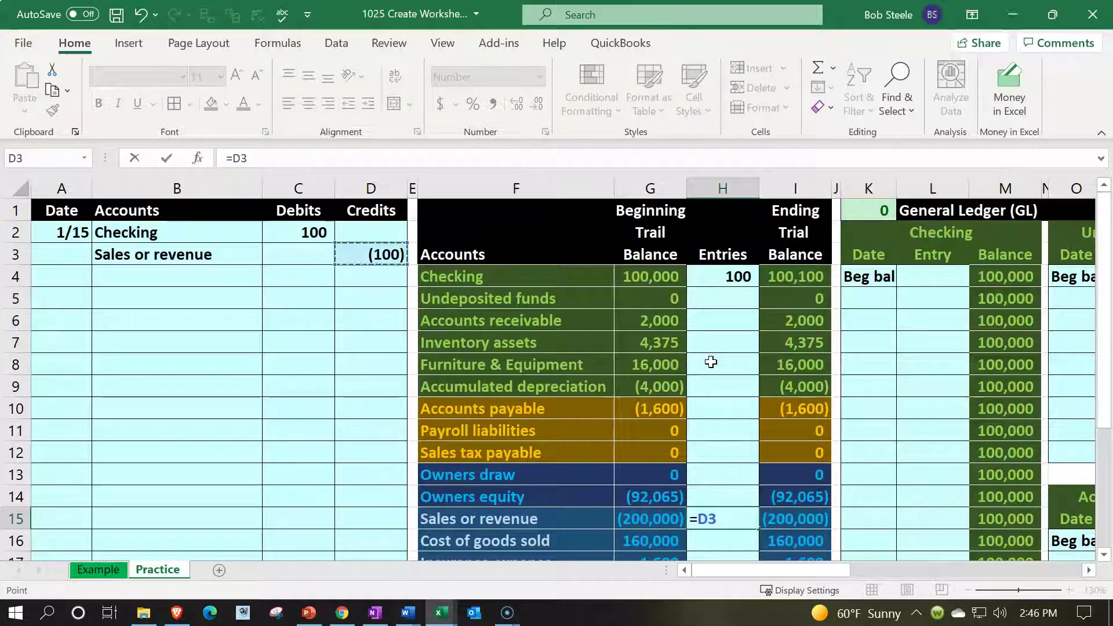
pyautogui.press('Return')
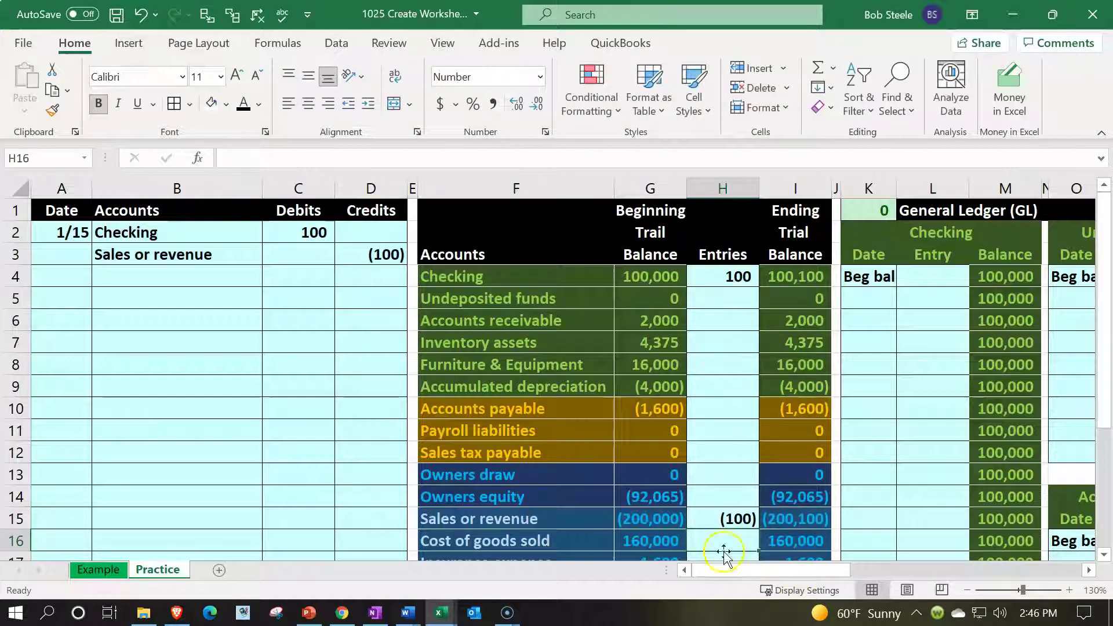
# - Delete the Sales or revenue entry in H15 to test the Total debits & credits check, and undo the deletion
pyautogui.scroll(-3, 734, 543)
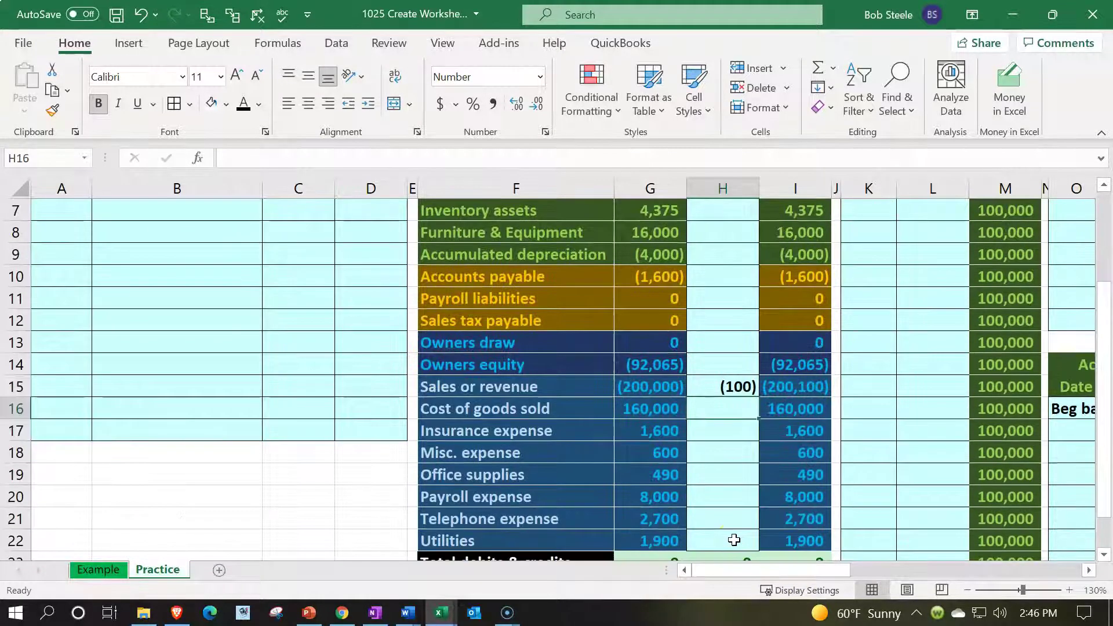
pyautogui.click(722, 323)
pyautogui.press('Delete')
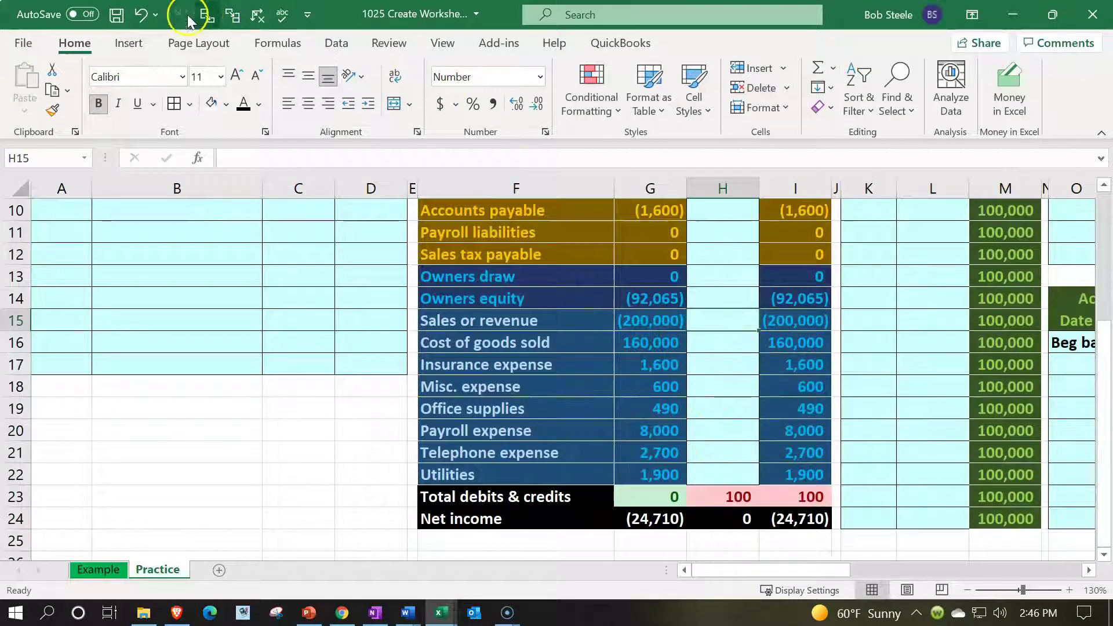
pyautogui.click(142, 15)
pyautogui.scroll(3, 987, 447)
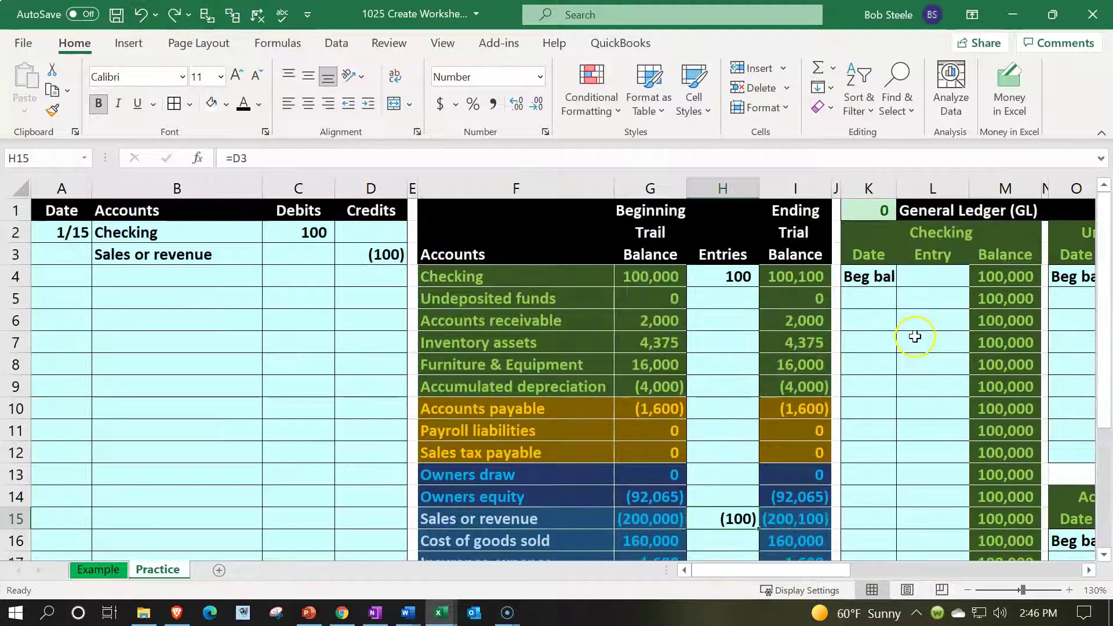
pyautogui.click(905, 313)
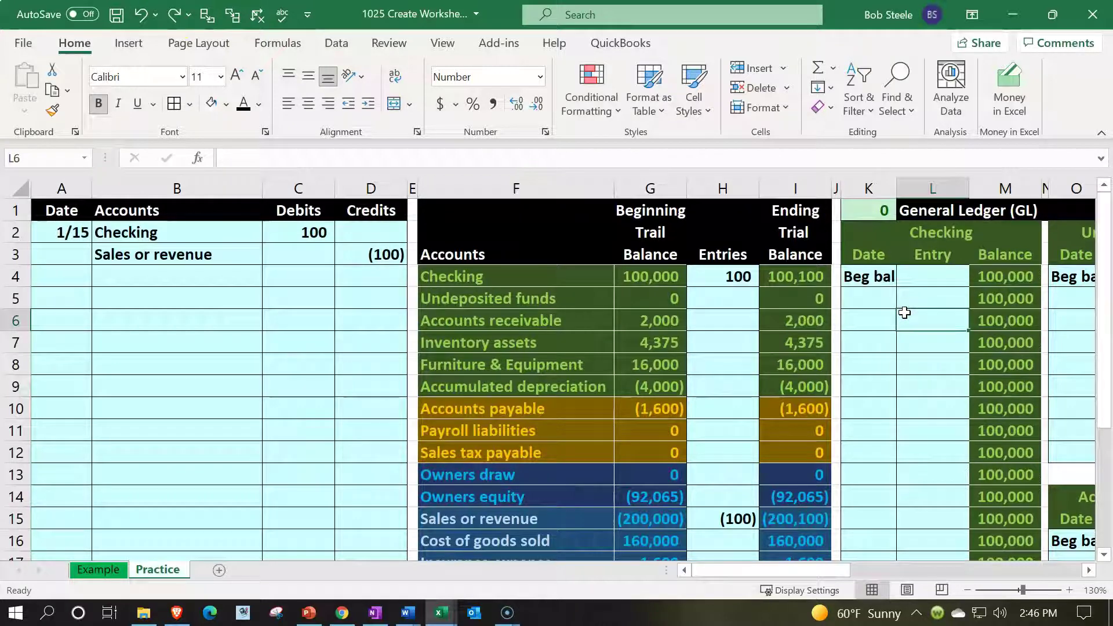
pyautogui.press('Right')
pyautogui.press('Right')
pyautogui.press('Right')
pyautogui.press('Left')
pyautogui.press('Left')
pyautogui.press('Up')
pyautogui.press('Up')
pyautogui.press('Left')
pyautogui.write('=')
pyautogui.press('Left')
pyautogui.press('Left')
pyautogui.press('Left')
pyautogui.press('Left')
pyautogui.press('Left')
pyautogui.press('Left')
pyautogui.press('Left')
pyautogui.press('Left')
pyautogui.press('Left')
pyautogui.press('Up')
pyautogui.press('Up')
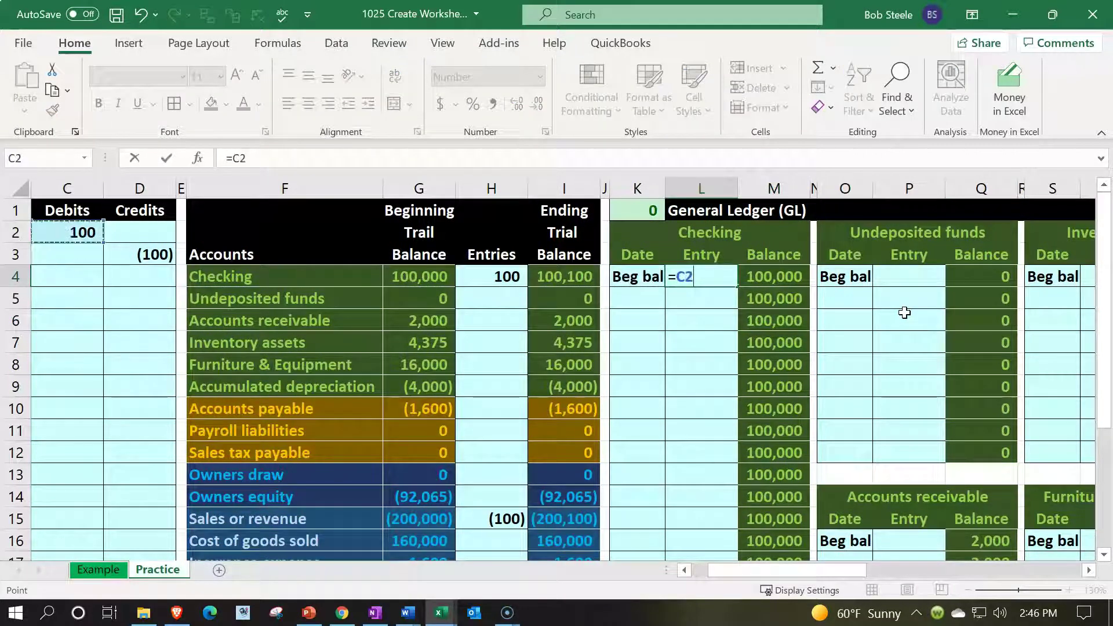
pyautogui.press('Return')
pyautogui.press('Right')
pyautogui.press('Right')
pyautogui.press('Right')
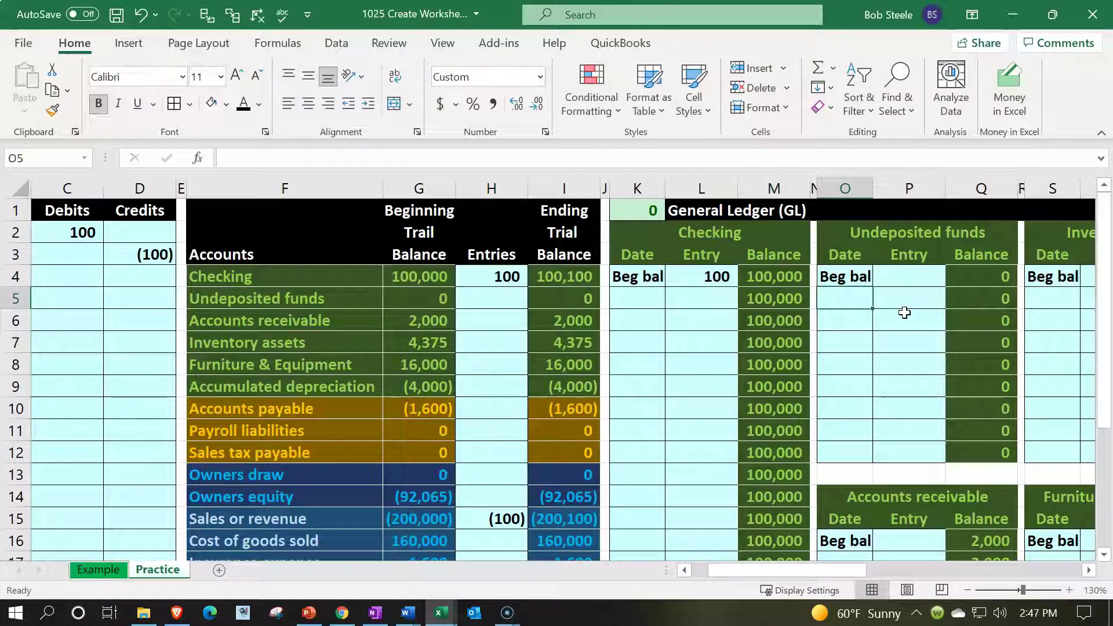
pyautogui.press('Left')
pyautogui.press('Left')
pyautogui.press('Left')
pyautogui.press('Up')
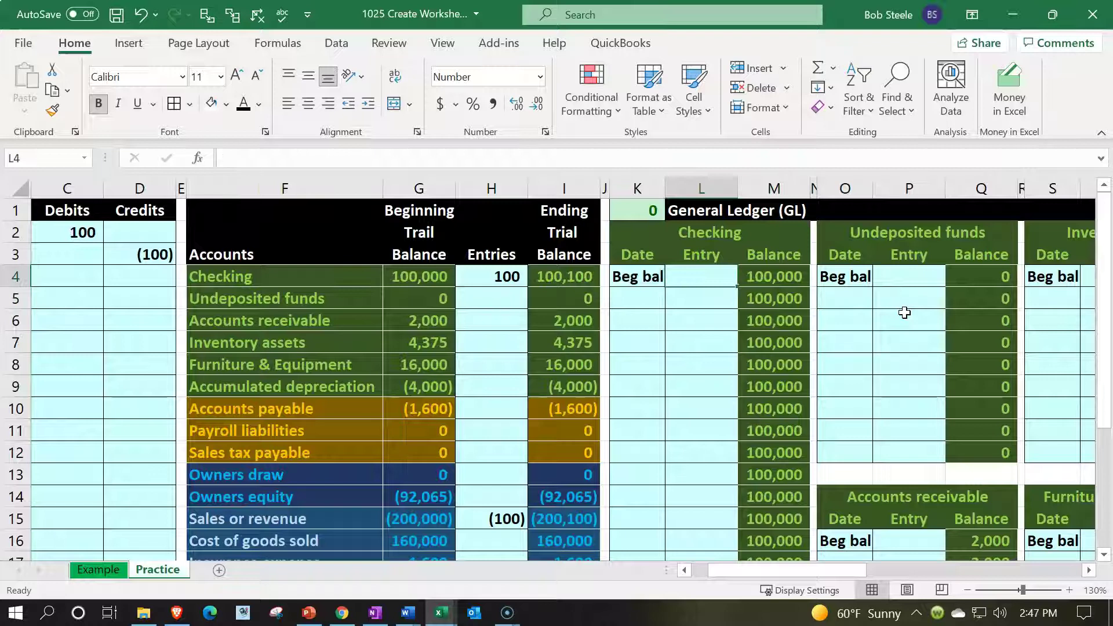
# - Record the Checking debit in its general ledger account with date 1/1 in K5 and =C2 in L5
pyautogui.press('Down')
pyautogui.press('Left')
pyautogui.write('1/')
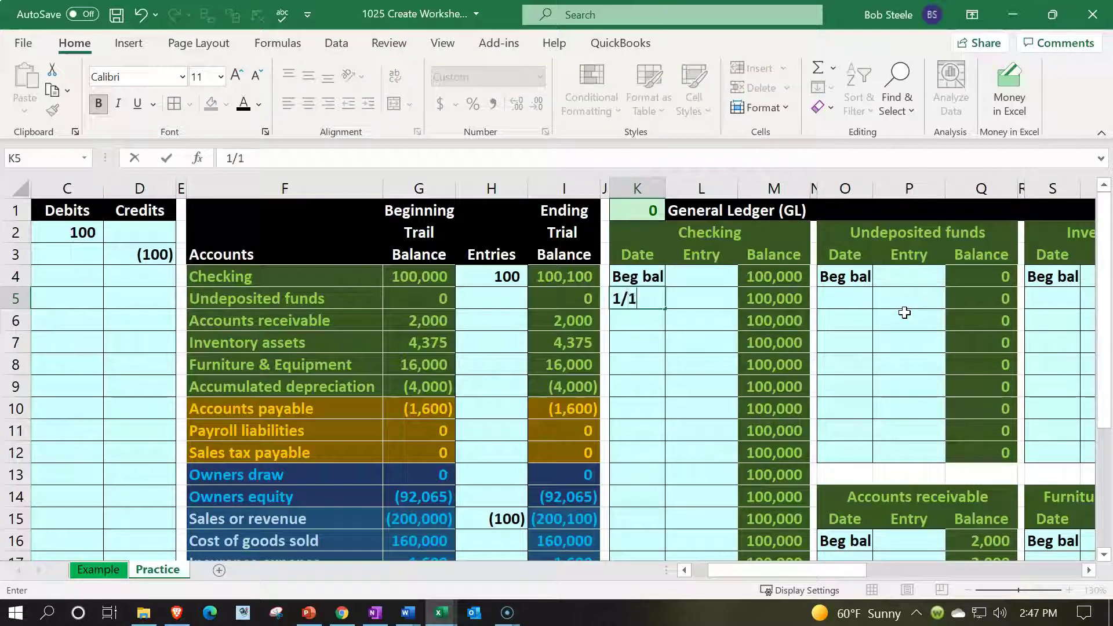
pyautogui.press('Tab')
pyautogui.write('=')
pyautogui.press('Left')
pyautogui.press('Left')
pyautogui.press('Left')
pyautogui.press('Left')
pyautogui.press('Left')
pyautogui.press('Left')
pyautogui.press('Left')
pyautogui.press('Left')
pyautogui.press('Left')
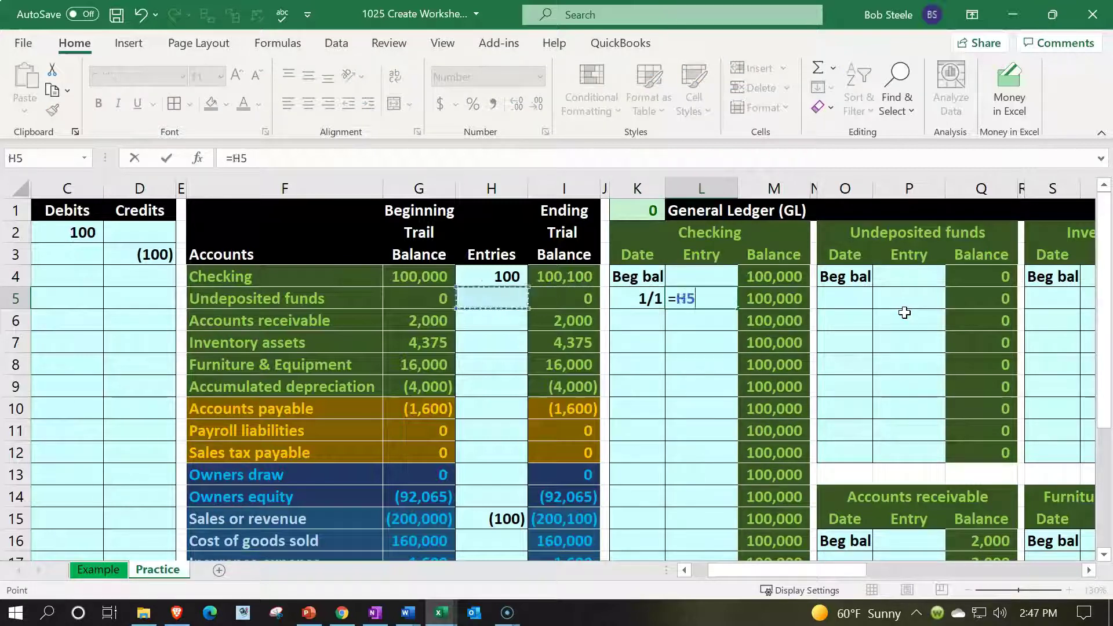
pyautogui.press('Up')
pyautogui.press('Up')
pyautogui.press('Up')
pyautogui.press('Tab')
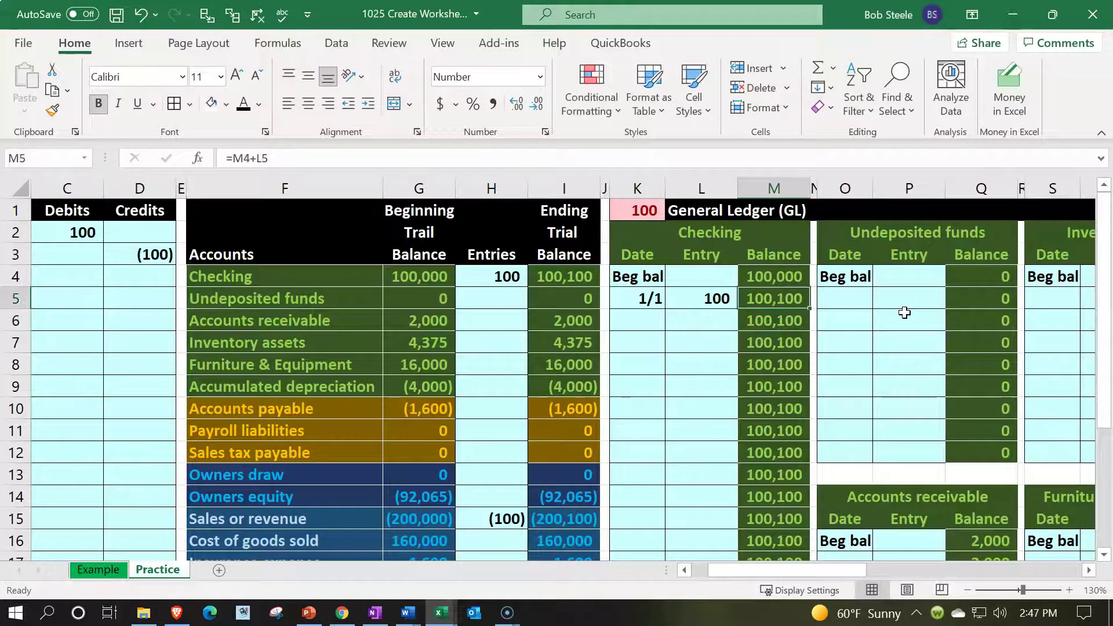
# - Enter the date 1/1 in AI5, below the beginning balance of the Sales or revenue ledger account
pyautogui.click(671, 212)
pyautogui.press('Down')
pyautogui.press('Down')
pyautogui.press('Down')
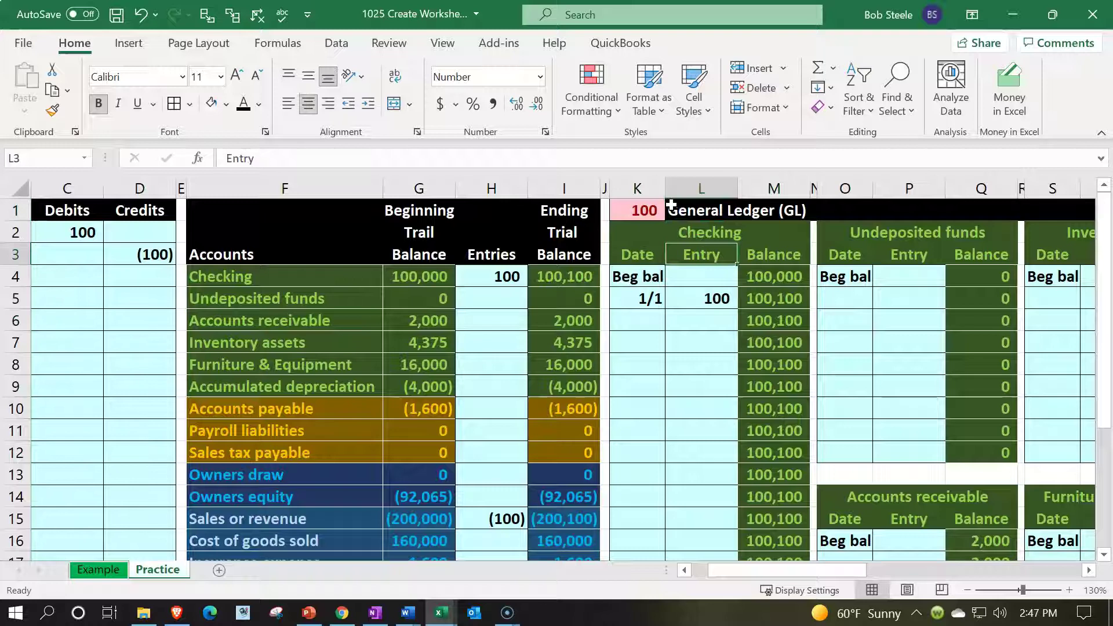
pyautogui.press('Right')
pyautogui.press('Right')
pyautogui.press('Right')
pyautogui.press('Right')
pyautogui.press('Right')
pyautogui.press('Right')
pyautogui.press('Right')
pyautogui.press('Right')
pyautogui.press('Right')
pyautogui.press('Right')
pyautogui.press('Right')
pyautogui.press('Right')
pyautogui.press('Right')
pyautogui.press('Right')
pyautogui.press('Right')
pyautogui.press('Right')
pyautogui.press('Right')
pyautogui.press('Right')
pyautogui.press('Right')
pyautogui.press('Right')
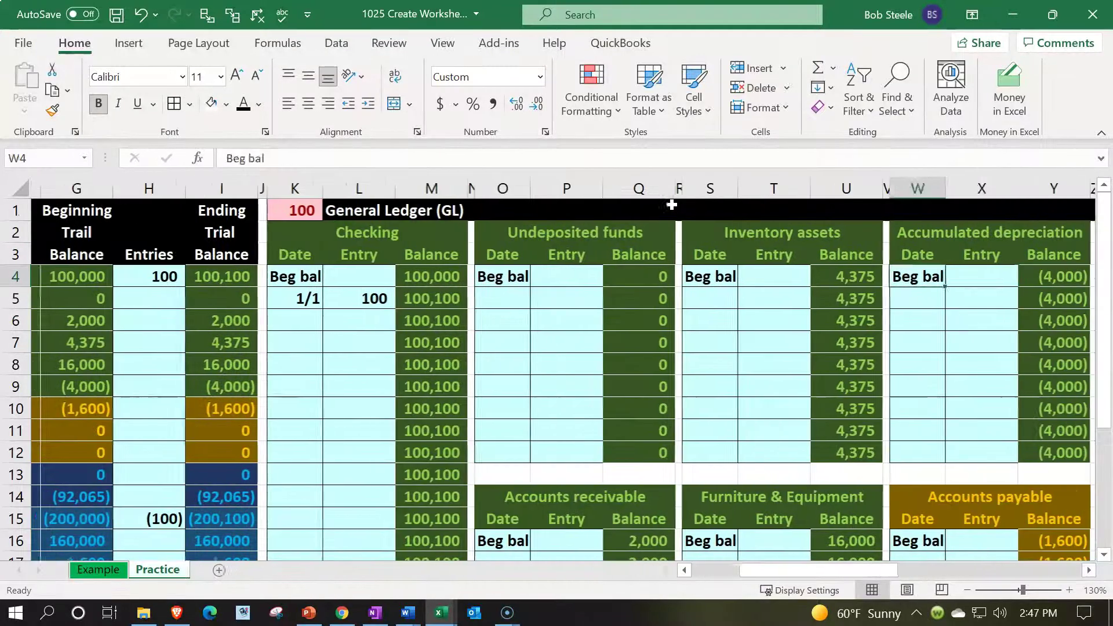
pyautogui.press('Right')
pyautogui.press('Right')
pyautogui.press('Right')
pyautogui.press('Right')
pyautogui.press('Right')
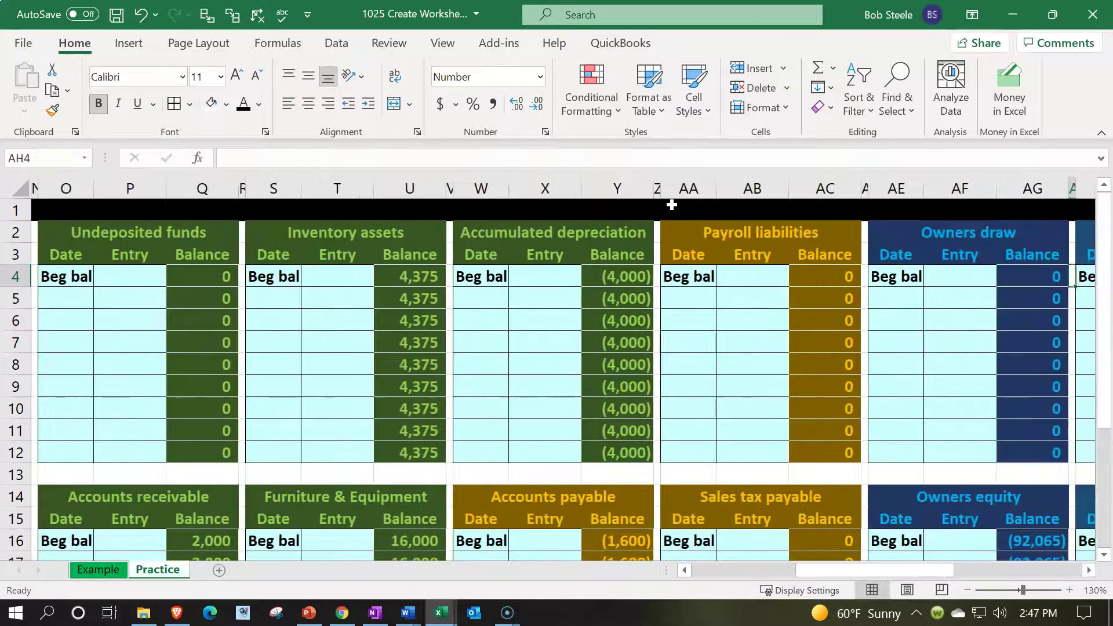
pyautogui.press('Down')
pyautogui.press('Down')
pyautogui.press('Left')
pyautogui.press('Up')
pyautogui.press('Left')
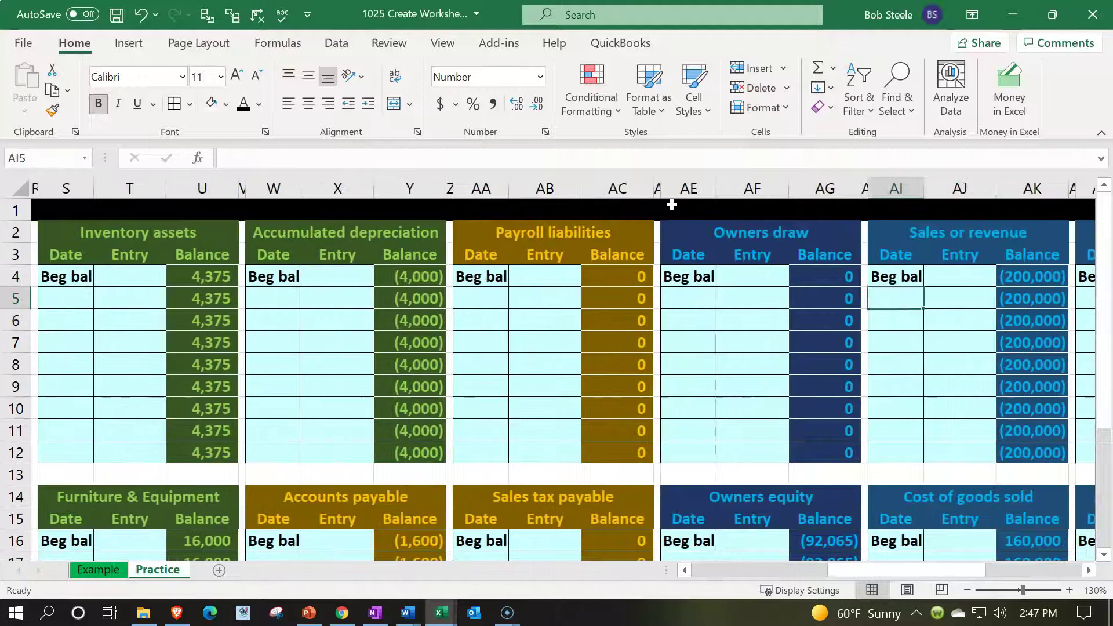
pyautogui.write('1/1')
pyautogui.press('Tab')
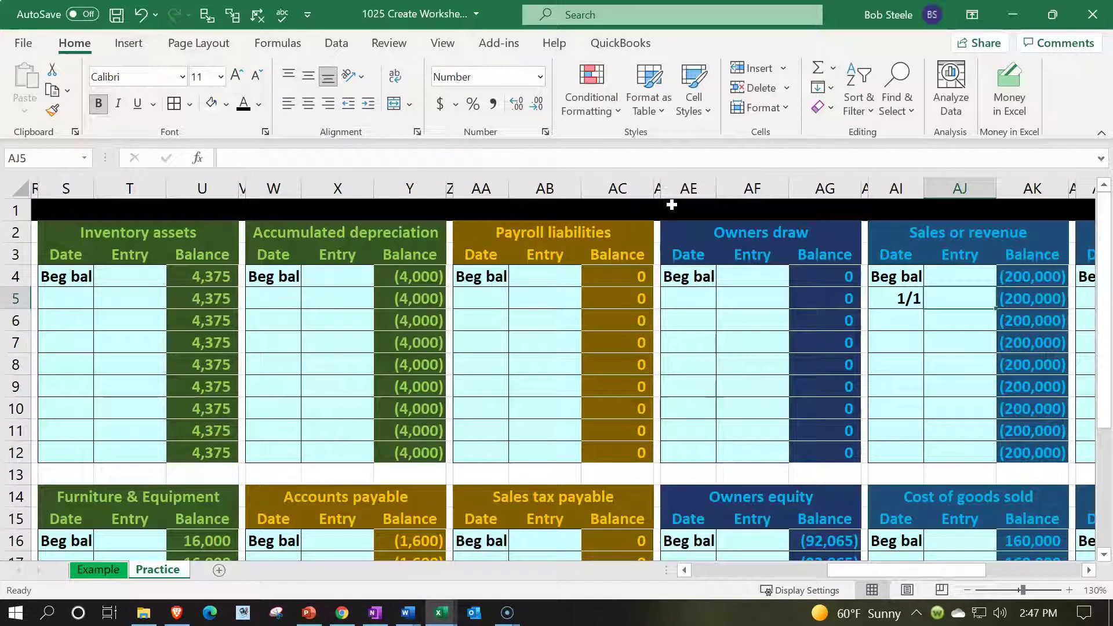
# - Post the journal credit to the Sales or revenue ledger by setting Entry cell AJ5 to =D3
pyautogui.write('=')
pyautogui.press('Left')
pyautogui.press('Left')
pyautogui.press('Left')
pyautogui.press('Left')
pyautogui.press('Left')
pyautogui.press('Left')
pyautogui.press('Left')
pyautogui.press('Left')
pyautogui.press('Left')
pyautogui.press('Left')
pyautogui.press('Left')
pyautogui.press('Left')
pyautogui.press('Left')
pyautogui.press('Left')
pyautogui.press('Left')
pyautogui.press('Left')
pyautogui.press('Left')
pyautogui.press('Left')
pyautogui.press('Left')
pyautogui.press('Left')
pyautogui.press('Left')
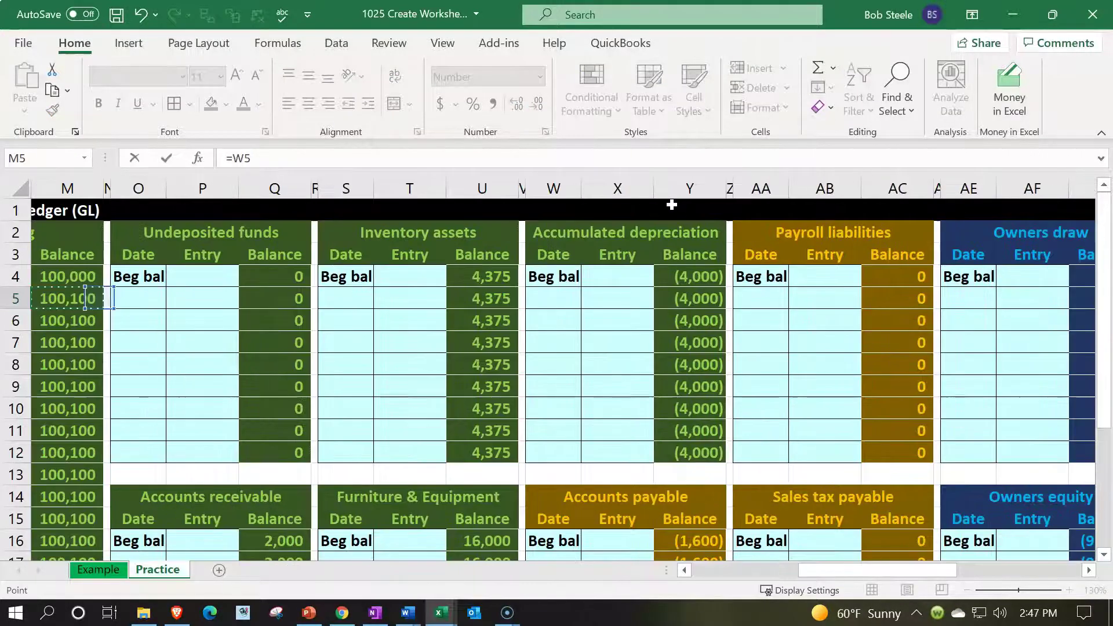
pyautogui.press('Right')
pyautogui.press('Right')
pyautogui.press('Up')
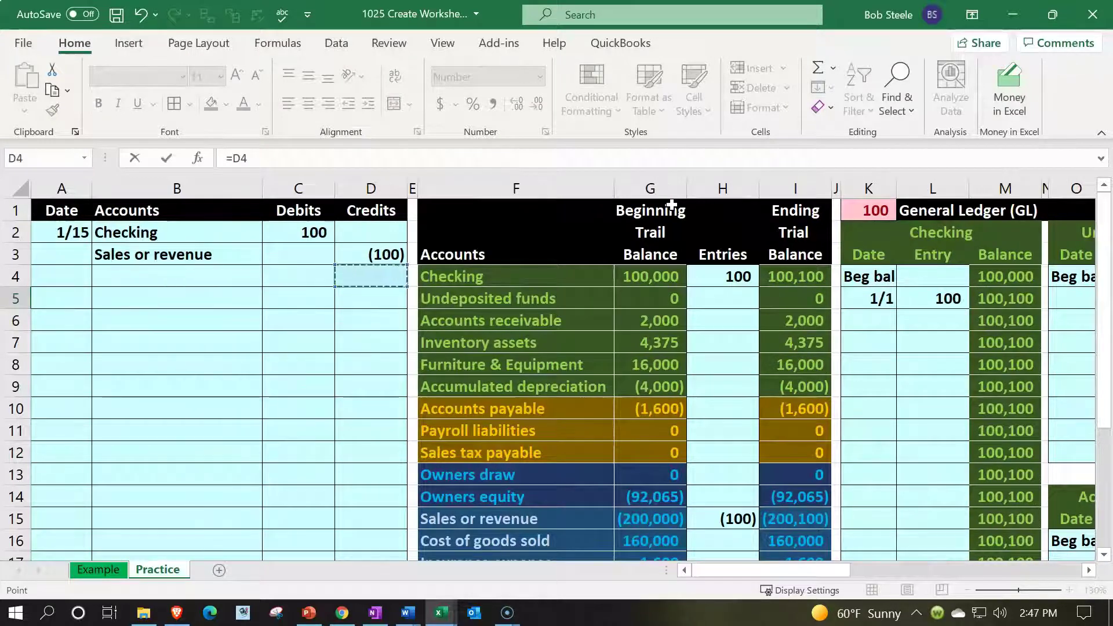
pyautogui.press('Return')
pyautogui.press('Right')
pyautogui.press('Right')
pyautogui.press('Right')
pyautogui.press('Right')
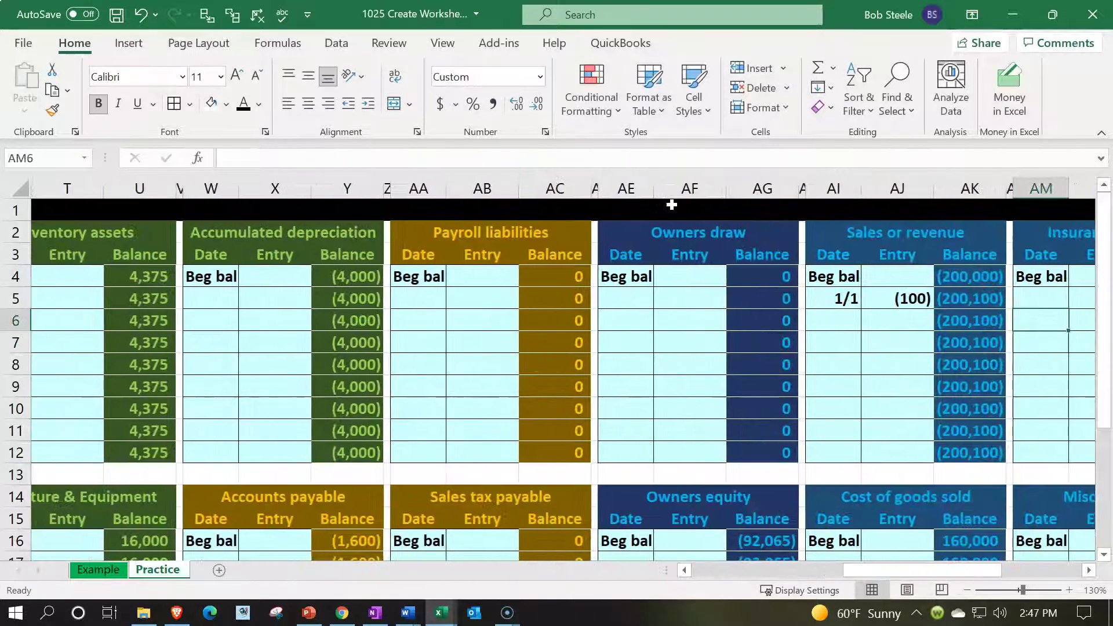
pyautogui.click(938, 326)
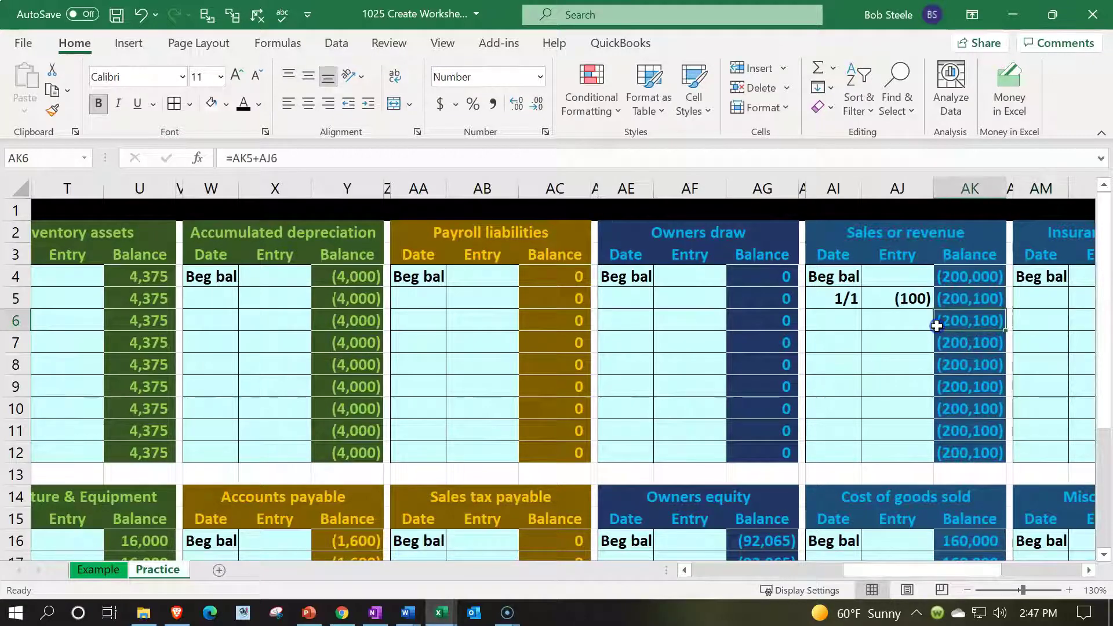
# - Examine the General Ledger check cell K1 to verify the Checking and Sales or revenue postings
pyautogui.press('Left')
pyautogui.press('Left')
pyautogui.press('Left')
pyautogui.press('Left')
pyautogui.press('Left')
pyautogui.press('Left')
pyautogui.press('Left')
pyautogui.press('Left')
pyautogui.press('Left')
pyautogui.press('Left')
pyautogui.press('Left')
pyautogui.press('Left')
pyautogui.press('Left')
pyautogui.press('Left')
pyautogui.press('Left')
pyautogui.press('Left')
pyautogui.press('Left')
pyautogui.press('Left')
pyautogui.press('Left')
pyautogui.press('Left')
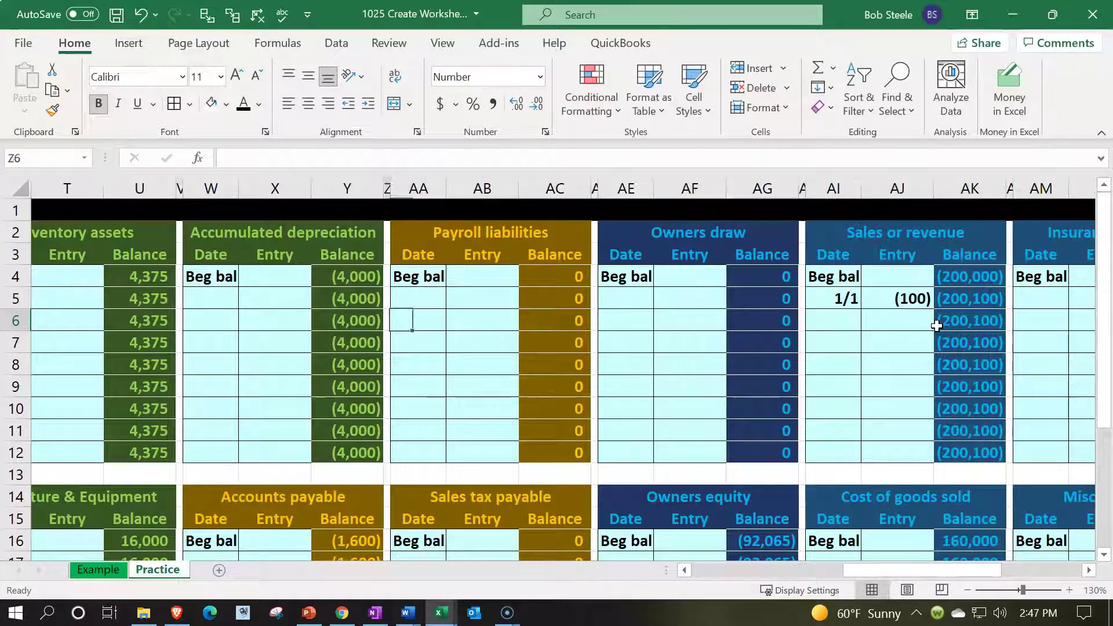
pyautogui.press('Left')
pyautogui.press('Left')
pyautogui.press('Left')
pyautogui.press('Left')
pyautogui.press('Left')
pyautogui.press('Left')
pyautogui.press('Up')
pyautogui.press('Up')
pyautogui.press('Up')
pyautogui.press('Up')
pyautogui.press('Up')
pyautogui.press('Right')
pyautogui.press('Left')
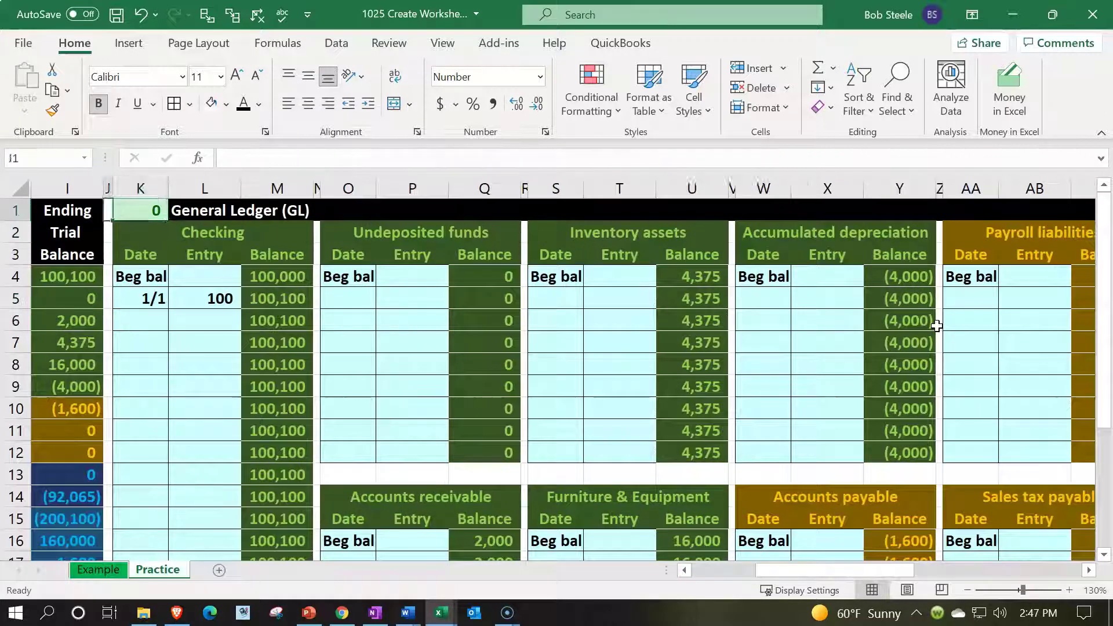
# - Review the trial balance Entries from Checking through Cost of goods sold by selecting H4:H16
pyautogui.press('Left')
pyautogui.press('Left')
pyautogui.press('Left')
pyautogui.press('Left')
pyautogui.press('Left')
pyautogui.press('Left')
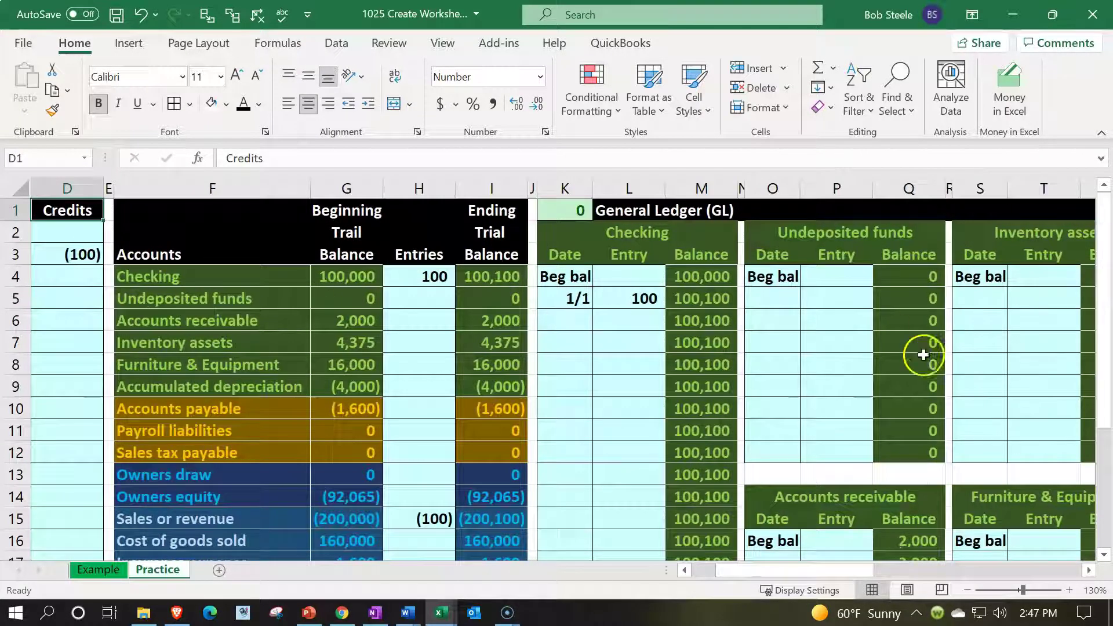
pyautogui.moveTo(411, 277); pyautogui.dragTo(432, 541)
pyautogui.rightClick(428, 508)
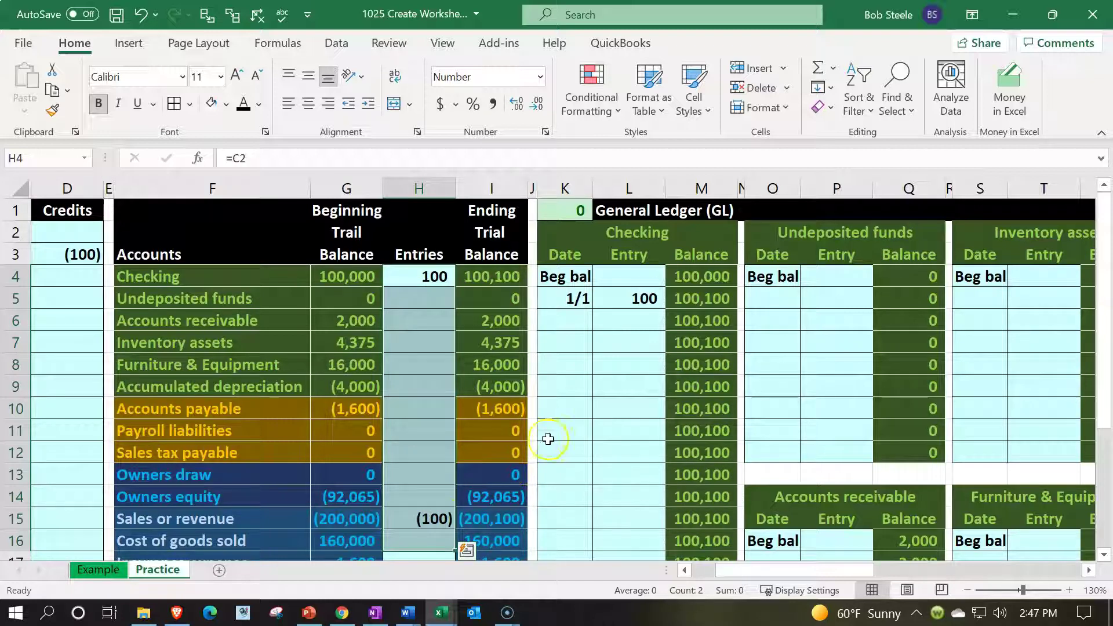
pyautogui.click(629, 364)
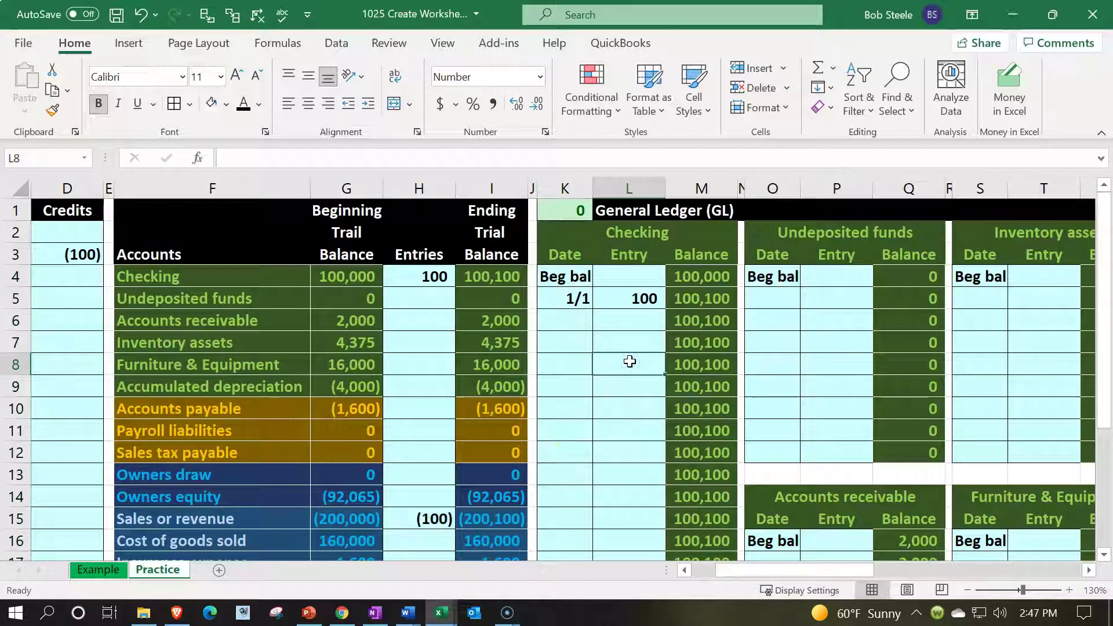